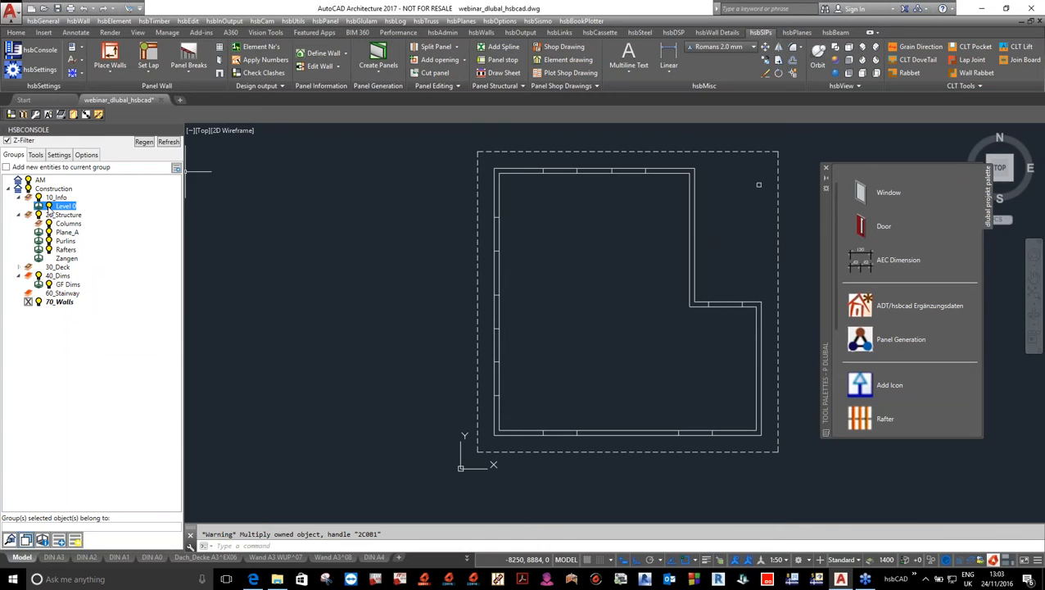
Step: Hide the Level 0 group and show it again to check that it holds the floor plan outline
{"action": "left_click", "coordinate": [49, 206]}
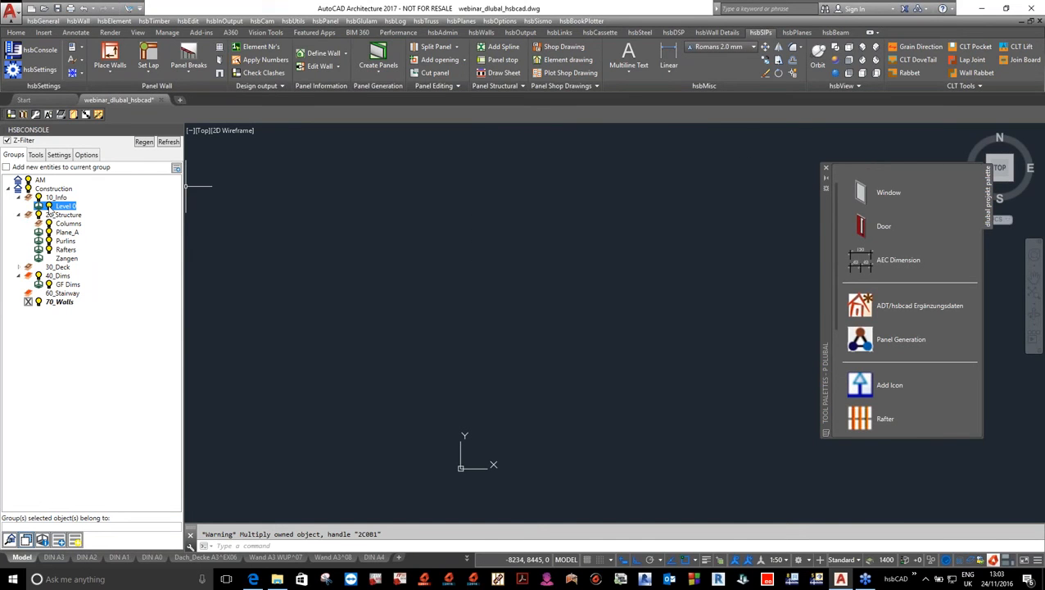
{"action": "left_click", "coordinate": [49, 207]}
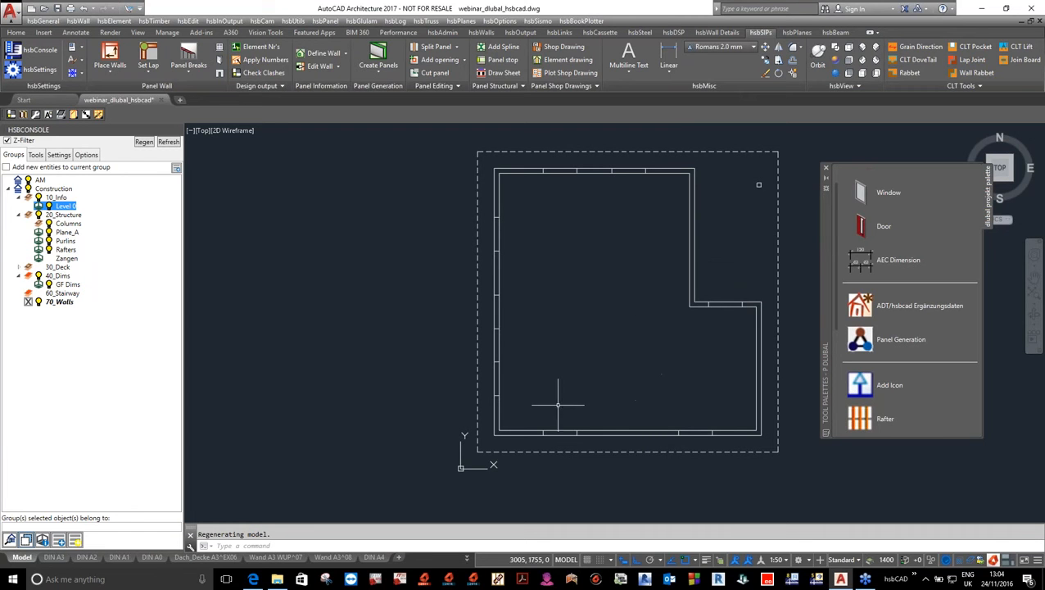
Step: Start placing walls in the 70_Walls group with the Standard ohne Hölzer definition, wall style BSP 5L and wall number 1
{"action": "left_click", "coordinate": [28, 304]}
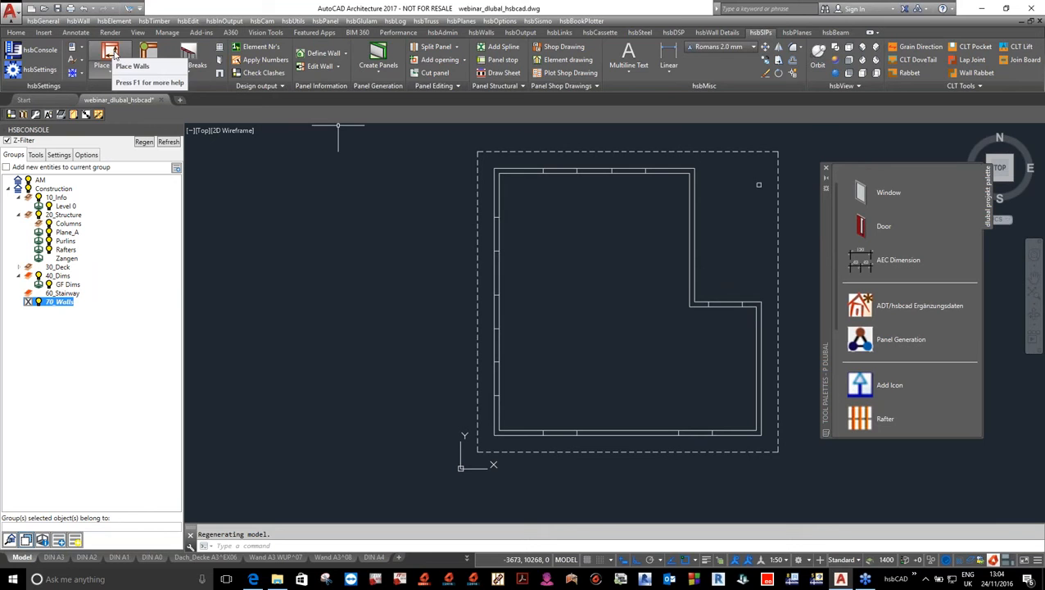
{"action": "left_click", "coordinate": [112, 54]}
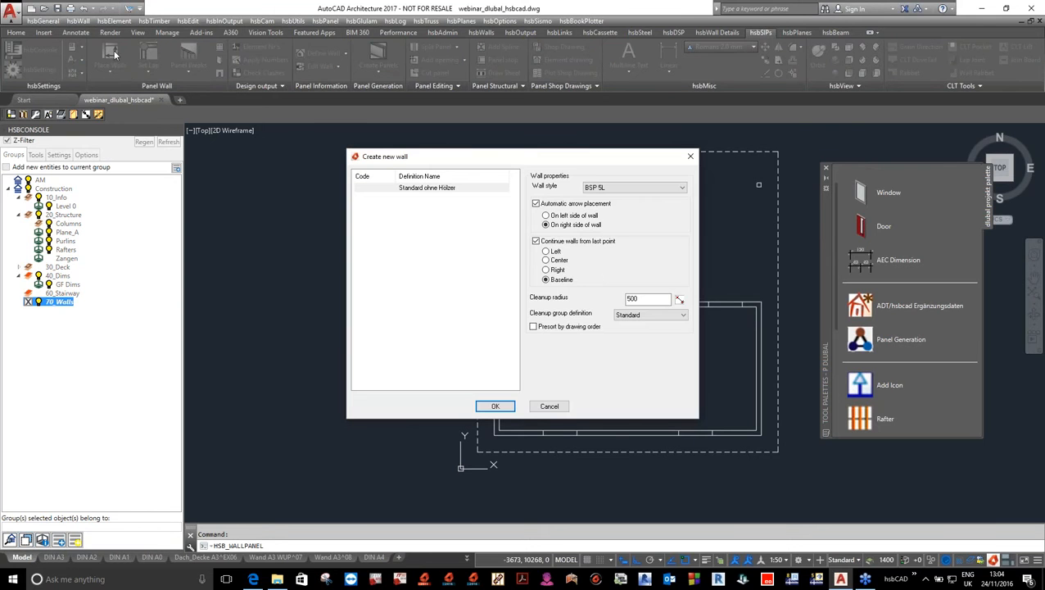
{"action": "left_click", "coordinate": [417, 189]}
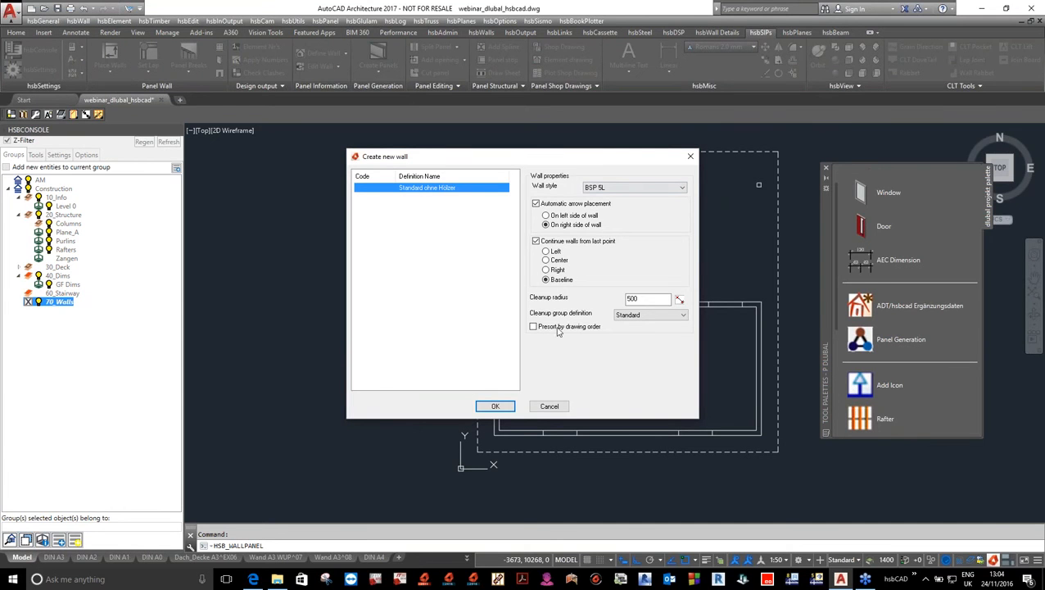
{"action": "left_click", "coordinate": [497, 407]}
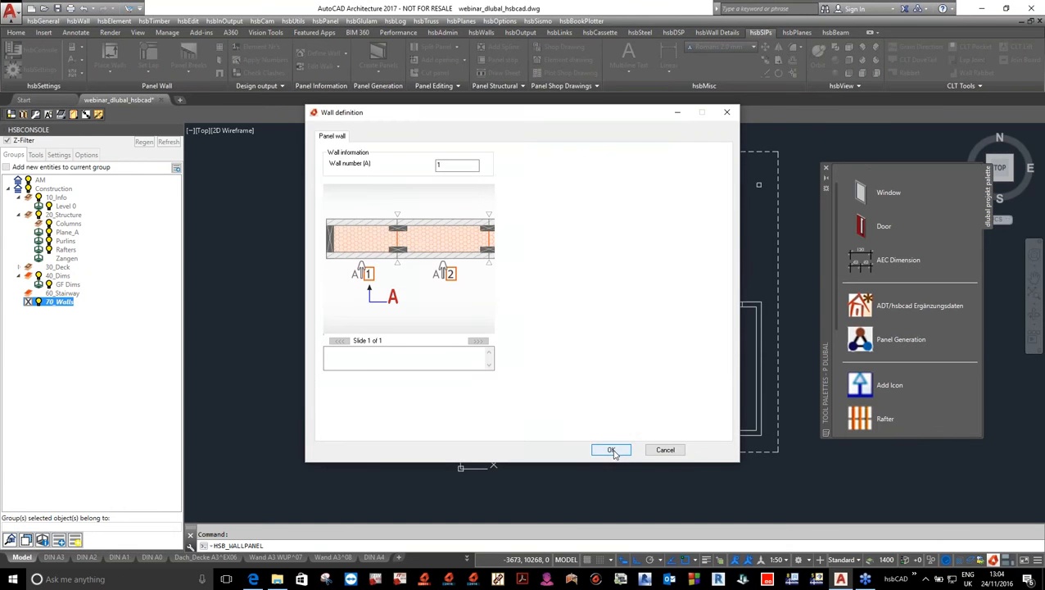
{"action": "left_click", "coordinate": [611, 450]}
{"action": "scroll", "coordinate": [751, 285], "scroll_direction": "up", "scroll_amount": 4}
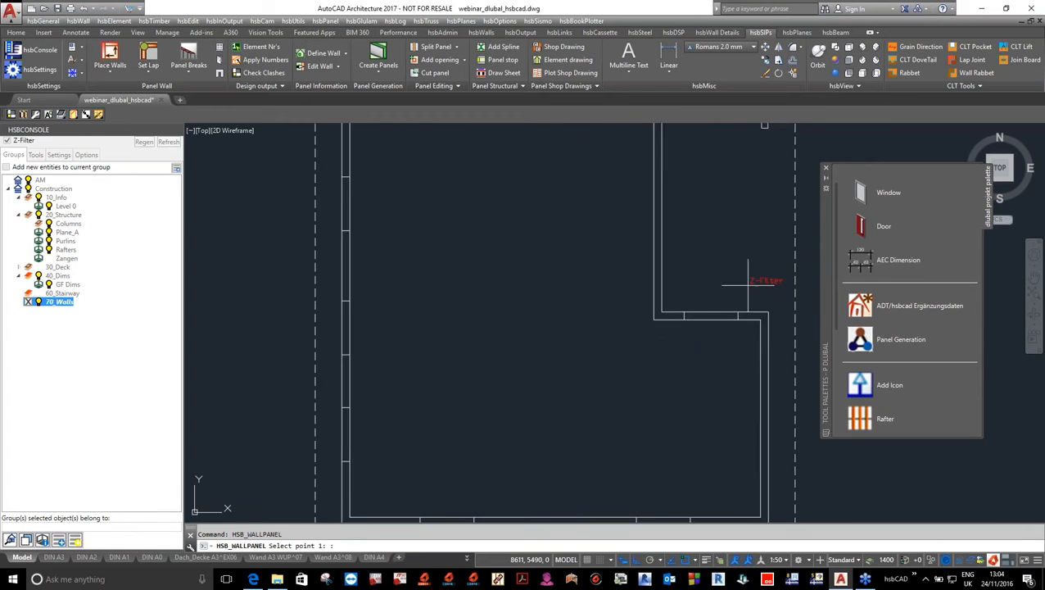
Step: Draw the first three walls clockwise along the plan's outer edge, from the inner corner through 9000,5000 and the lower-right corner to the lower-left corner
{"action": "left_click", "coordinate": [625, 325]}
{"action": "scroll", "coordinate": [632, 323], "scroll_direction": "down", "scroll_amount": 3}
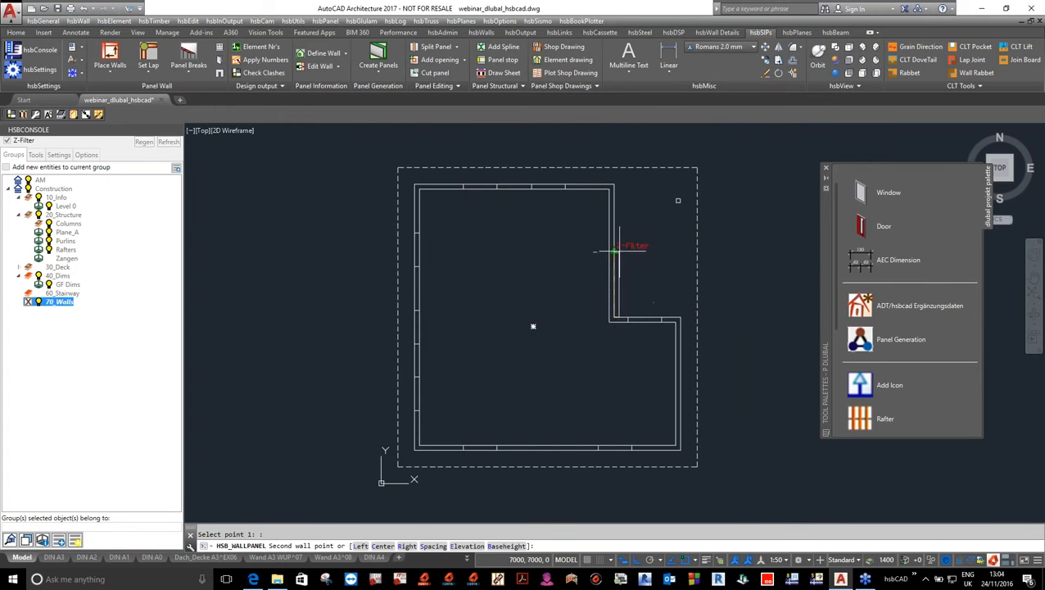
{"action": "scroll", "coordinate": [698, 309], "scroll_direction": "up", "scroll_amount": 3}
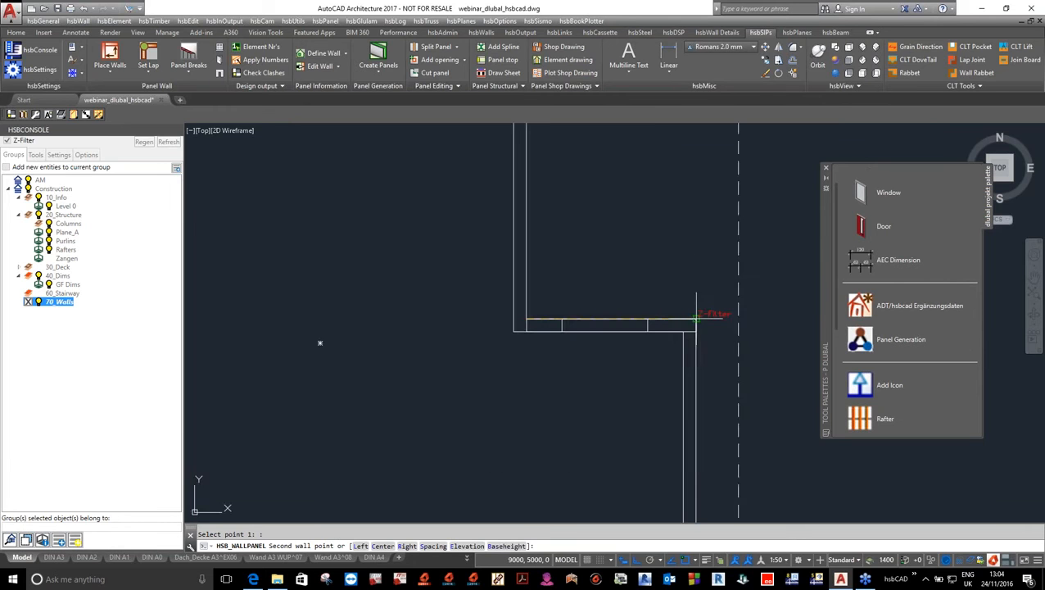
{"action": "left_click", "coordinate": [695, 307]}
{"action": "scroll", "coordinate": [691, 301], "scroll_direction": "down", "scroll_amount": 3}
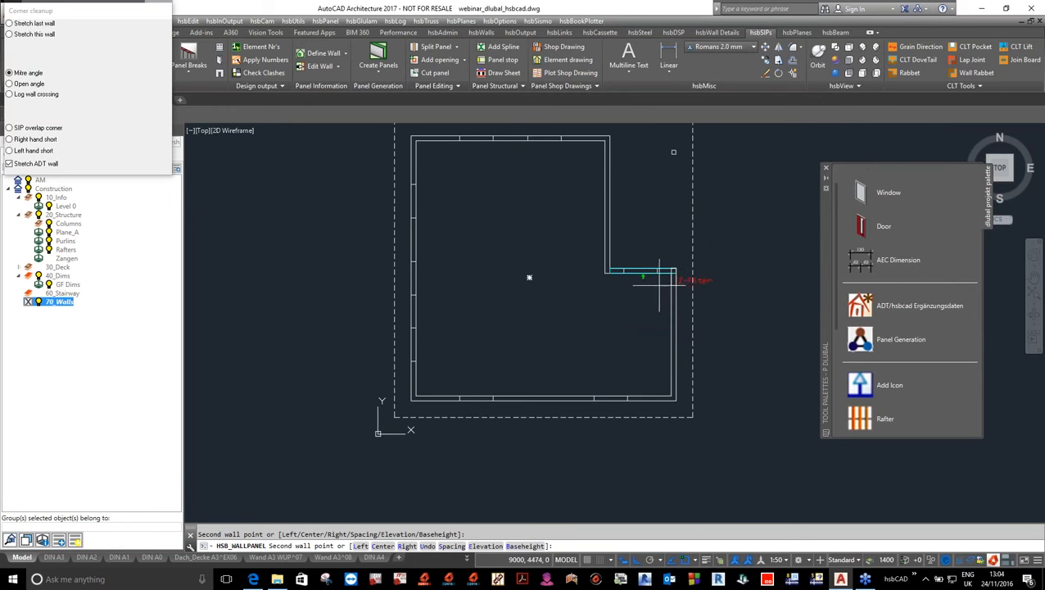
{"action": "left_click", "coordinate": [673, 401]}
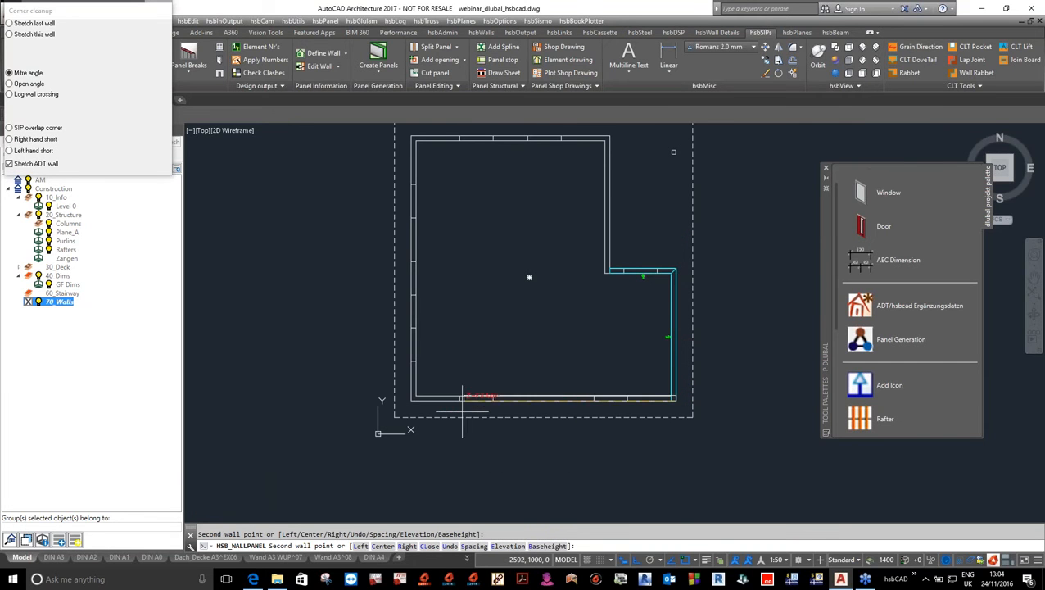
{"action": "left_click", "coordinate": [411, 399]}
Step: Continue the walls along the plan's left and upper outer edges and close the run back at the inner corner
{"action": "scroll", "coordinate": [492, 425], "scroll_direction": "down", "scroll_amount": 3}
{"action": "scroll", "coordinate": [479, 327], "scroll_direction": "up", "scroll_amount": 5}
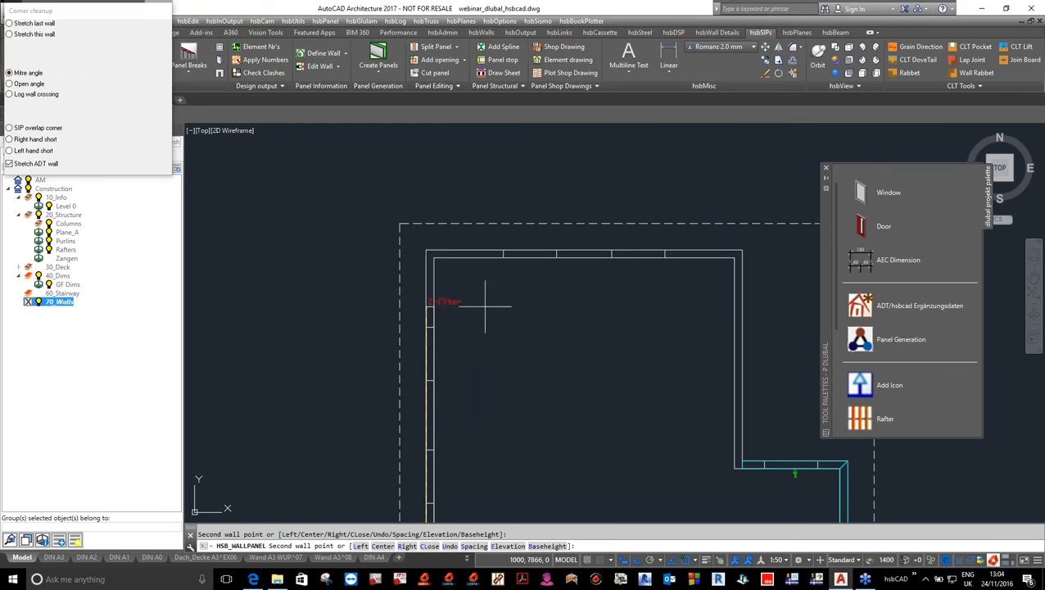
{"action": "left_click", "coordinate": [426, 252]}
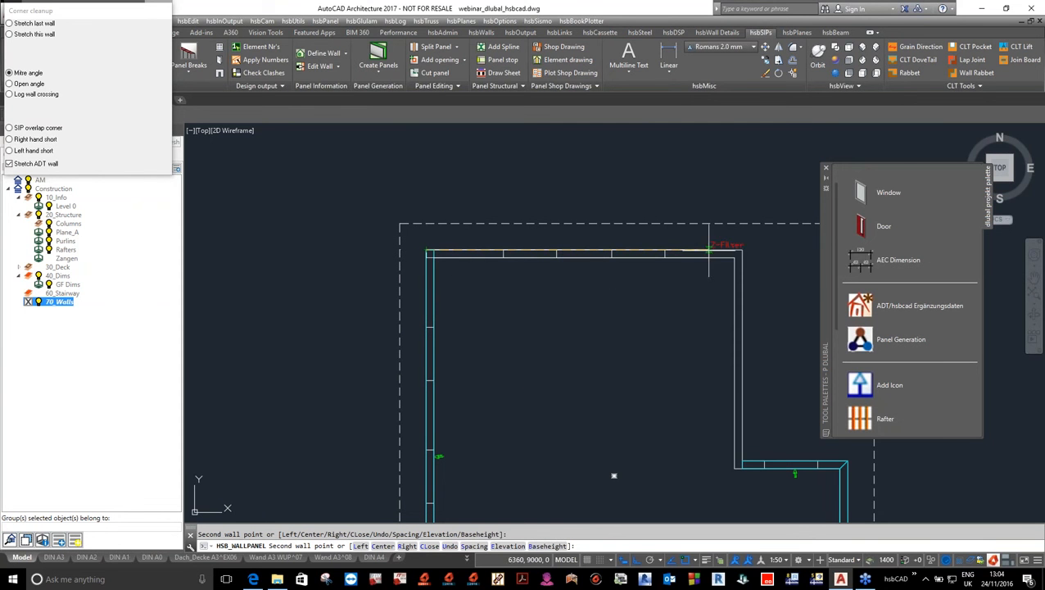
{"action": "left_click", "coordinate": [741, 252]}
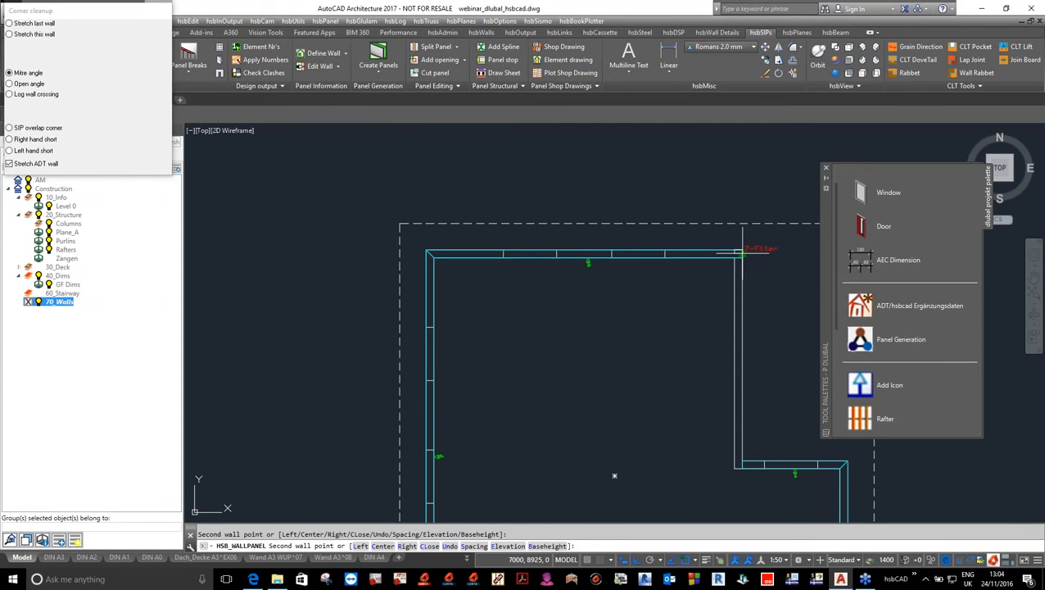
{"action": "type", "text": "cl"}
{"action": "key", "text": "Return"}
{"action": "scroll", "coordinate": [636, 262], "scroll_direction": "down", "scroll_amount": 3}
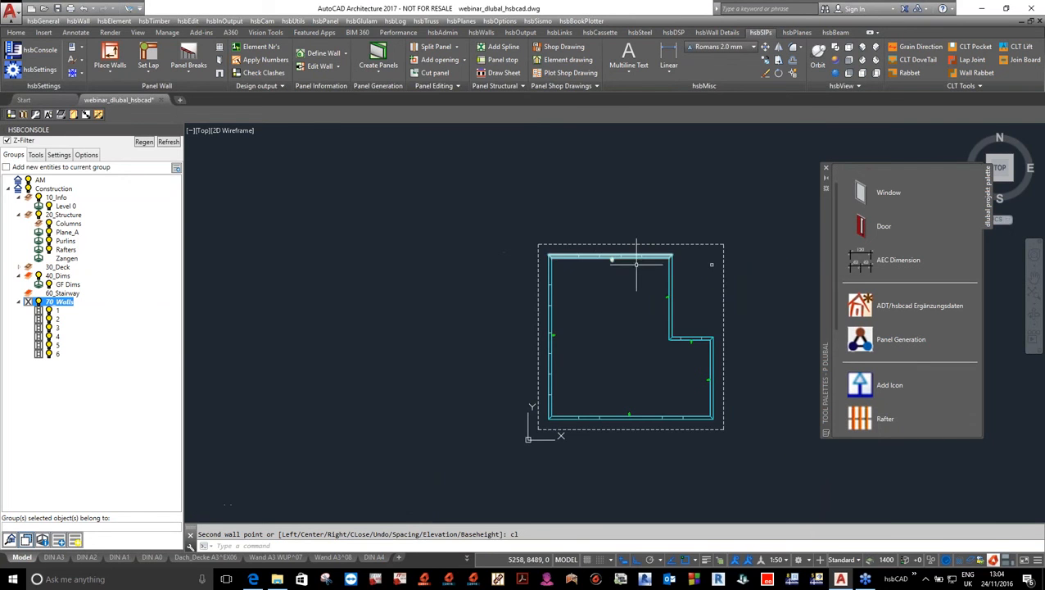
{"action": "scroll", "coordinate": [705, 319], "scroll_direction": "up", "scroll_amount": 2}
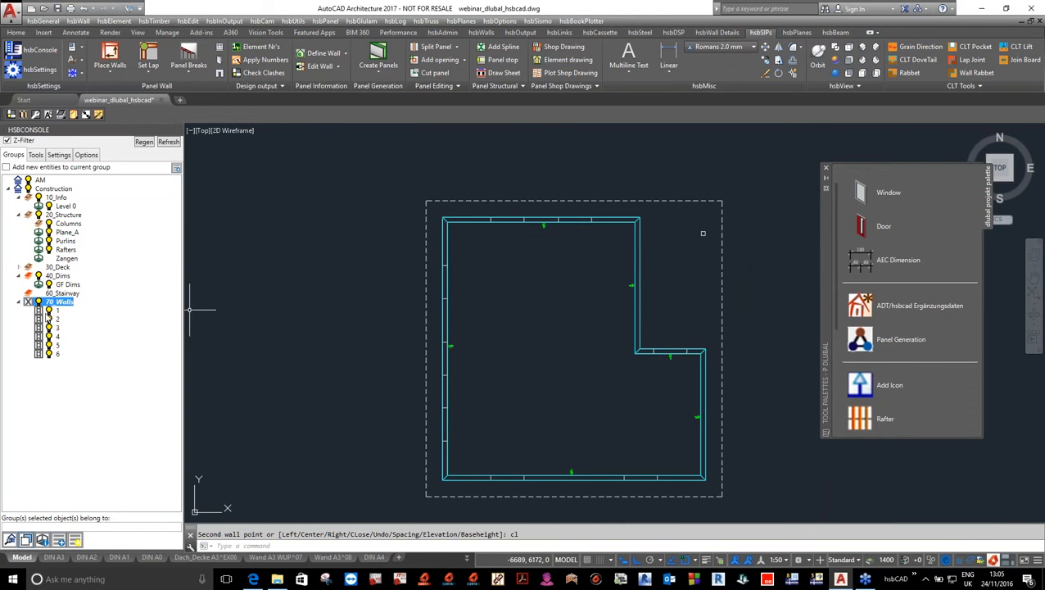
Step: Inspect the new walls in a southwest isometric view with the 10_Info group hidden, and return to the top view
{"action": "left_click", "coordinate": [51, 310]}
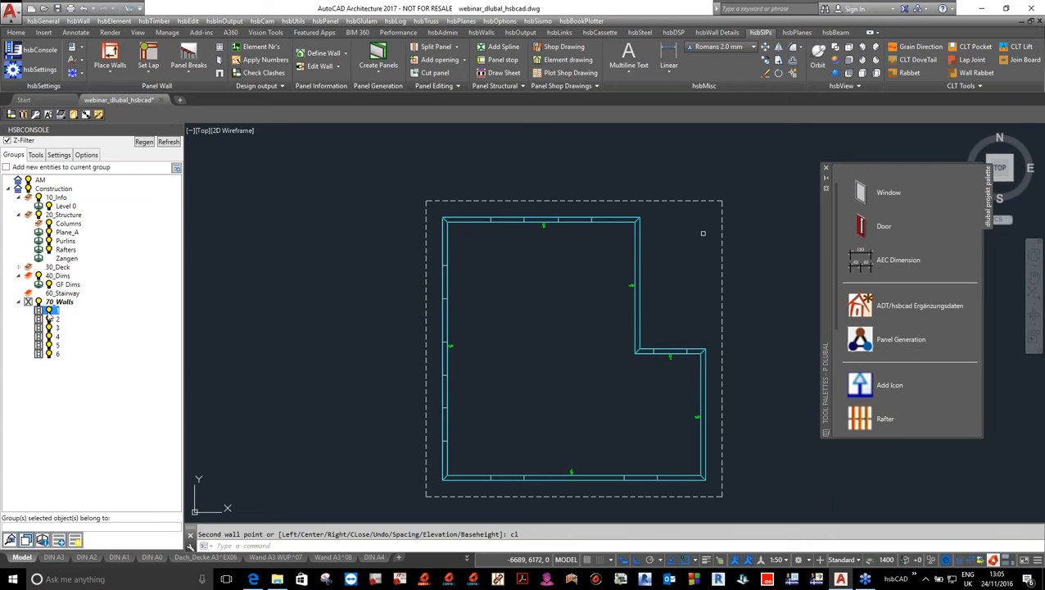
{"action": "left_click", "coordinate": [49, 197]}
{"action": "left_click", "coordinate": [51, 311]}
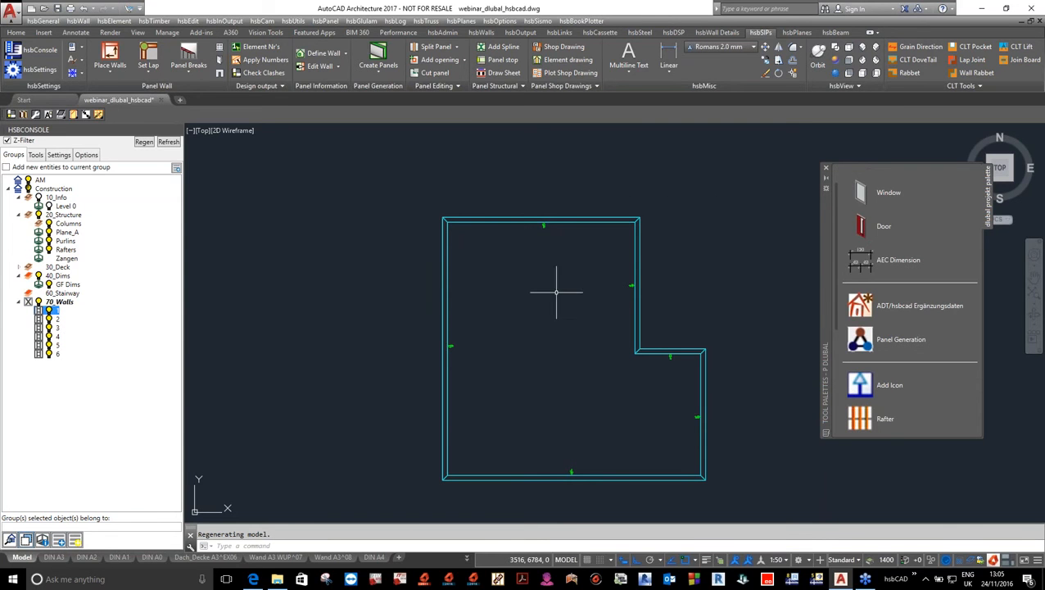
{"action": "type", "text": "33"}
{"action": "key", "text": "Return"}
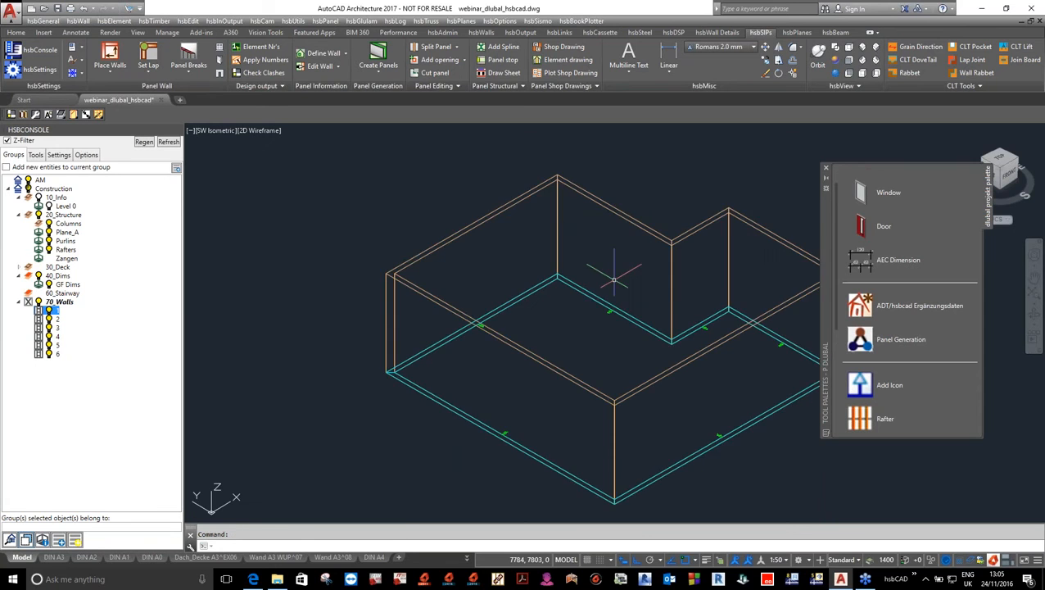
{"action": "scroll", "coordinate": [614, 279], "scroll_direction": "down", "scroll_amount": 2}
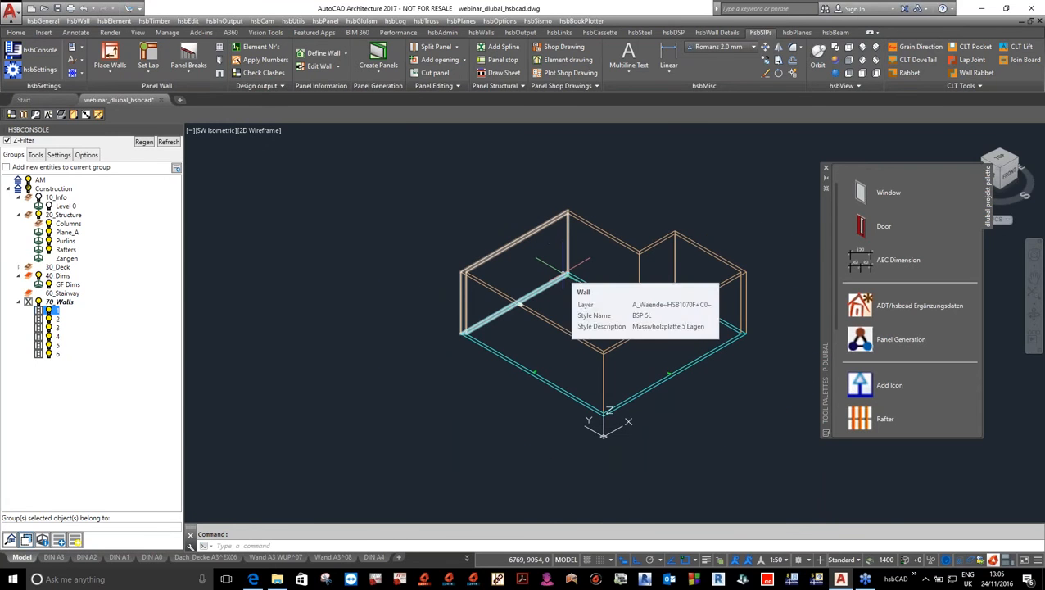
{"action": "type", "text": "55"}
{"action": "key", "text": "Return"}
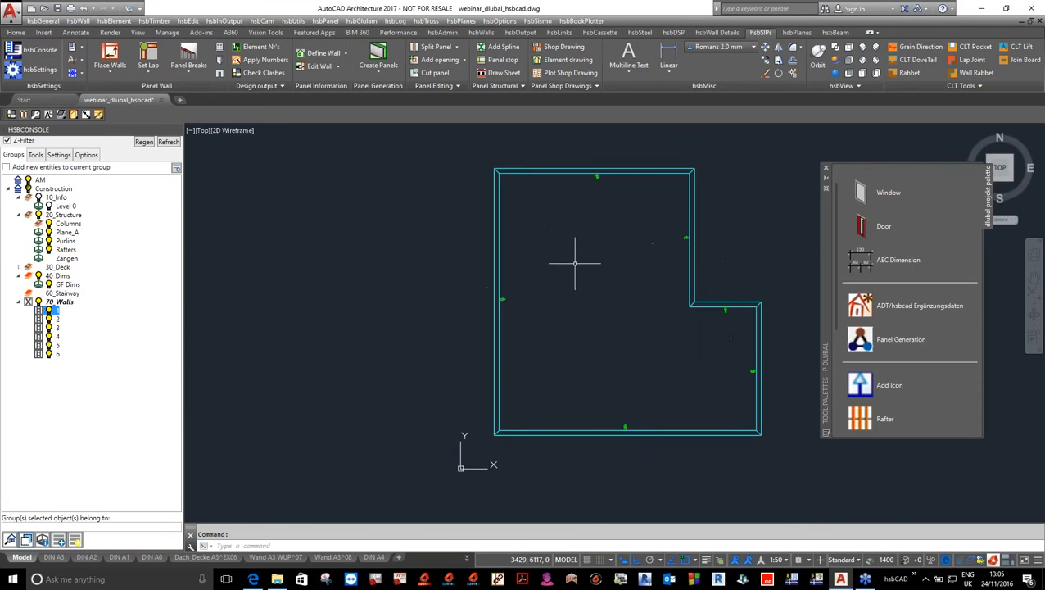
Step: Show the Level 0 plan again and insert two 1010 x 1510 windows with sill height 1000 in the upper wall's openings
{"action": "left_click", "coordinate": [54, 207]}
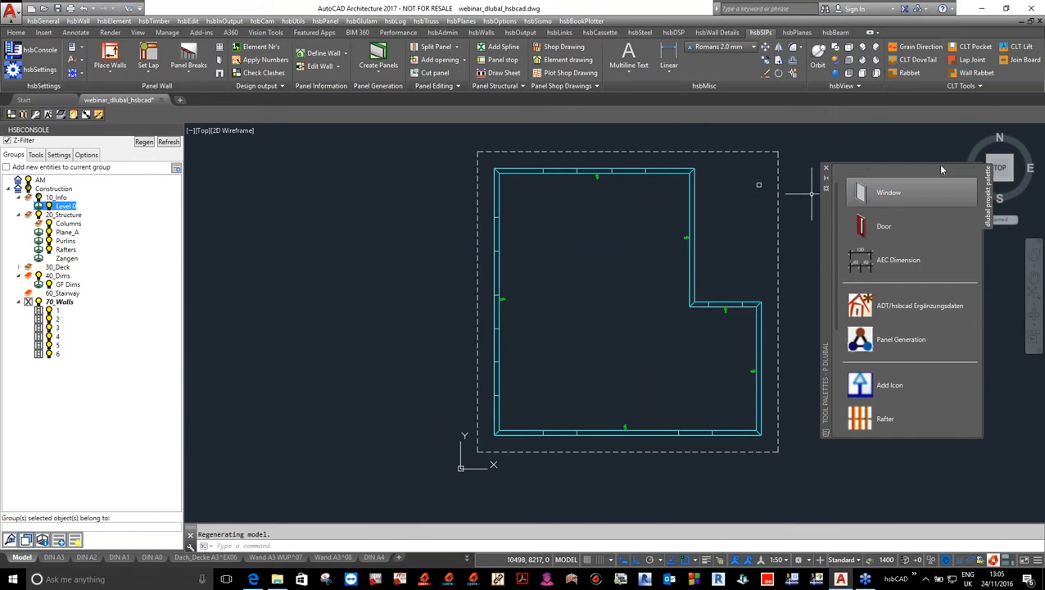
{"action": "left_click", "coordinate": [891, 194]}
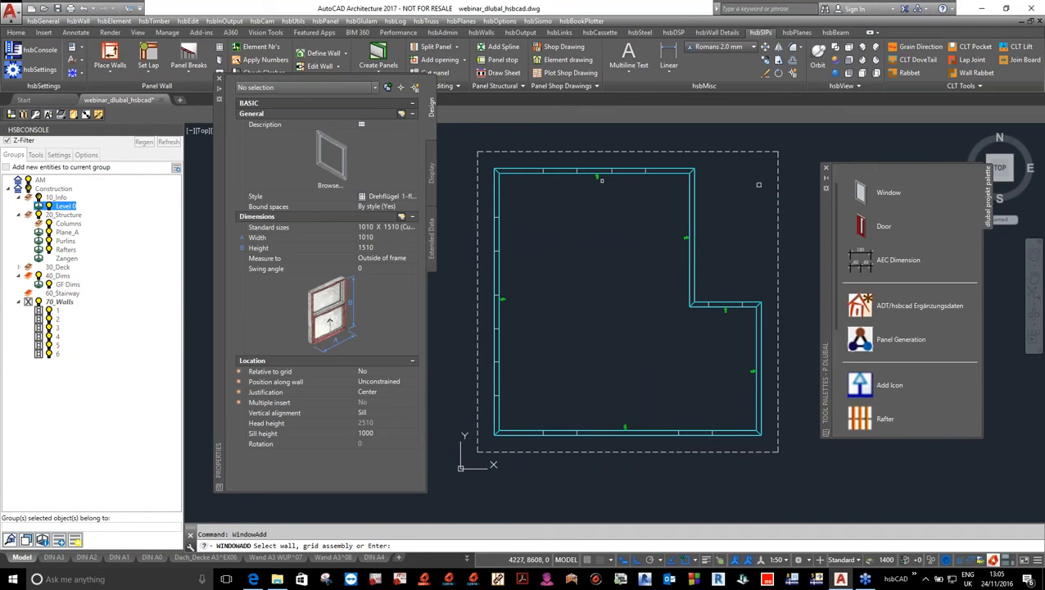
{"action": "left_click", "coordinate": [601, 175]}
{"action": "scroll", "coordinate": [664, 165], "scroll_direction": "up", "scroll_amount": 3}
{"action": "scroll", "coordinate": [664, 165], "scroll_direction": "down", "scroll_amount": 3}
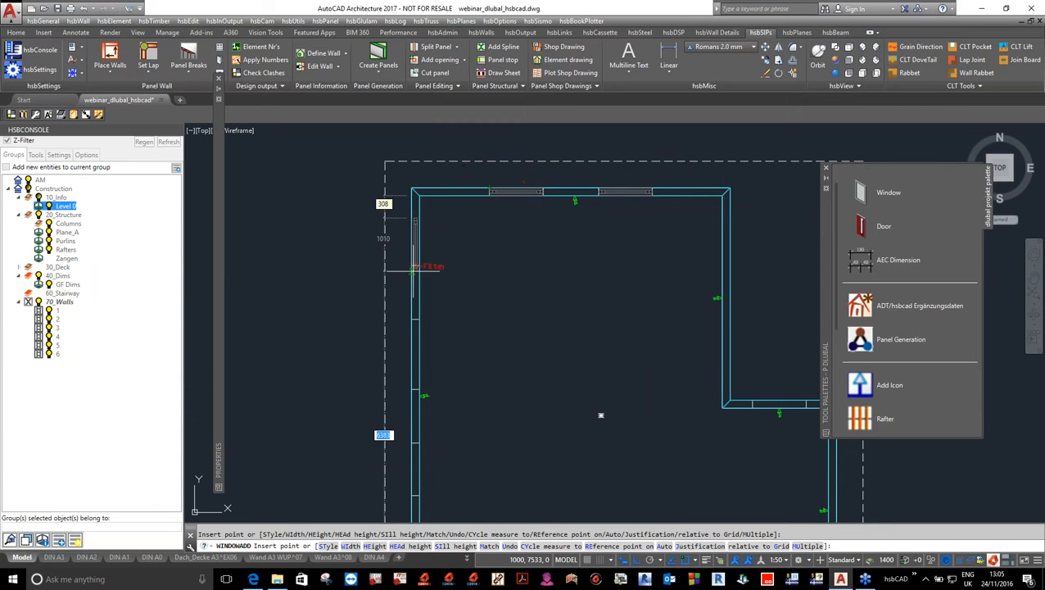
Step: Insert three 1010 x 1510 windows in the left wall's openings and two in the lower wall's, and end the window command
{"action": "scroll", "coordinate": [600, 415], "scroll_direction": "down", "scroll_amount": 4}
{"action": "scroll", "coordinate": [558, 302], "scroll_direction": "up", "scroll_amount": 1}
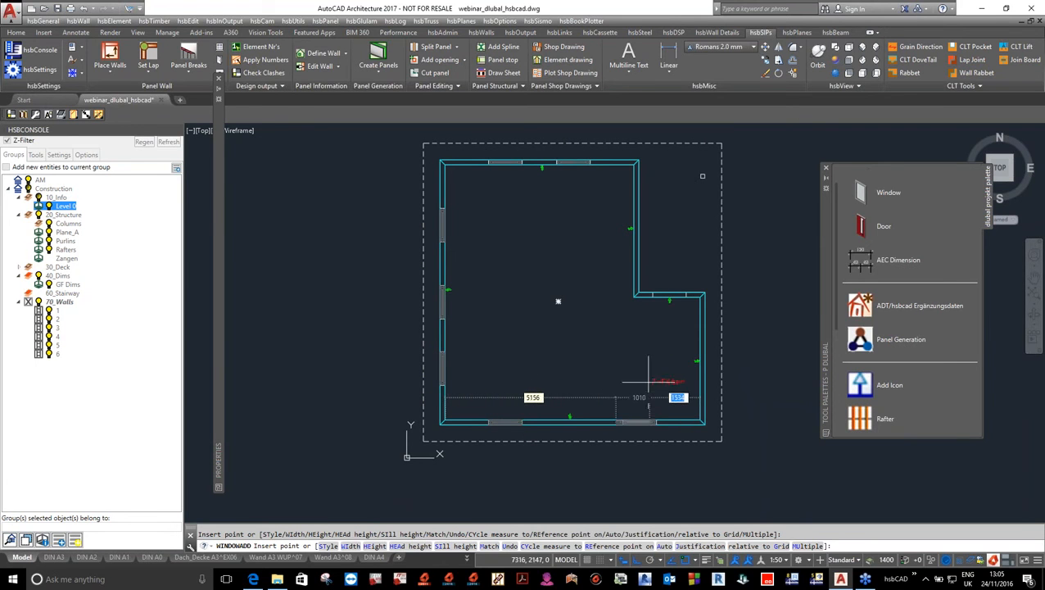
{"action": "right_click", "coordinate": [649, 352]}
{"action": "left_click", "coordinate": [683, 141]}
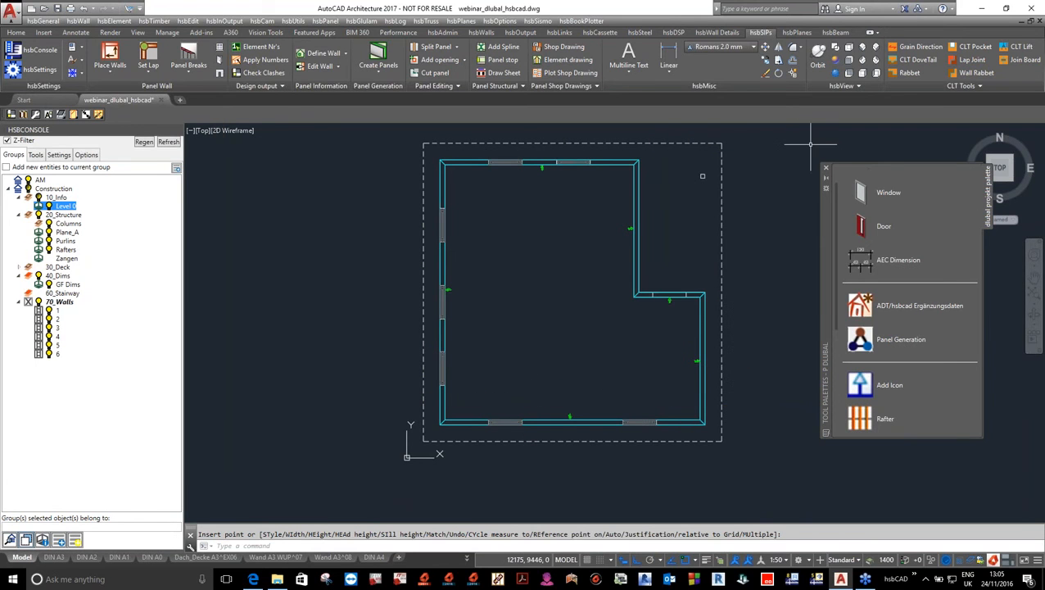
Step: Insert a 1010 x 2000 Haustür door in the opening of the short wall beside the inner corner, swinging outward
{"action": "left_click", "coordinate": [878, 229]}
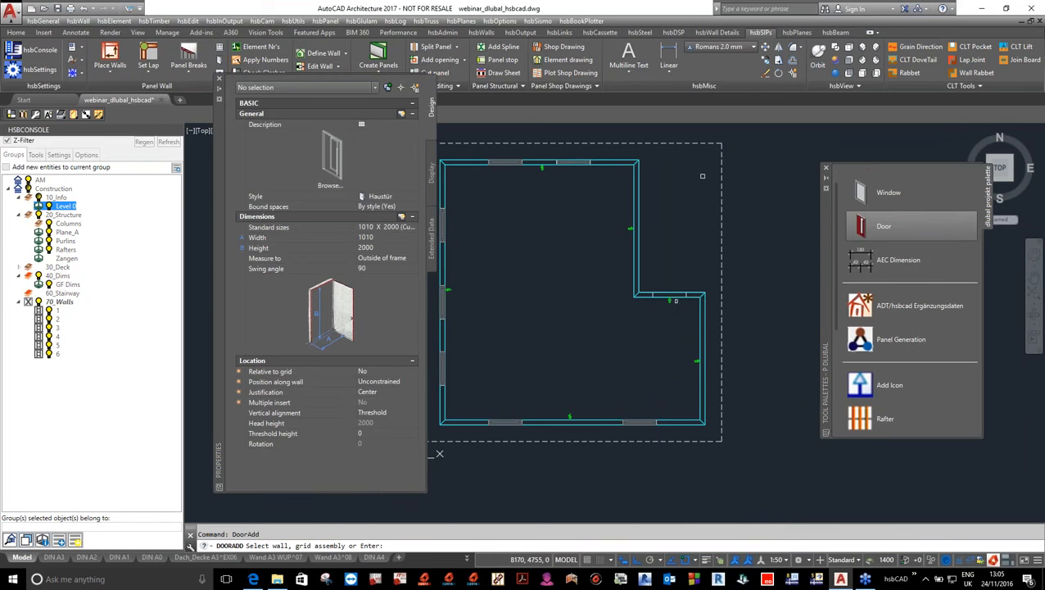
{"action": "left_click", "coordinate": [670, 295]}
{"action": "scroll", "coordinate": [671, 291], "scroll_direction": "up", "scroll_amount": 5}
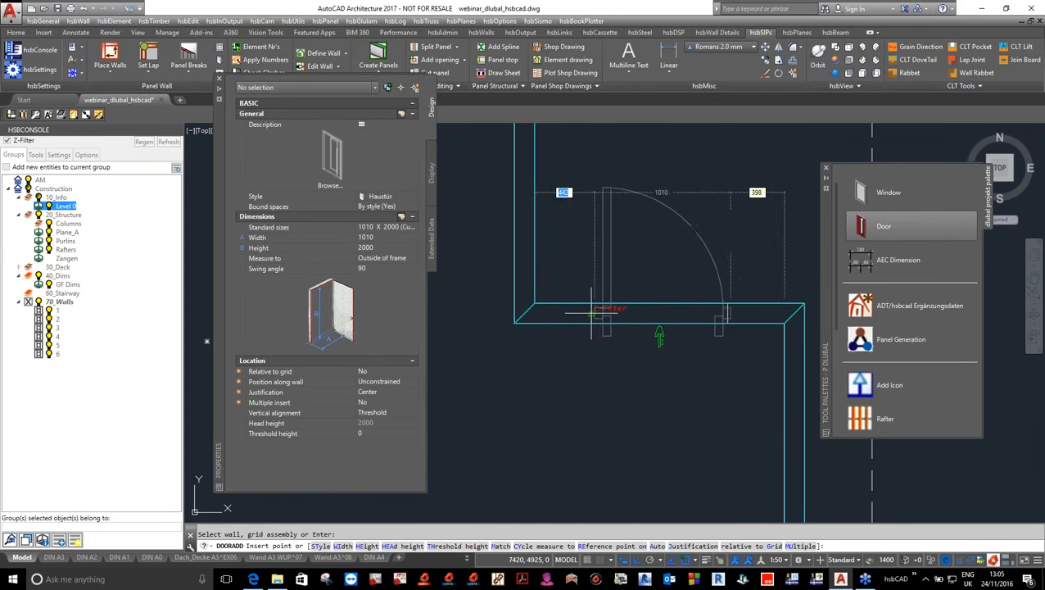
{"action": "scroll", "coordinate": [628, 264], "scroll_direction": "down", "scroll_amount": 5}
{"action": "right_click", "coordinate": [645, 212]}
{"action": "left_click", "coordinate": [670, 218]}
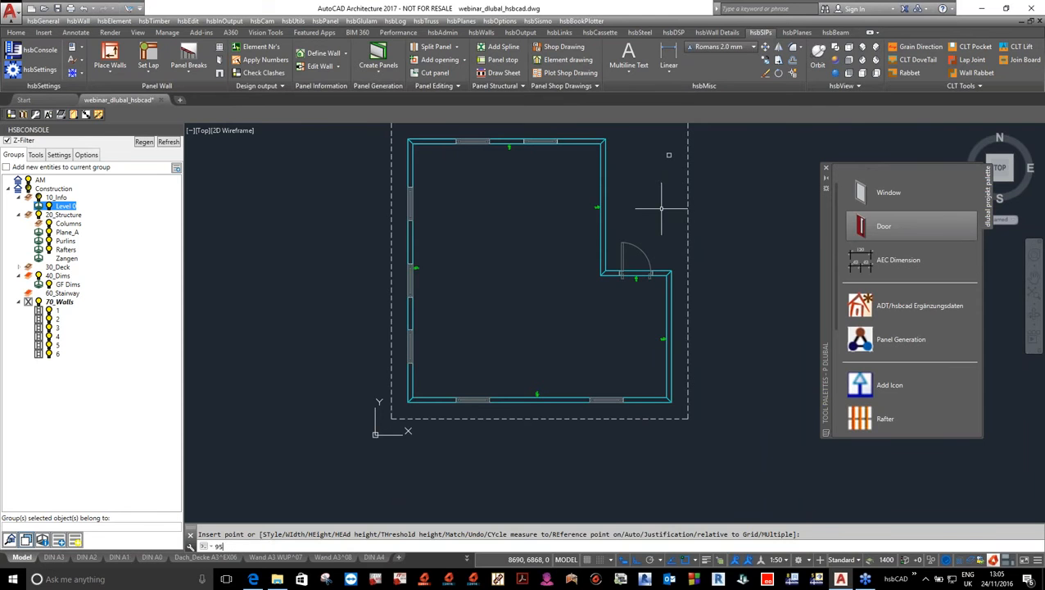
Step: Check the walls, windows and door in a northeast isometric view and return to the top view
{"action": "key", "text": "Return"}
{"action": "scroll", "coordinate": [496, 252], "scroll_direction": "down", "scroll_amount": 2}
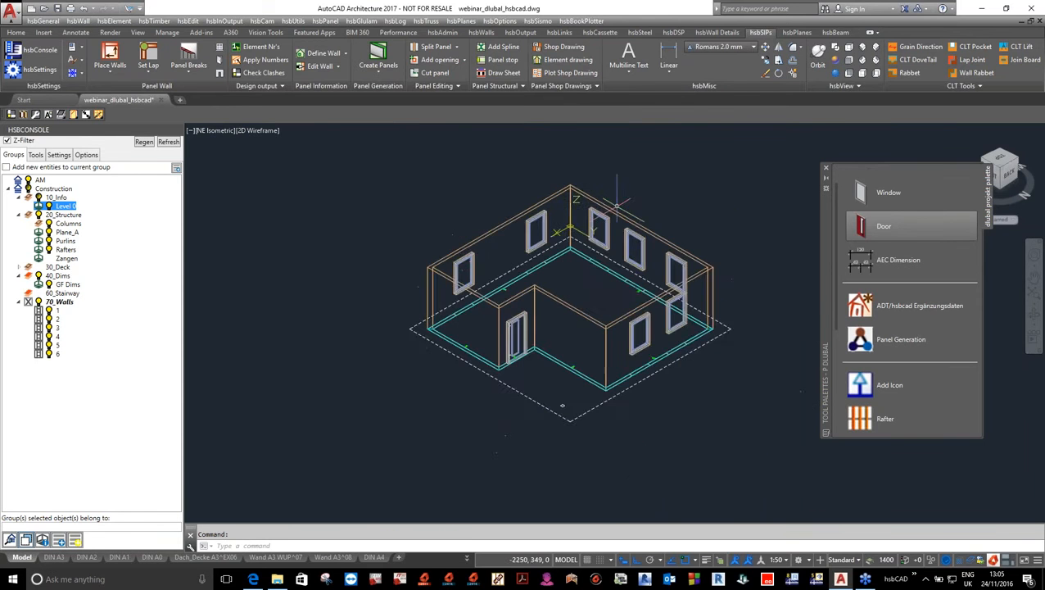
{"action": "scroll", "coordinate": [655, 194], "scroll_direction": "up", "scroll_amount": 2}
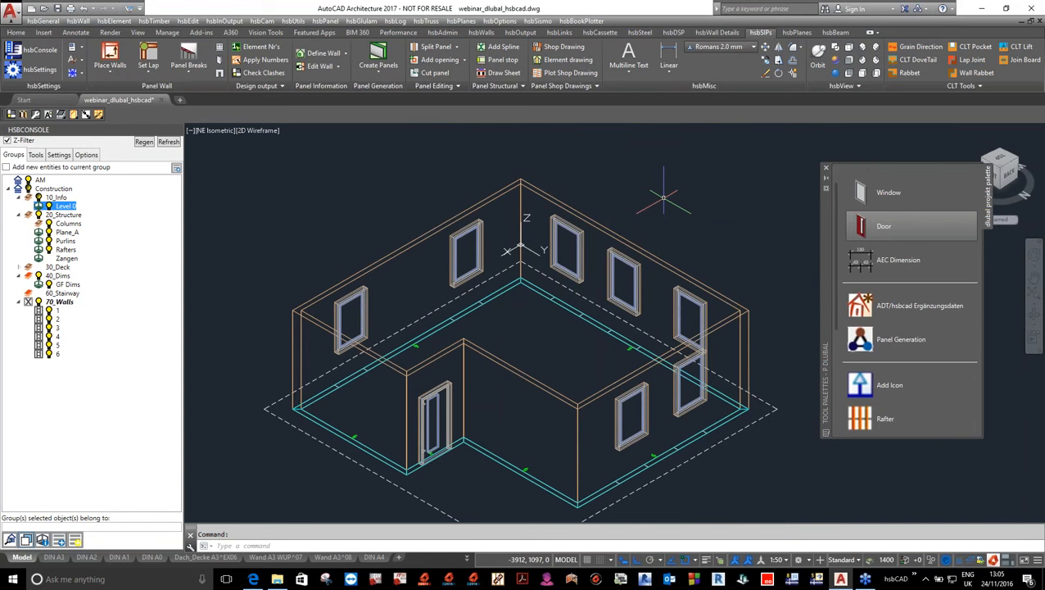
{"action": "type", "text": "55"}
{"action": "key", "text": "Return"}
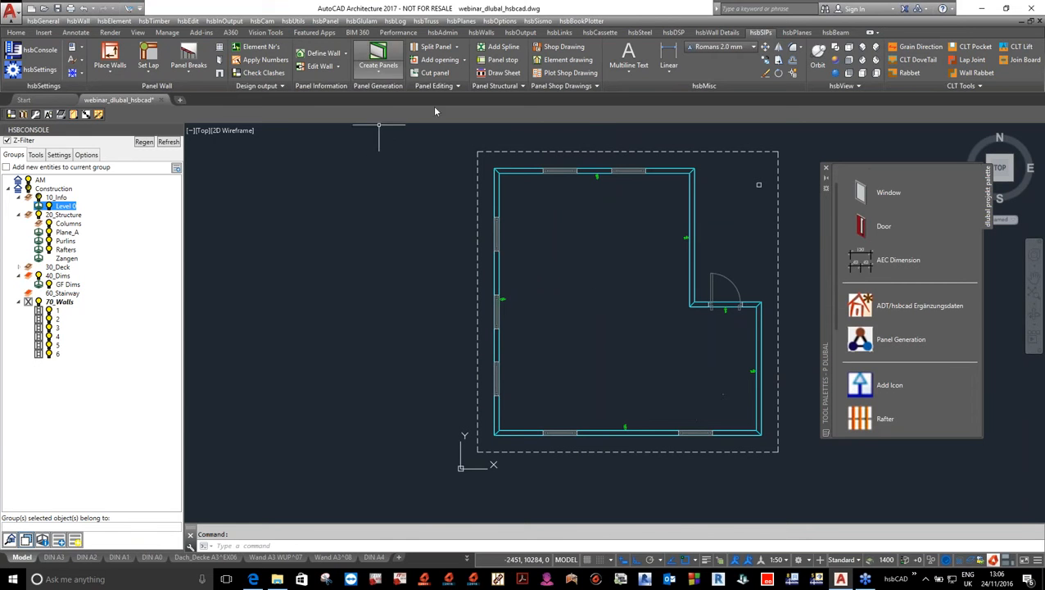
Step: Generate panels in the BSP 5L style for all walls of the plan, with the wall model hidden
{"action": "left_click", "coordinate": [384, 54]}
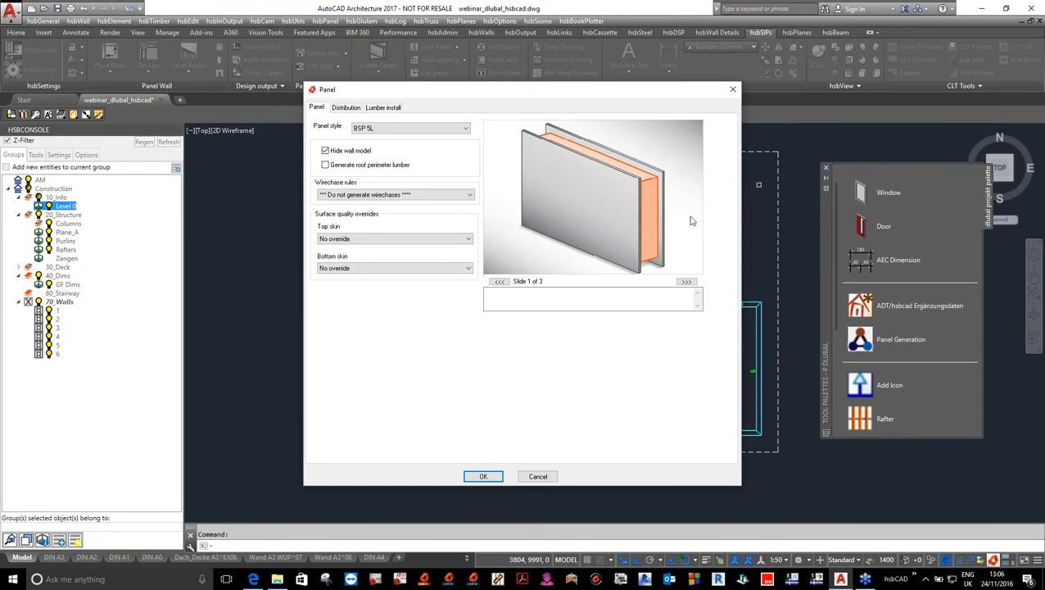
{"action": "left_click", "coordinate": [467, 130]}
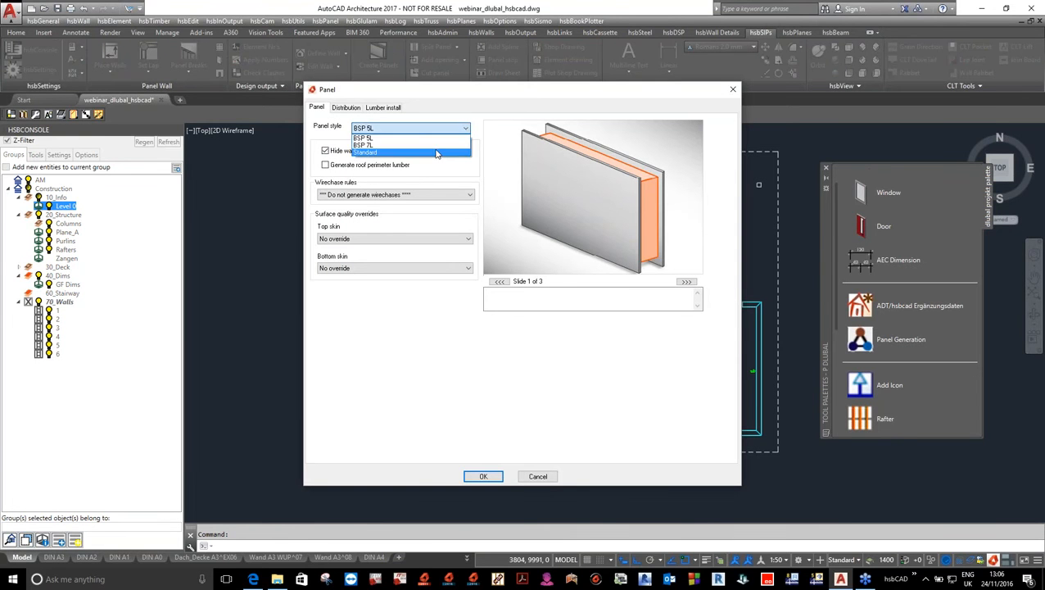
{"action": "left_click", "coordinate": [387, 138]}
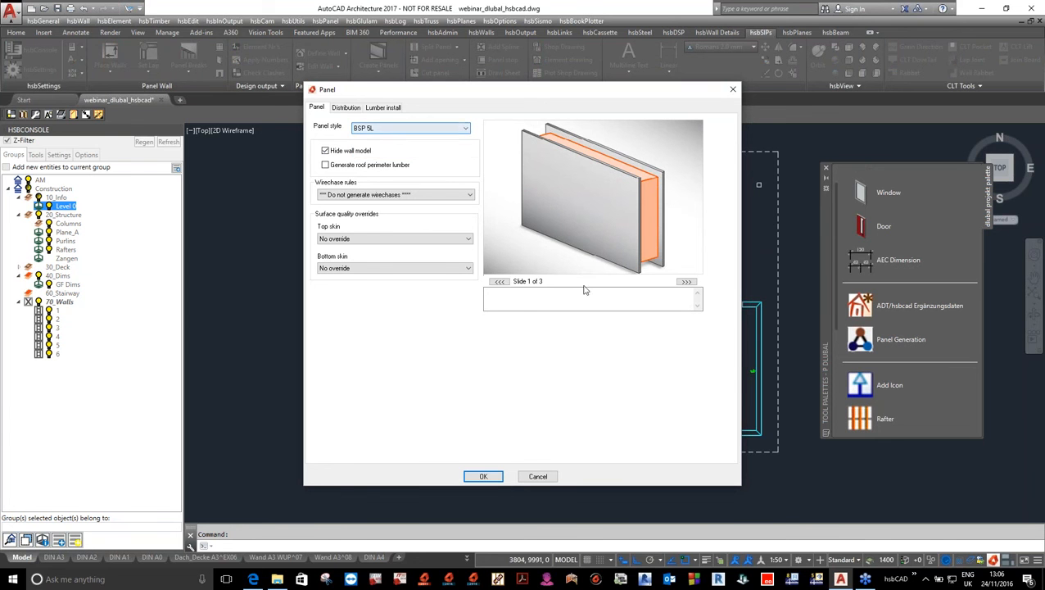
{"action": "left_click", "coordinate": [489, 477]}
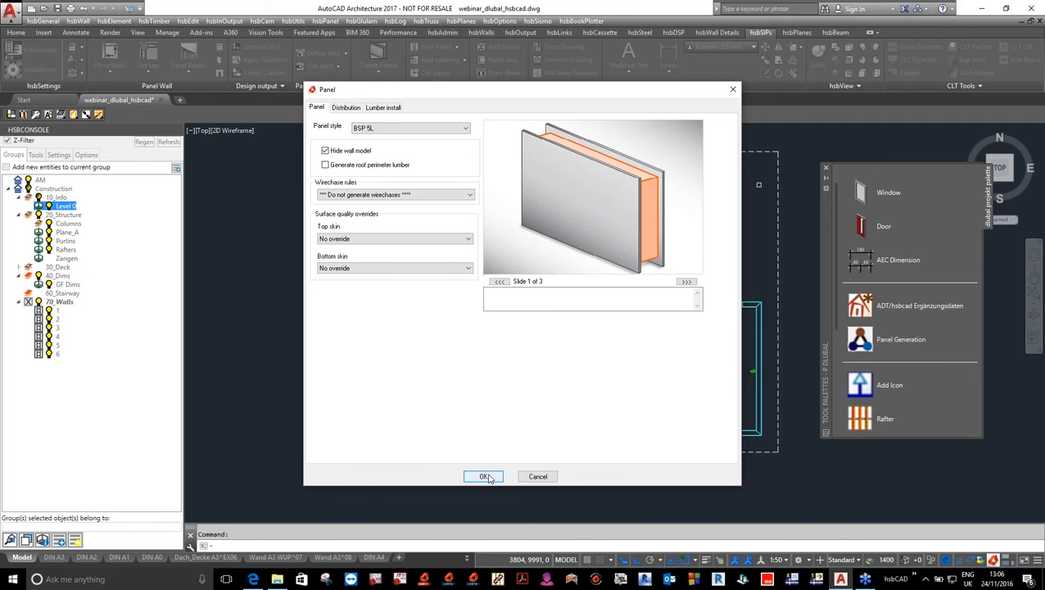
{"action": "left_click", "coordinate": [489, 478]}
{"action": "scroll", "coordinate": [639, 306], "scroll_direction": "down", "scroll_amount": 2}
{"action": "left_click", "coordinate": [473, 166]}
{"action": "left_click", "coordinate": [785, 462]}
{"action": "right_click", "coordinate": [750, 311]}
{"action": "left_click", "coordinate": [769, 319]}
{"action": "scroll", "coordinate": [769, 303], "scroll_direction": "up", "scroll_amount": 10}
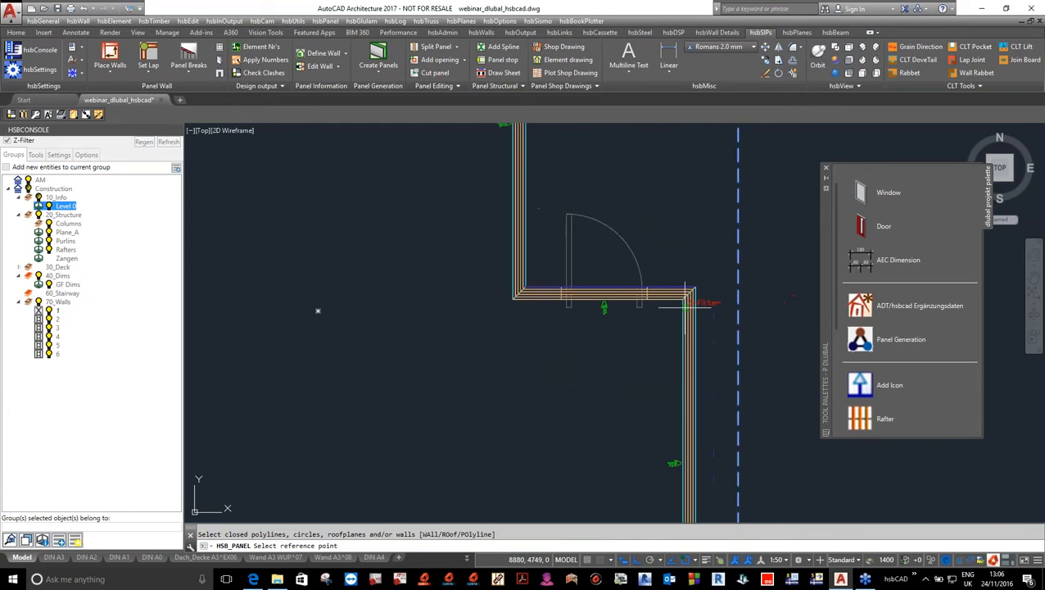
{"action": "left_click", "coordinate": [720, 204]}
Step: Examine the panel layers and mitred corners around the door wall and across the whole plan
{"action": "left_click", "coordinate": [707, 253]}
{"action": "scroll", "coordinate": [709, 239], "scroll_direction": "down", "scroll_amount": 2}
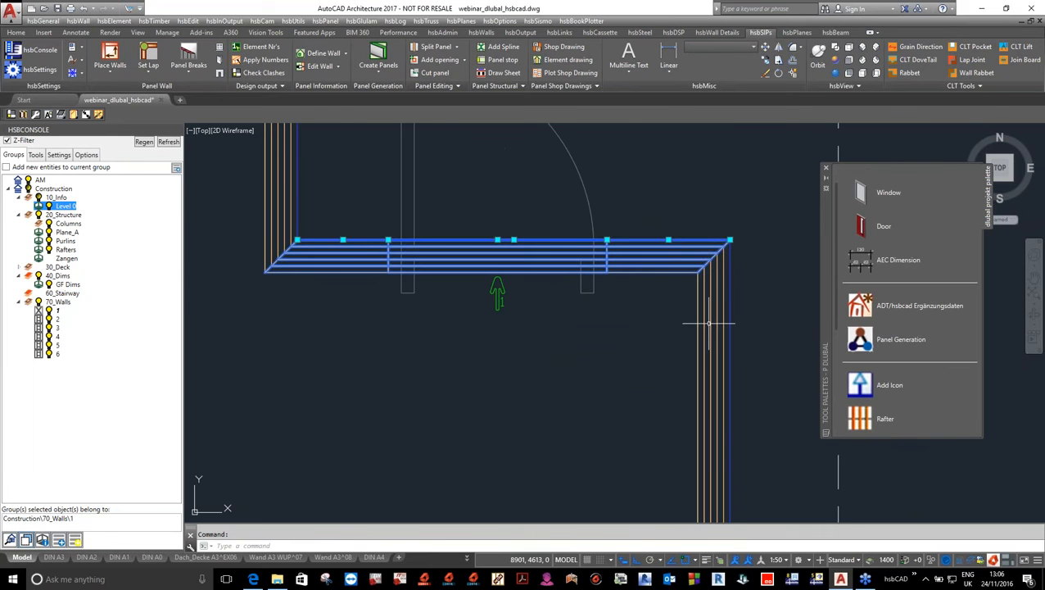
{"action": "key", "text": "Escape"}
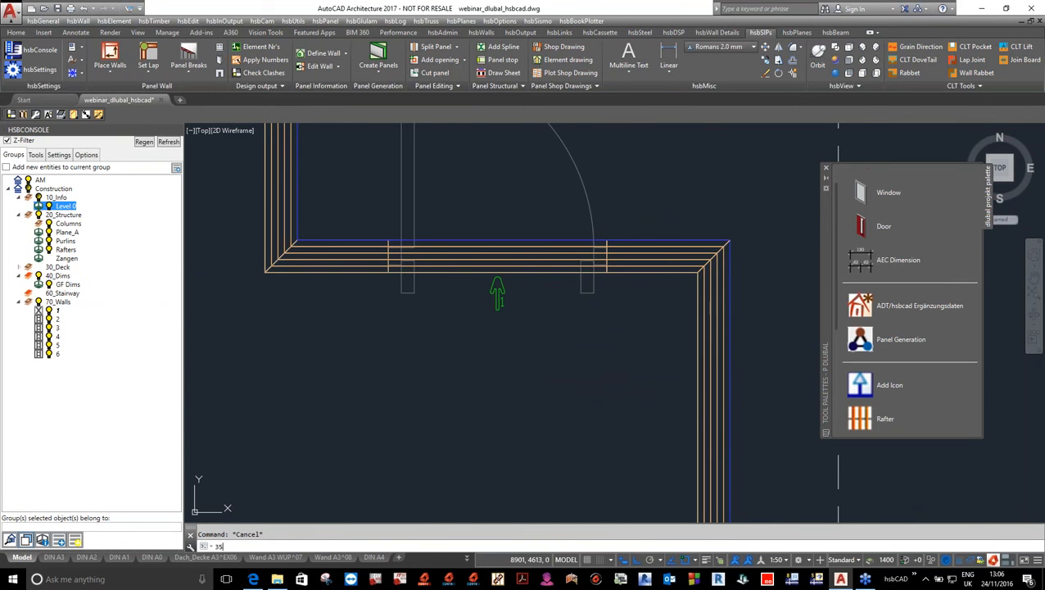
{"action": "key", "text": "Return"}
{"action": "scroll", "coordinate": [377, 269], "scroll_direction": "up", "scroll_amount": 5}
{"action": "scroll", "coordinate": [386, 267], "scroll_direction": "down", "scroll_amount": 6}
{"action": "scroll", "coordinate": [786, 324], "scroll_direction": "up", "scroll_amount": 4}
{"action": "scroll", "coordinate": [810, 324], "scroll_direction": "down", "scroll_amount": 3}
{"action": "type", "text": "s"}
{"action": "key", "text": "Return"}
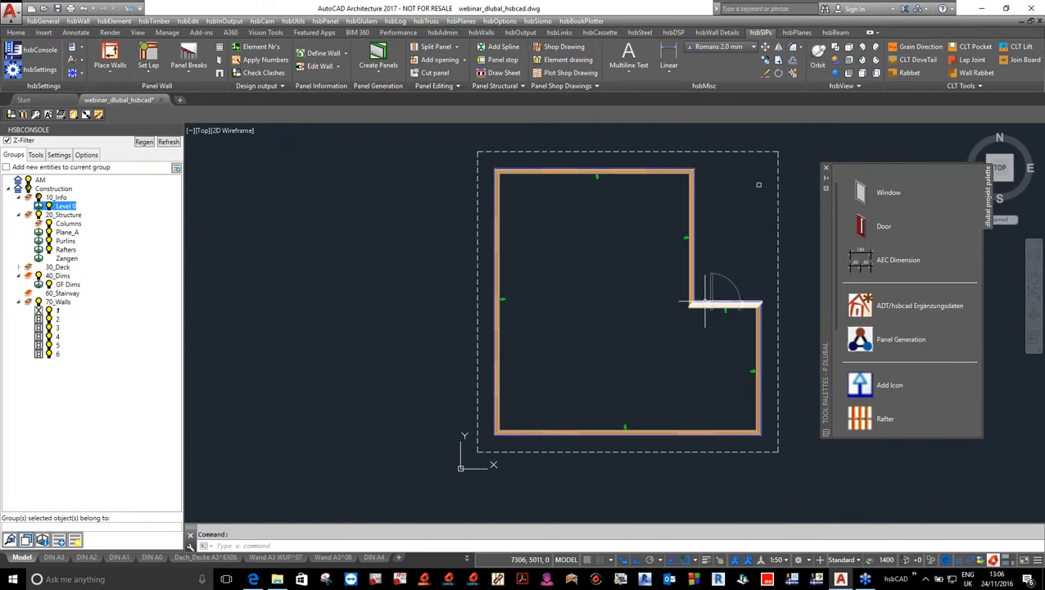
{"action": "scroll", "coordinate": [610, 246], "scroll_direction": "down", "scroll_amount": 2}
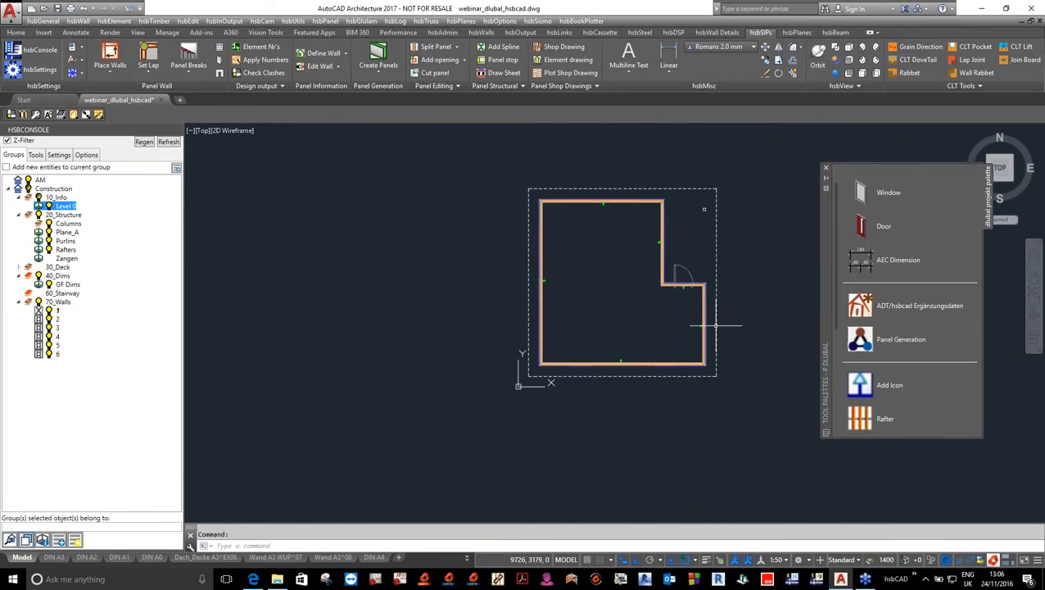
{"action": "scroll", "coordinate": [709, 263], "scroll_direction": "up", "scroll_amount": 2}
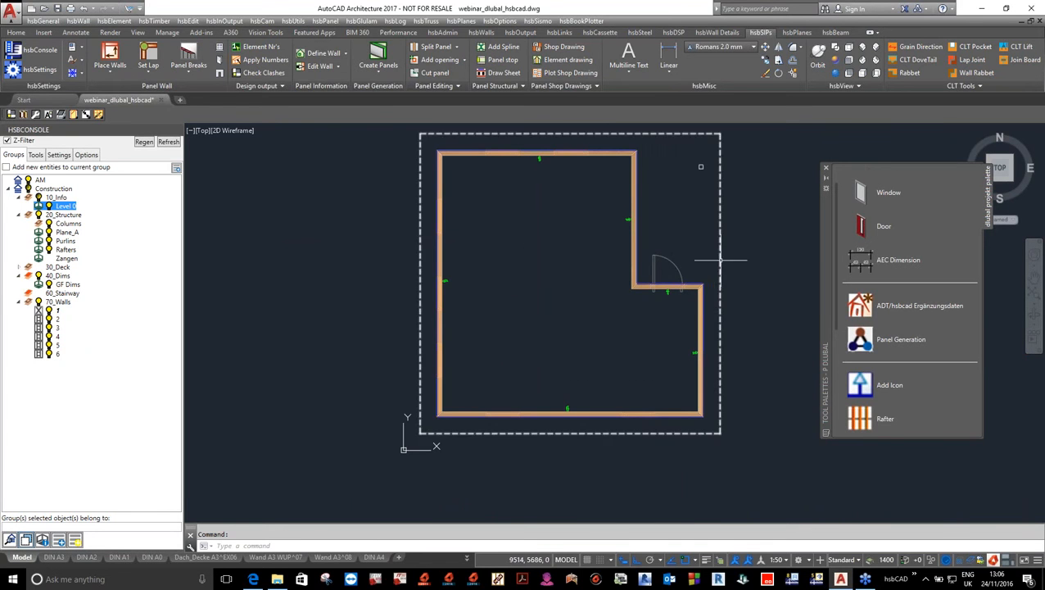
{"action": "scroll", "coordinate": [716, 248], "scroll_direction": "down", "scroll_amount": 2}
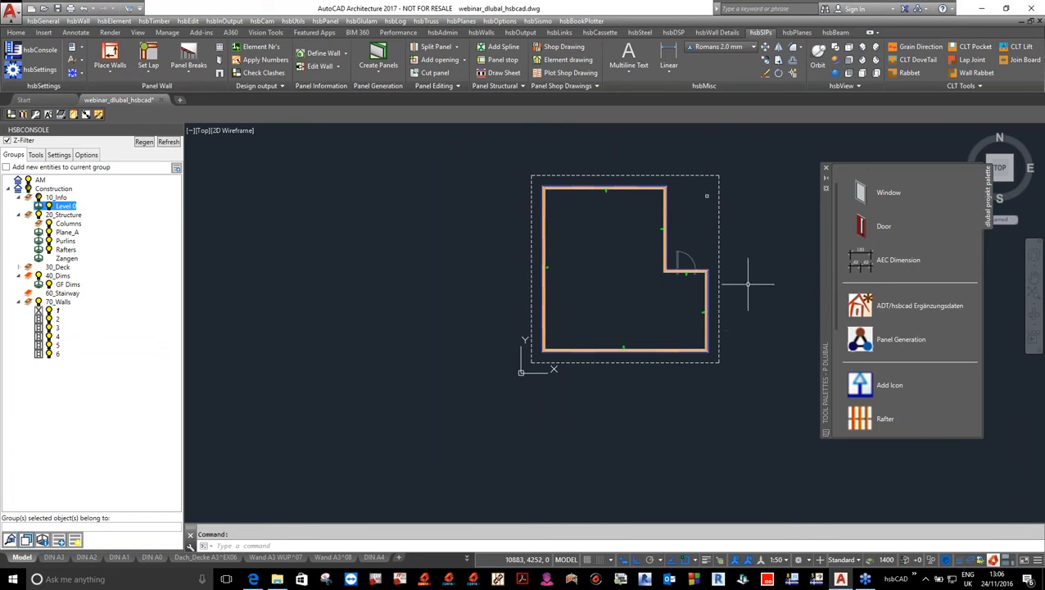
Step: Make Plane_A the current group and define a roof icon with slope 0, overhang 500 and eave height 3300
{"action": "left_click", "coordinate": [20, 302]}
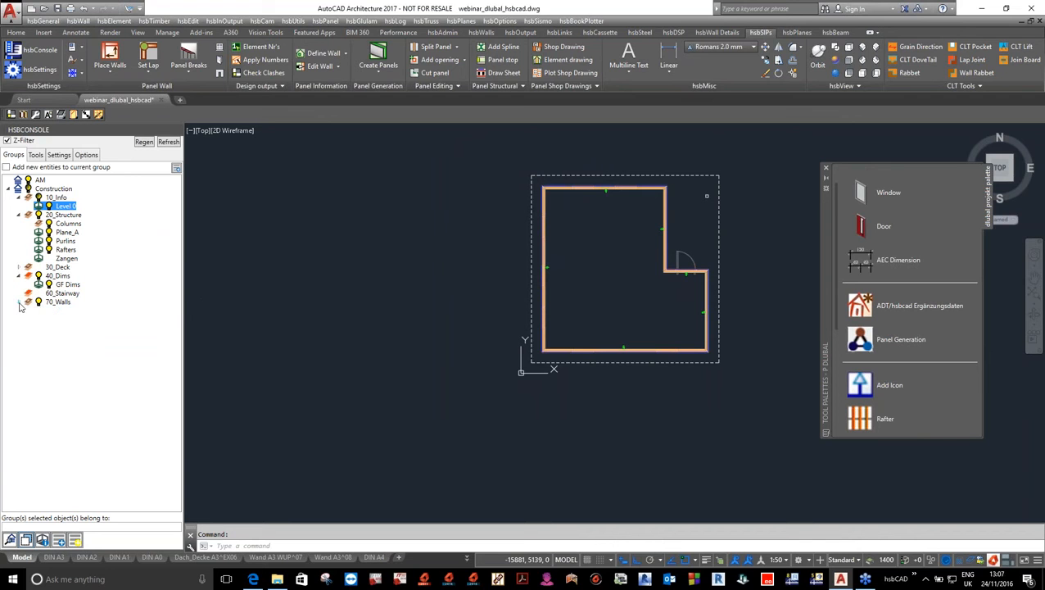
{"action": "left_click", "coordinate": [39, 233]}
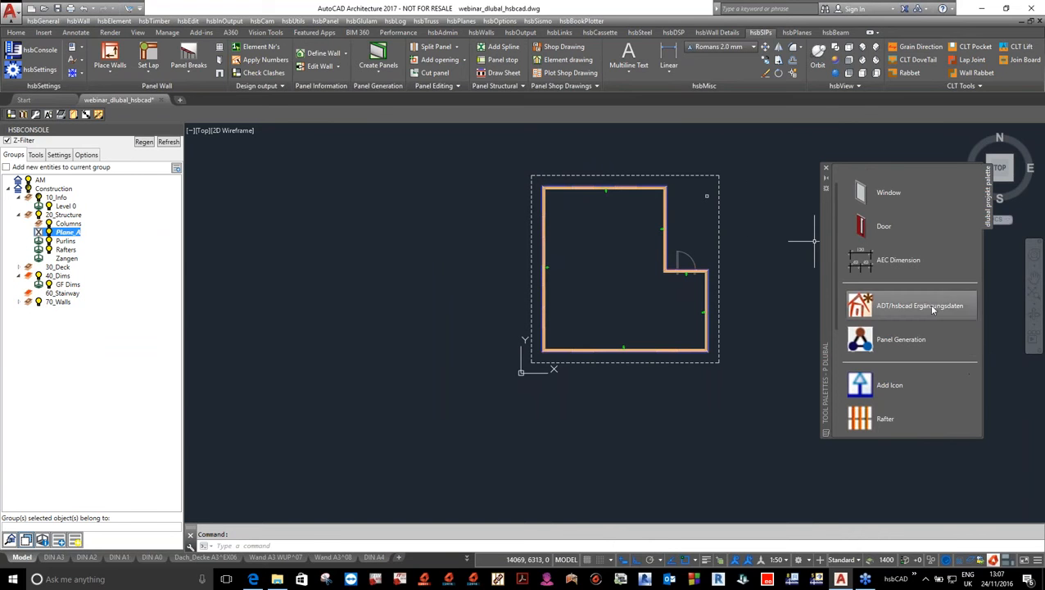
{"action": "scroll", "coordinate": [925, 371], "scroll_direction": "down", "scroll_amount": 3}
{"action": "left_click", "coordinate": [886, 287]}
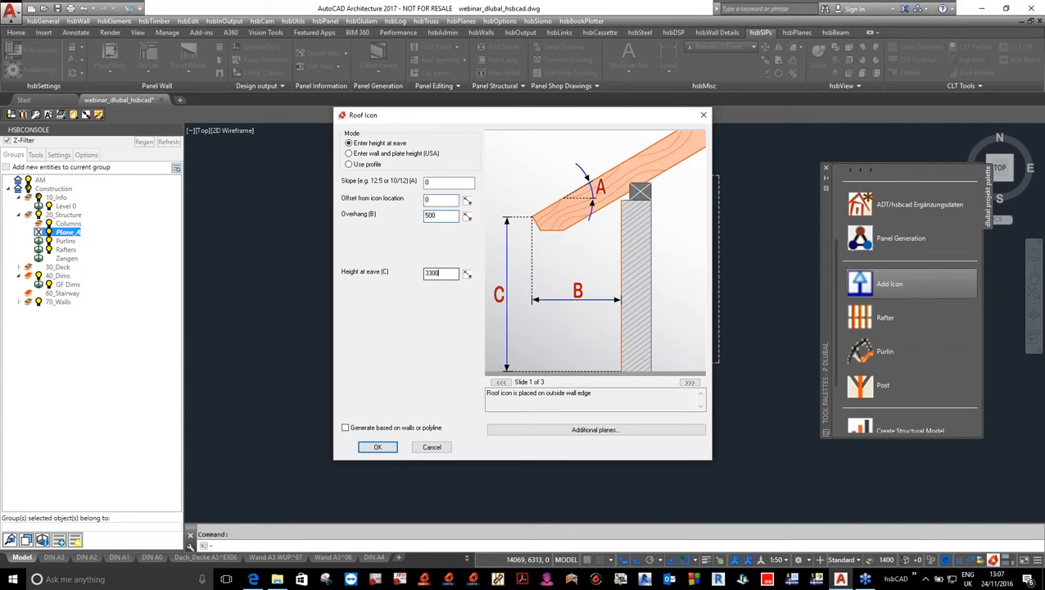
{"action": "left_click", "coordinate": [445, 216]}
{"action": "left_click", "coordinate": [379, 447]}
Step: Place roof icons on the outer edges of the plan's lower wall and right wall, facing inward
{"action": "scroll", "coordinate": [642, 347], "scroll_direction": "up", "scroll_amount": 10}
{"action": "left_click", "coordinate": [490, 313]}
{"action": "scroll", "coordinate": [536, 327], "scroll_direction": "down", "scroll_amount": 6}
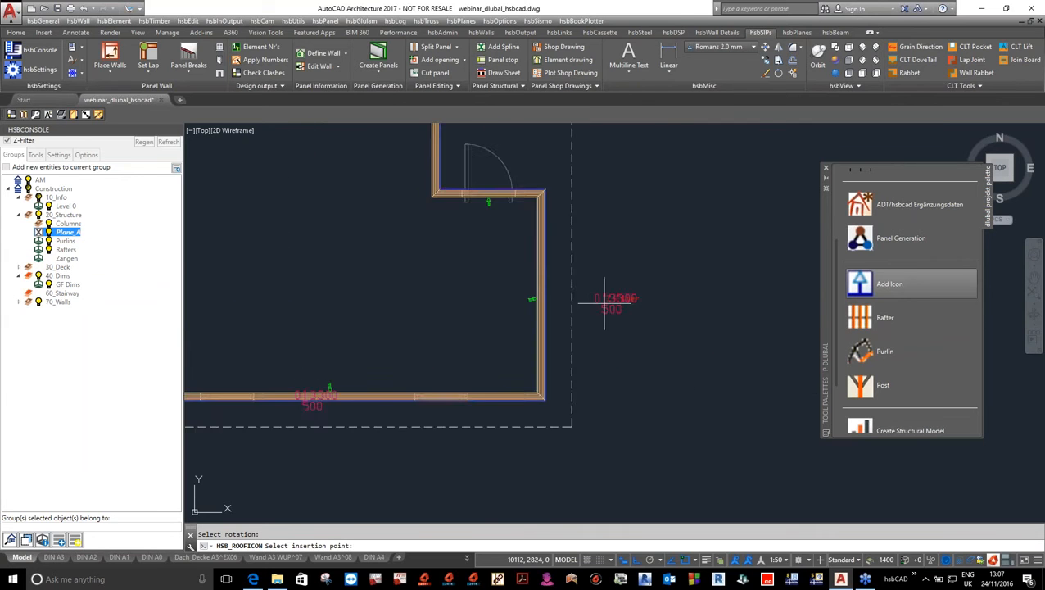
{"action": "scroll", "coordinate": [587, 299], "scroll_direction": "up", "scroll_amount": 4}
{"action": "left_click", "coordinate": [482, 297]}
{"action": "left_click", "coordinate": [492, 288]}
{"action": "scroll", "coordinate": [724, 374], "scroll_direction": "down", "scroll_amount": 4}
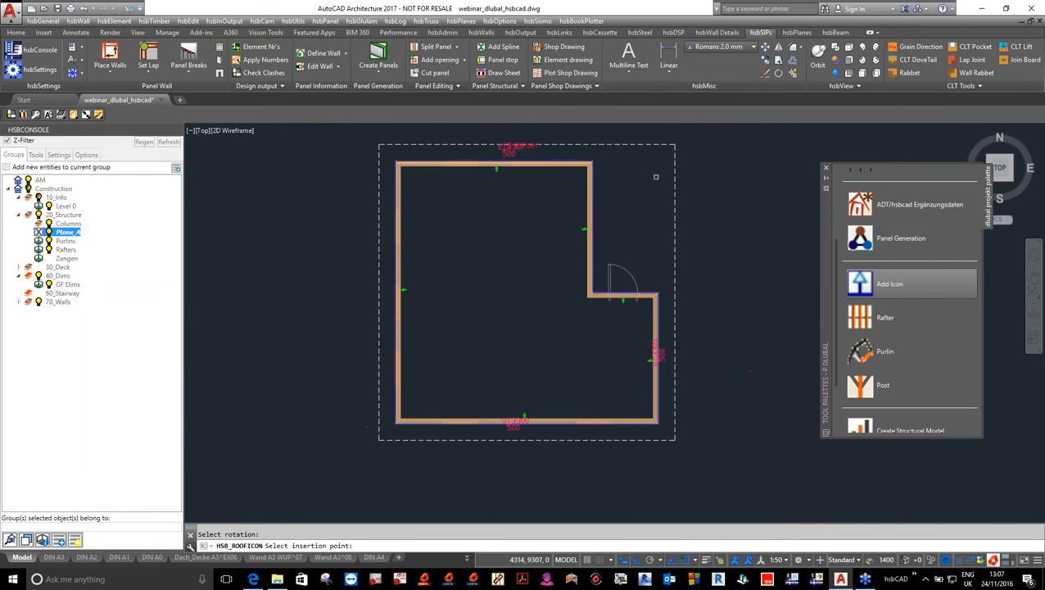
Step: Place roof icons on the upper and left walls' outer edges and insert the roof symbol to the left of the building
{"action": "scroll", "coordinate": [504, 160], "scroll_direction": "up", "scroll_amount": 4}
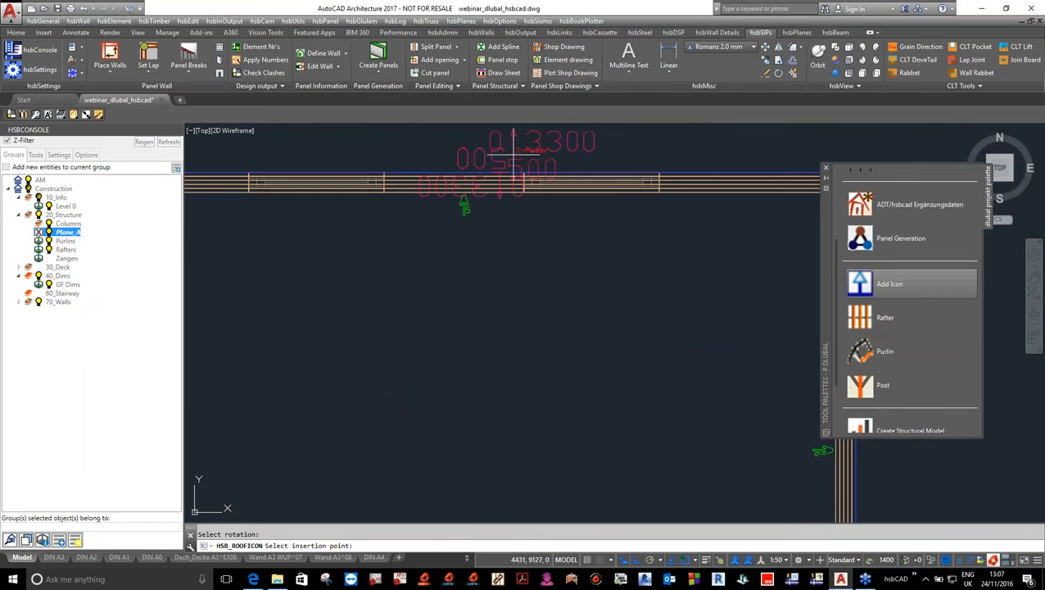
{"action": "scroll", "coordinate": [513, 152], "scroll_direction": "down", "scroll_amount": 4}
{"action": "scroll", "coordinate": [430, 250], "scroll_direction": "up", "scroll_amount": 5}
{"action": "left_click", "coordinate": [422, 261]}
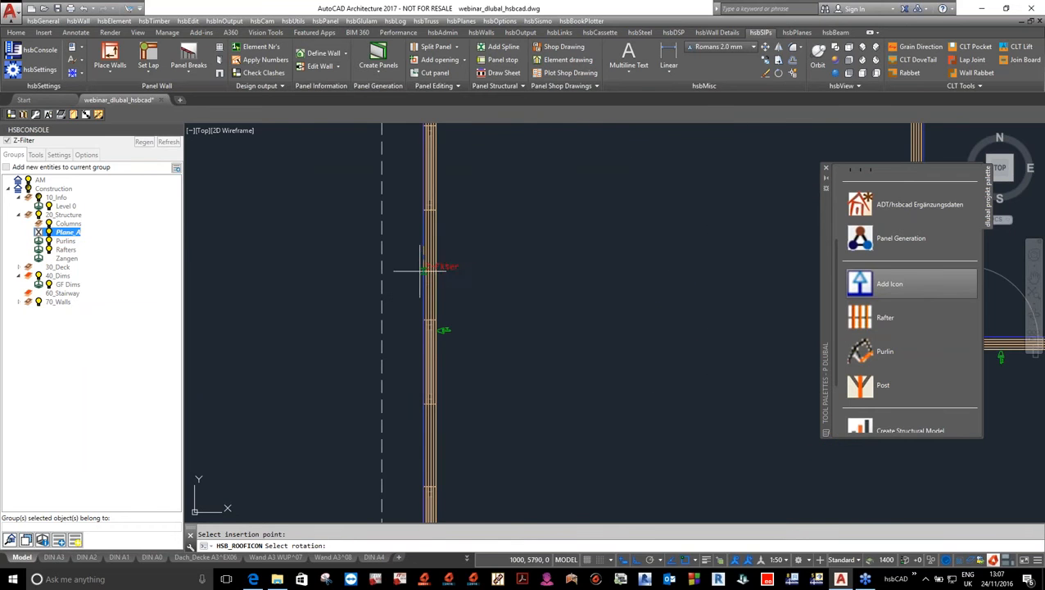
{"action": "left_click", "coordinate": [442, 274]}
{"action": "scroll", "coordinate": [478, 262], "scroll_direction": "down", "scroll_amount": 4}
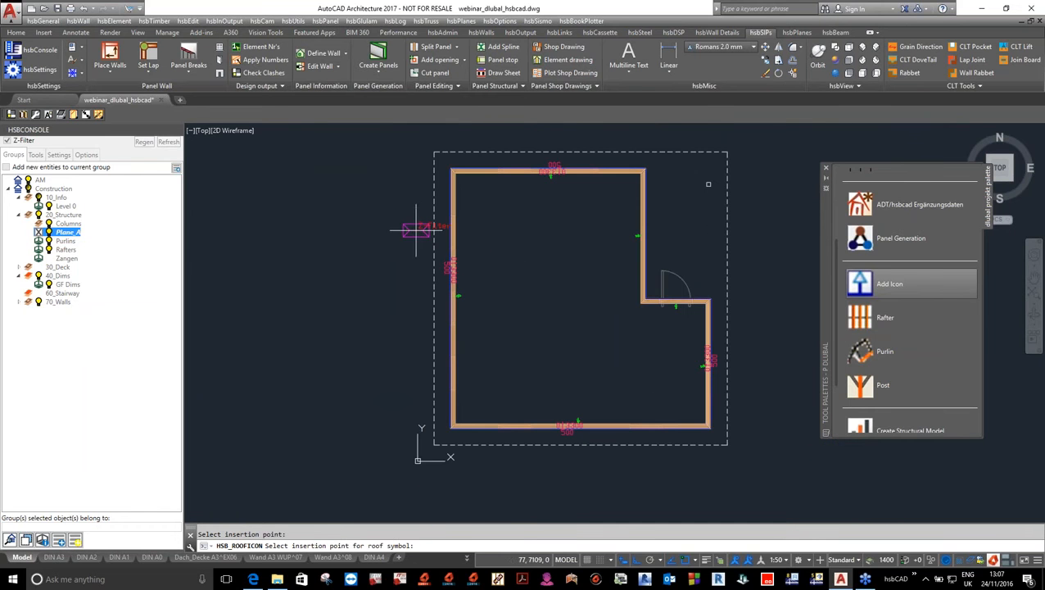
{"action": "left_click", "coordinate": [384, 231]}
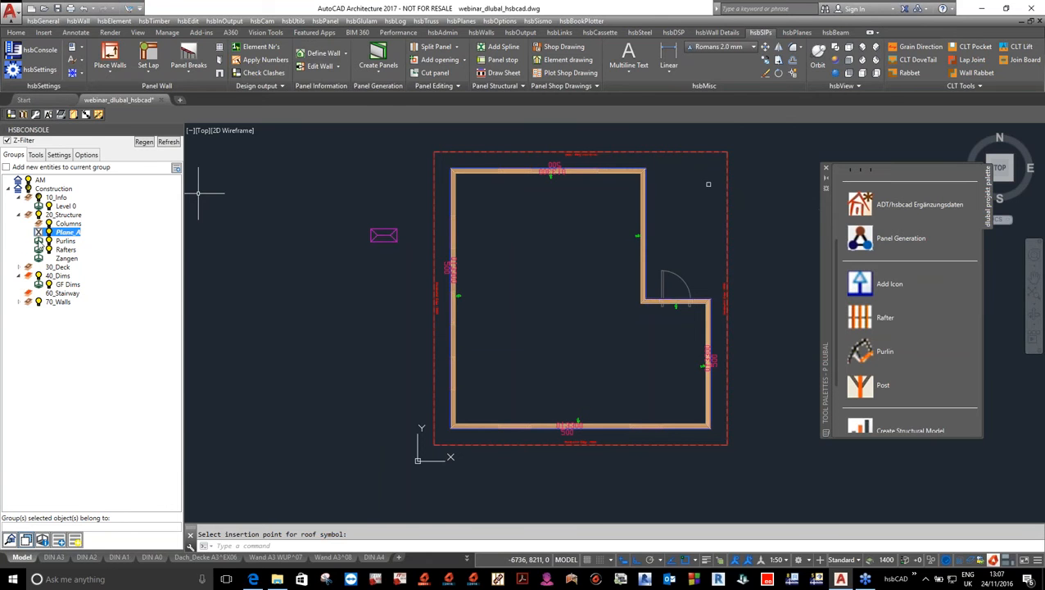
Step: Make Rafters the current group and define 80 x 160 GL24h glulam rafters for the roof plane, evenly distributed at maximum 600 spacing
{"action": "left_click", "coordinate": [41, 242]}
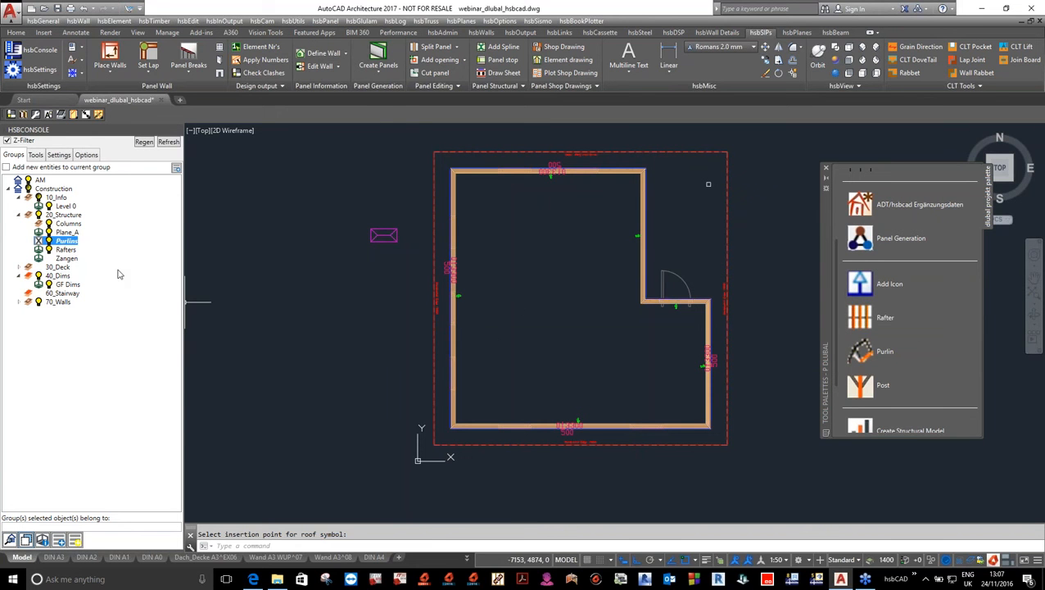
{"action": "left_click", "coordinate": [42, 251]}
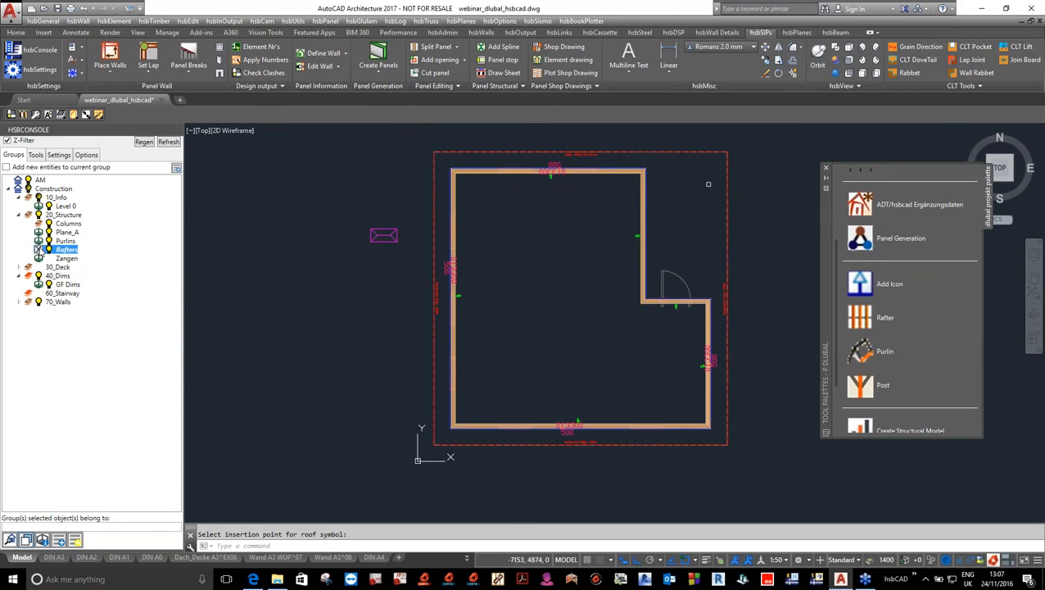
{"action": "left_click", "coordinate": [868, 318]}
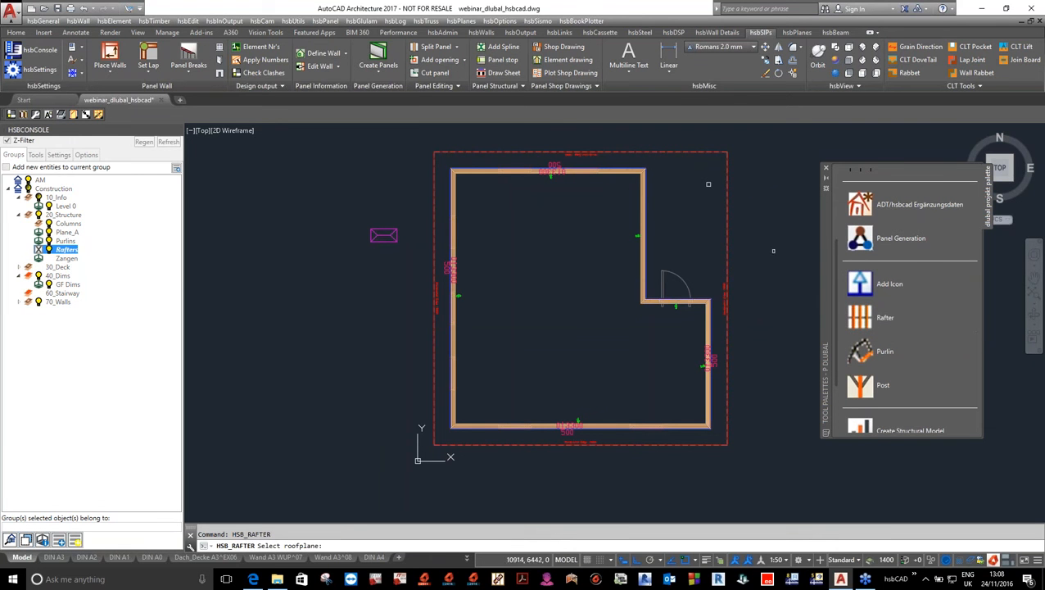
{"action": "left_click", "coordinate": [727, 216]}
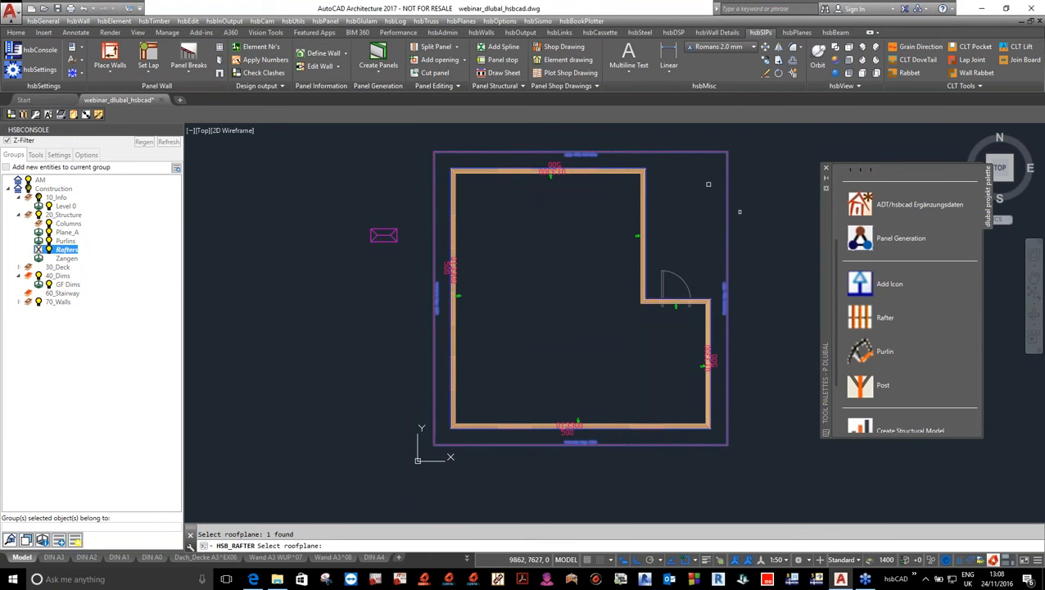
{"action": "key", "text": "Return"}
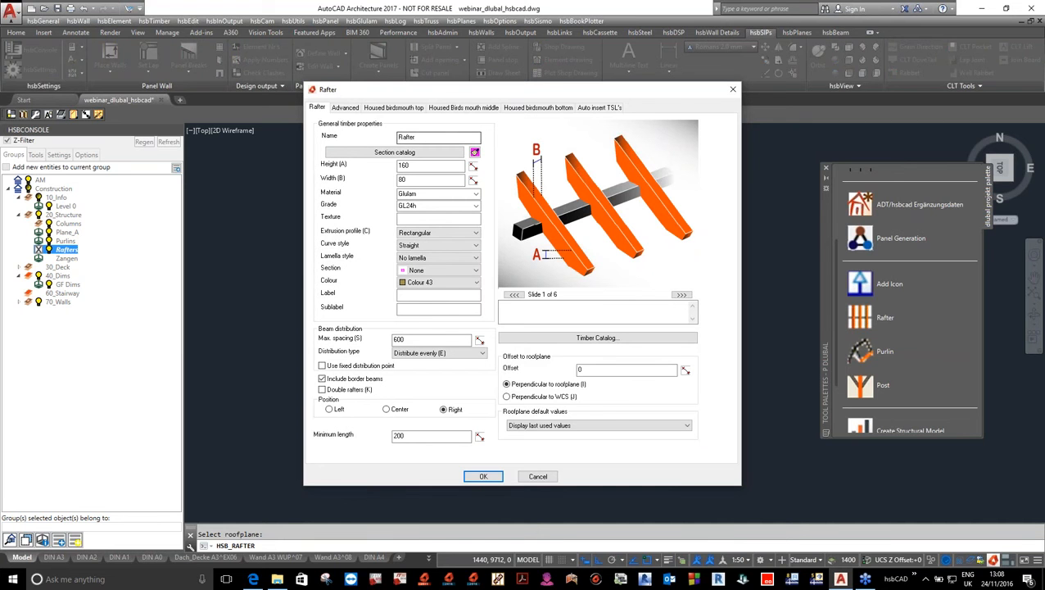
{"action": "key", "text": "Tab"}
{"action": "key", "text": "Tab"}
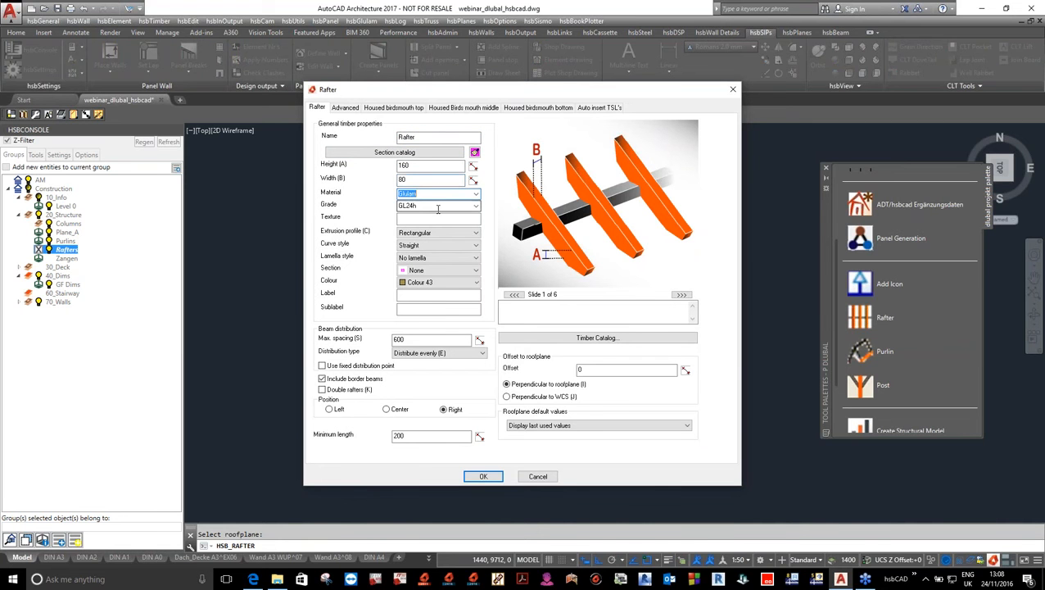
{"action": "key", "text": "Tab"}
{"action": "key", "text": "Tab"}
{"action": "key", "text": "Tab"}
{"action": "key", "text": "Tab"}
{"action": "key", "text": "Tab"}
{"action": "key", "text": "Tab"}
{"action": "key", "text": "Tab"}
{"action": "key", "text": "Tab"}
{"action": "key", "text": "Tab"}
{"action": "key", "text": "Tab"}
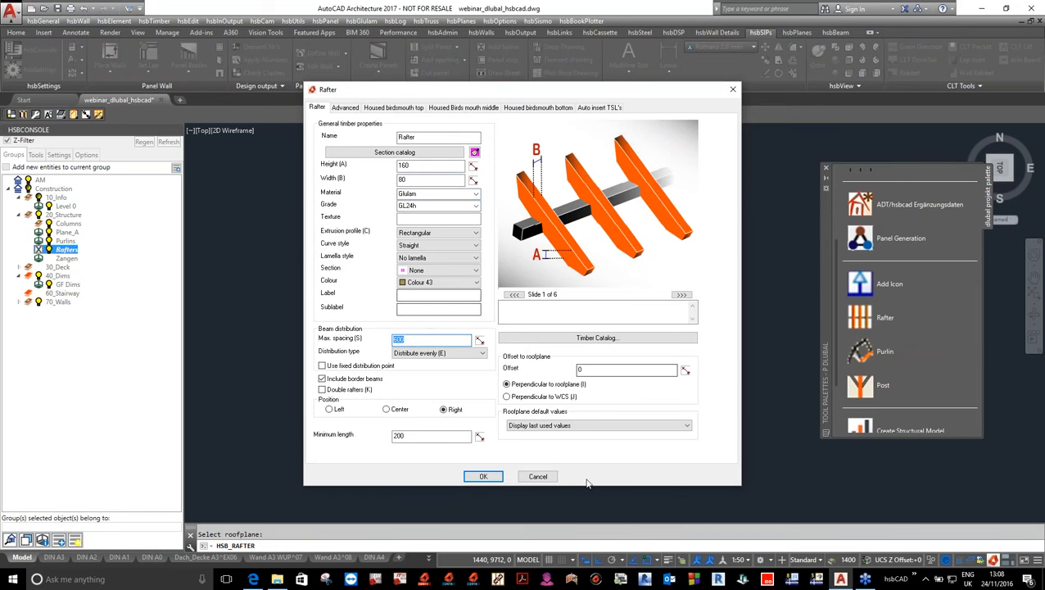
{"action": "left_click", "coordinate": [484, 477]}
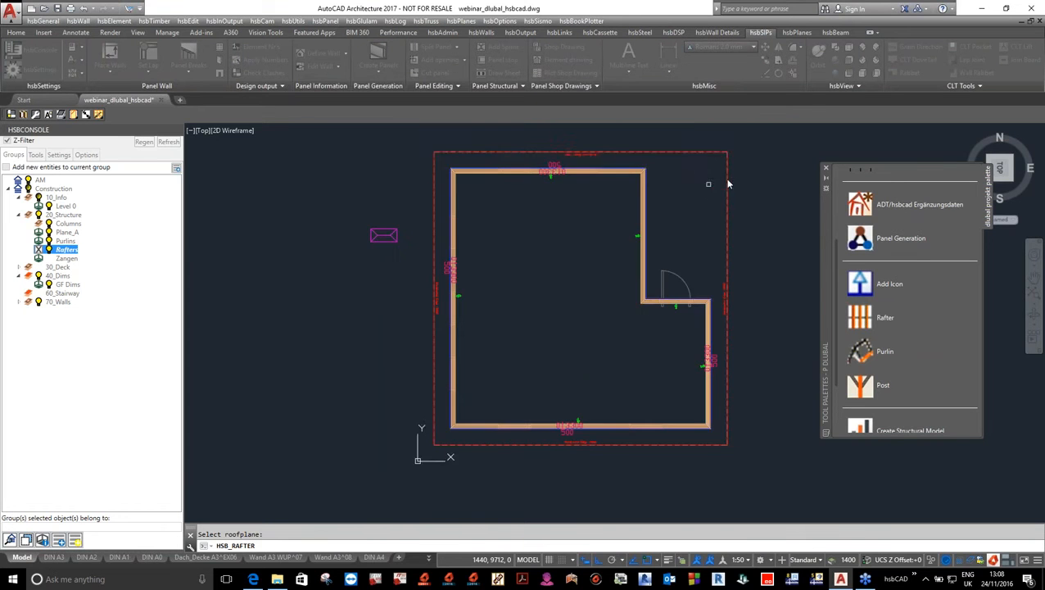
Step: Distribute the rafters from the roof plane's upper right corner to its lower right corner
{"action": "scroll", "coordinate": [709, 159], "scroll_direction": "up", "scroll_amount": 5}
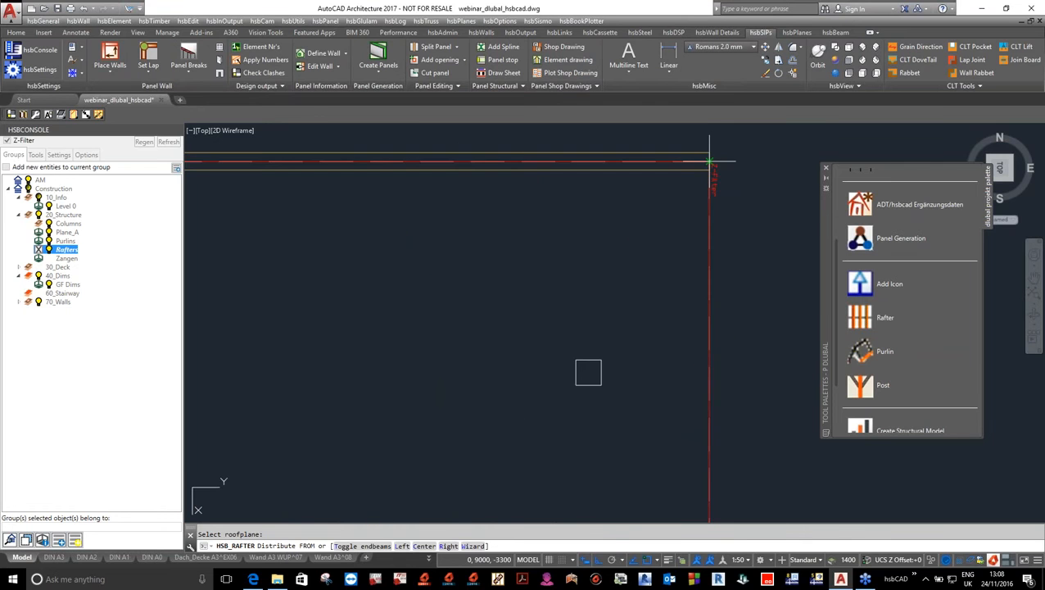
{"action": "left_click", "coordinate": [709, 159]}
{"action": "scroll", "coordinate": [709, 164], "scroll_direction": "down", "scroll_amount": 5}
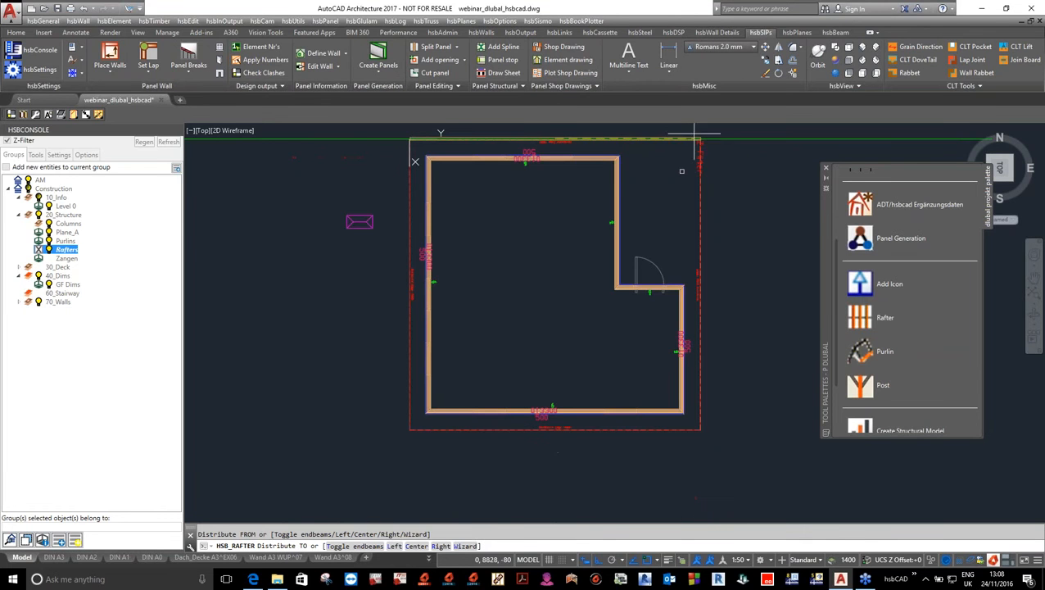
{"action": "left_click", "coordinate": [701, 428]}
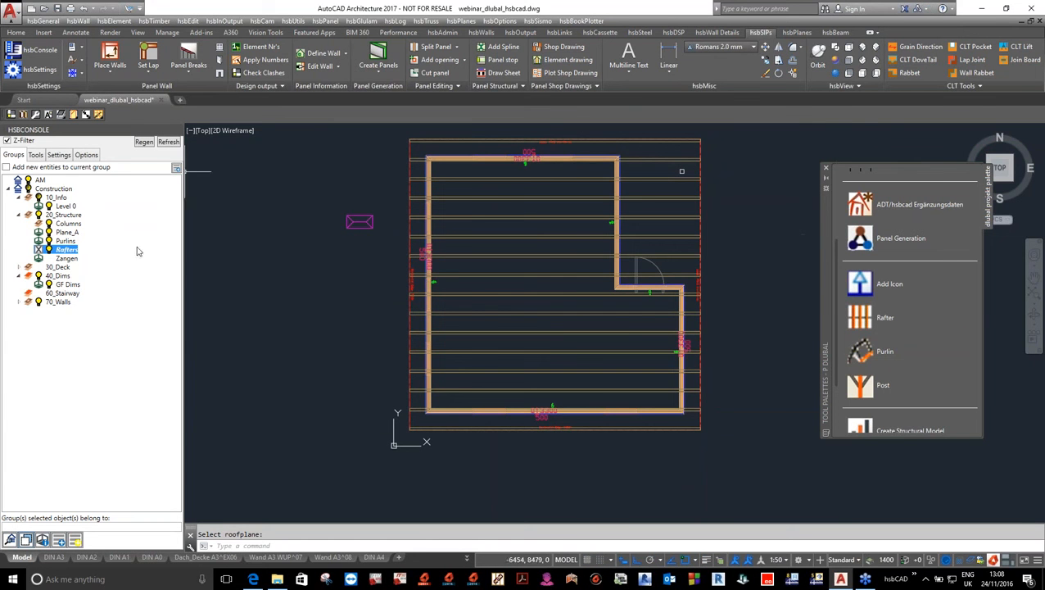
Step: Make Purlins the current group and define 140 x 140 GL24h glulam purlins with a vertical stand of 120 for the roof plane
{"action": "left_click", "coordinate": [38, 241]}
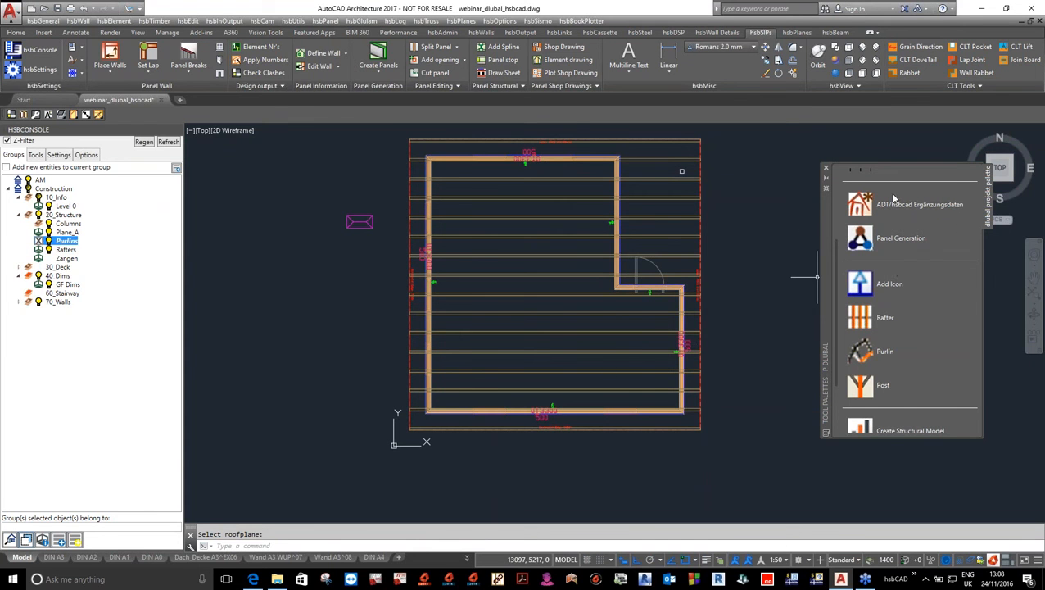
{"action": "left_click", "coordinate": [870, 353]}
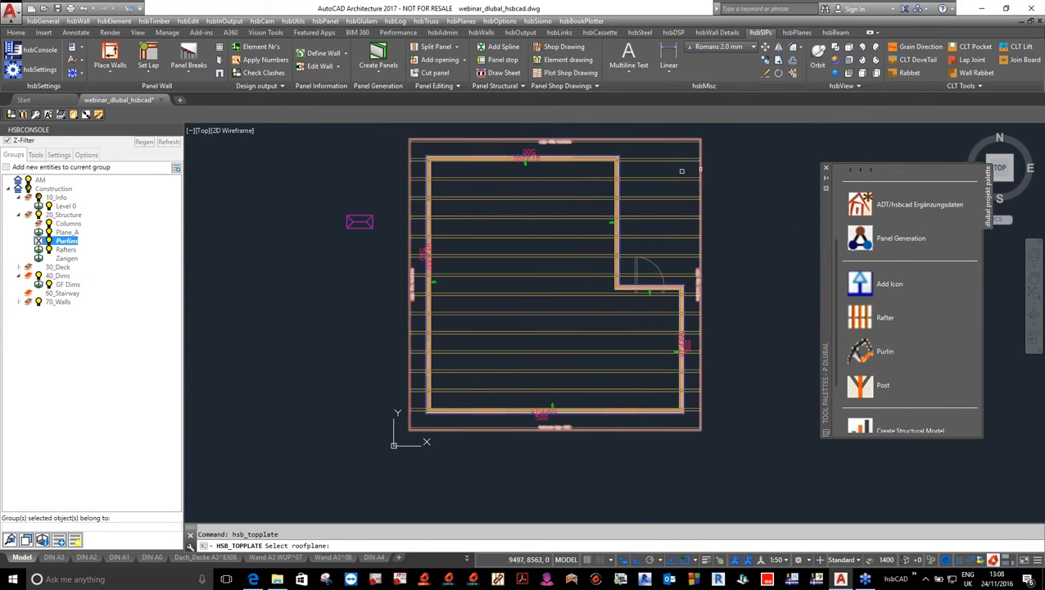
{"action": "left_click", "coordinate": [699, 169]}
{"action": "key", "text": "Return"}
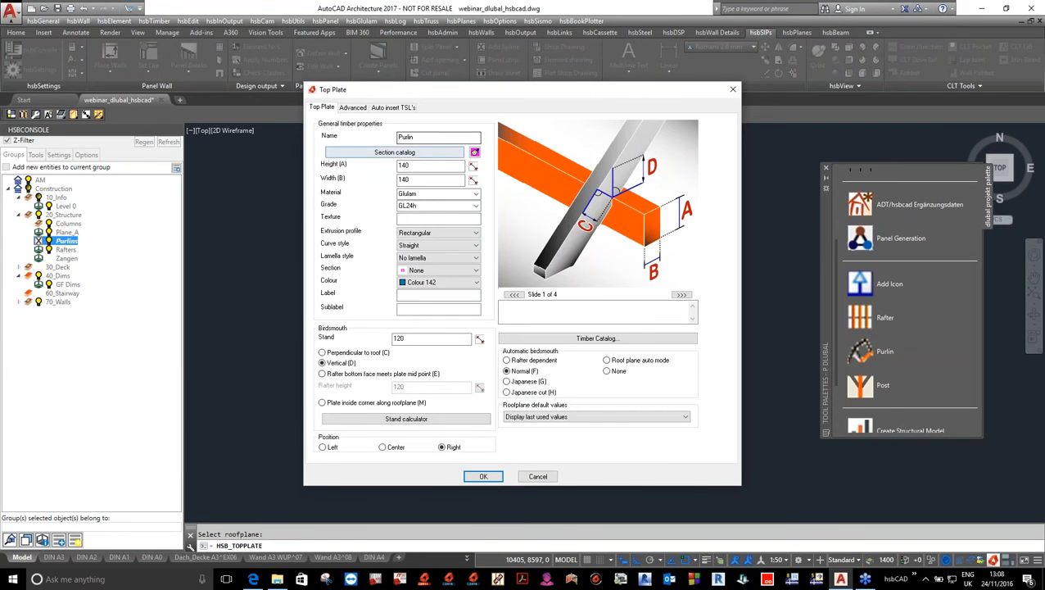
{"action": "left_click", "coordinate": [425, 178]}
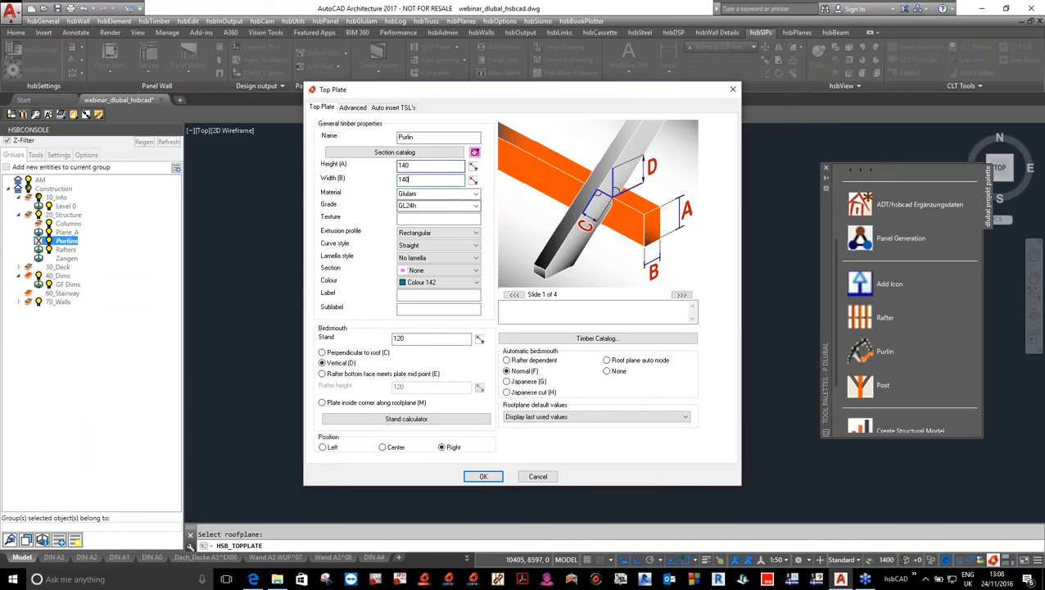
{"action": "left_click", "coordinate": [682, 295]}
{"action": "left_click", "coordinate": [682, 294]}
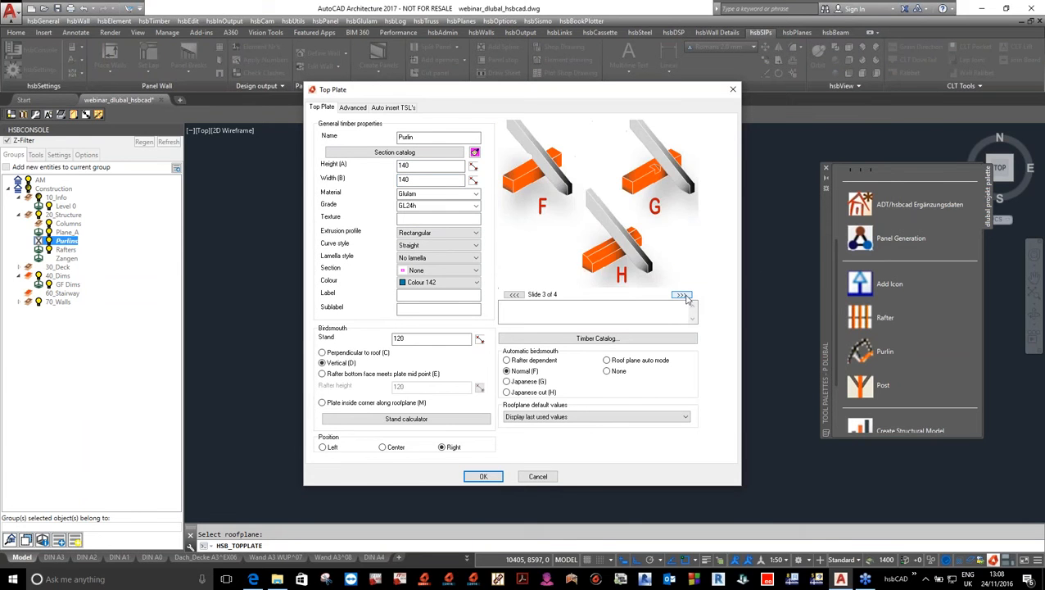
{"action": "left_click", "coordinate": [514, 294]}
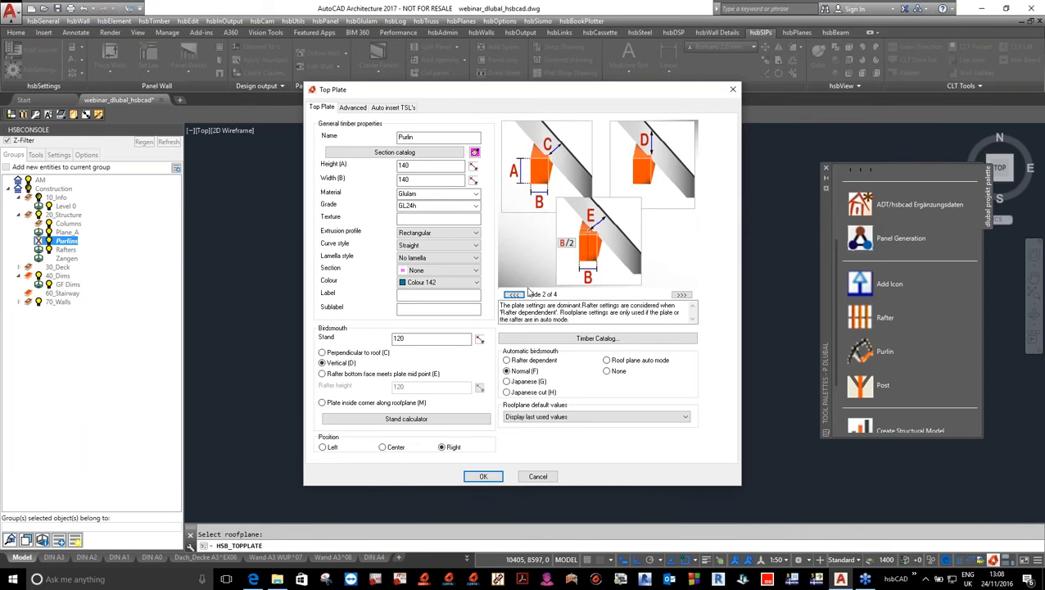
{"action": "left_click", "coordinate": [519, 296]}
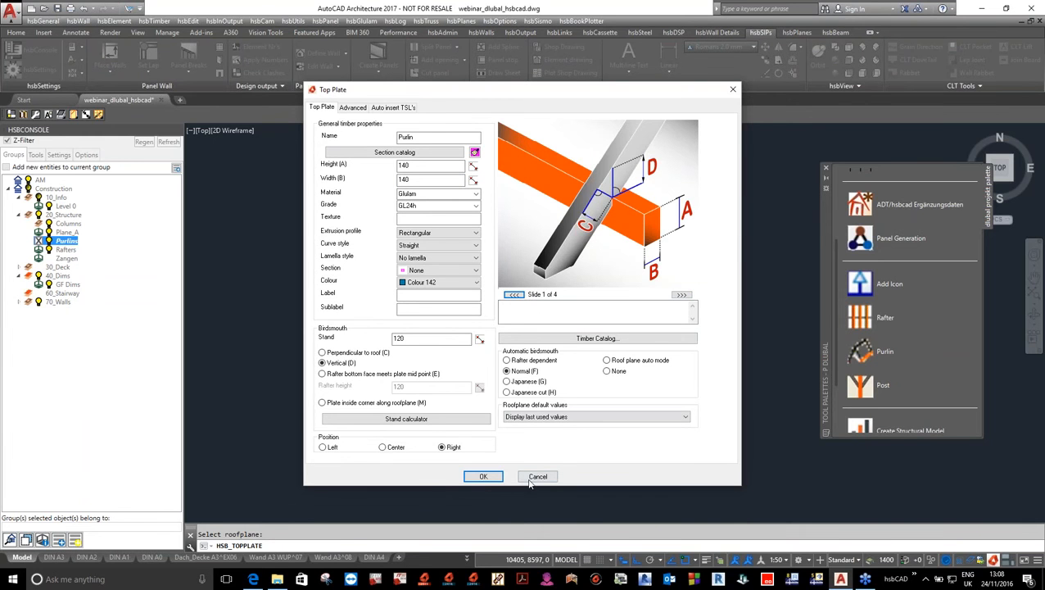
{"action": "left_click", "coordinate": [483, 477]}
Step: Place one purlin along the building's left wall and another along the recessed right-hand wall above the entrance
{"action": "scroll", "coordinate": [442, 129], "scroll_direction": "up", "scroll_amount": 5}
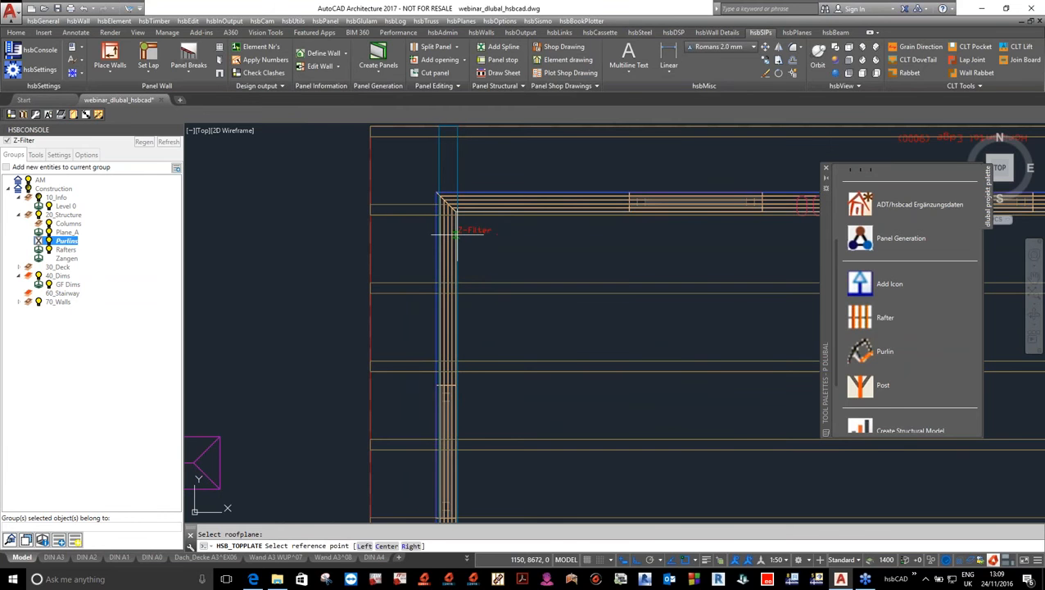
{"action": "left_click", "coordinate": [449, 236]}
{"action": "scroll", "coordinate": [448, 236], "scroll_direction": "down", "scroll_amount": 3}
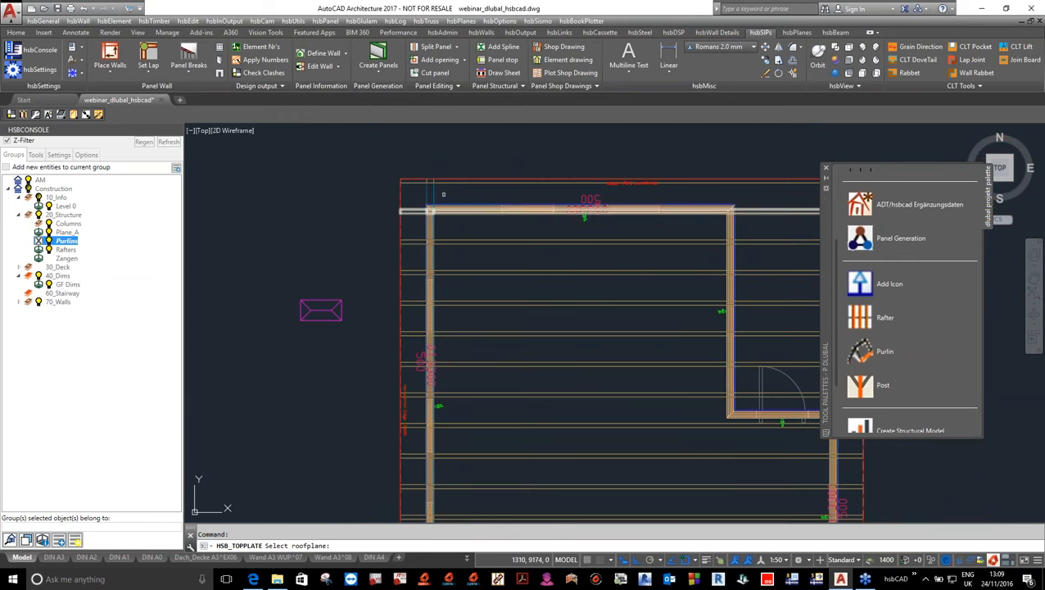
{"action": "left_click", "coordinate": [405, 196]}
{"action": "left_click", "coordinate": [367, 194]}
{"action": "key", "text": "Return"}
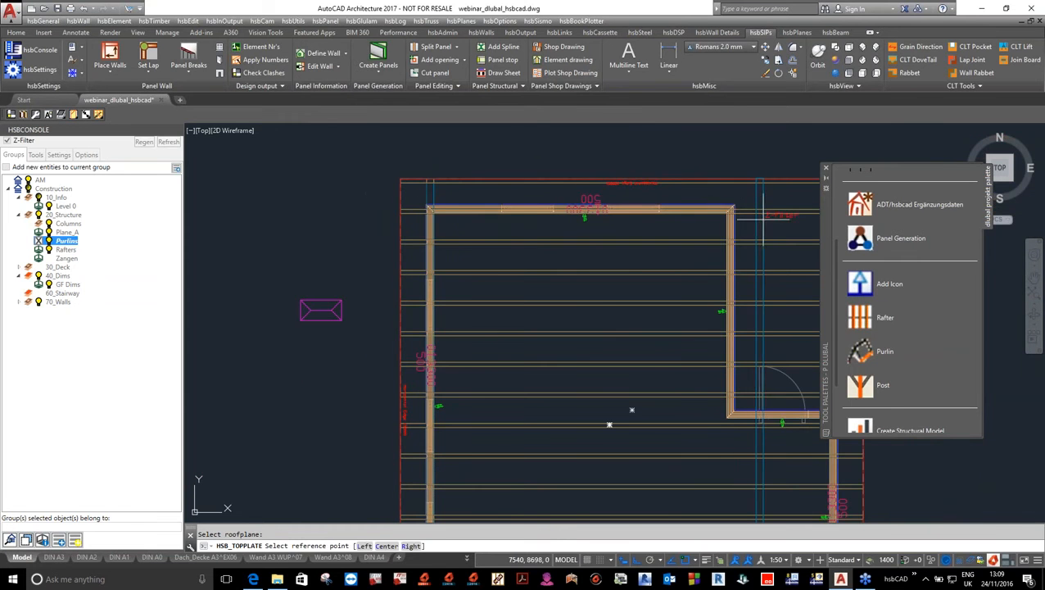
{"action": "scroll", "coordinate": [694, 232], "scroll_direction": "up", "scroll_amount": 5}
{"action": "left_click", "coordinate": [677, 230]}
Step: Place a third purlin on the roof plane, aligned with the outer corner of the outermost right wall
{"action": "scroll", "coordinate": [536, 229], "scroll_direction": "down", "scroll_amount": 5}
{"action": "left_click", "coordinate": [568, 209]}
{"action": "left_click", "coordinate": [547, 205]}
{"action": "key", "text": "Return"}
{"action": "scroll", "coordinate": [535, 352], "scroll_direction": "up", "scroll_amount": 6}
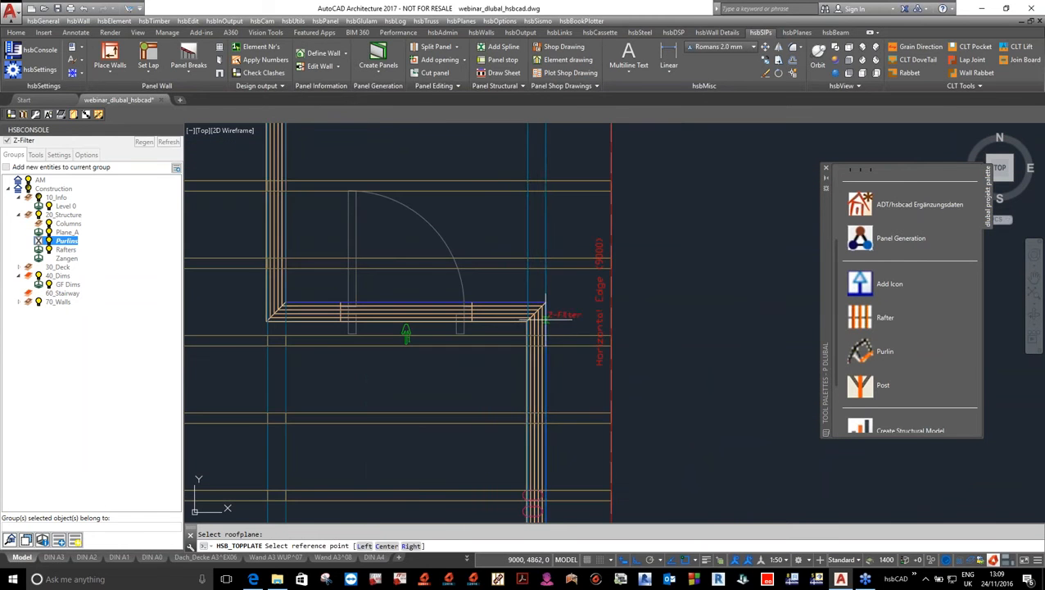
{"action": "left_click", "coordinate": [545, 307]}
{"action": "scroll", "coordinate": [581, 322], "scroll_direction": "down", "scroll_amount": 4}
{"action": "scroll", "coordinate": [578, 321], "scroll_direction": "down", "scroll_amount": 2}
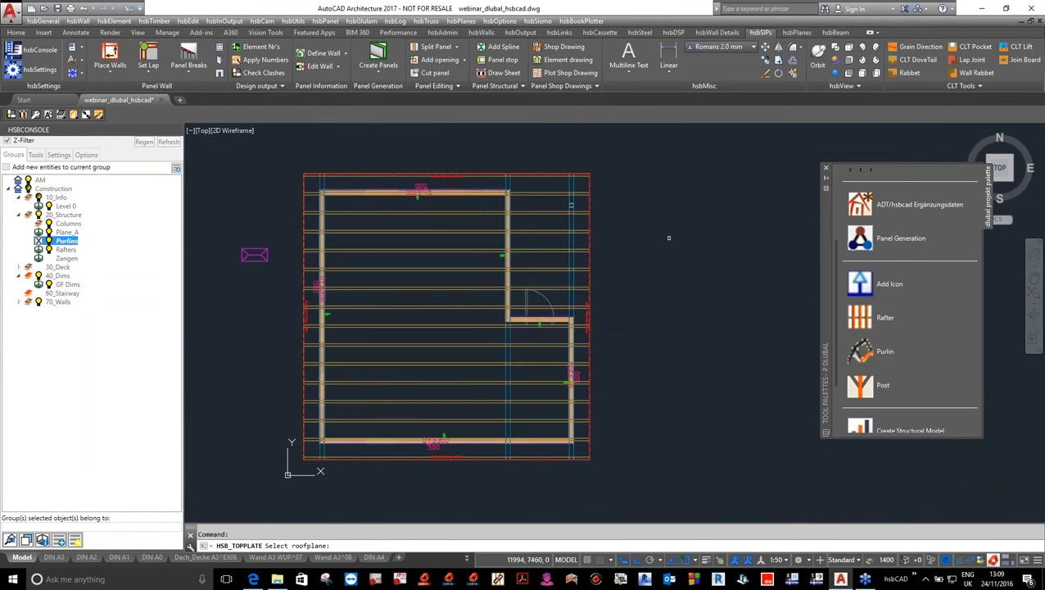
{"action": "key", "text": "Return"}
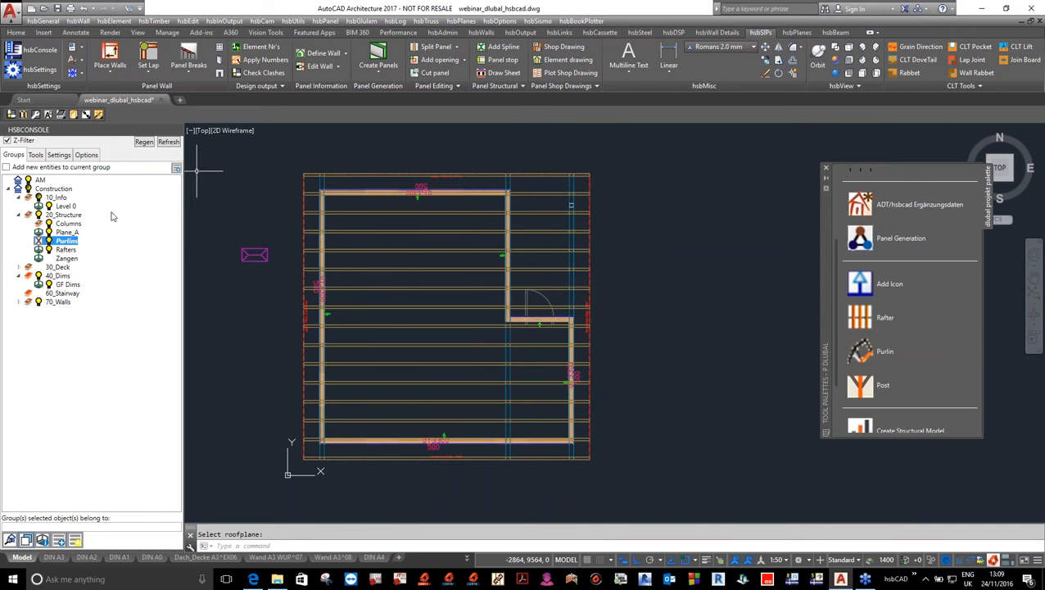
Step: Define a 120 x 120 GL24h glulam post named Column, bordered by the rightmost purlin, with starting height 0
{"action": "scroll", "coordinate": [602, 204], "scroll_direction": "up", "scroll_amount": 8}
{"action": "scroll", "coordinate": [583, 215], "scroll_direction": "down", "scroll_amount": 6}
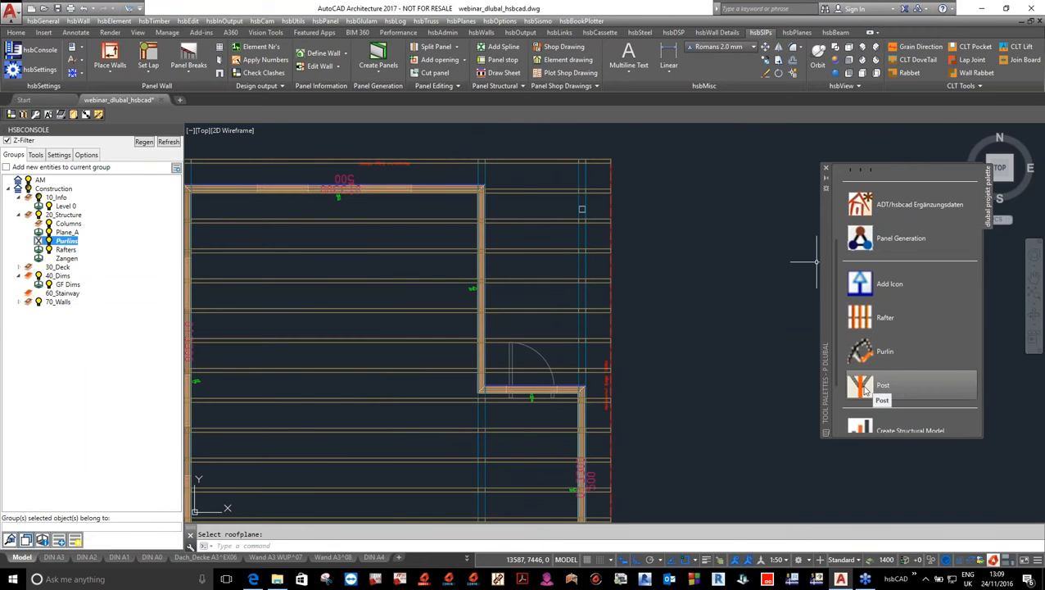
{"action": "left_click", "coordinate": [864, 388]}
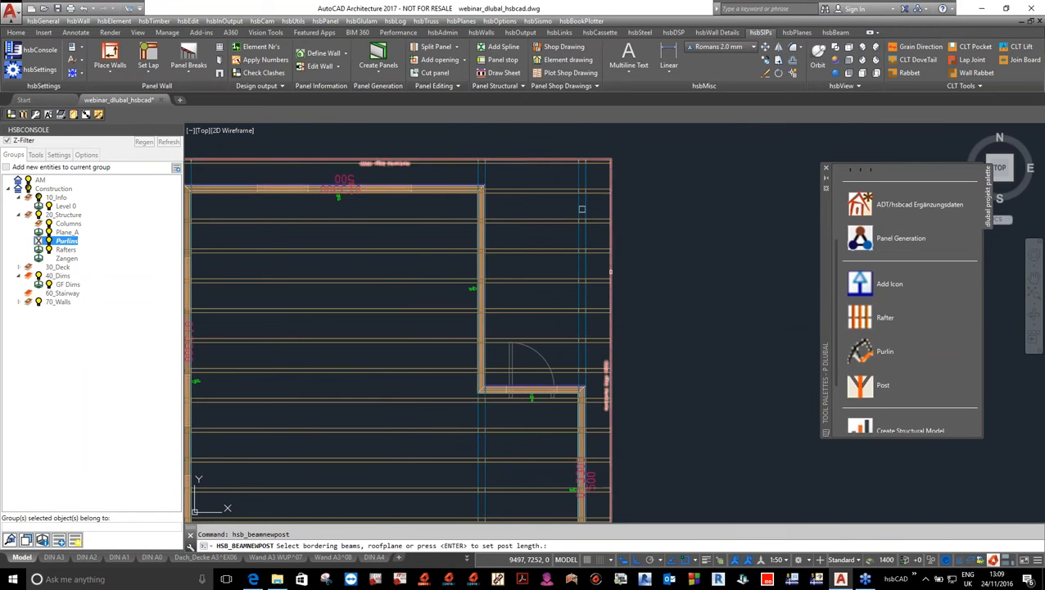
{"action": "left_click", "coordinate": [584, 266]}
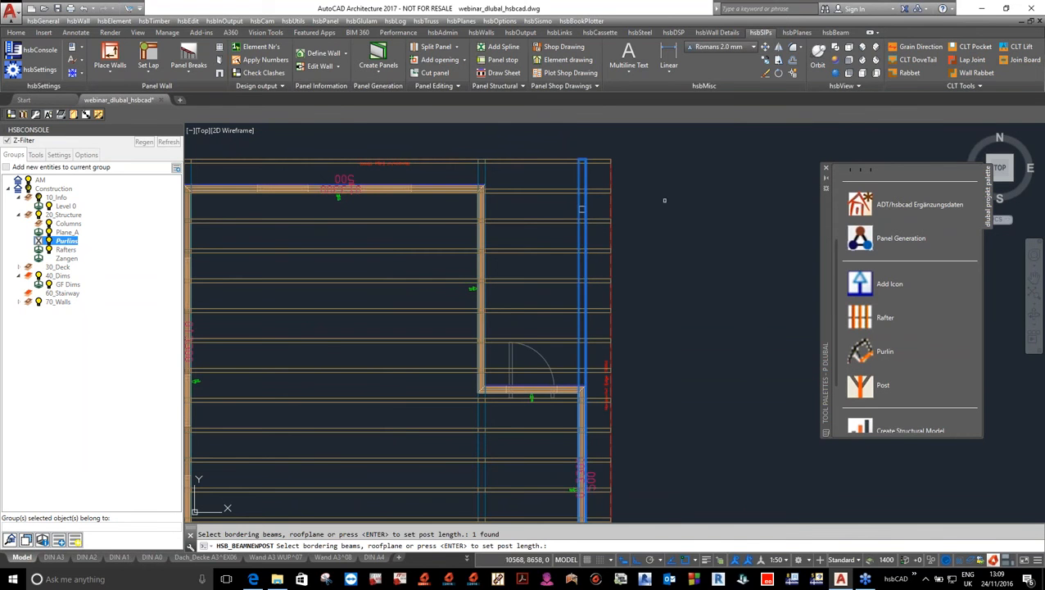
{"action": "key", "text": "Return"}
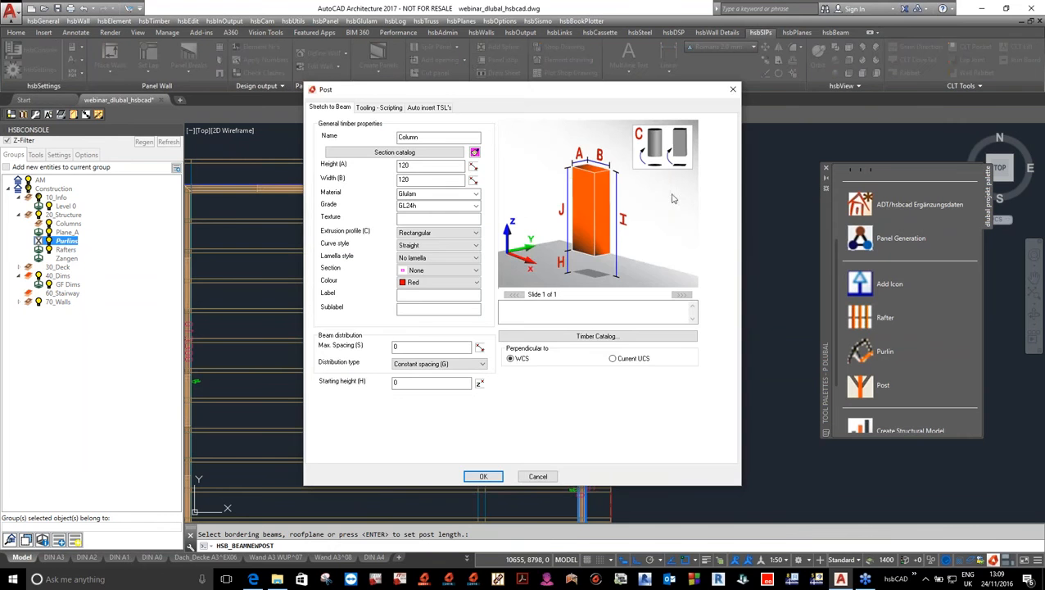
{"action": "left_click", "coordinate": [483, 476]}
Step: Place the post under the rightmost purlin in the open corner, near the upper wall's level, and set its rotation
{"action": "scroll", "coordinate": [581, 197], "scroll_direction": "up", "scroll_amount": 8}
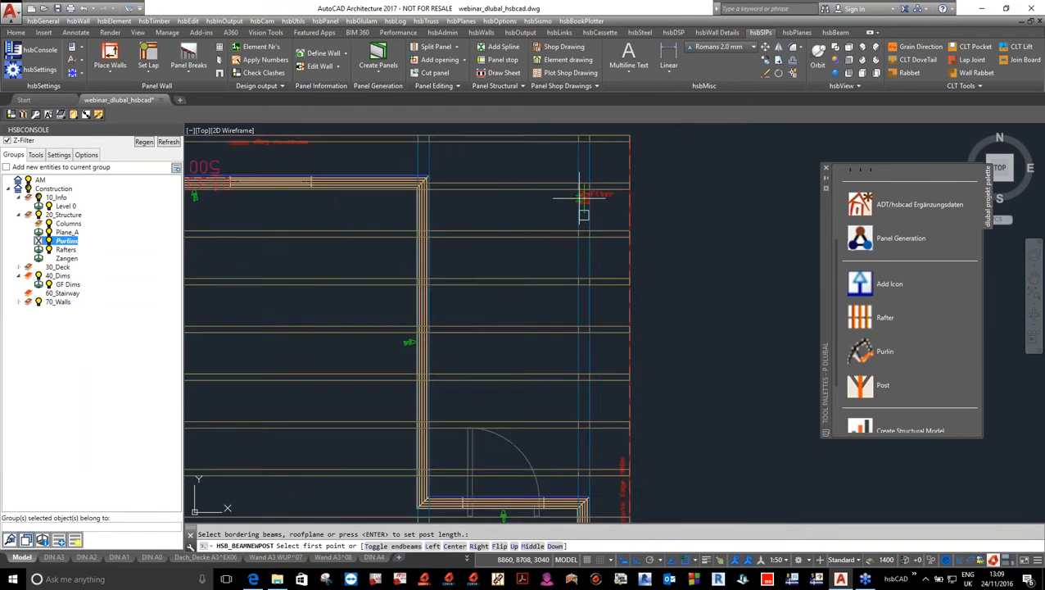
{"action": "left_click", "coordinate": [578, 257]}
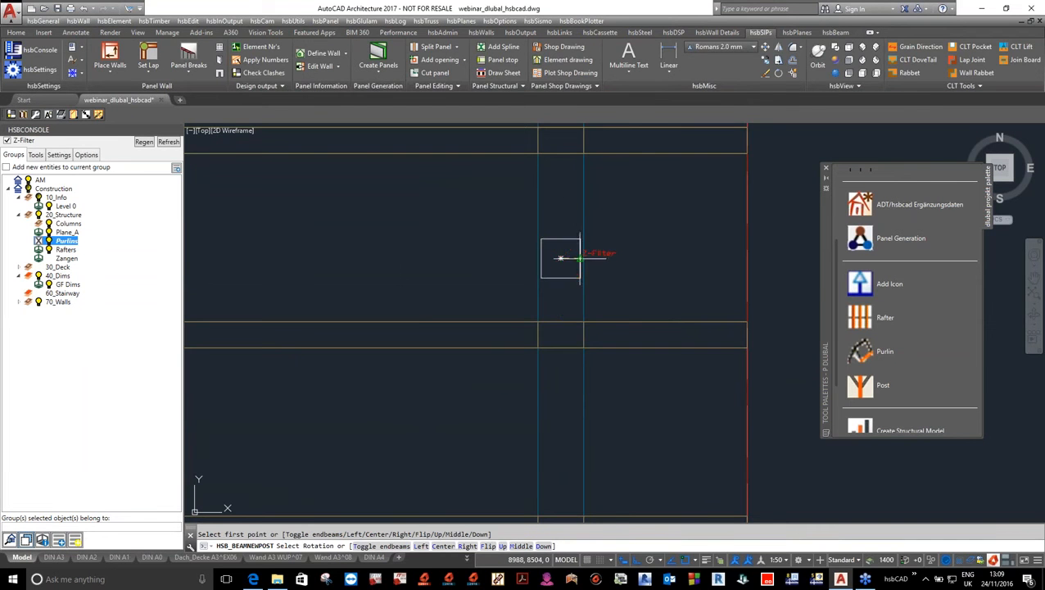
{"action": "left_click", "coordinate": [677, 253]}
{"action": "right_click", "coordinate": [679, 227]}
{"action": "left_click", "coordinate": [683, 229]}
{"action": "scroll", "coordinate": [573, 243], "scroll_direction": "down", "scroll_amount": 2}
{"action": "scroll", "coordinate": [573, 243], "scroll_direction": "down", "scroll_amount": 8}
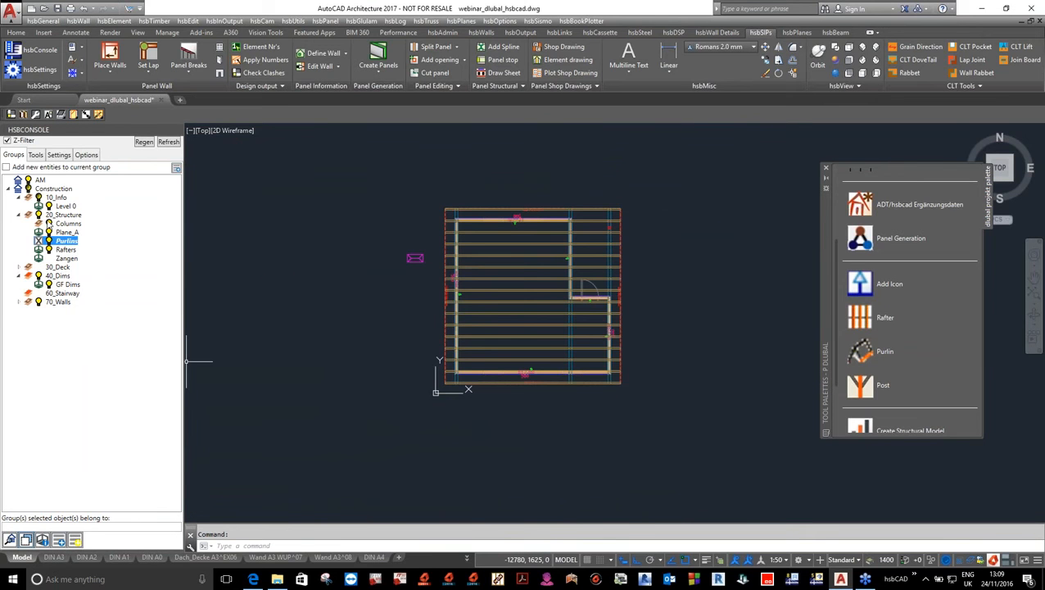
Step: Hide the Level 0 group and show the building in NE isometric view with the Conceptual visual style
{"action": "left_click", "coordinate": [52, 207]}
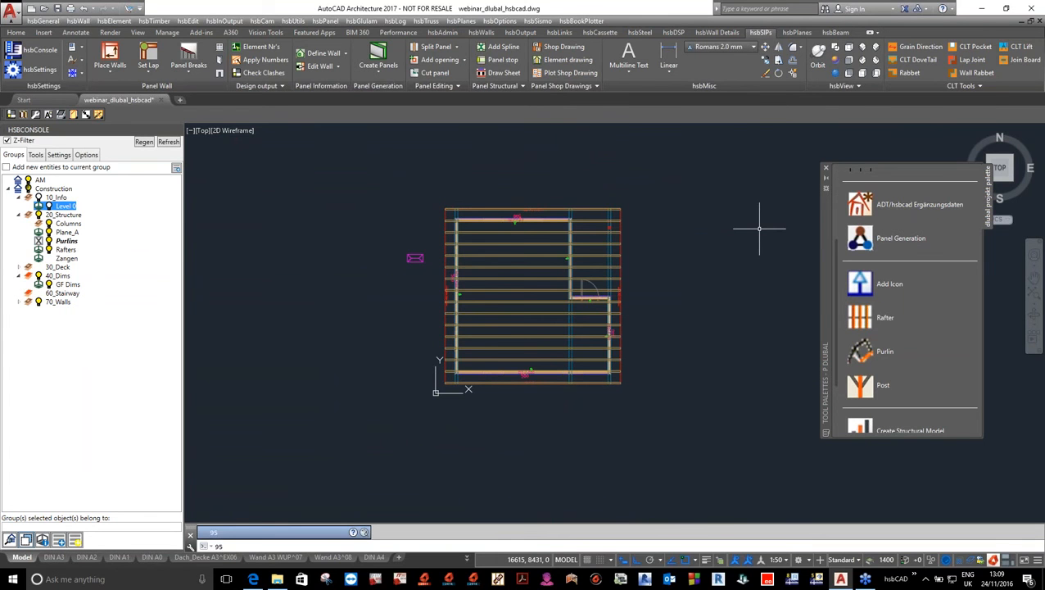
{"action": "key", "text": "Return"}
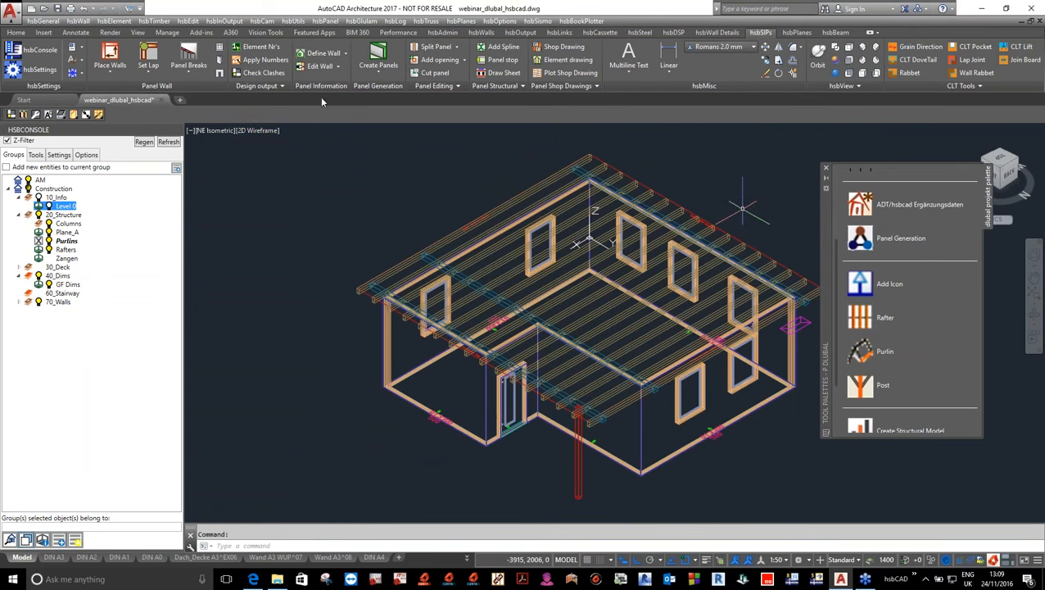
{"action": "left_click", "coordinate": [266, 130]}
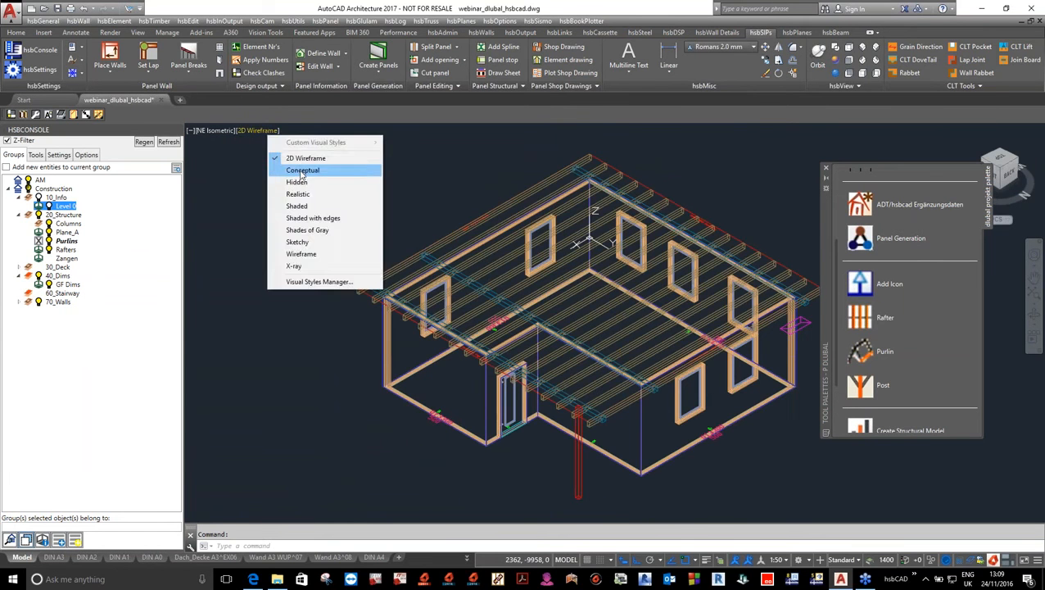
{"action": "left_click", "coordinate": [301, 170]}
Step: Examine the rafters, purlins, walls and corner post of the shaded model from several angles
{"action": "scroll", "coordinate": [764, 197], "scroll_direction": "down", "scroll_amount": 2}
{"action": "scroll", "coordinate": [764, 197], "scroll_direction": "up", "scroll_amount": 2}
{"action": "scroll", "coordinate": [741, 196], "scroll_direction": "up", "scroll_amount": 5}
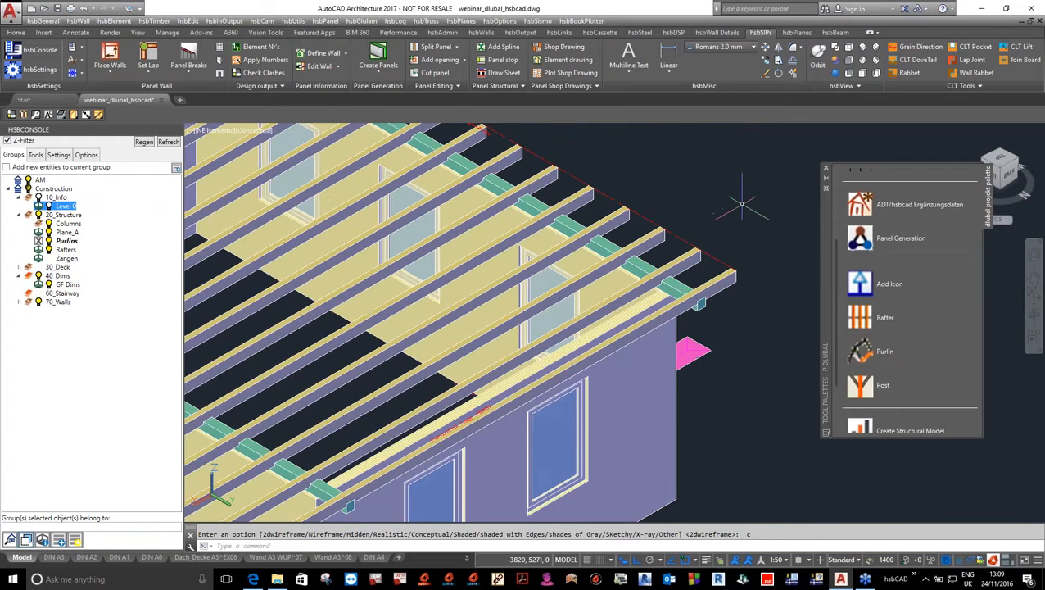
{"action": "scroll", "coordinate": [742, 203], "scroll_direction": "down", "scroll_amount": 5}
{"action": "middle_click_drag", "start_coordinate": [481, 306], "coordinate": [485, 344]}
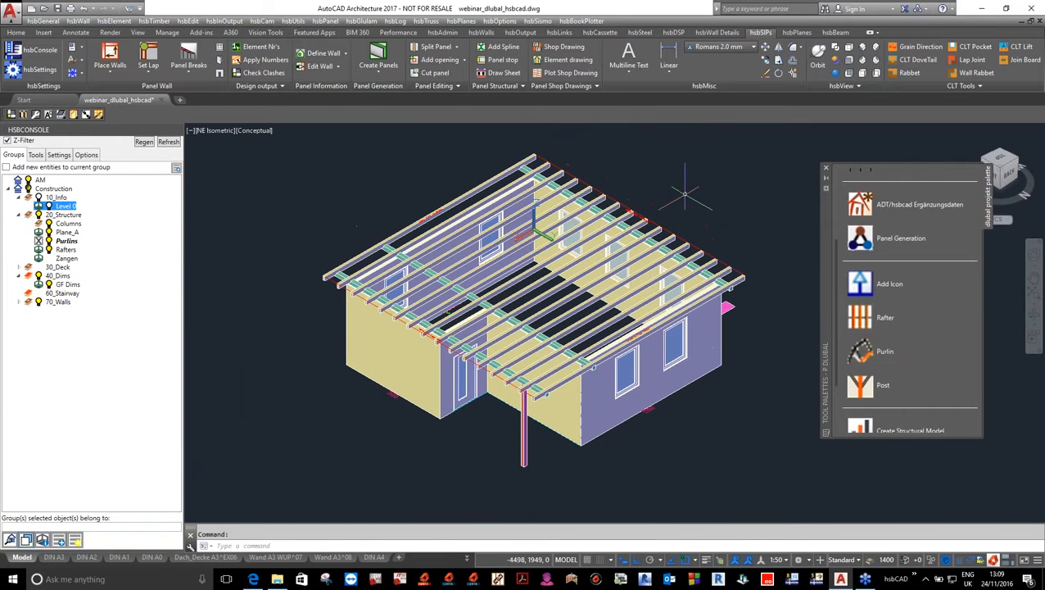
{"action": "middle_click_drag", "start_coordinate": [686, 193], "coordinate": [686, 194], "text": "shift"}
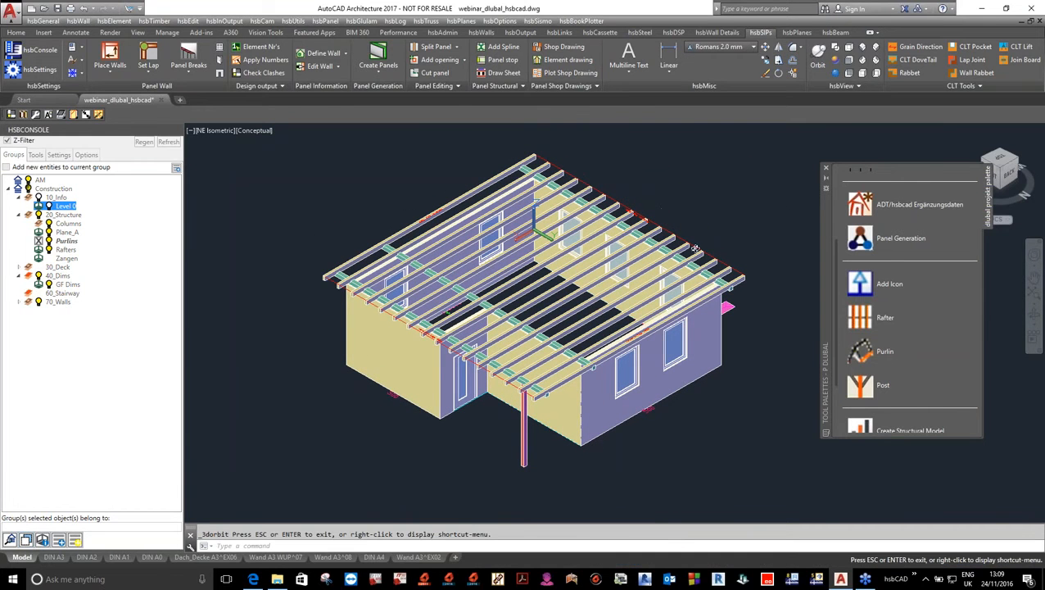
{"action": "middle_click_drag", "start_coordinate": [690, 251], "coordinate": [701, 209], "text": "shift"}
{"action": "right_click", "coordinate": [700, 210]}
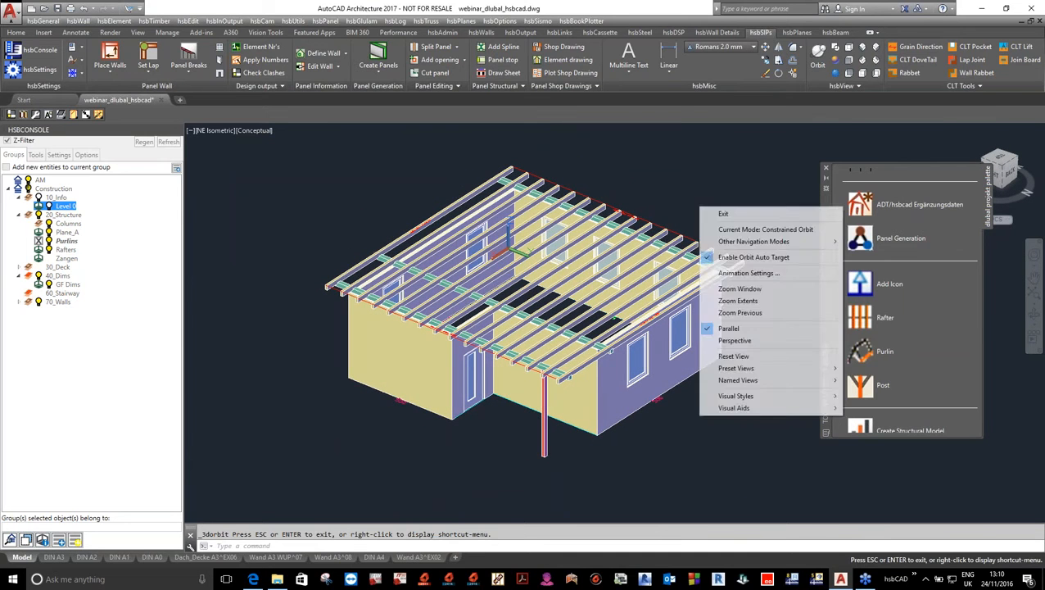
{"action": "left_click", "coordinate": [721, 214]}
Step: Switch the model display back to 2D Wireframe for work on the post's head at the purlin
{"action": "type", "text": "hh"}
{"action": "key", "text": "Return"}
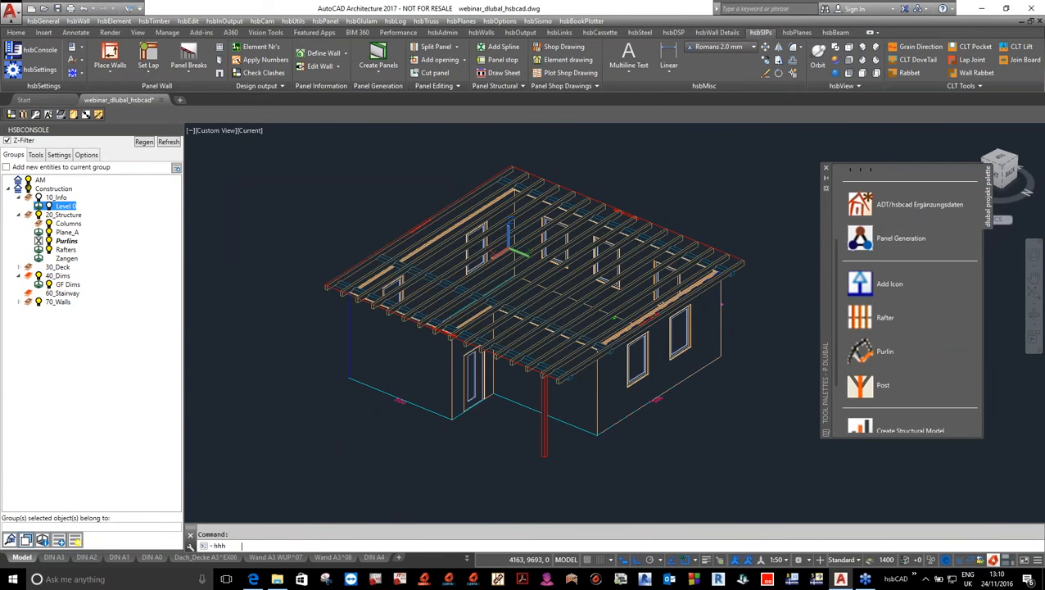
{"action": "scroll", "coordinate": [580, 407], "scroll_direction": "up", "scroll_amount": 3}
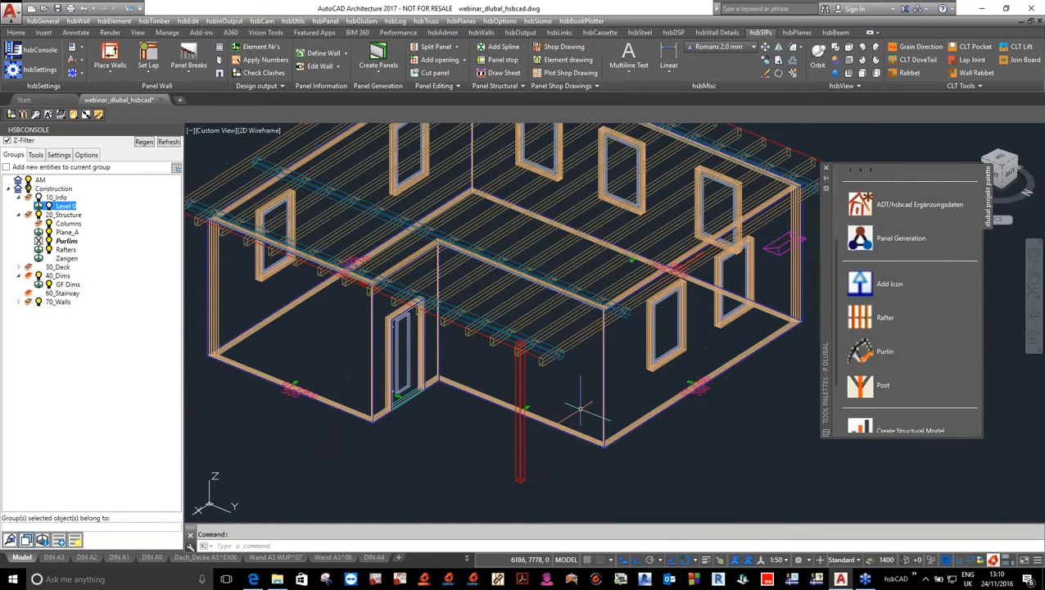
{"action": "scroll", "coordinate": [537, 365], "scroll_direction": "up", "scroll_amount": 6}
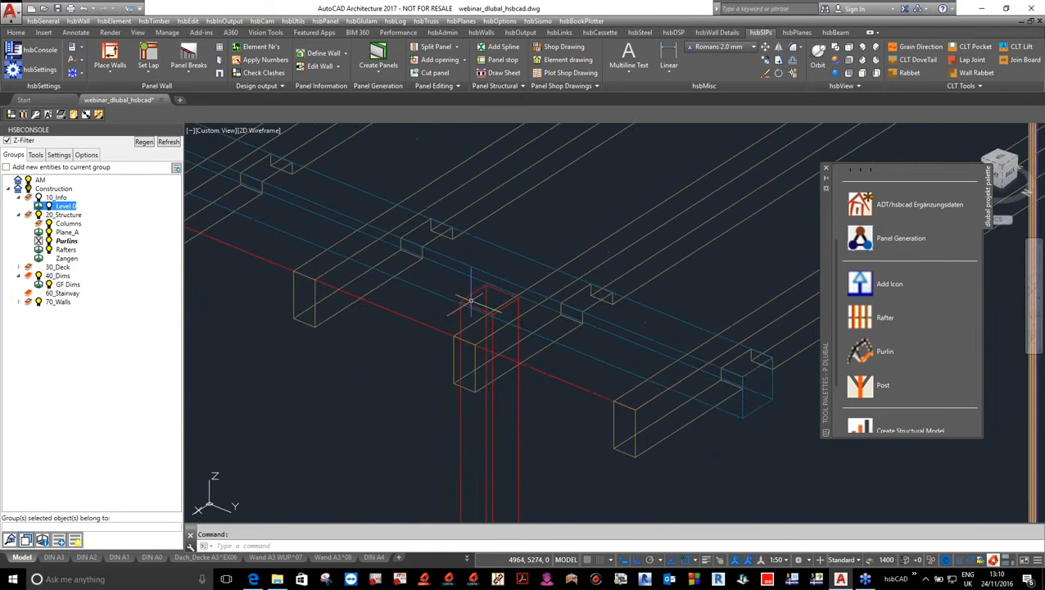
{"action": "scroll", "coordinate": [468, 299], "scroll_direction": "up", "scroll_amount": 2}
{"action": "scroll", "coordinate": [467, 298], "scroll_direction": "down", "scroll_amount": 3}
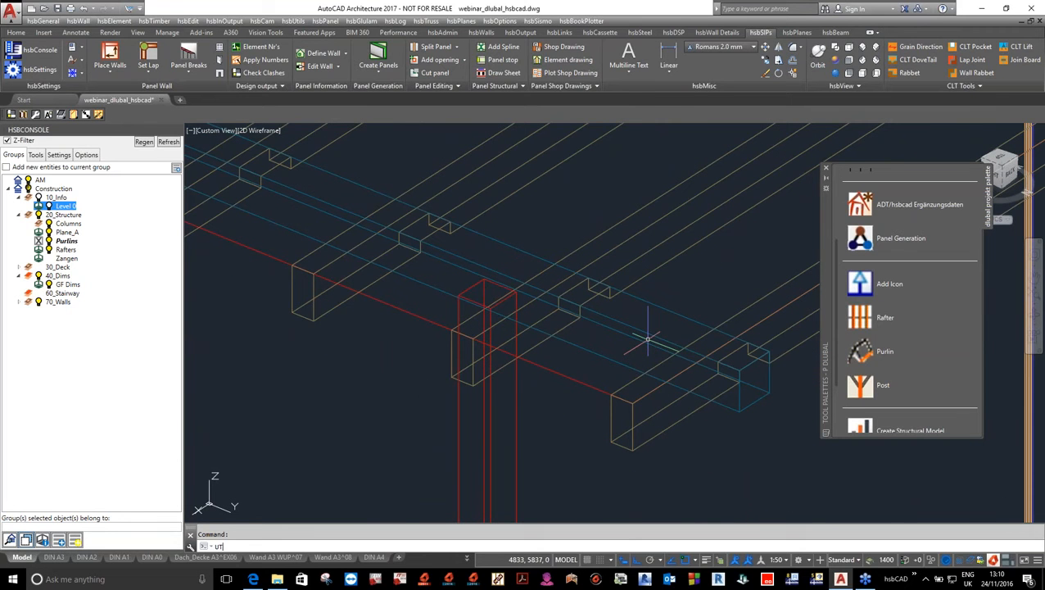
Step: Join the corner post's head to the purlin with a rounded tenon, width 40 and depth 40, parallel with the mortise beam
{"action": "key", "text": "Return"}
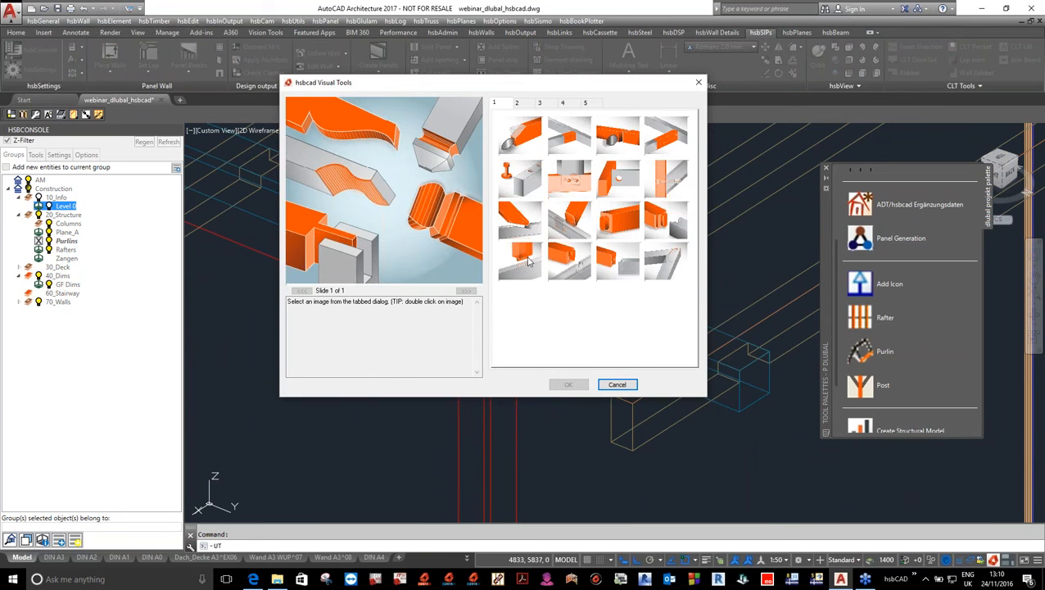
{"action": "left_click", "coordinate": [528, 261]}
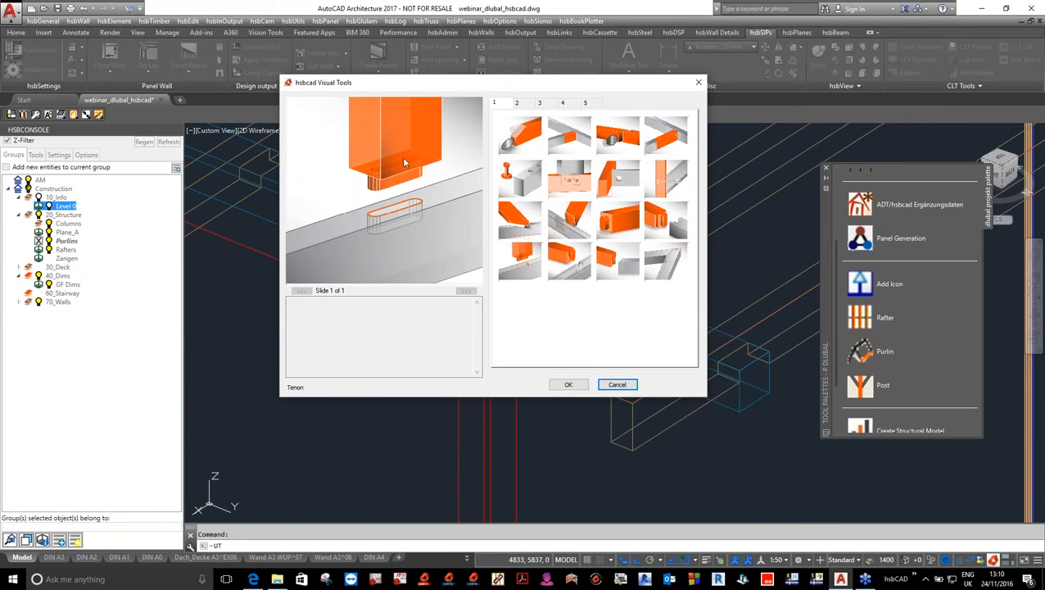
{"action": "left_click", "coordinate": [568, 384]}
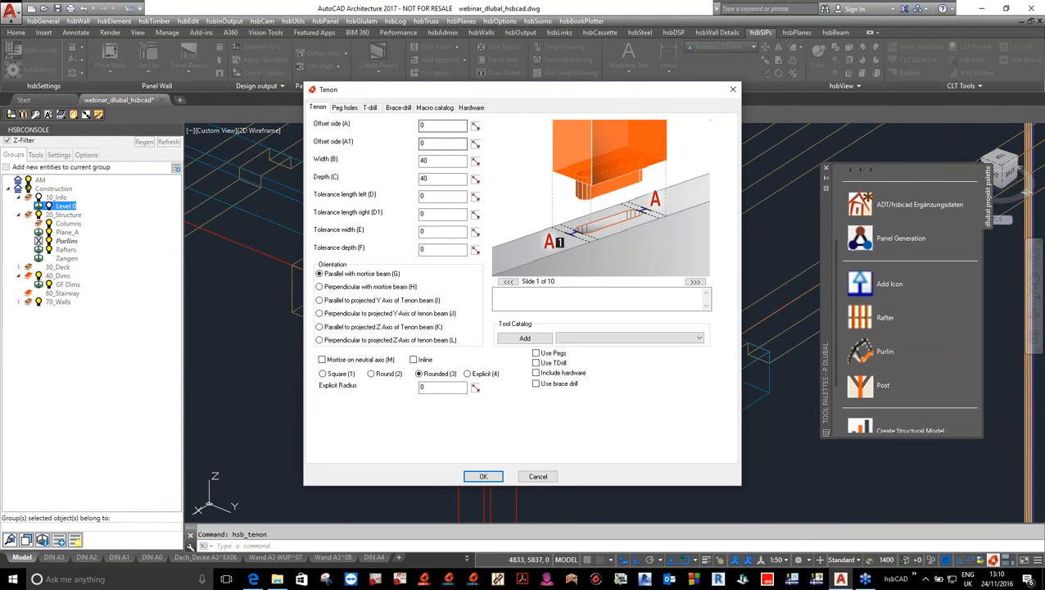
{"action": "left_click", "coordinate": [483, 476]}
{"action": "left_click_drag", "start_coordinate": [556, 415], "coordinate": [488, 432]}
{"action": "key", "text": "Return"}
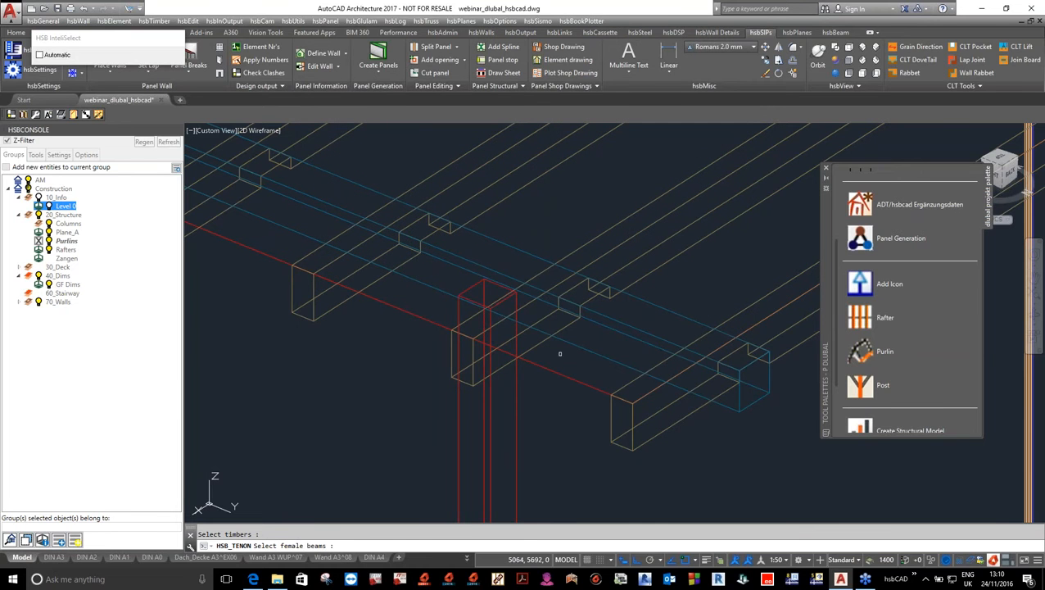
{"action": "left_click_drag", "start_coordinate": [611, 349], "coordinate": [595, 366]}
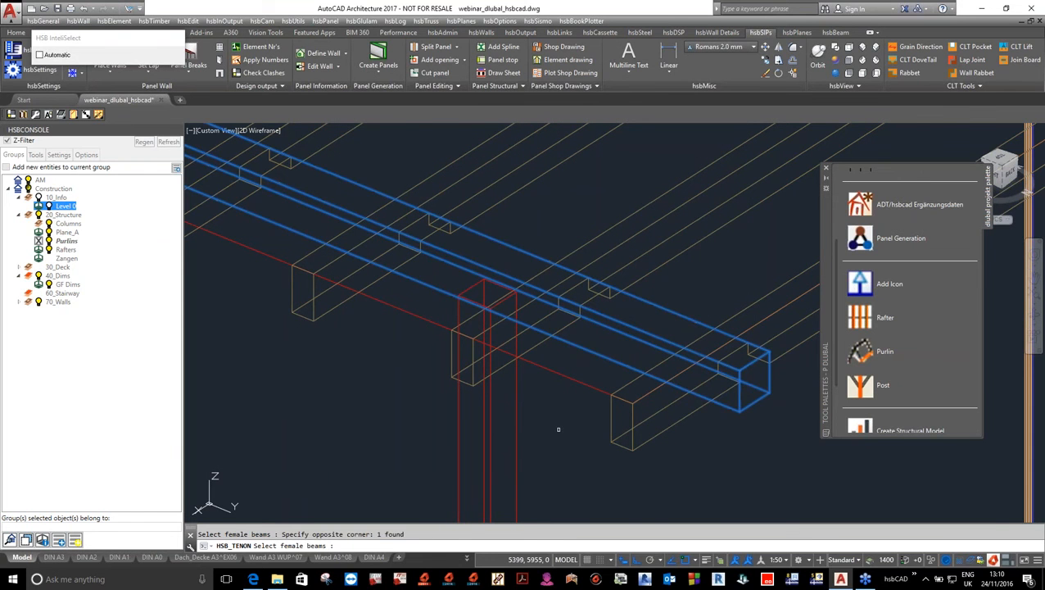
{"action": "key", "text": "Return"}
{"action": "scroll", "coordinate": [423, 329], "scroll_direction": "up", "scroll_amount": 4}
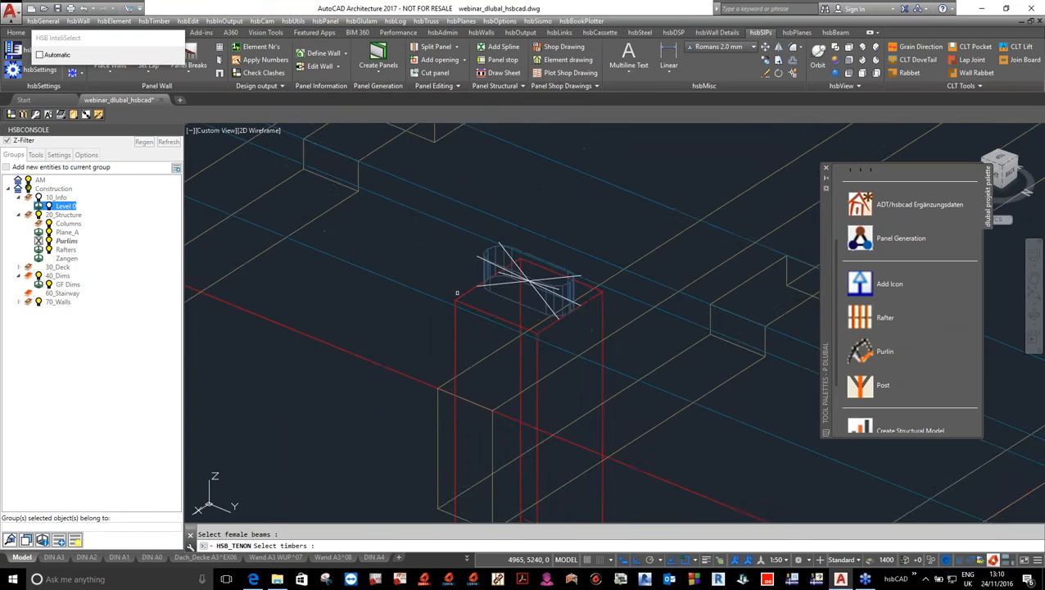
{"action": "scroll", "coordinate": [608, 250], "scroll_direction": "down", "scroll_amount": 2}
{"action": "scroll", "coordinate": [589, 267], "scroll_direction": "down", "scroll_amount": 3}
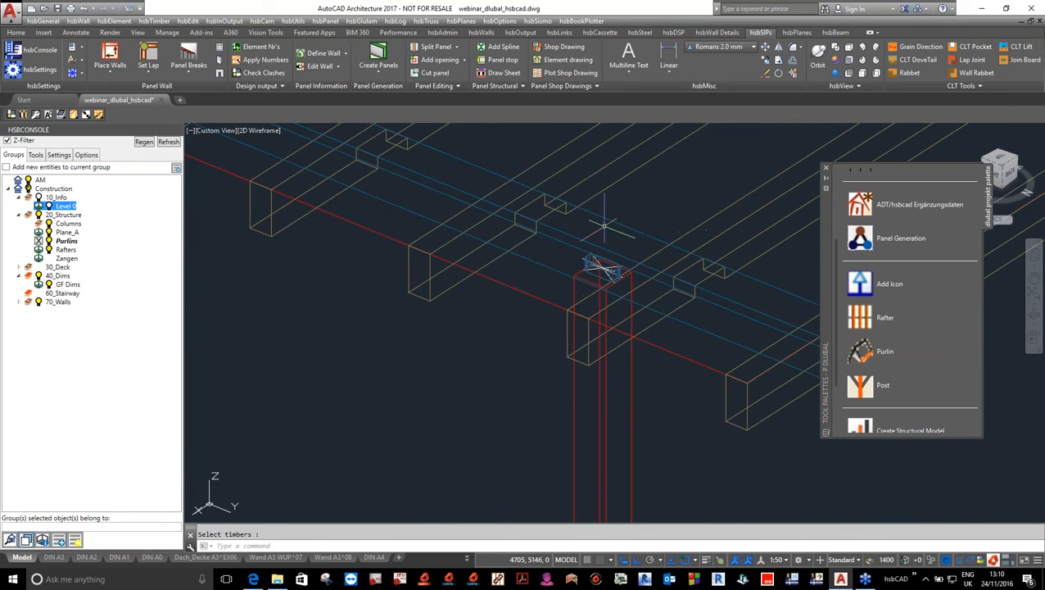
Step: Attach the BMF-Column shoe ISB maxi metal part to the foot of the corner post
{"action": "scroll", "coordinate": [606, 270], "scroll_direction": "down", "scroll_amount": 3}
{"action": "scroll", "coordinate": [699, 366], "scroll_direction": "down", "scroll_amount": 2}
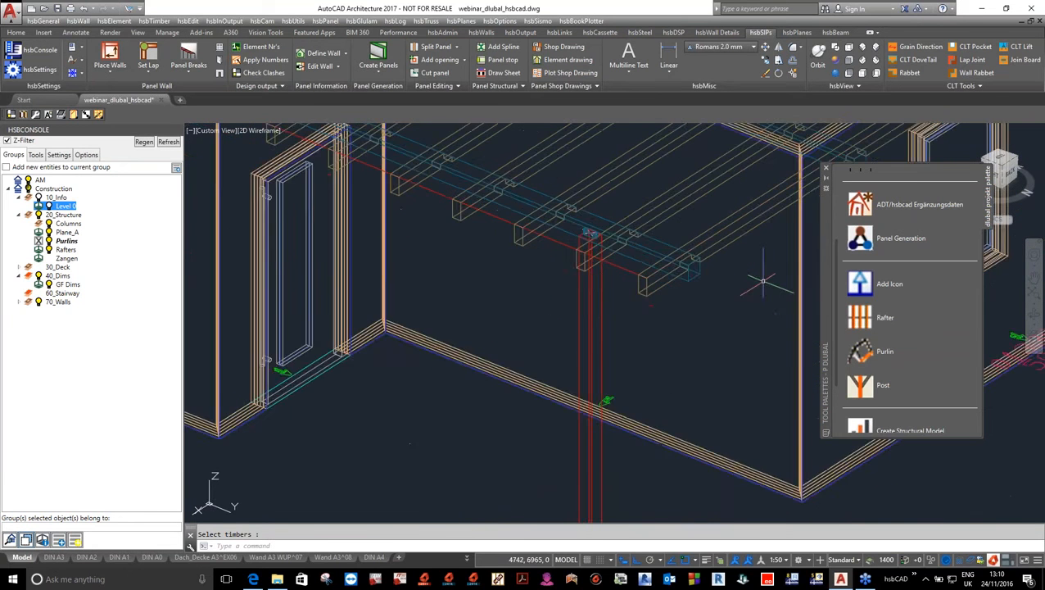
{"action": "scroll", "coordinate": [585, 462], "scroll_direction": "up", "scroll_amount": 2}
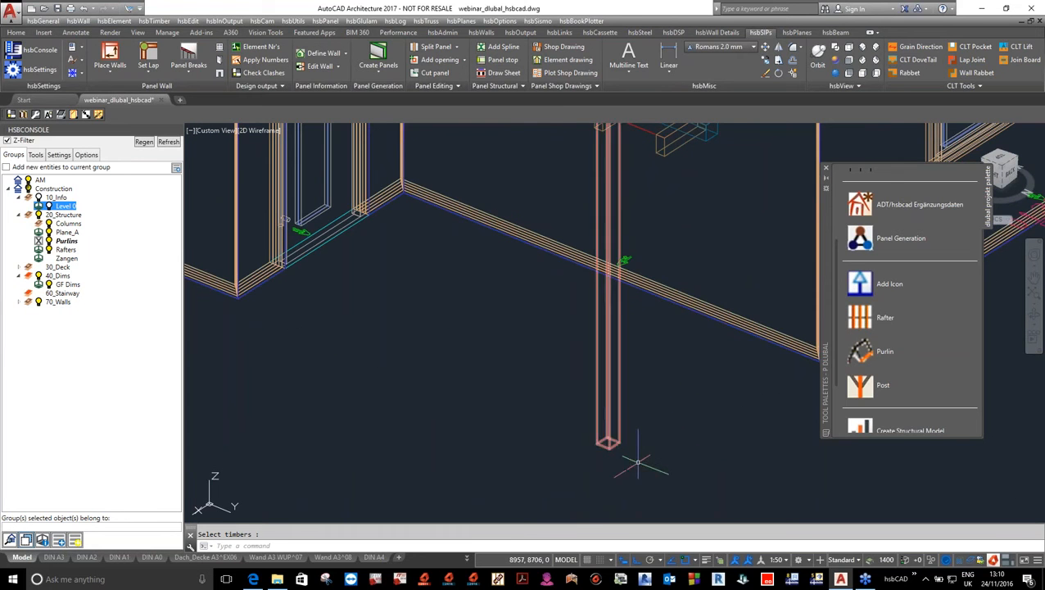
{"action": "scroll", "coordinate": [607, 442], "scroll_direction": "up", "scroll_amount": 2}
{"action": "scroll", "coordinate": [607, 442], "scroll_direction": "down", "scroll_amount": 4}
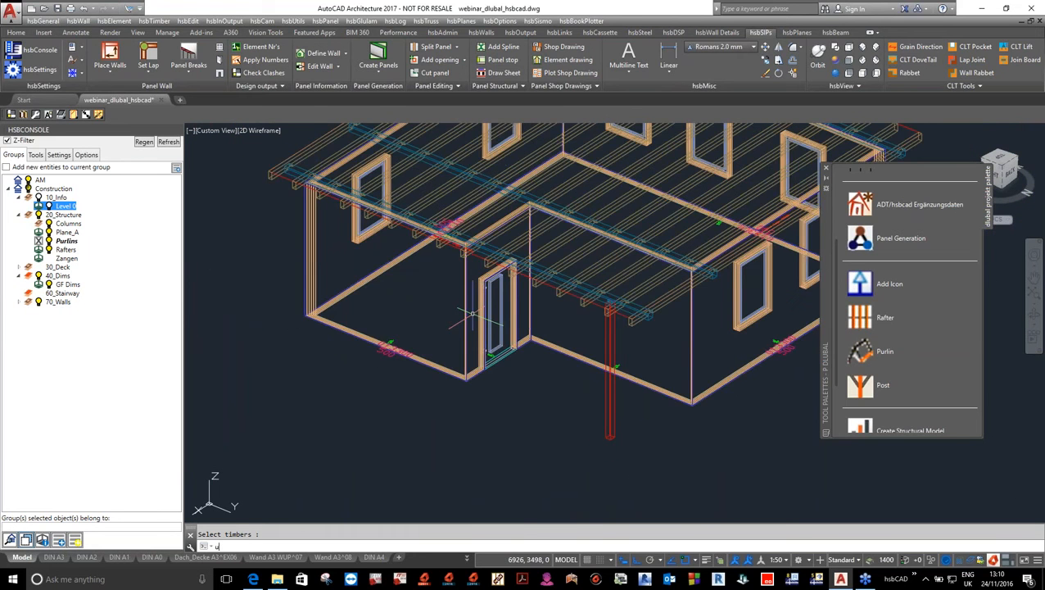
{"action": "key", "text": "Return"}
{"action": "left_click", "coordinate": [617, 385]}
{"action": "type", "text": "ma"}
{"action": "key", "text": "Return"}
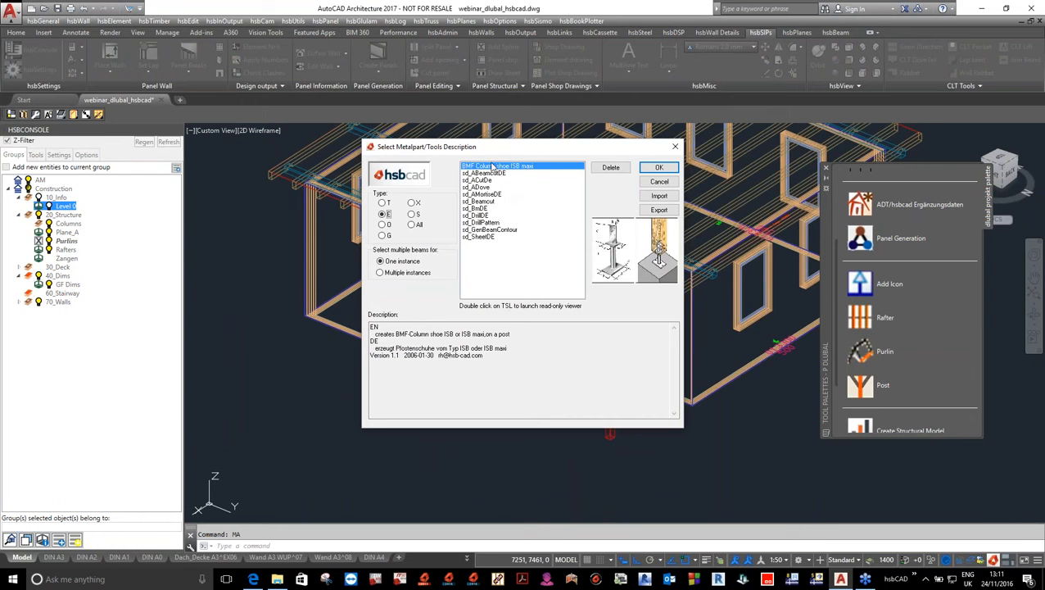
{"action": "left_click", "coordinate": [662, 171]}
{"action": "left_click", "coordinate": [629, 452]}
{"action": "left_click", "coordinate": [611, 424]}
{"action": "key", "text": "Return"}
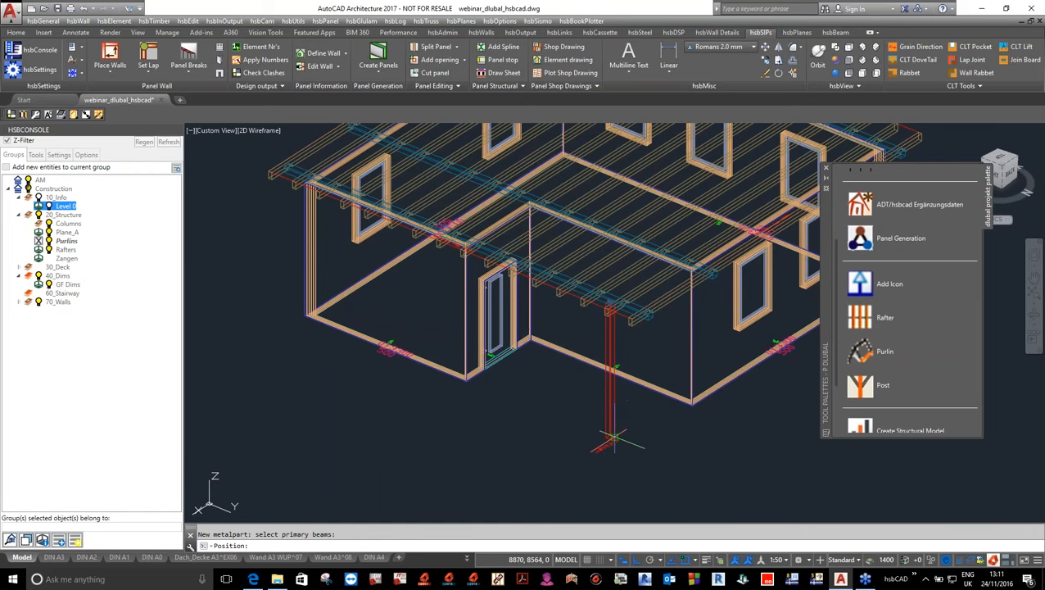
{"action": "left_click", "coordinate": [611, 434]}
{"action": "key", "text": "Return"}
{"action": "scroll", "coordinate": [606, 438], "scroll_direction": "up", "scroll_amount": 6}
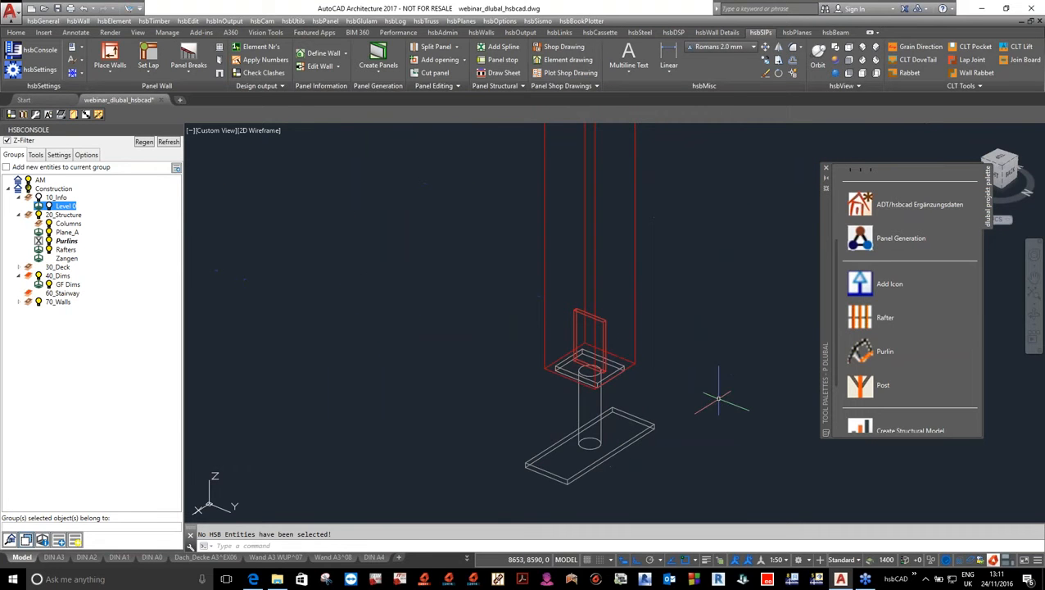
Step: Show the building in Top view with only the 70_Walls group of the Construction visible
{"action": "scroll", "coordinate": [622, 423], "scroll_direction": "down", "scroll_amount": 5}
{"action": "scroll", "coordinate": [622, 424], "scroll_direction": "down", "scroll_amount": 5}
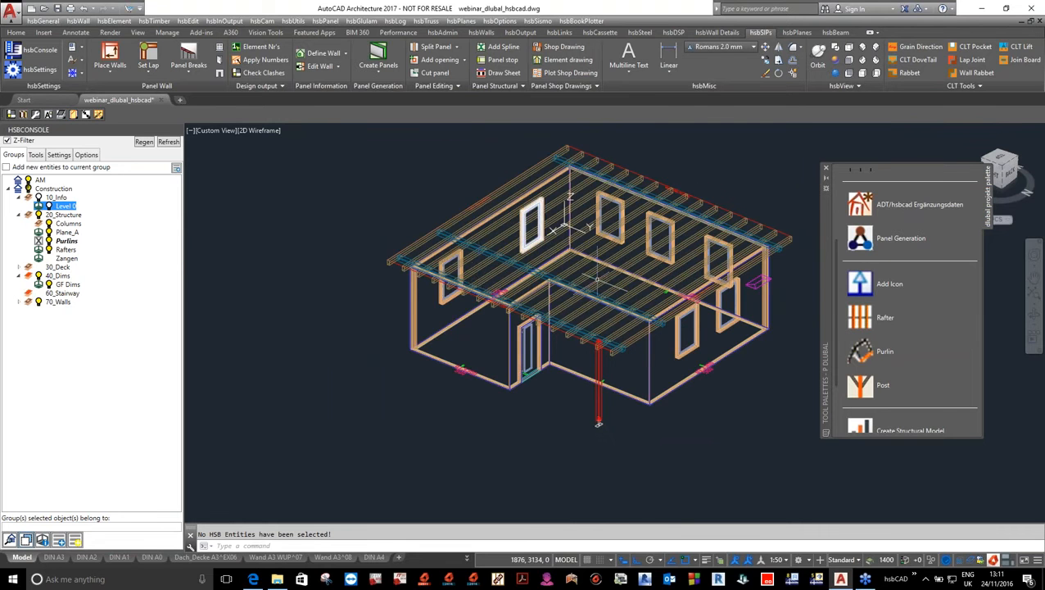
{"action": "scroll", "coordinate": [524, 266], "scroll_direction": "down", "scroll_amount": 2}
{"action": "scroll", "coordinate": [591, 286], "scroll_direction": "up", "scroll_amount": 2}
{"action": "scroll", "coordinate": [528, 270], "scroll_direction": "down", "scroll_amount": 3}
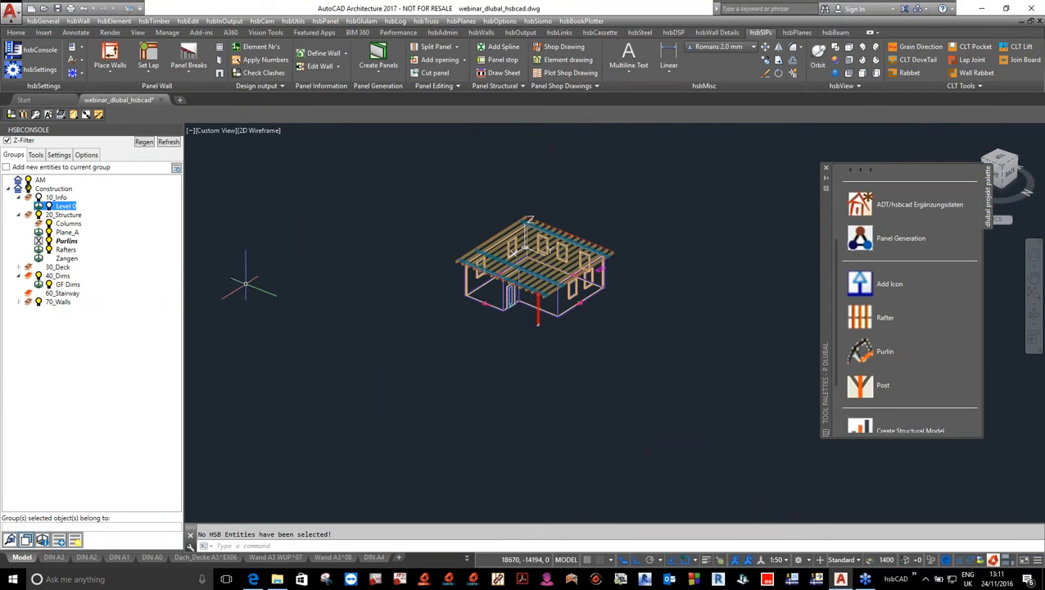
{"action": "key", "text": "Return"}
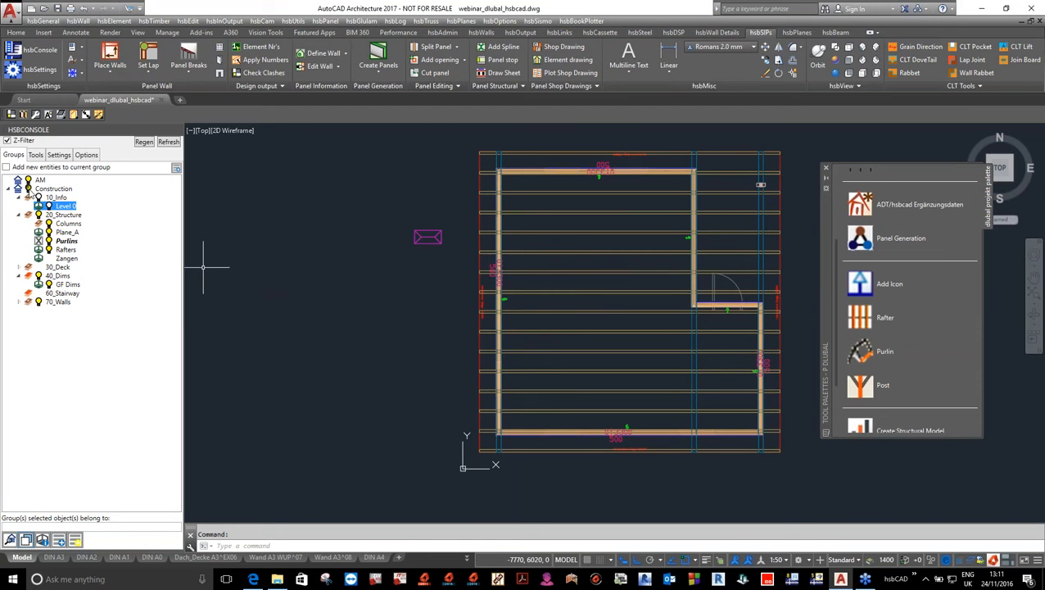
{"action": "left_click", "coordinate": [29, 191]}
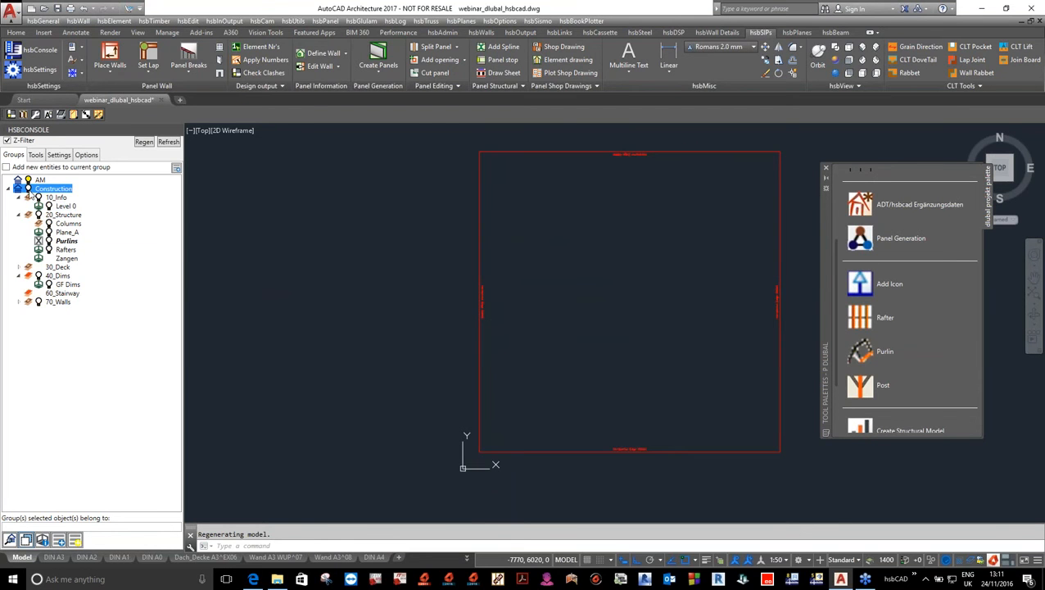
{"action": "left_click", "coordinate": [20, 302]}
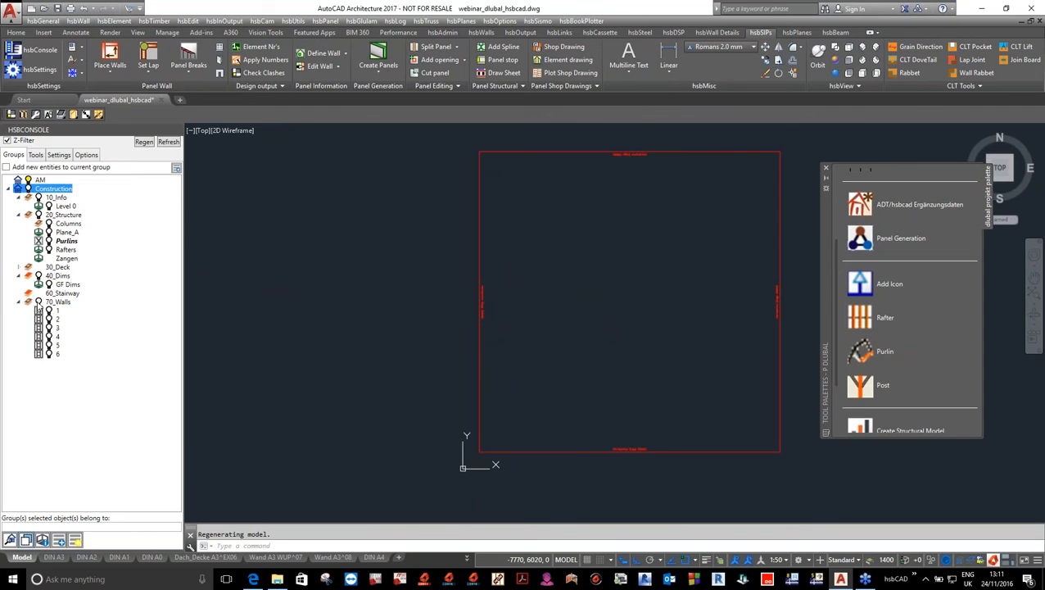
{"action": "left_click", "coordinate": [38, 302]}
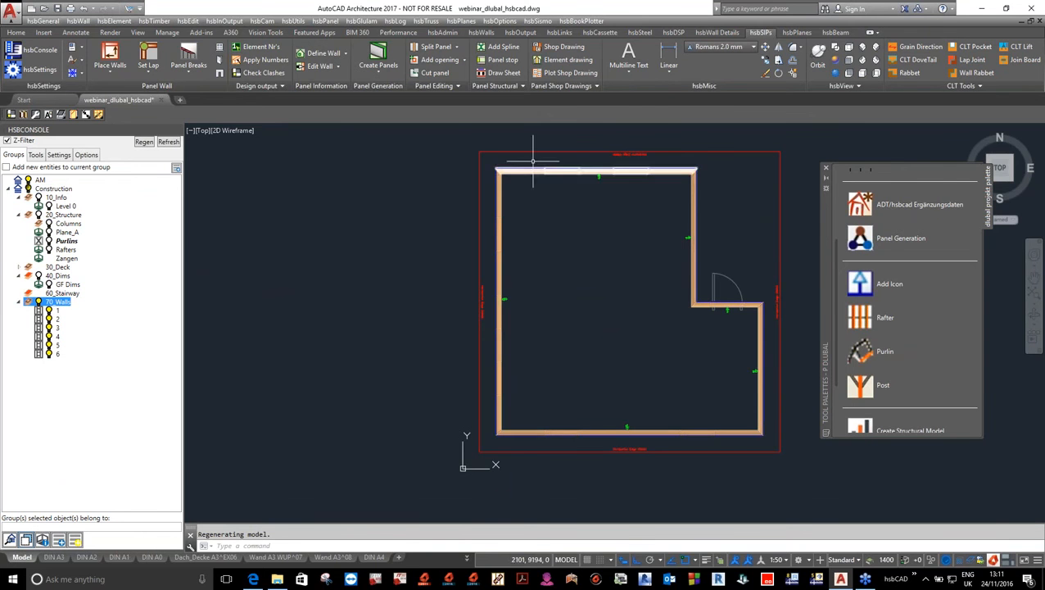
Step: Add the rectangular roof outline exclusively to the Plane_A group
{"action": "left_click", "coordinate": [647, 150]}
{"action": "left_click", "coordinate": [66, 233]}
{"action": "right_click", "coordinate": [66, 235]}
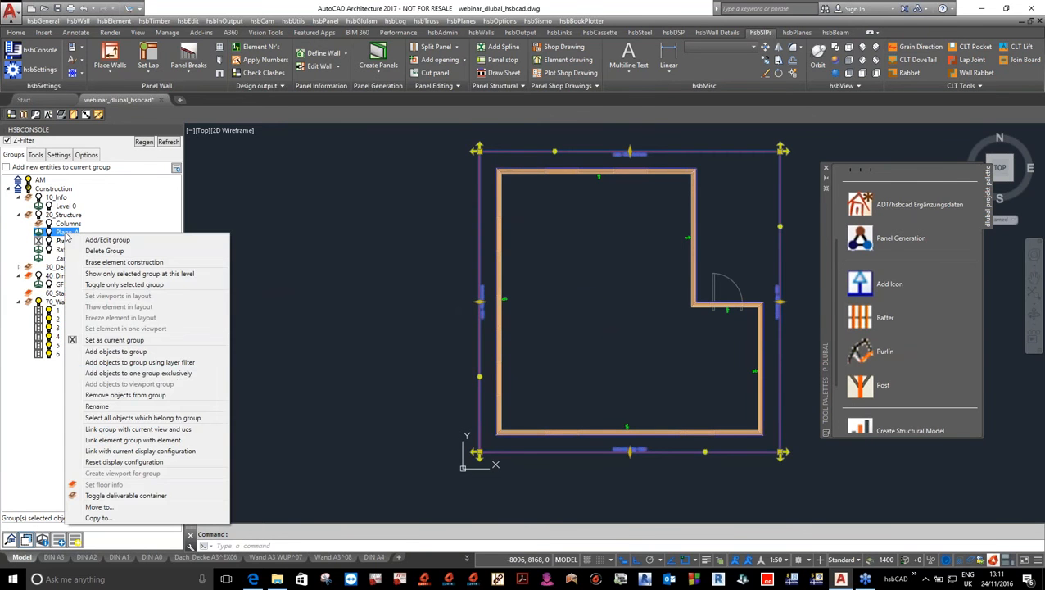
{"action": "left_click", "coordinate": [184, 373]}
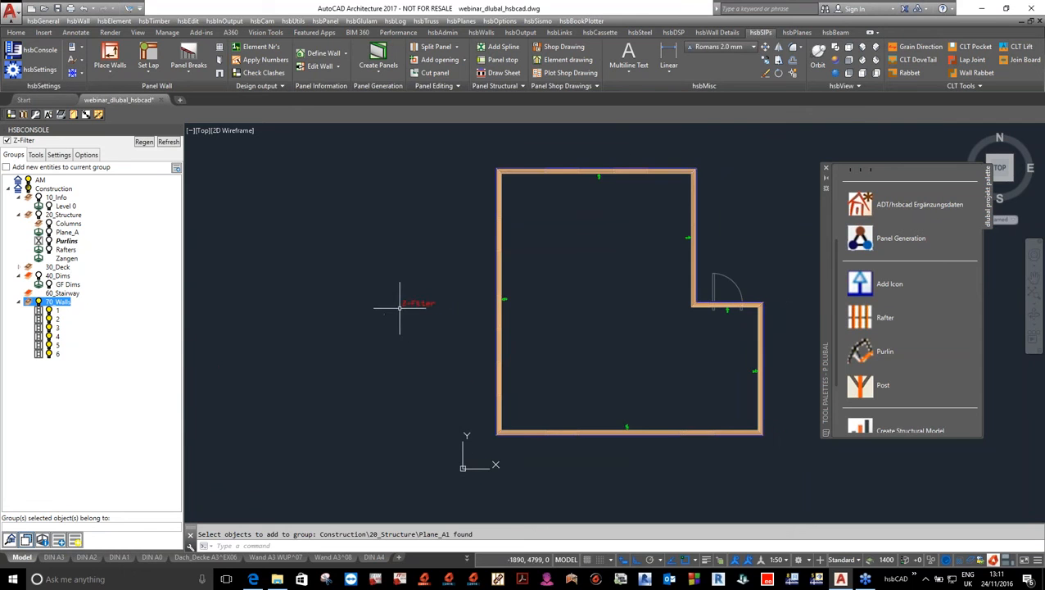
Step: Add an AEC dimension for the upper wall and the short door wall, placed above the floor plan
{"action": "scroll", "coordinate": [399, 305], "scroll_direction": "down", "scroll_amount": 1}
{"action": "scroll", "coordinate": [839, 278], "scroll_direction": "up", "scroll_amount": 3}
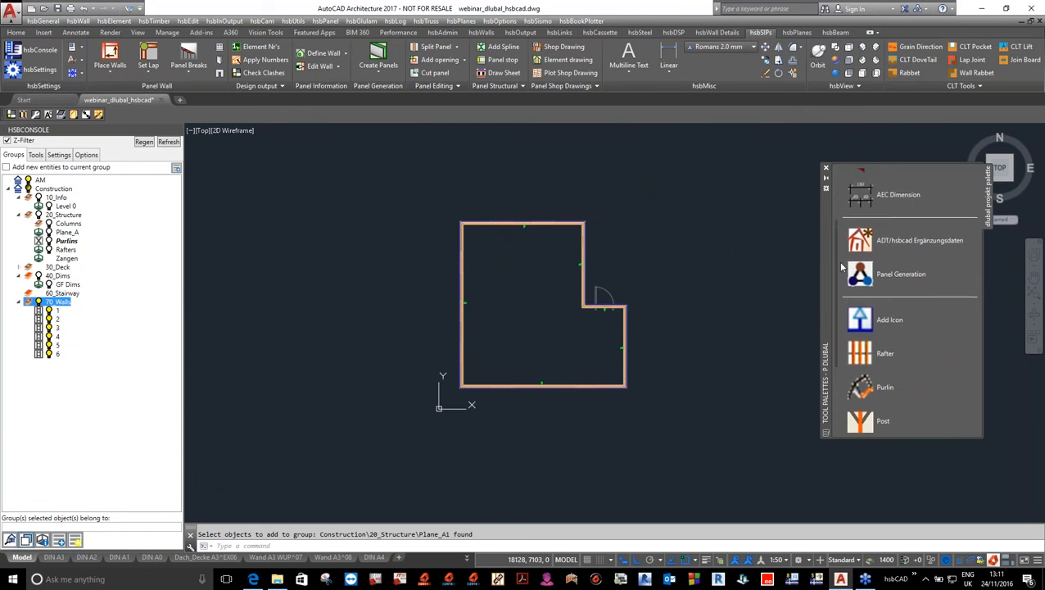
{"action": "left_click", "coordinate": [901, 251]}
{"action": "scroll", "coordinate": [719, 227], "scroll_direction": "down", "scroll_amount": 2}
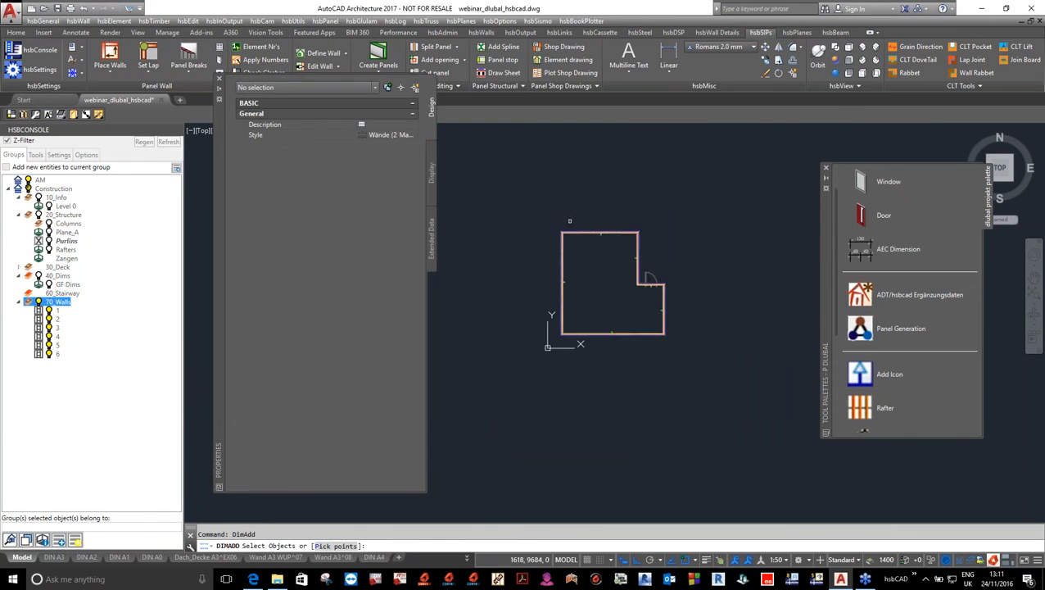
{"action": "scroll", "coordinate": [571, 223], "scroll_direction": "up", "scroll_amount": 4}
{"action": "left_click", "coordinate": [668, 280]}
{"action": "left_click", "coordinate": [632, 235]}
{"action": "left_click", "coordinate": [782, 415]}
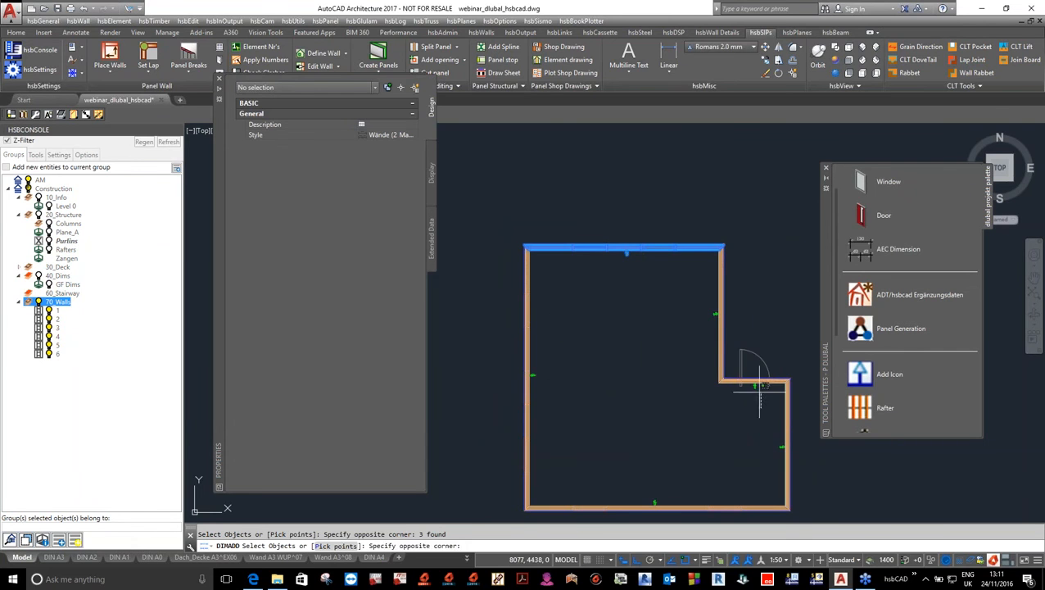
{"action": "left_click", "coordinate": [716, 345]}
{"action": "right_click", "coordinate": [759, 290]}
{"action": "left_click", "coordinate": [784, 298]}
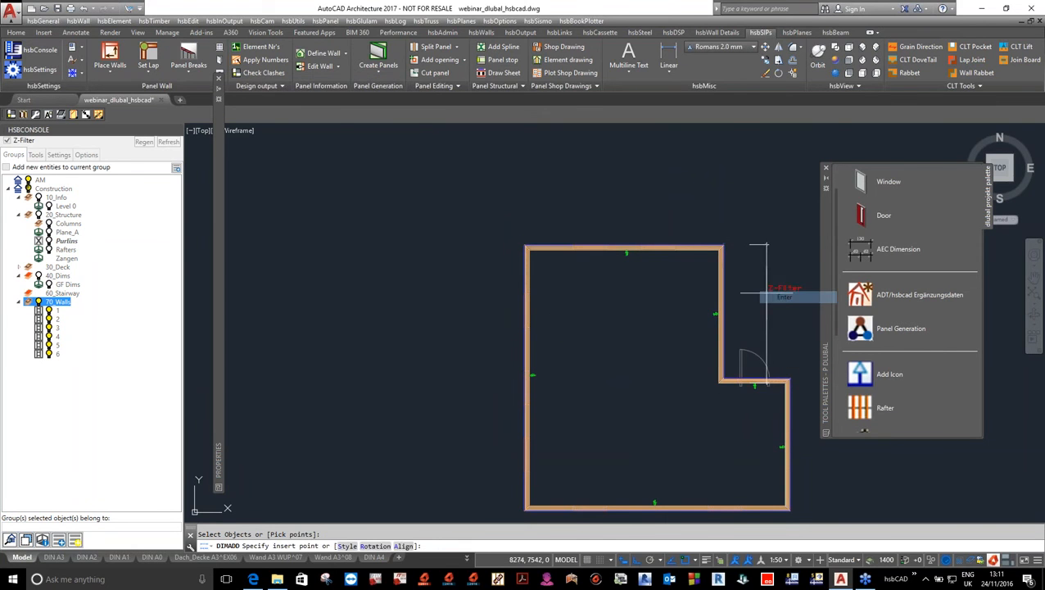
{"action": "left_click", "coordinate": [633, 217]}
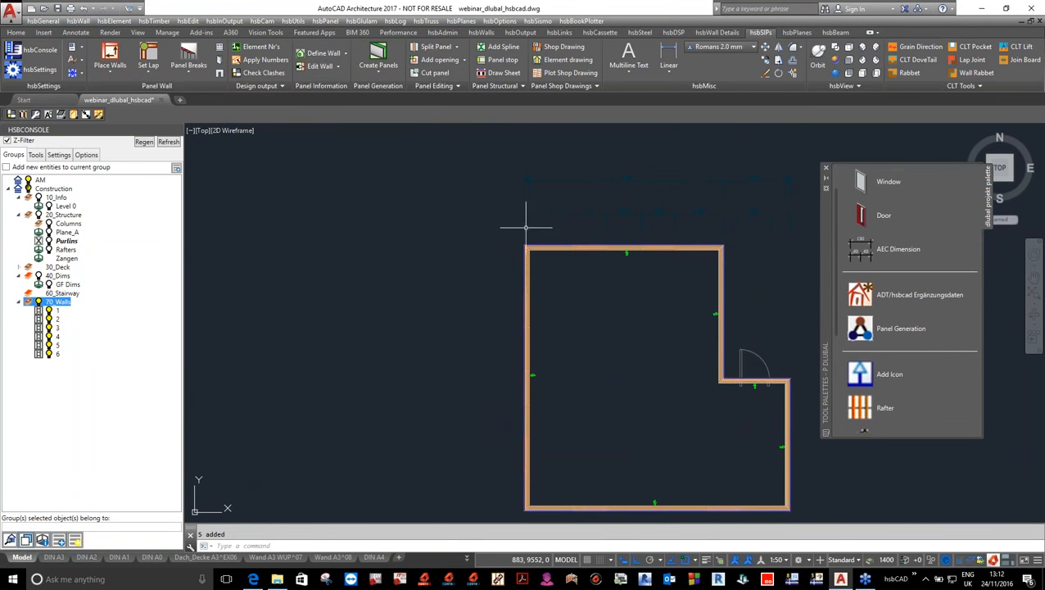
Step: Add an AEC dimension for the left outer wall, placed on the plan's left side
{"action": "left_click", "coordinate": [872, 263]}
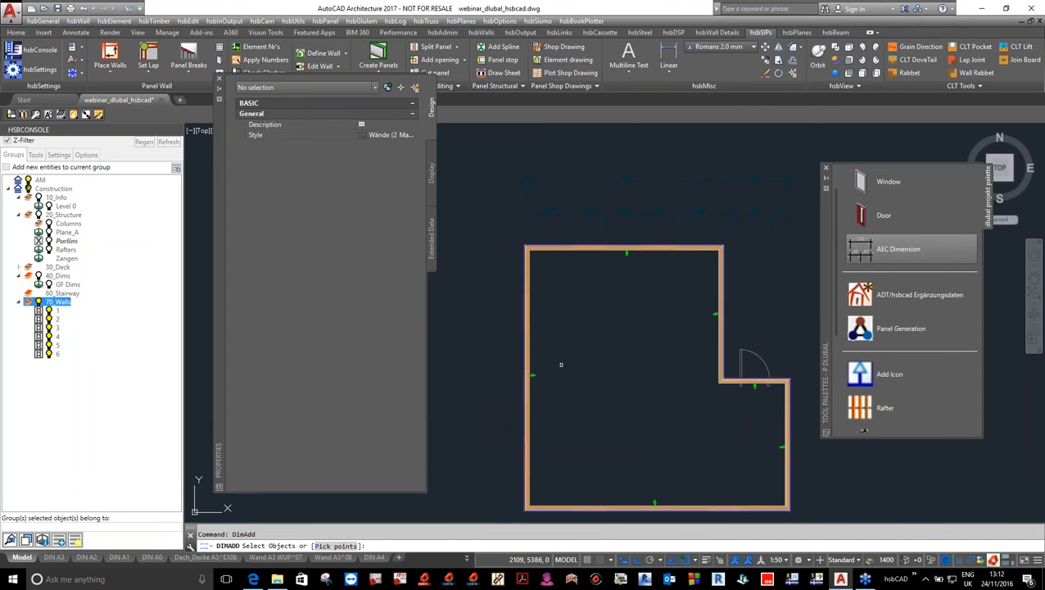
{"action": "left_click", "coordinate": [560, 366]}
{"action": "left_click", "coordinate": [514, 343]}
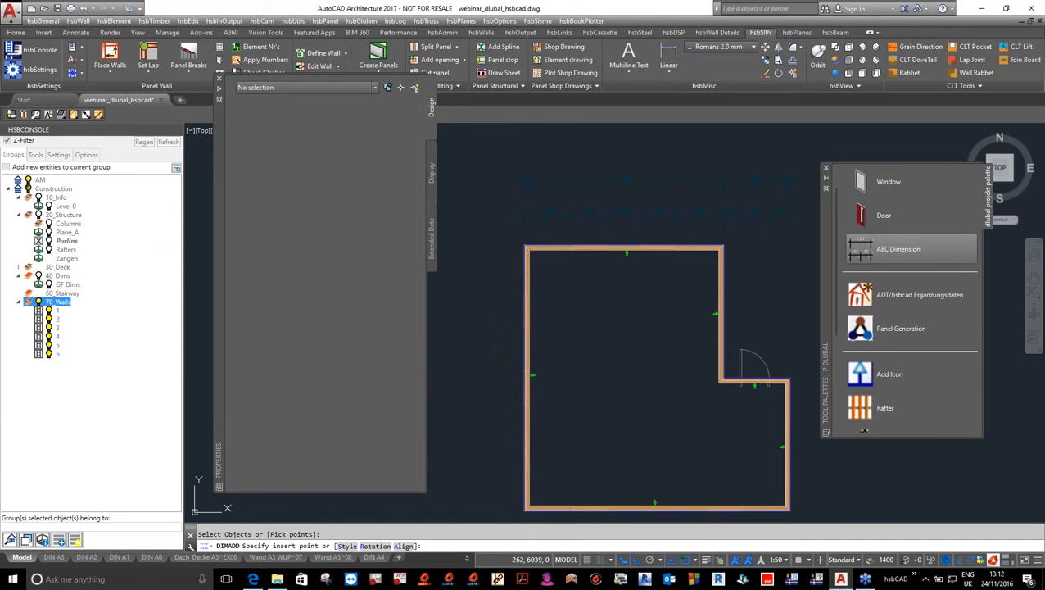
{"action": "left_click", "coordinate": [499, 342]}
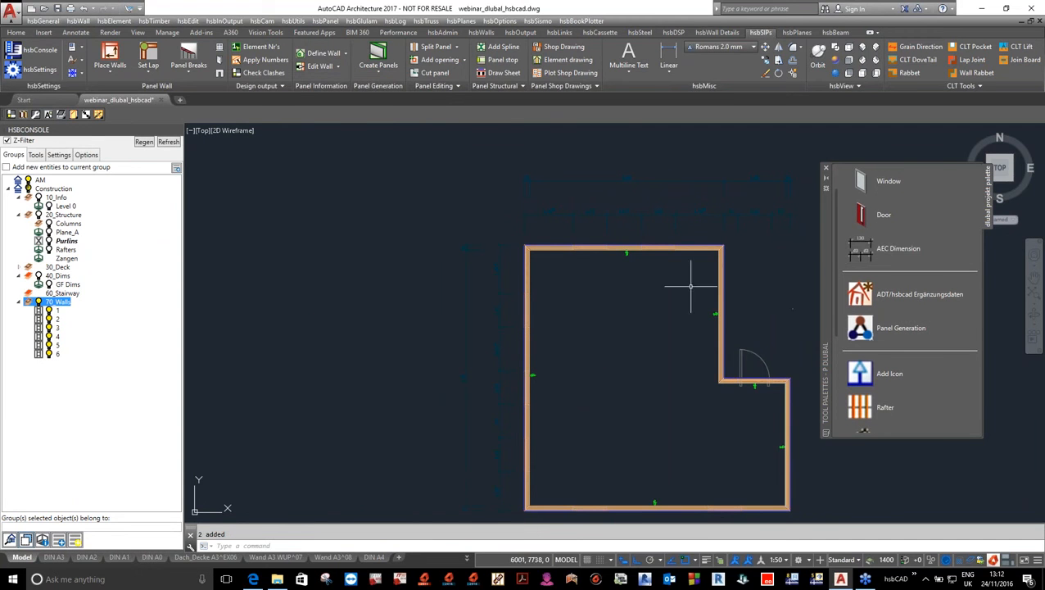
Step: Add an AEC dimension for the lower outer wall, placed below the floor plan
{"action": "left_click", "coordinate": [868, 256]}
{"action": "scroll", "coordinate": [625, 246], "scroll_direction": "down", "scroll_amount": 2}
{"action": "left_click", "coordinate": [682, 438]}
{"action": "right_click", "coordinate": [646, 397]}
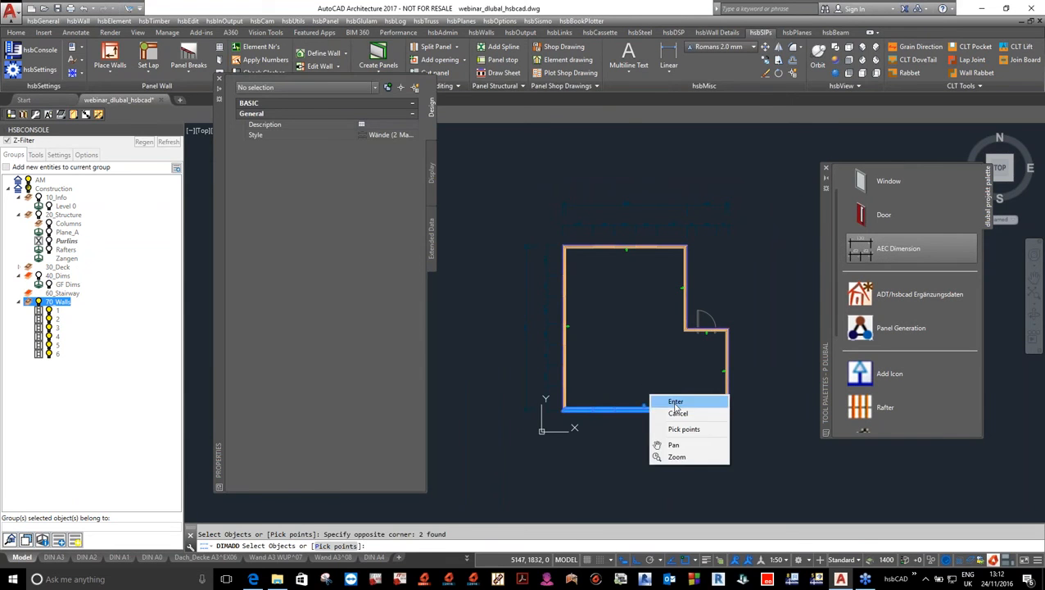
{"action": "left_click", "coordinate": [667, 401]}
{"action": "left_click", "coordinate": [649, 422]}
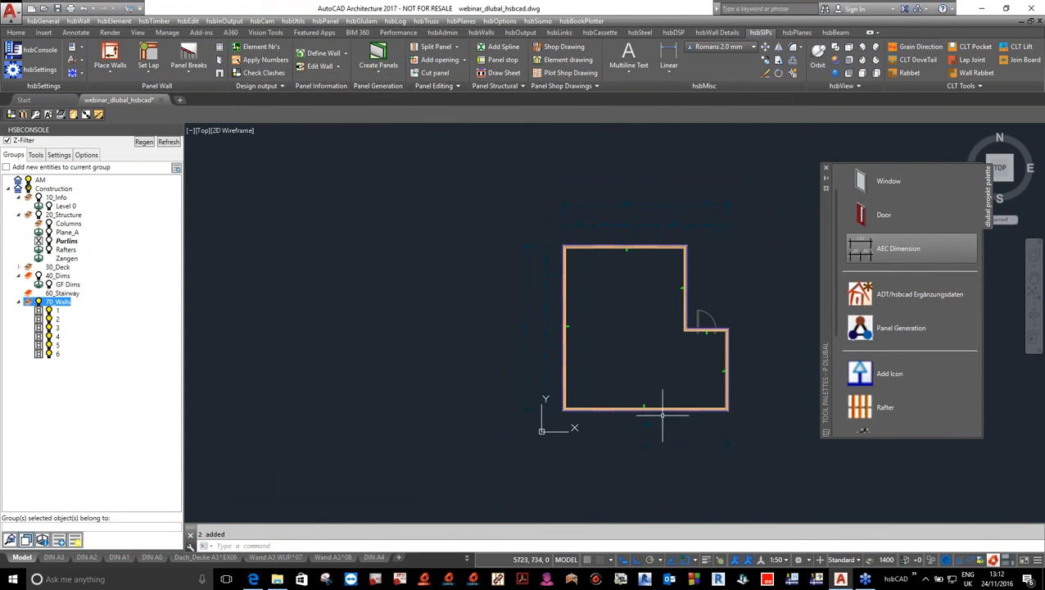
Step: Add an AEC dimension for the two right-hand walls, placed to the right of the floor plan
{"action": "key", "text": "Return"}
{"action": "left_click", "coordinate": [759, 354]}
{"action": "left_click", "coordinate": [715, 368]}
{"action": "left_click", "coordinate": [706, 294]}
{"action": "left_click", "coordinate": [674, 283]}
{"action": "right_click", "coordinate": [717, 294]}
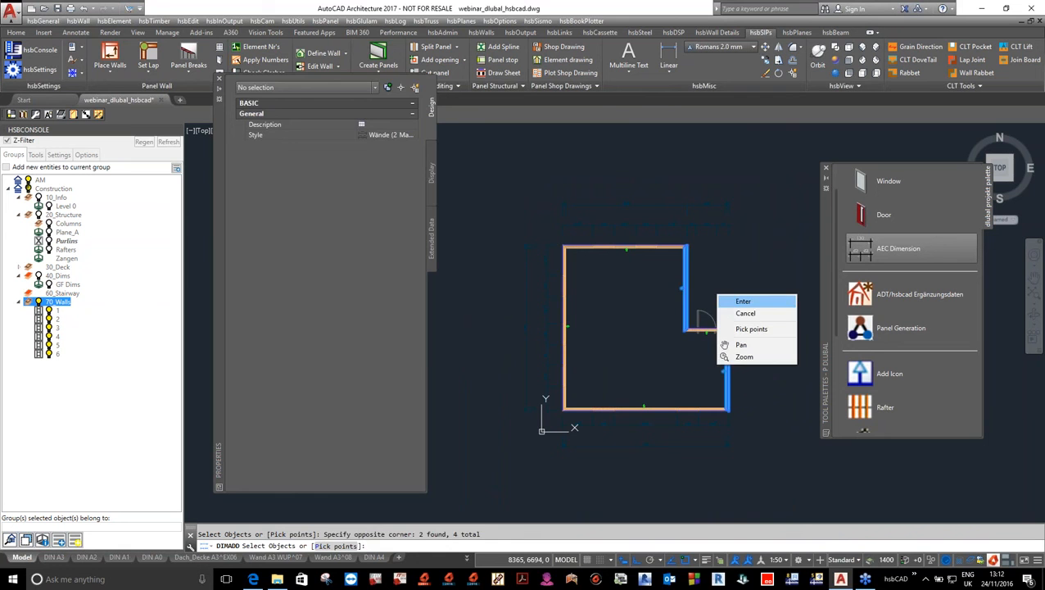
{"action": "left_click", "coordinate": [728, 303]}
{"action": "left_click", "coordinate": [760, 344]}
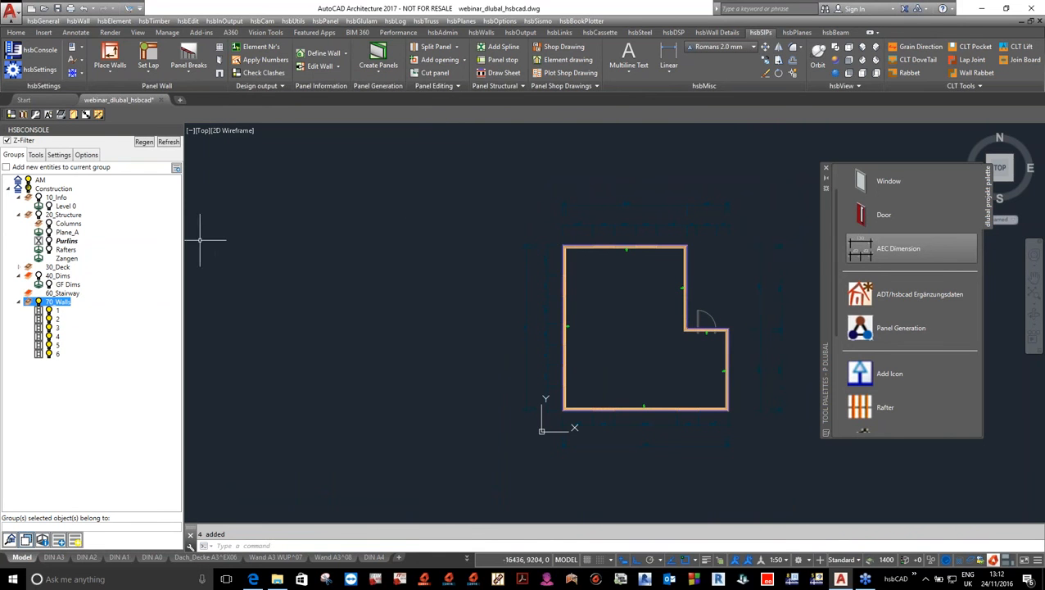
Step: Make all groups of the Construction visible again and open the DIN A2 layout
{"action": "left_click", "coordinate": [36, 190]}
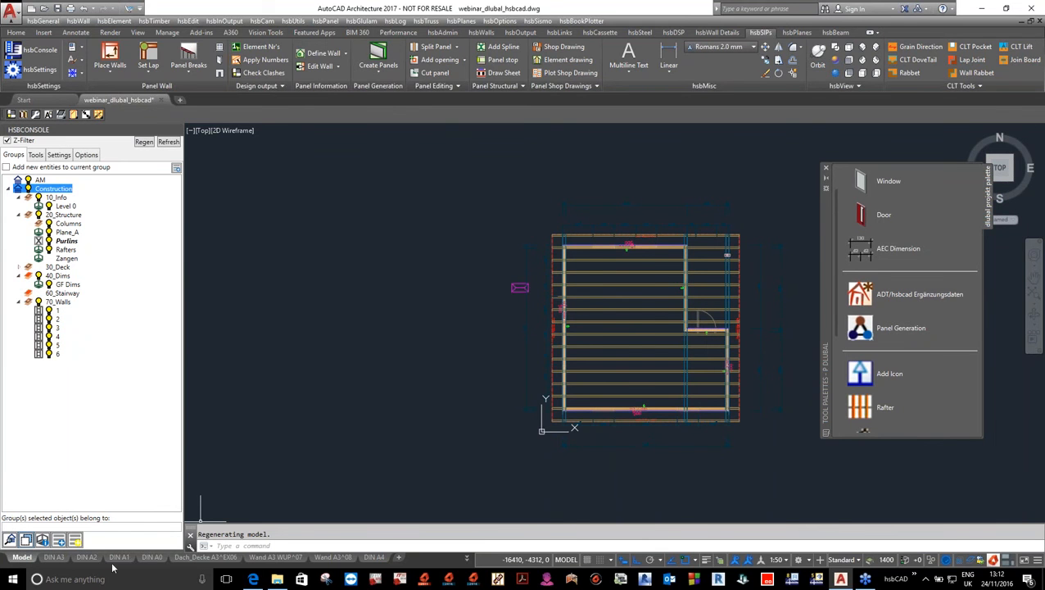
{"action": "left_click", "coordinate": [87, 558]}
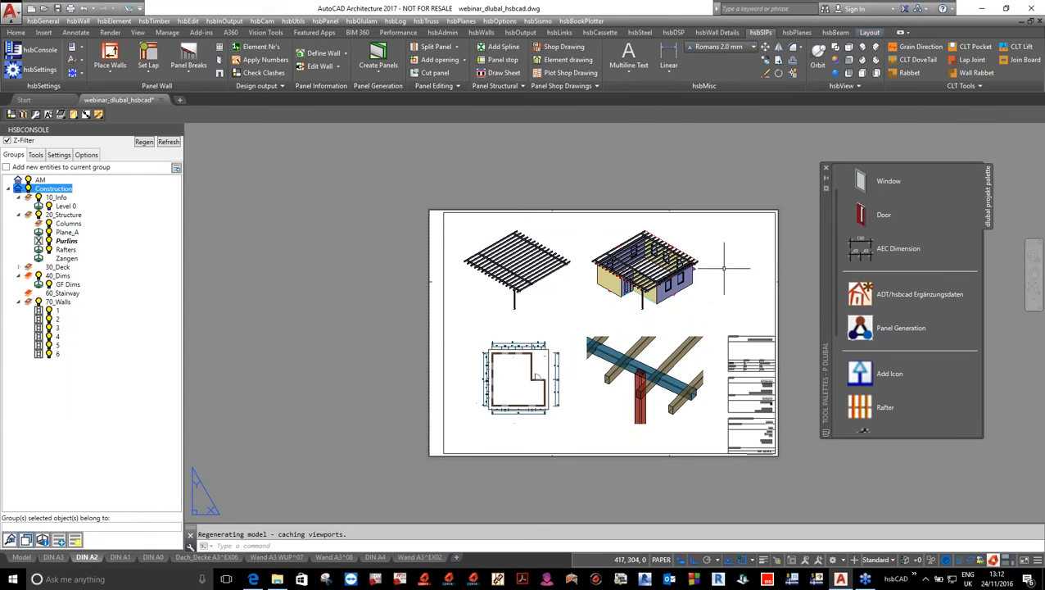
Step: Examine the DIN A2 layout's viewports: roof structure, building isometric, dimensioned floor plan and the post-to-purlin joint detail
{"action": "scroll", "coordinate": [699, 266], "scroll_direction": "up", "scroll_amount": 8}
{"action": "scroll", "coordinate": [733, 261], "scroll_direction": "down", "scroll_amount": 6}
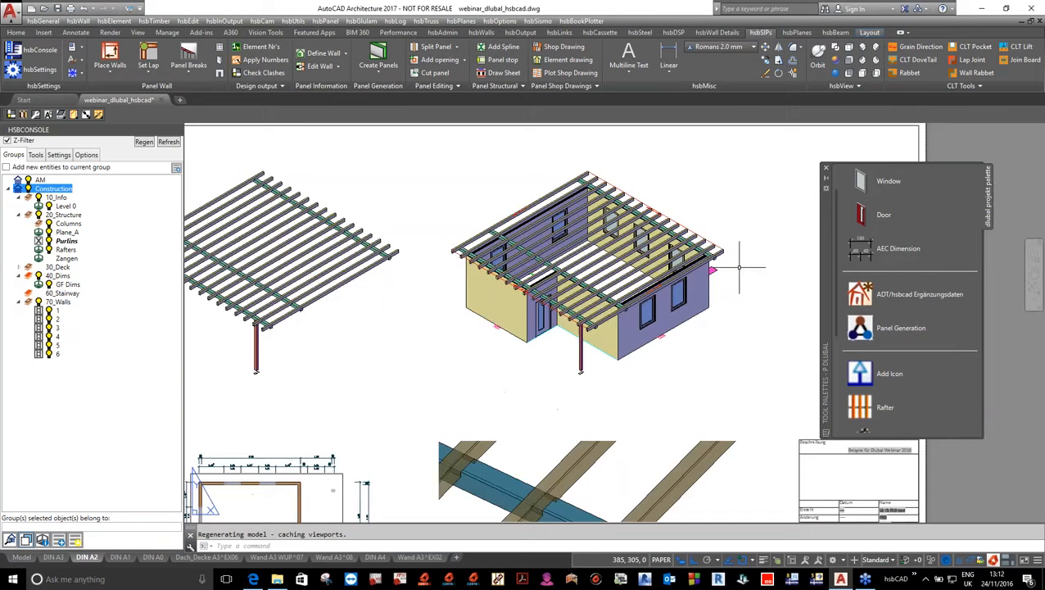
{"action": "scroll", "coordinate": [491, 258], "scroll_direction": "up", "scroll_amount": 4}
{"action": "scroll", "coordinate": [476, 268], "scroll_direction": "down", "scroll_amount": 5}
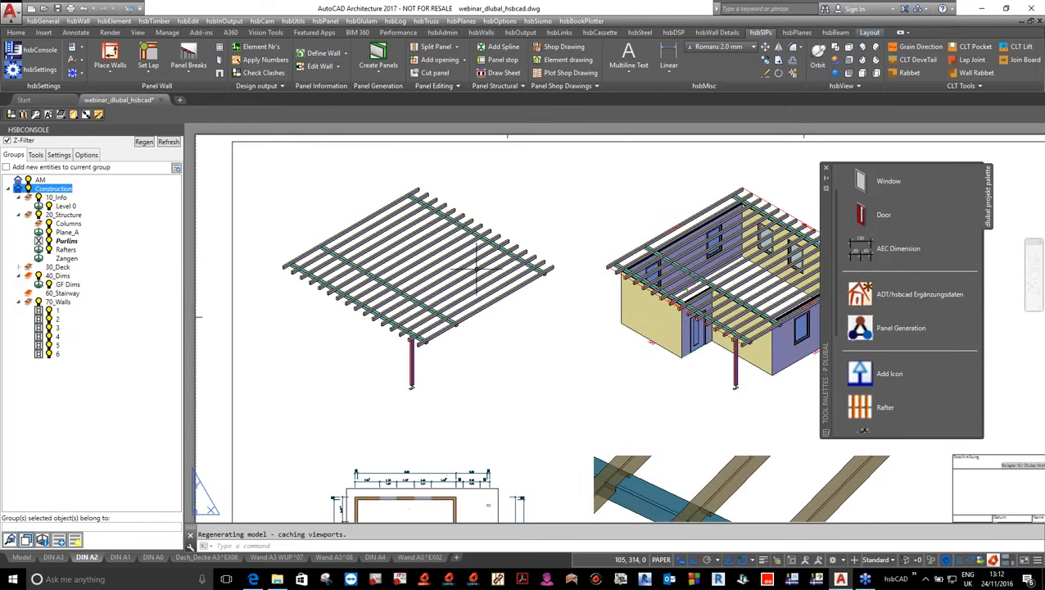
{"action": "scroll", "coordinate": [448, 507], "scroll_direction": "up", "scroll_amount": 2}
{"action": "scroll", "coordinate": [448, 512], "scroll_direction": "up", "scroll_amount": 2}
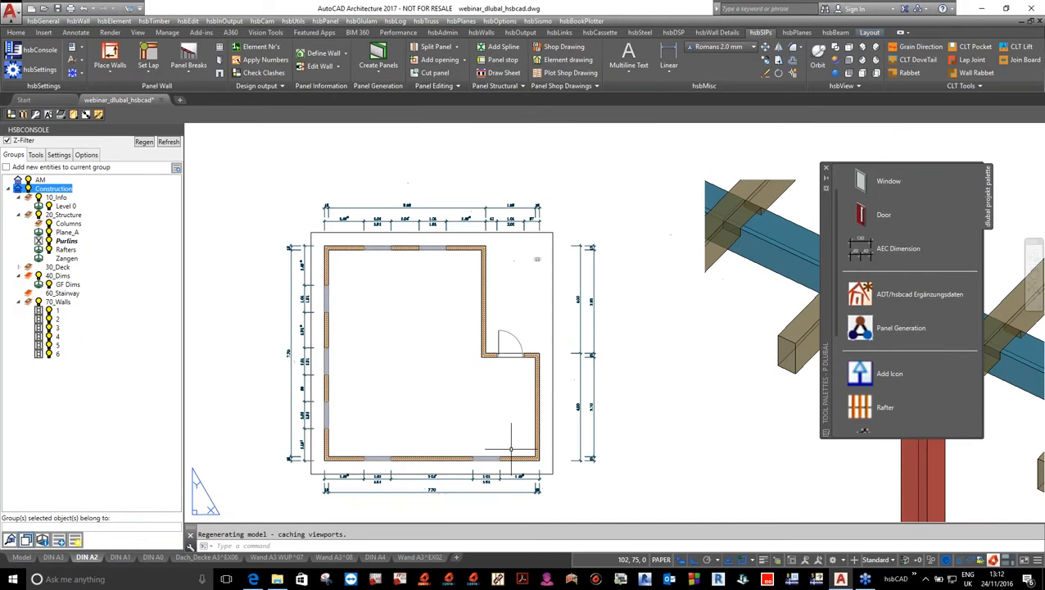
{"action": "scroll", "coordinate": [540, 459], "scroll_direction": "down", "scroll_amount": 3}
{"action": "scroll", "coordinate": [738, 216], "scroll_direction": "up", "scroll_amount": 3}
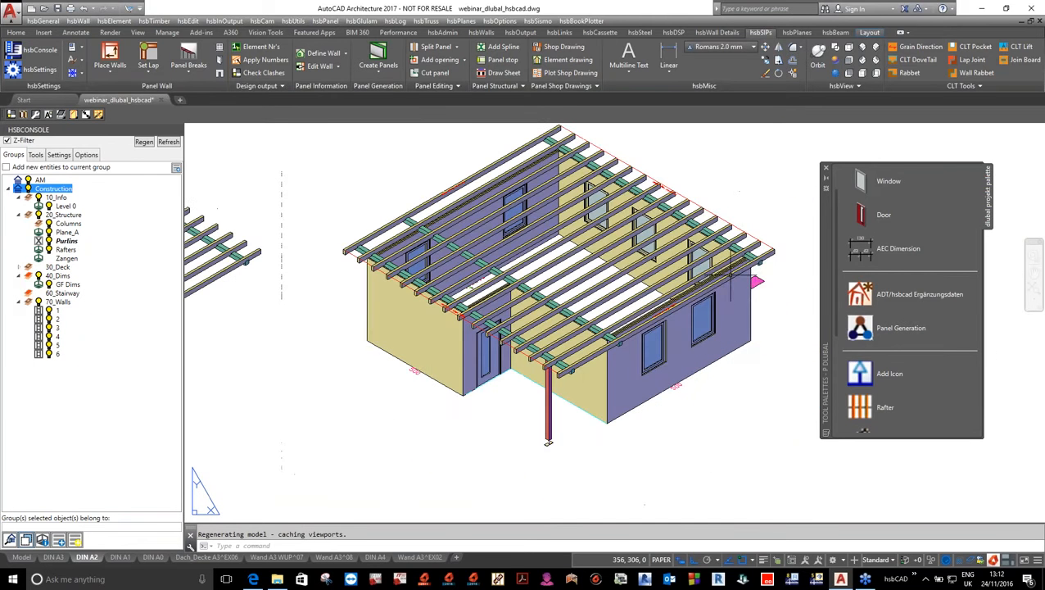
{"action": "scroll", "coordinate": [721, 288], "scroll_direction": "down", "scroll_amount": 4}
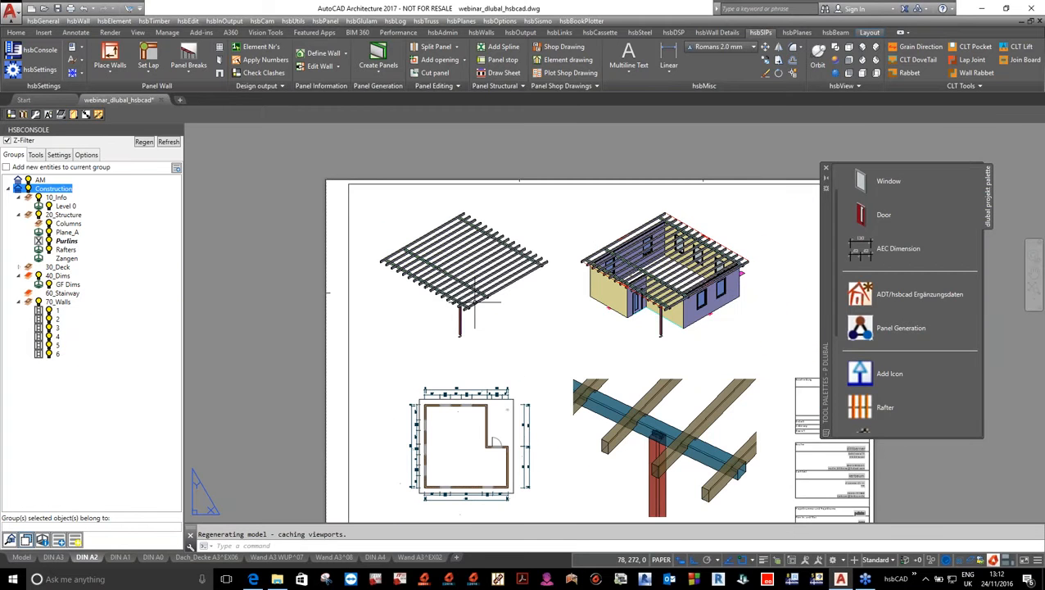
{"action": "scroll", "coordinate": [474, 302], "scroll_direction": "up", "scroll_amount": 3}
{"action": "scroll", "coordinate": [361, 299], "scroll_direction": "down", "scroll_amount": 3}
{"action": "scroll", "coordinate": [700, 448], "scroll_direction": "up", "scroll_amount": 5}
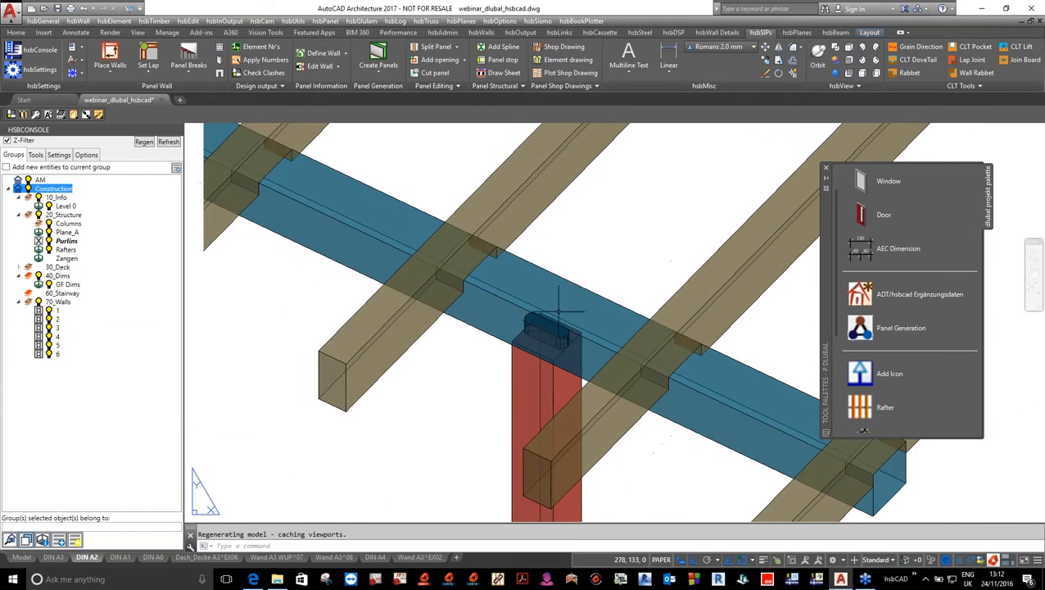
{"action": "scroll", "coordinate": [566, 333], "scroll_direction": "down", "scroll_amount": 1}
{"action": "scroll", "coordinate": [581, 311], "scroll_direction": "down", "scroll_amount": 5}
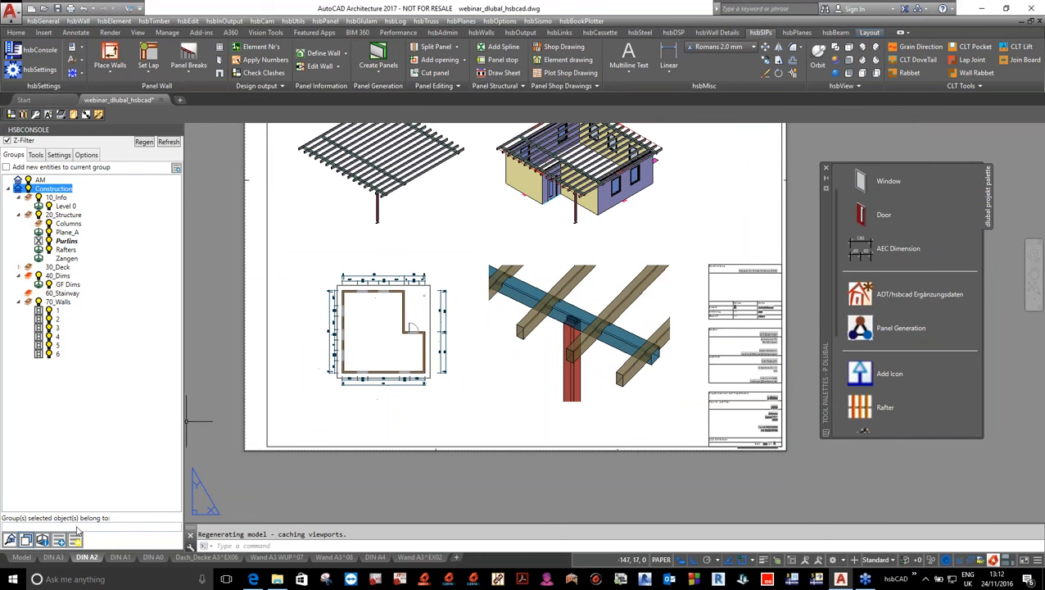
Step: Return to model space and hide the 70_Walls and Level 0 groups
{"action": "left_click", "coordinate": [22, 558]}
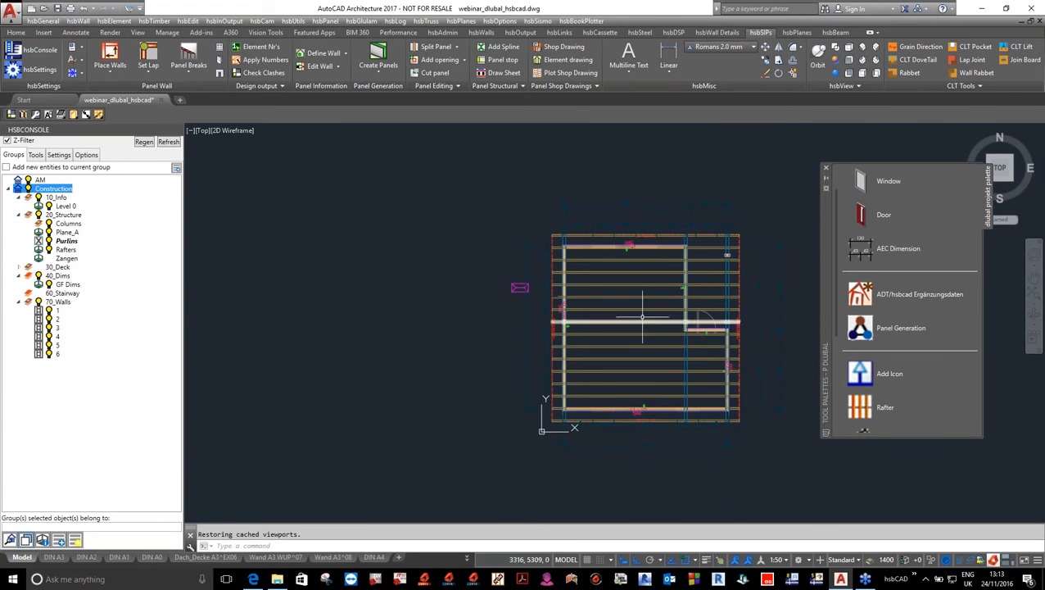
{"action": "scroll", "coordinate": [738, 252], "scroll_direction": "up", "scroll_amount": 2}
{"action": "scroll", "coordinate": [738, 253], "scroll_direction": "up", "scroll_amount": 3}
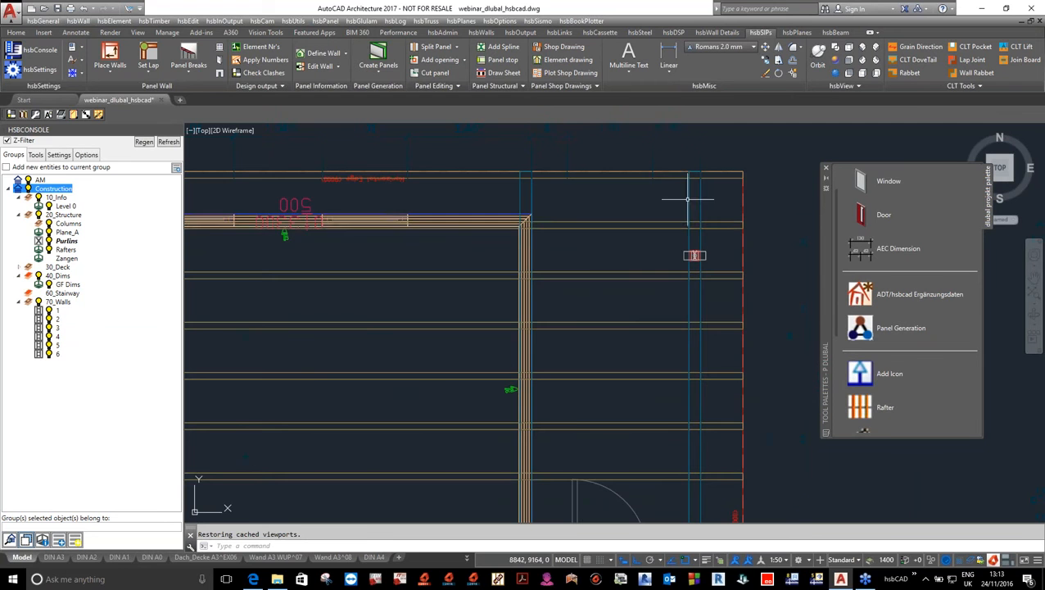
{"action": "scroll", "coordinate": [692, 241], "scroll_direction": "down", "scroll_amount": 2}
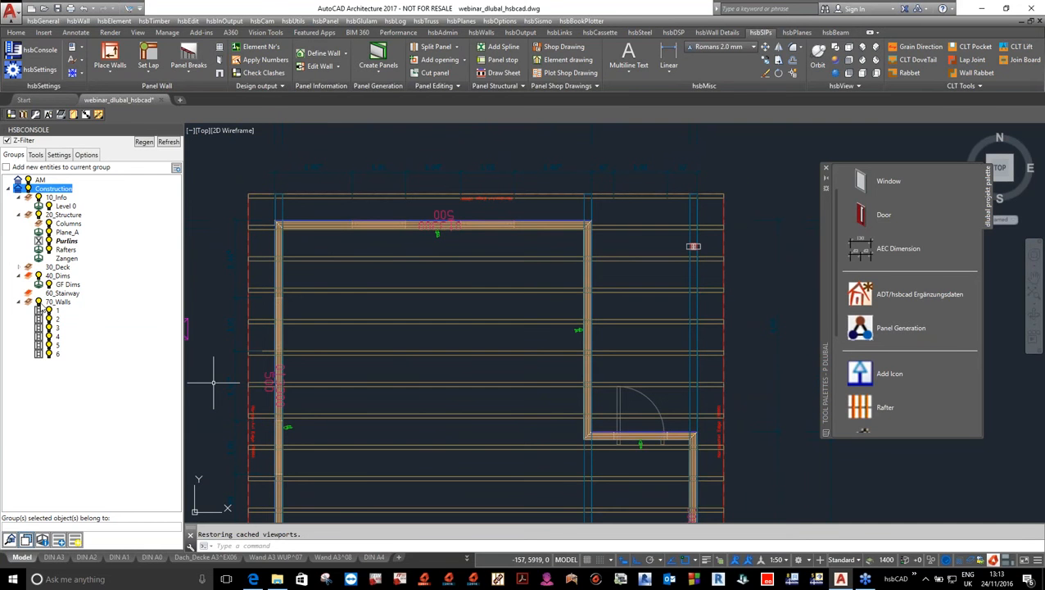
{"action": "left_click", "coordinate": [42, 303]}
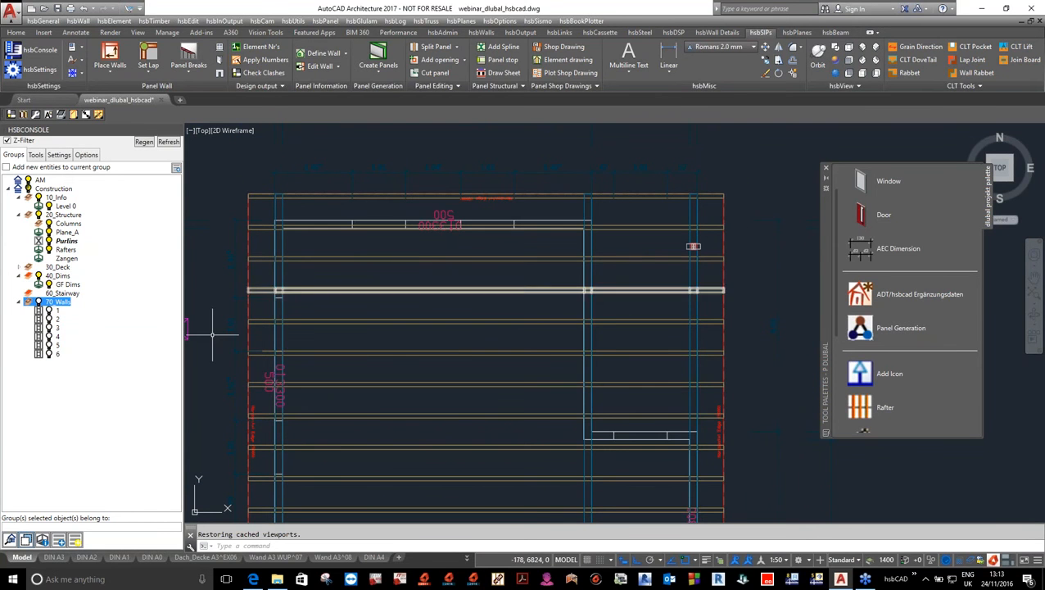
{"action": "left_click", "coordinate": [62, 205]}
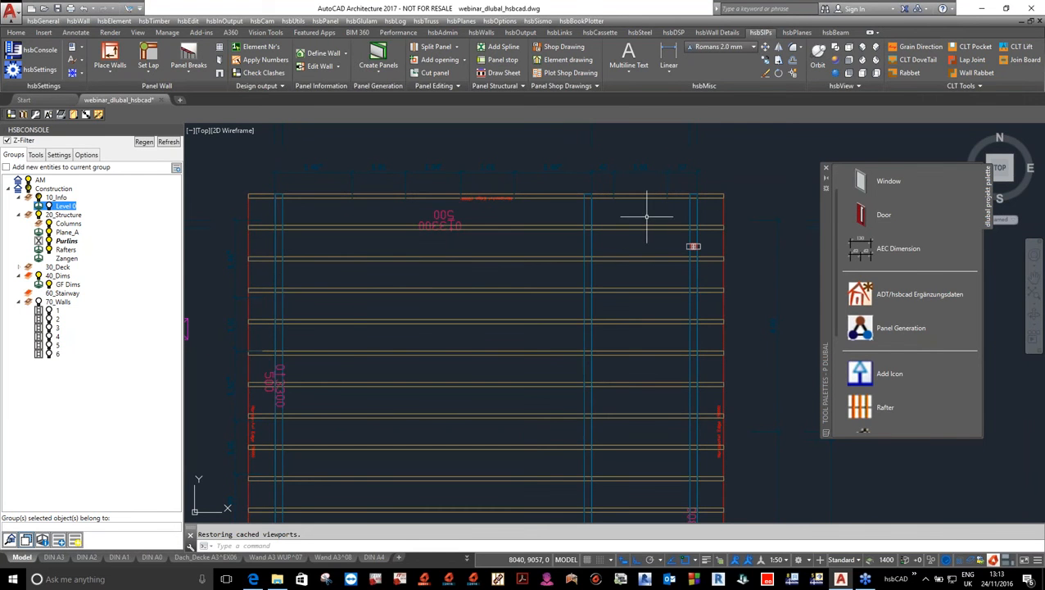
Step: Select all AEC dimensions around the plan by similarity and delete them
{"action": "scroll", "coordinate": [426, 227], "scroll_direction": "down", "scroll_amount": 4}
{"action": "left_click", "coordinate": [586, 193]}
{"action": "left_click", "coordinate": [502, 163]}
{"action": "type", "text": "ss"}
{"action": "key", "text": "Return"}
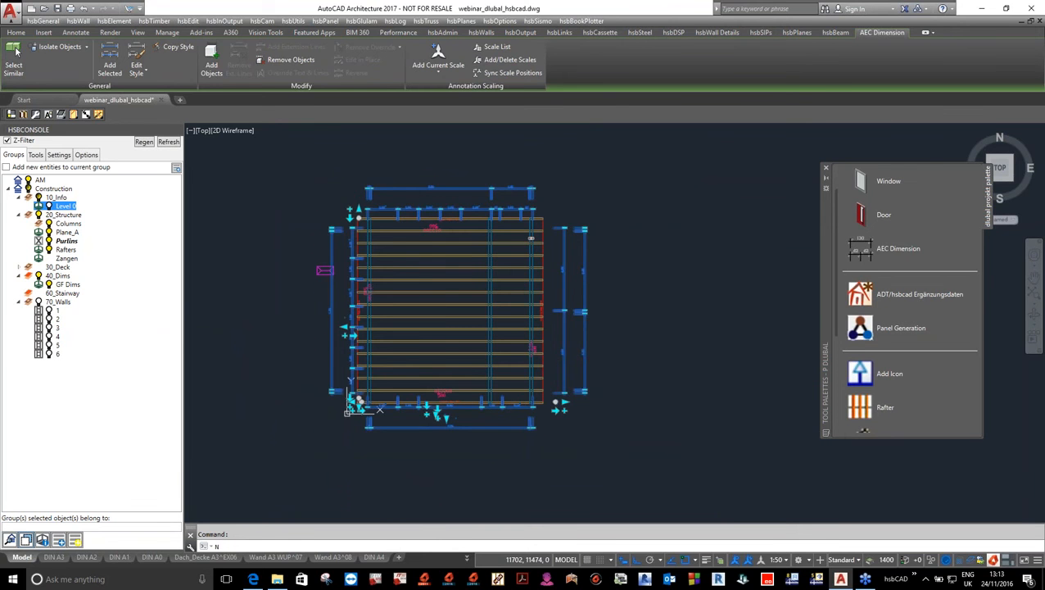
{"action": "key", "text": "Delete"}
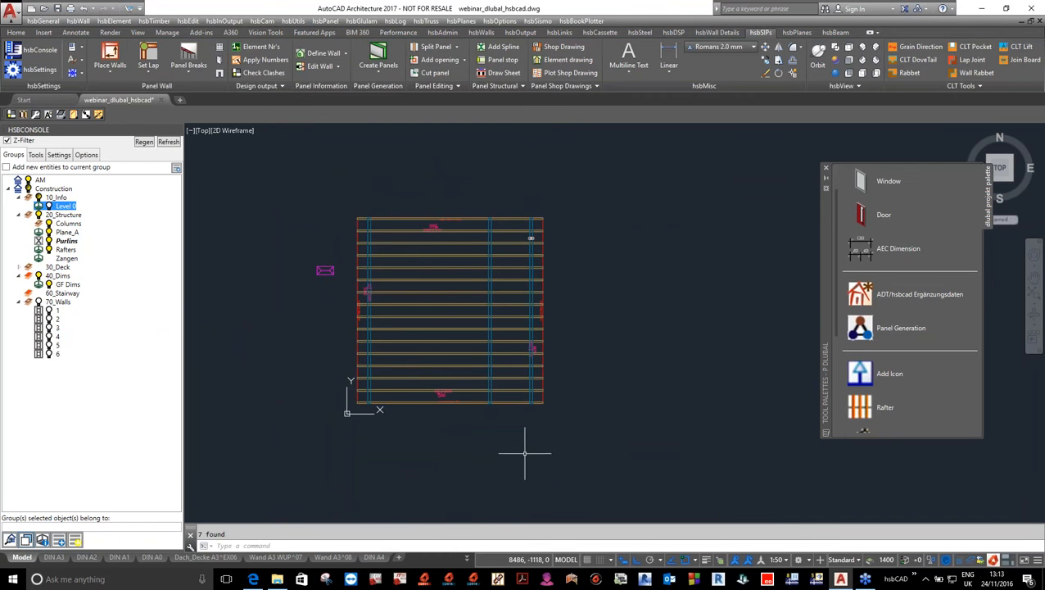
Step: Create a structural model from all rafters, purlins and the post
{"action": "scroll", "coordinate": [425, 343], "scroll_direction": "up", "scroll_amount": 2}
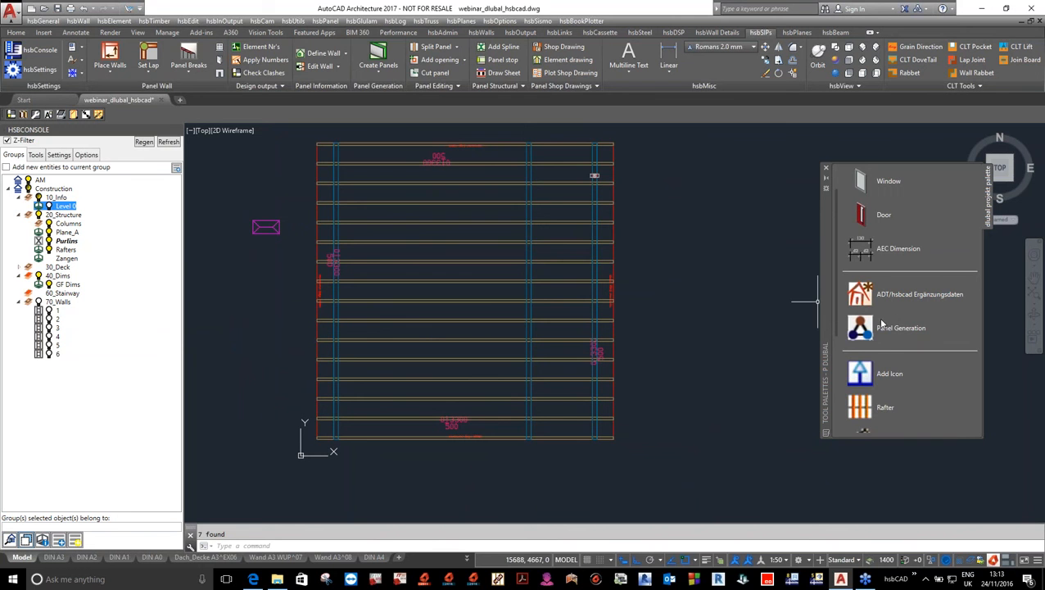
{"action": "left_click_drag", "start_coordinate": [838, 305], "coordinate": [835, 396]}
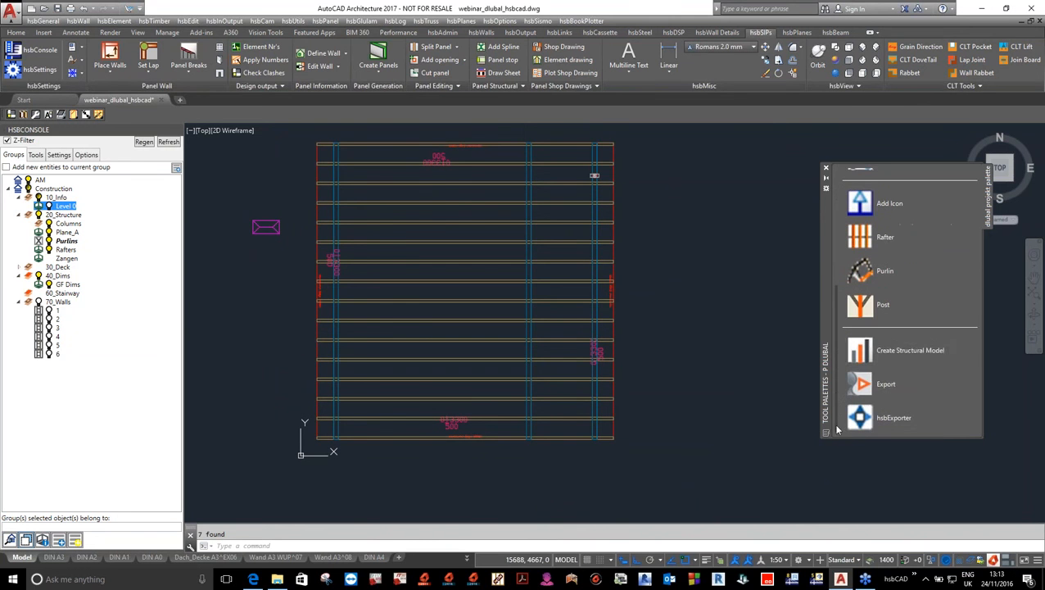
{"action": "left_click", "coordinate": [930, 357]}
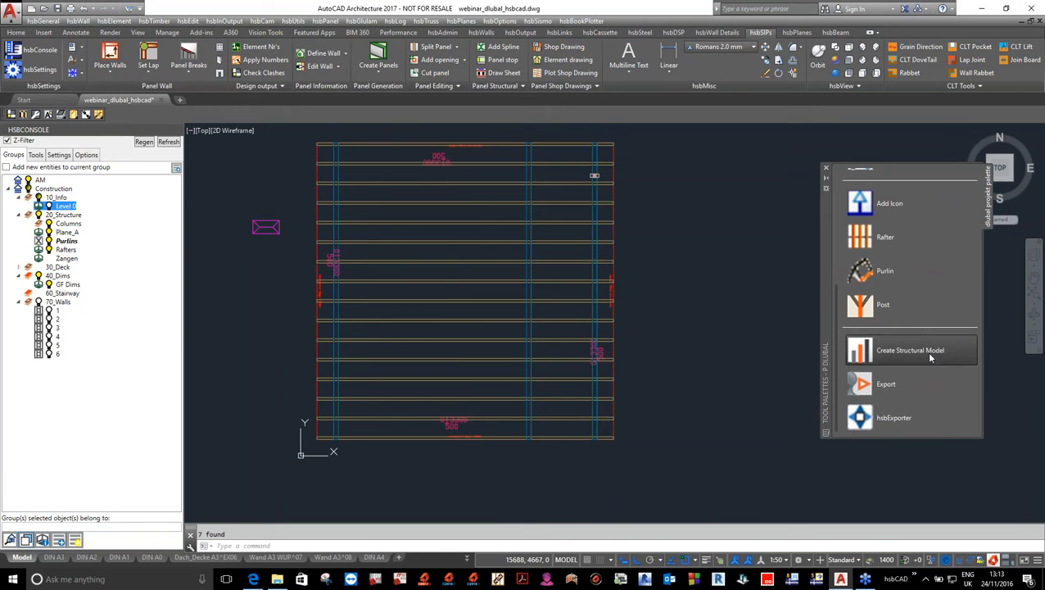
{"action": "scroll", "coordinate": [676, 359], "scroll_direction": "down", "scroll_amount": 2}
{"action": "left_click", "coordinate": [413, 164]}
{"action": "left_click", "coordinate": [685, 442]}
{"action": "key", "text": "Return"}
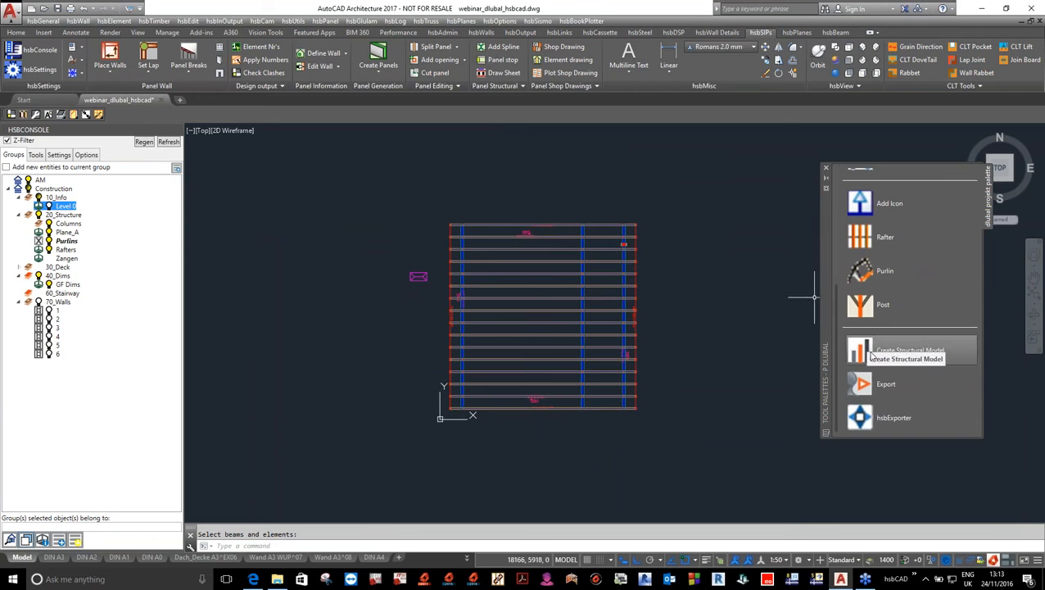
Step: Switch to the SW isometric view and examine the structural model's member axes and connection nodes
{"action": "scroll", "coordinate": [485, 258], "scroll_direction": "up", "scroll_amount": 7}
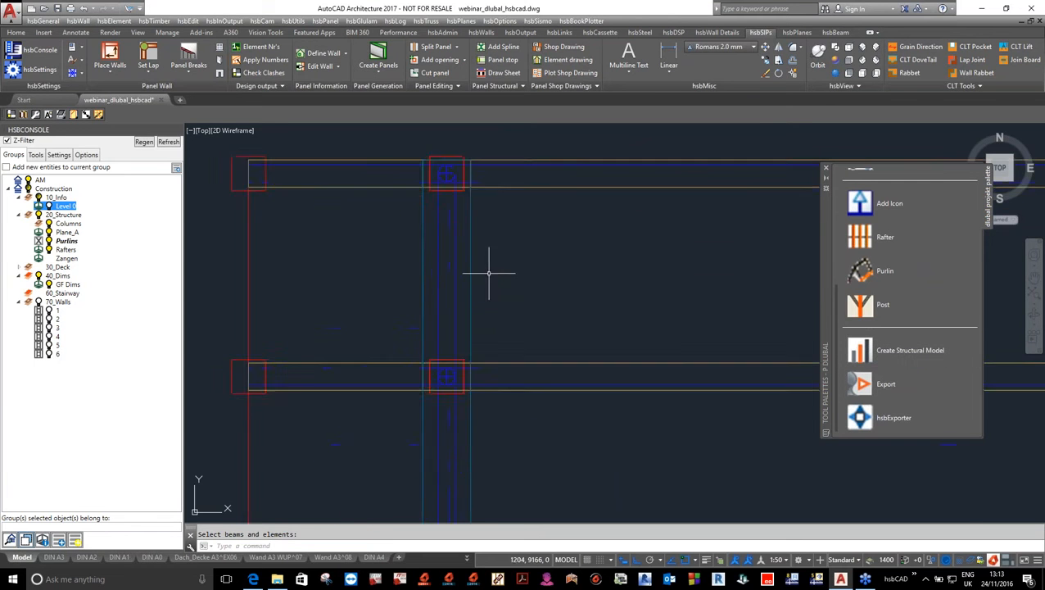
{"action": "type", "text": "15"}
{"action": "key", "text": "Return"}
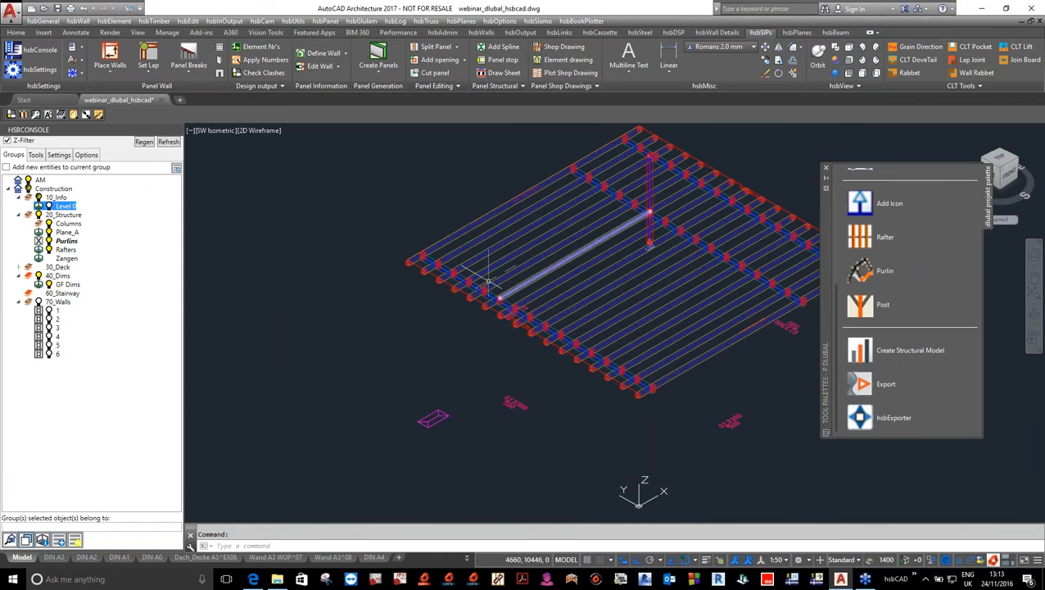
{"action": "scroll", "coordinate": [488, 280], "scroll_direction": "up", "scroll_amount": 6}
{"action": "scroll", "coordinate": [412, 263], "scroll_direction": "up", "scroll_amount": 2}
{"action": "scroll", "coordinate": [287, 324], "scroll_direction": "up", "scroll_amount": 2}
{"action": "scroll", "coordinate": [341, 318], "scroll_direction": "down", "scroll_amount": 2}
{"action": "scroll", "coordinate": [359, 314], "scroll_direction": "down", "scroll_amount": 5}
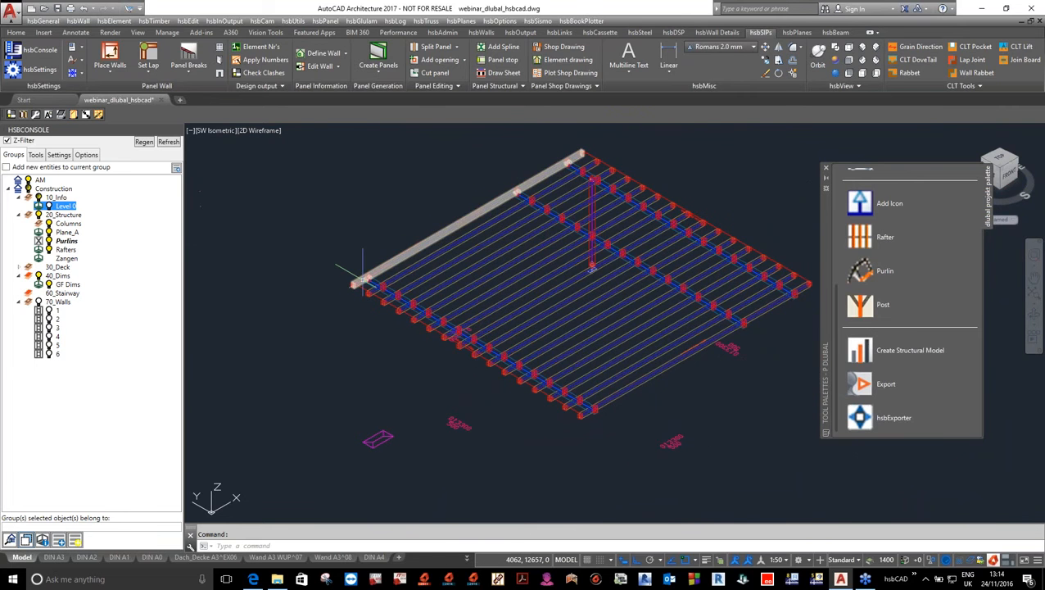
{"action": "scroll", "coordinate": [363, 278], "scroll_direction": "up", "scroll_amount": 5}
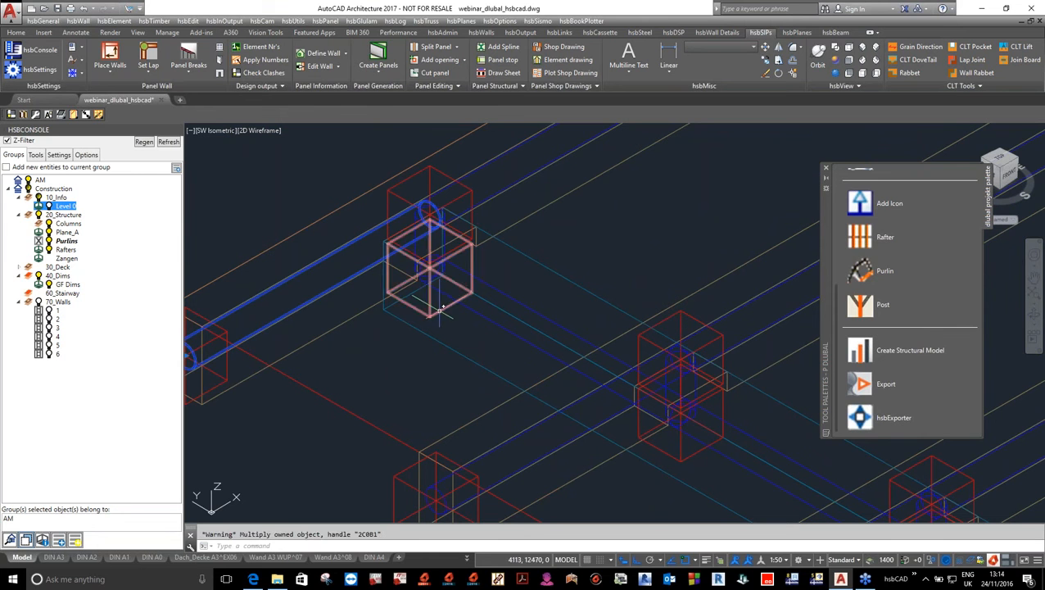
Step: Select all structural model members and nodes and add them exclusively to the AM group
{"action": "type", "text": "-"}
{"action": "key", "text": "Escape"}
{"action": "right_click", "coordinate": [40, 180]}
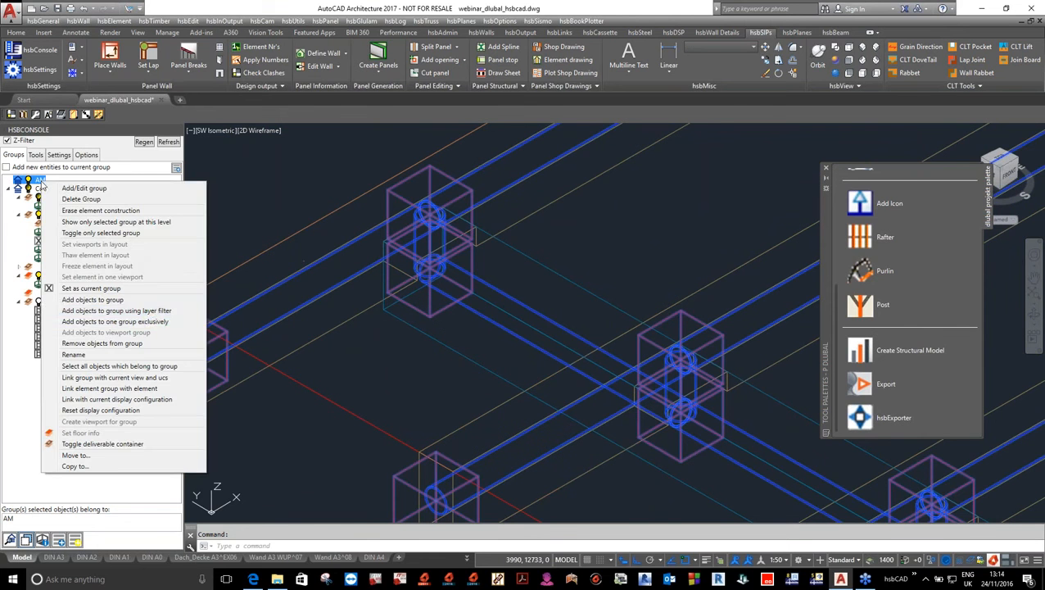
{"action": "left_click", "coordinate": [115, 321]}
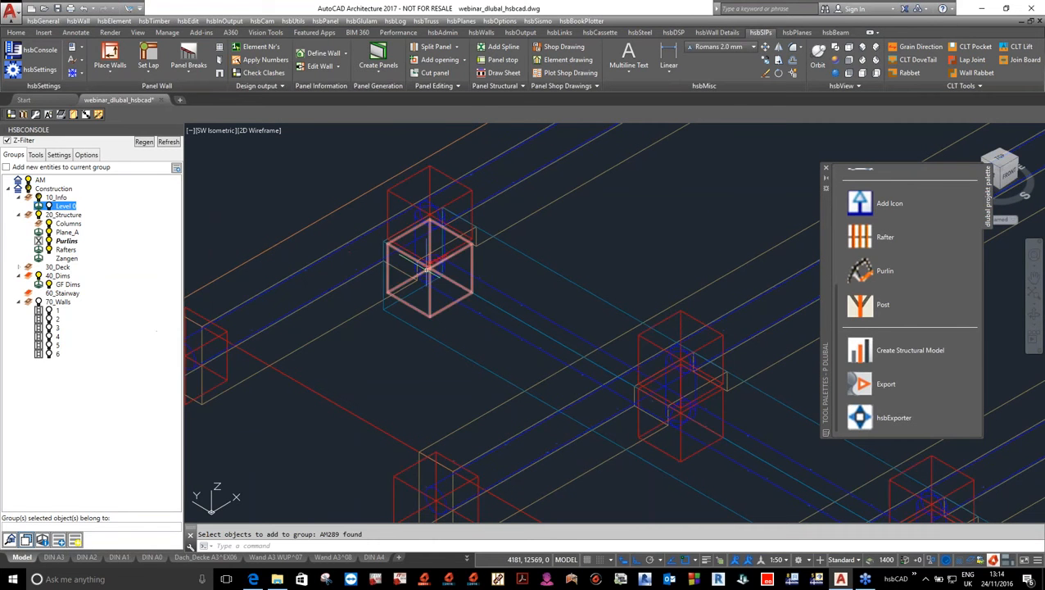
{"action": "scroll", "coordinate": [413, 268], "scroll_direction": "down", "scroll_amount": 10}
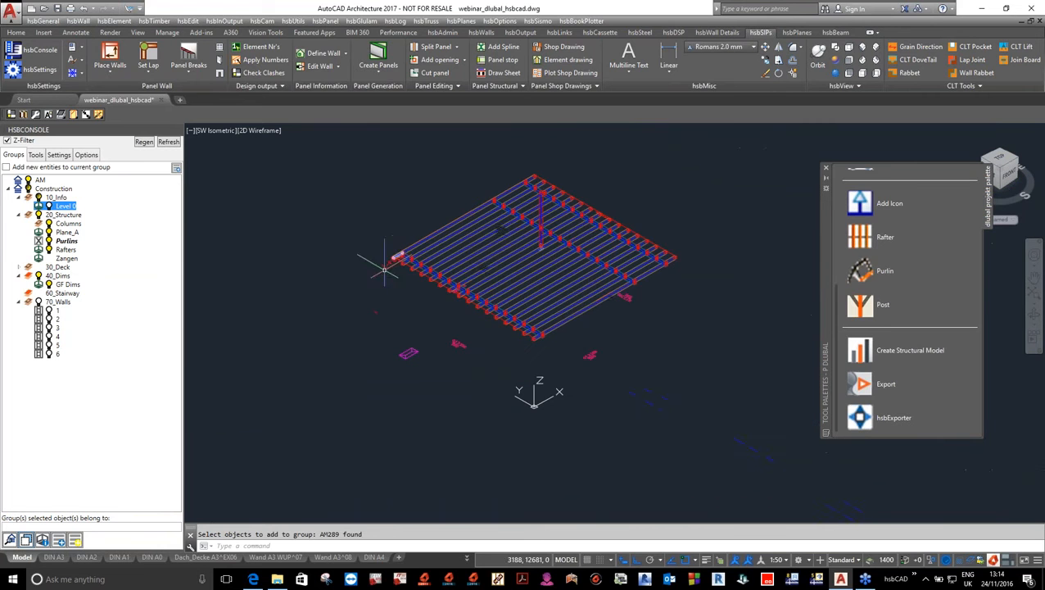
Step: Export the whole roof structure as an STP file for Dlubal, creating the DSTV file with a free node member length of 200
{"action": "left_click", "coordinate": [867, 387]}
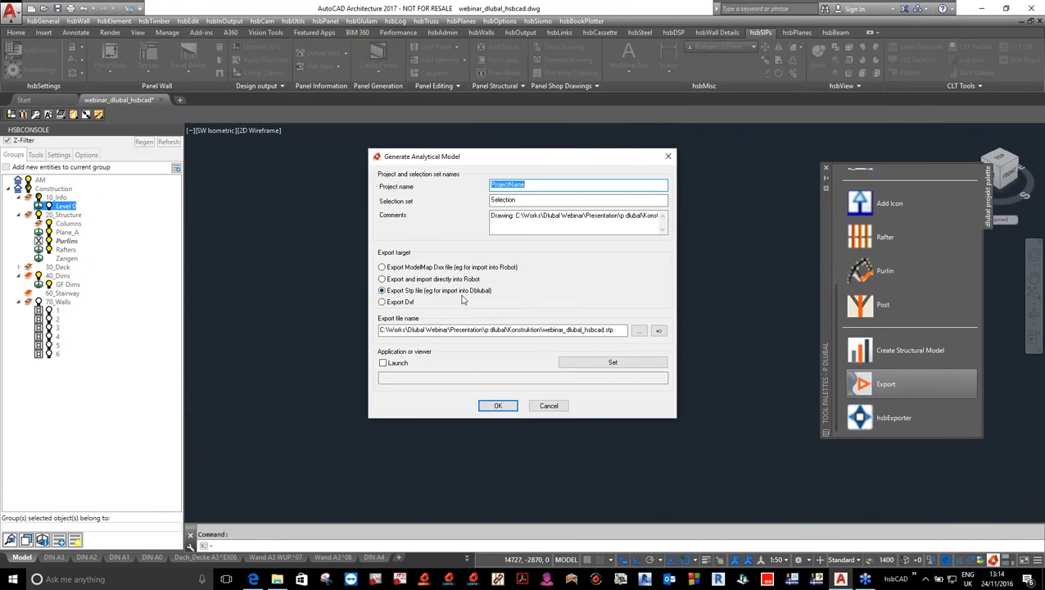
{"action": "left_click", "coordinate": [498, 406]}
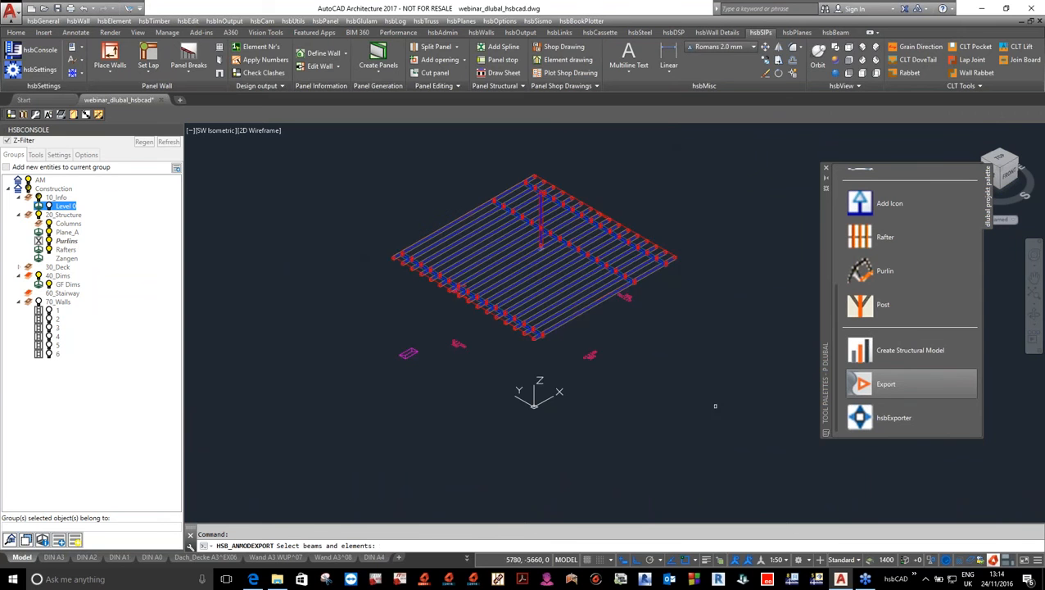
{"action": "left_click", "coordinate": [721, 417]}
{"action": "left_click", "coordinate": [349, 130]}
{"action": "key", "text": "Return"}
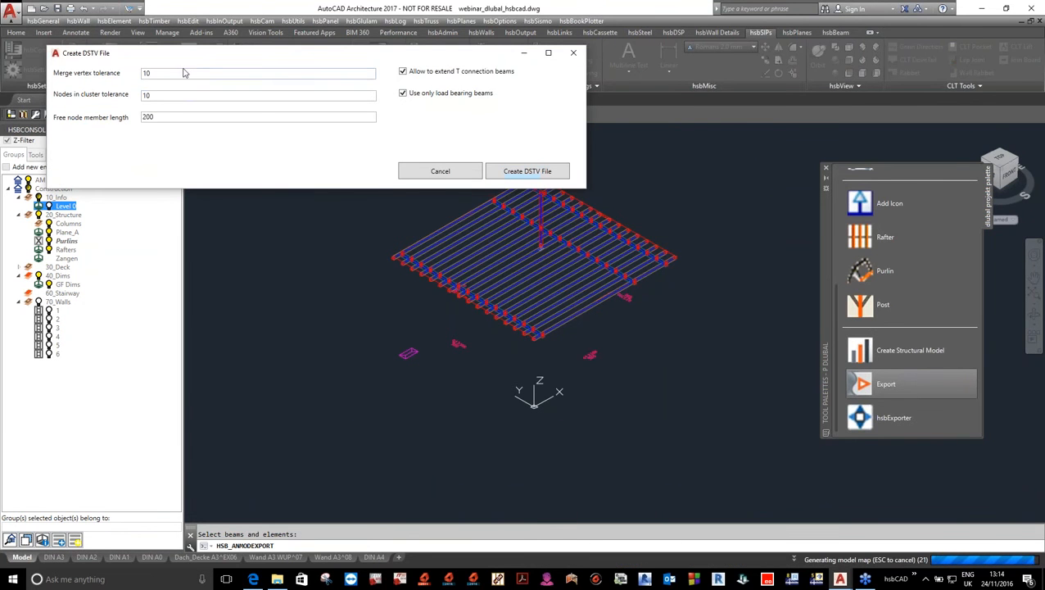
{"action": "left_click", "coordinate": [170, 117]}
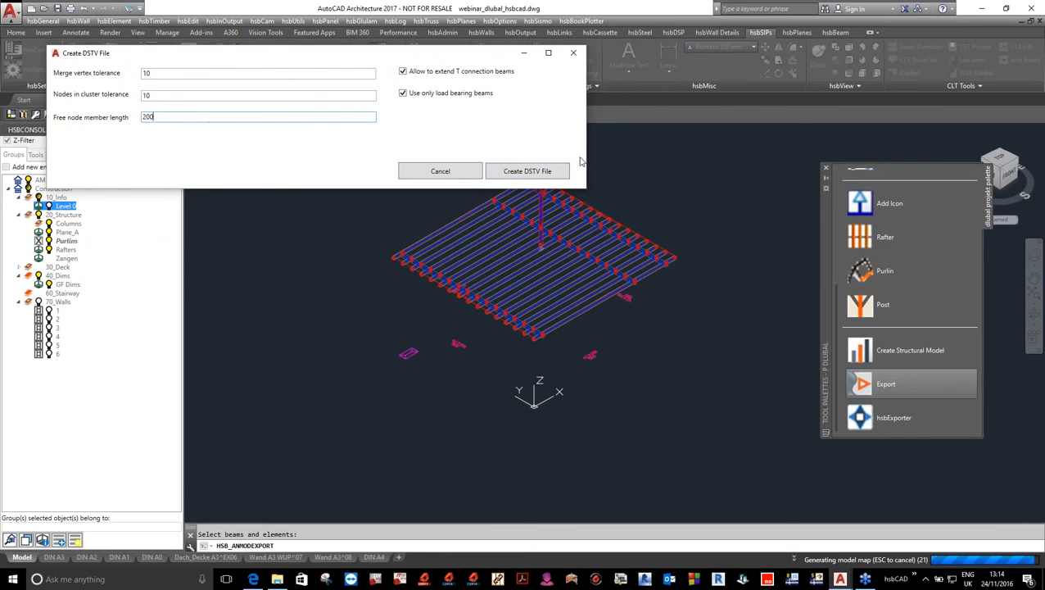
{"action": "left_click", "coordinate": [525, 172]}
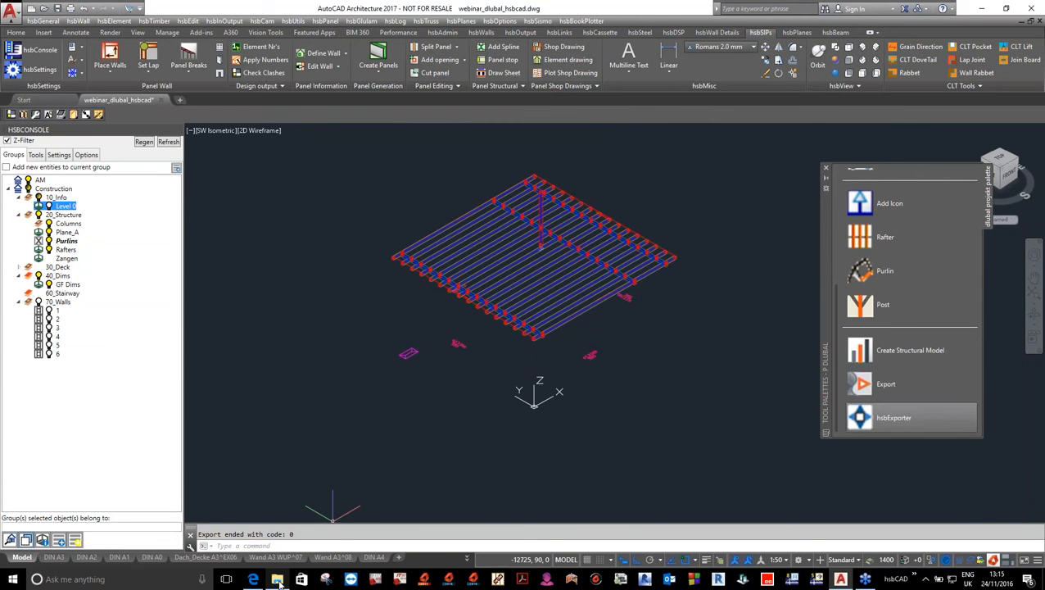
Step: Check the Konstruktion folder in File Explorer for the exported webinar_dlubal_hsbcad.stp file, and return to the drawing
{"action": "mouse_move", "coordinate": [279, 580]}
{"action": "left_click", "coordinate": [286, 544]}
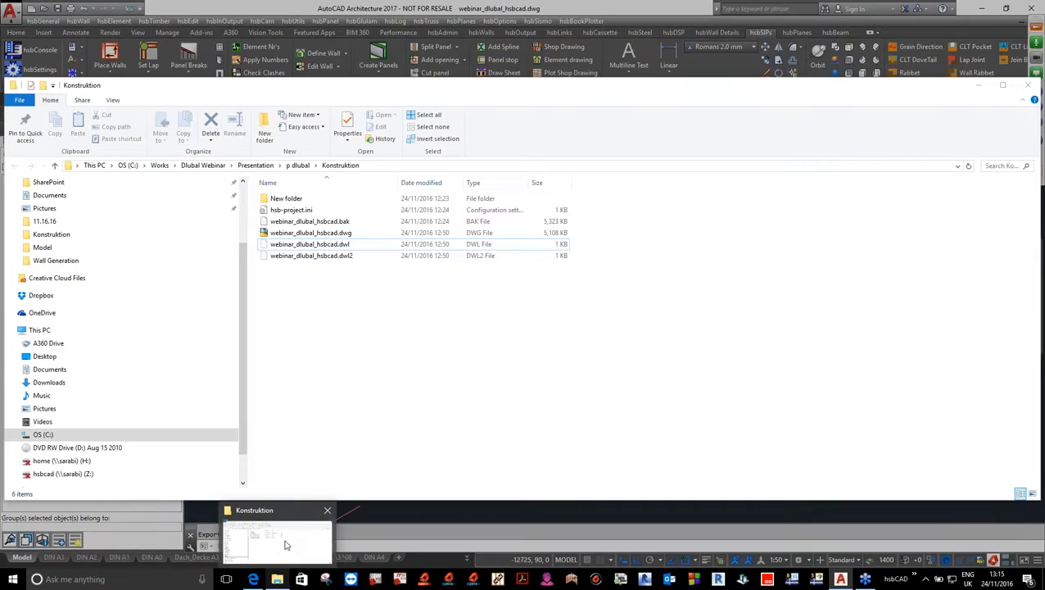
{"action": "left_click", "coordinate": [324, 268]}
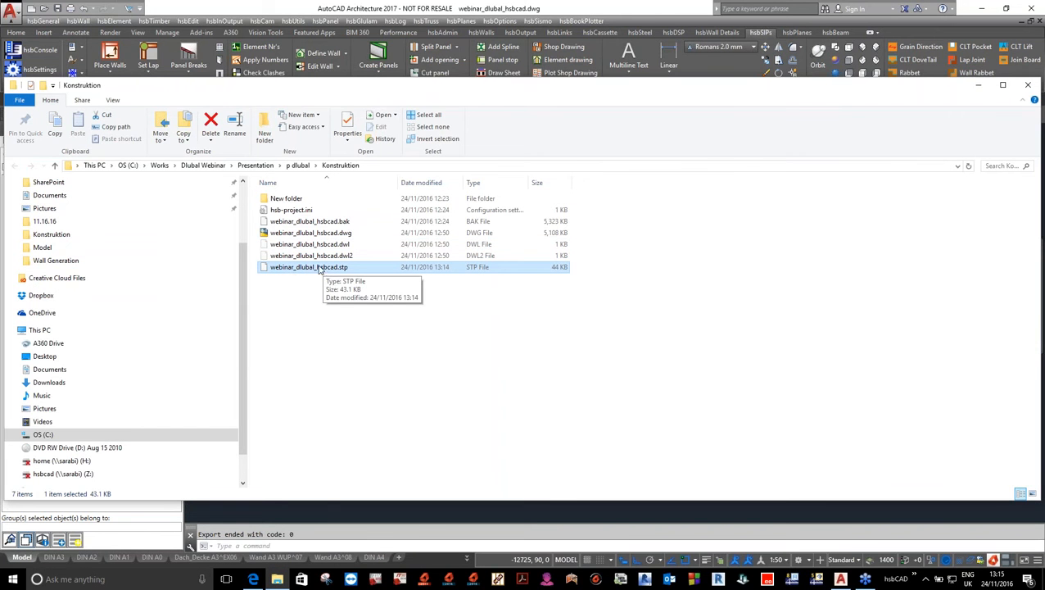
{"action": "left_click", "coordinate": [383, 509]}
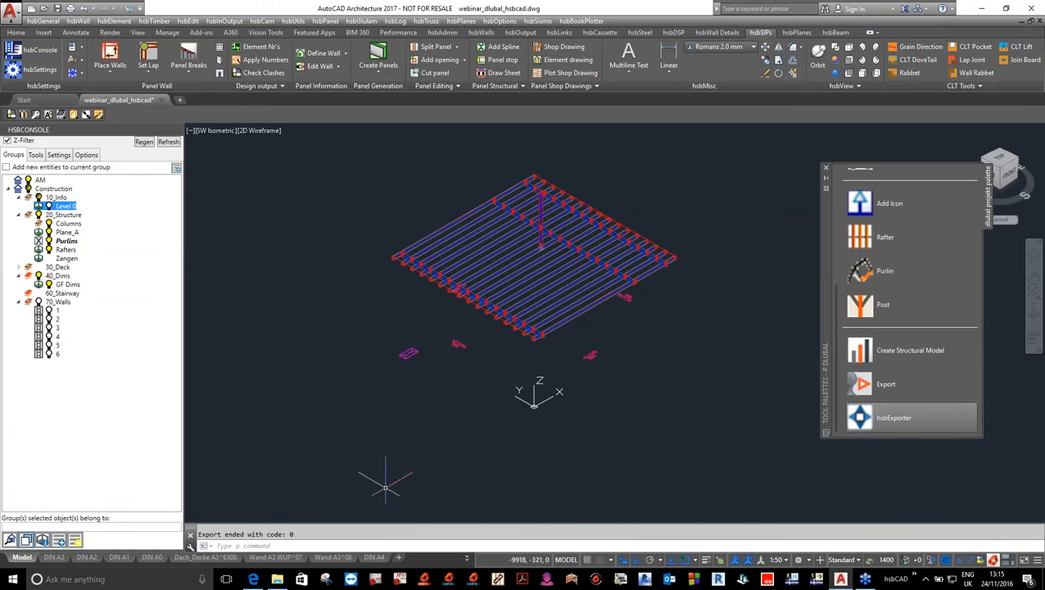
Step: Hide the AM and Construction groups and make only the 70_Walls group visible
{"action": "left_click", "coordinate": [30, 190]}
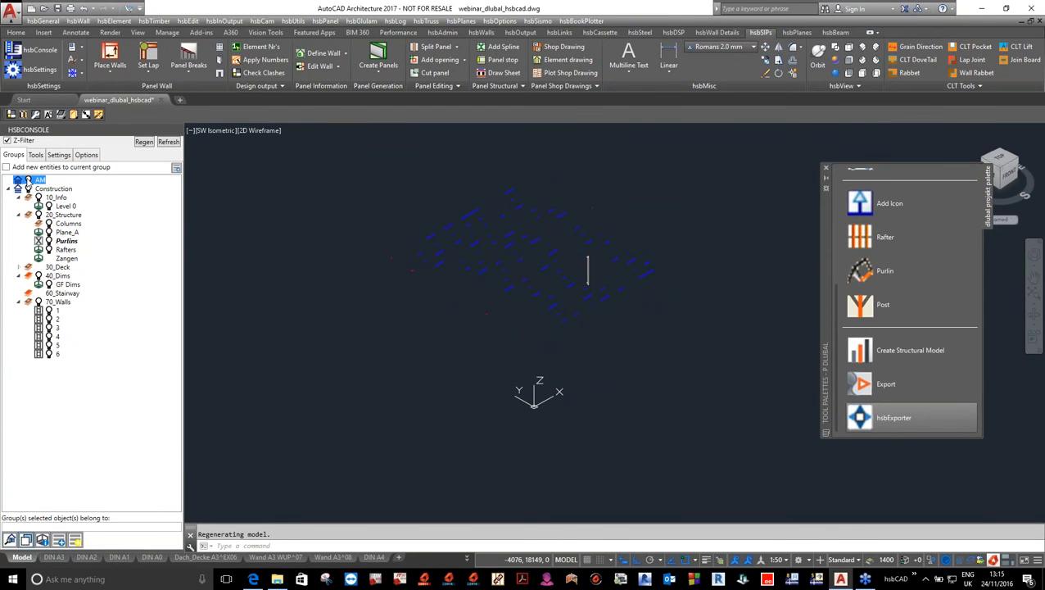
{"action": "left_click", "coordinate": [49, 302]}
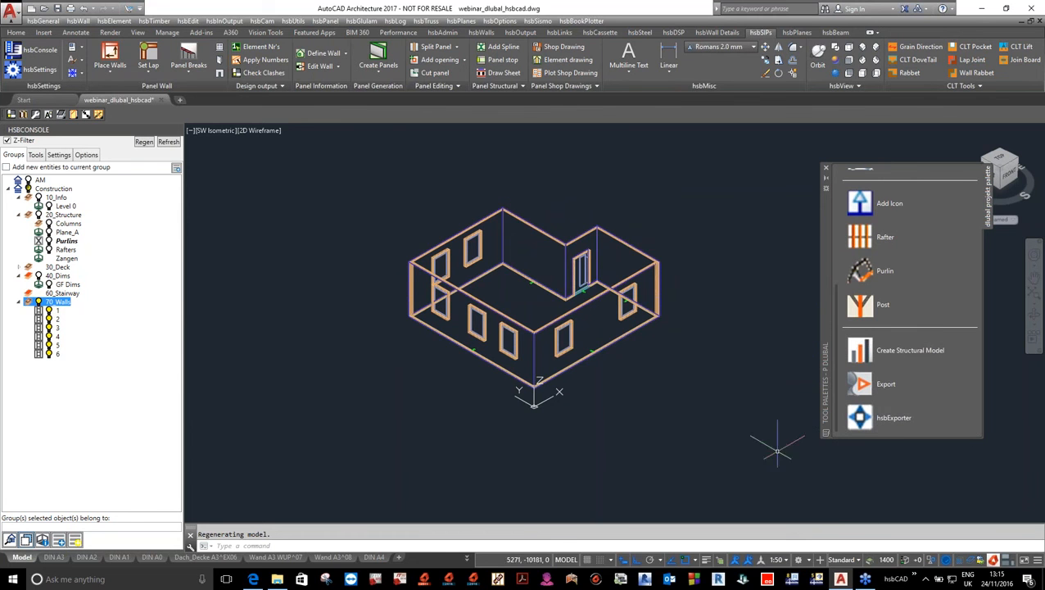
Step: Export all wall elements in the drawing with hsbExporter as webinar_dlubal_hsbcad, using the IFC group and the Konstruktion destination folder
{"action": "left_click", "coordinate": [871, 423]}
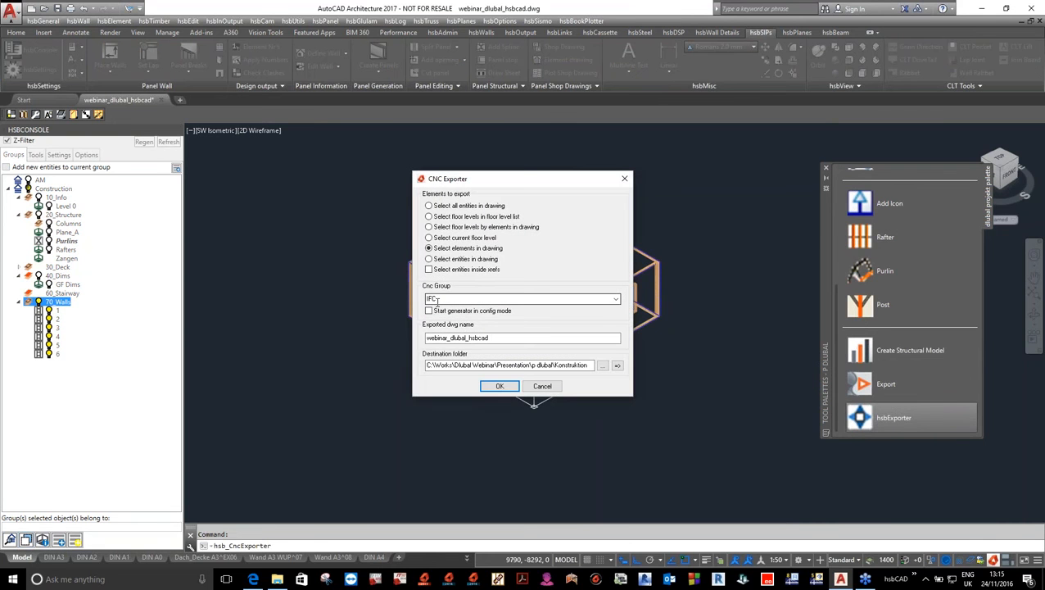
{"action": "left_click", "coordinate": [499, 385]}
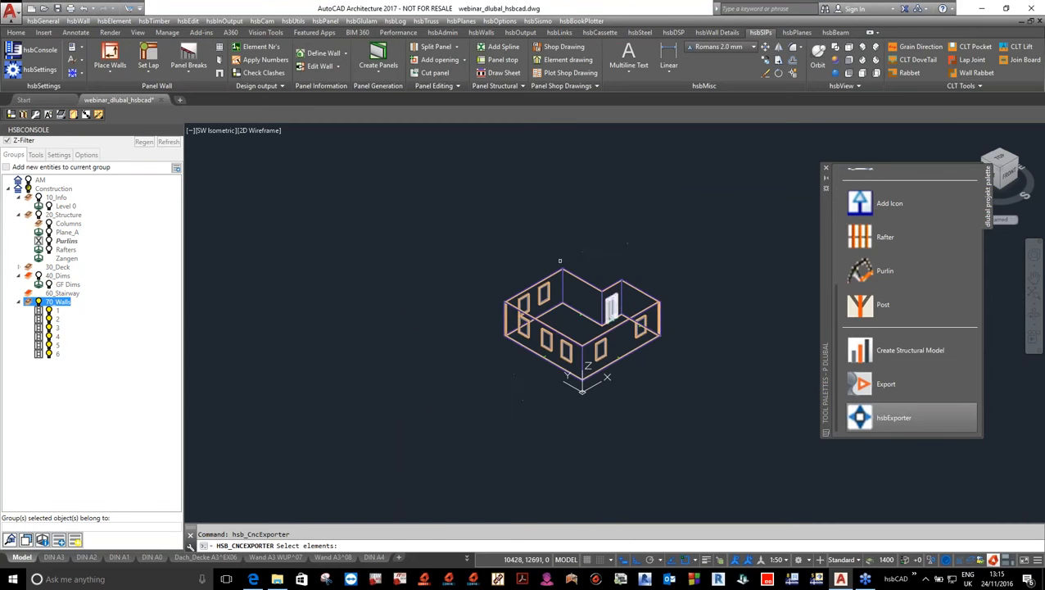
{"action": "left_click", "coordinate": [443, 205]}
{"action": "left_click", "coordinate": [710, 415]}
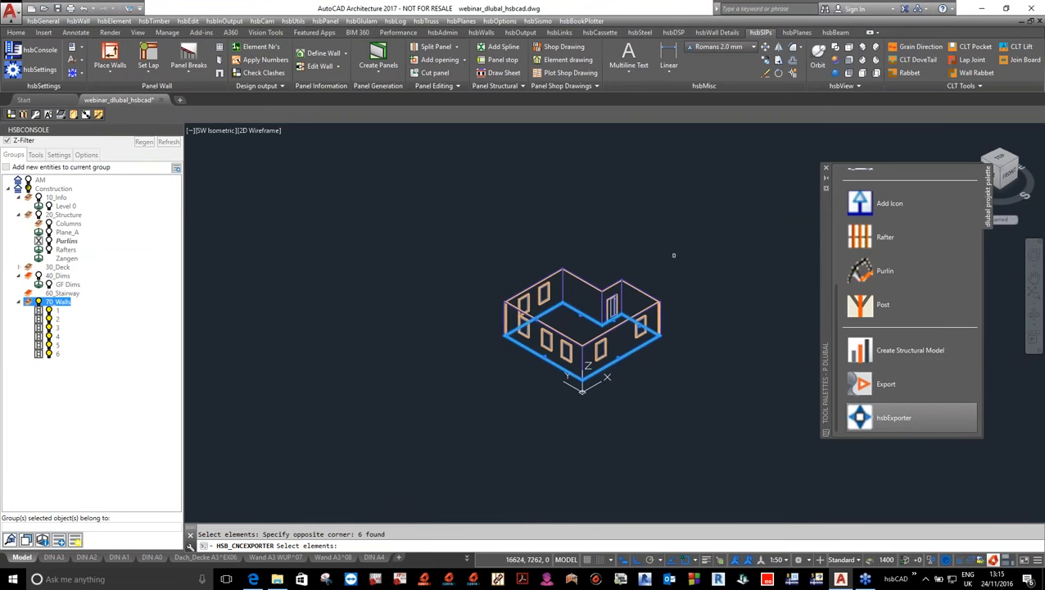
{"action": "key", "text": "Return"}
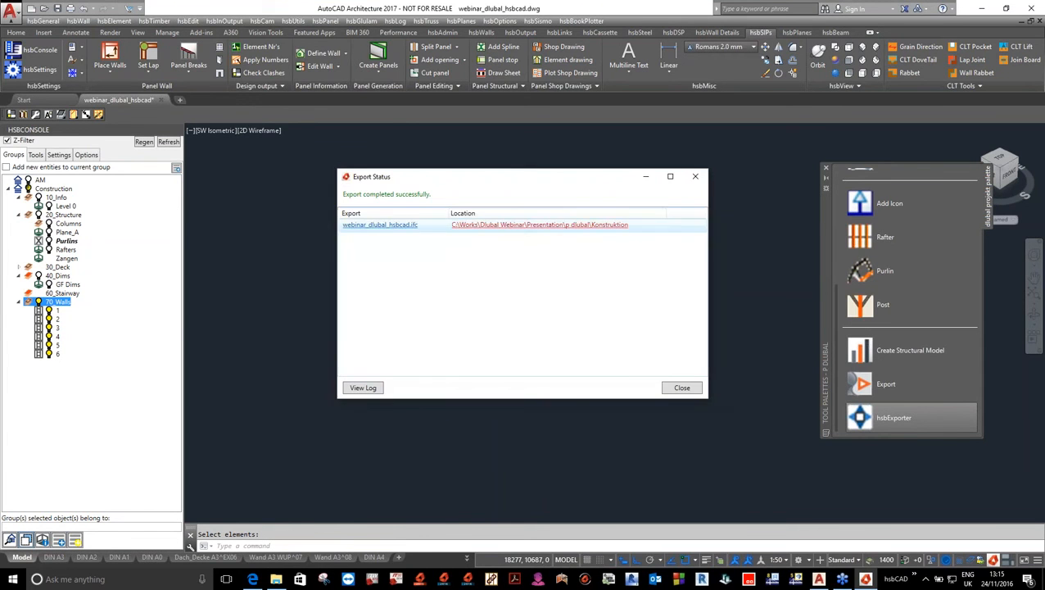
Step: Open the exported webinar_dlubal_hsbcad.ifc from the Konstruktion folder in Solibri Model Viewer and inspect the walls in 3D
{"action": "left_click", "coordinate": [276, 579]}
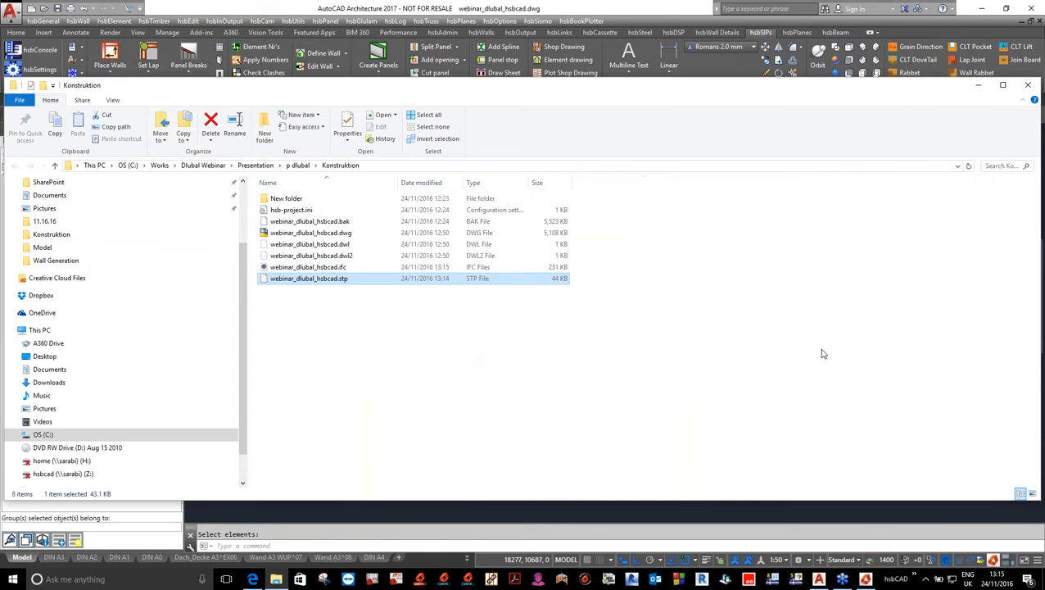
{"action": "left_click", "coordinate": [326, 270]}
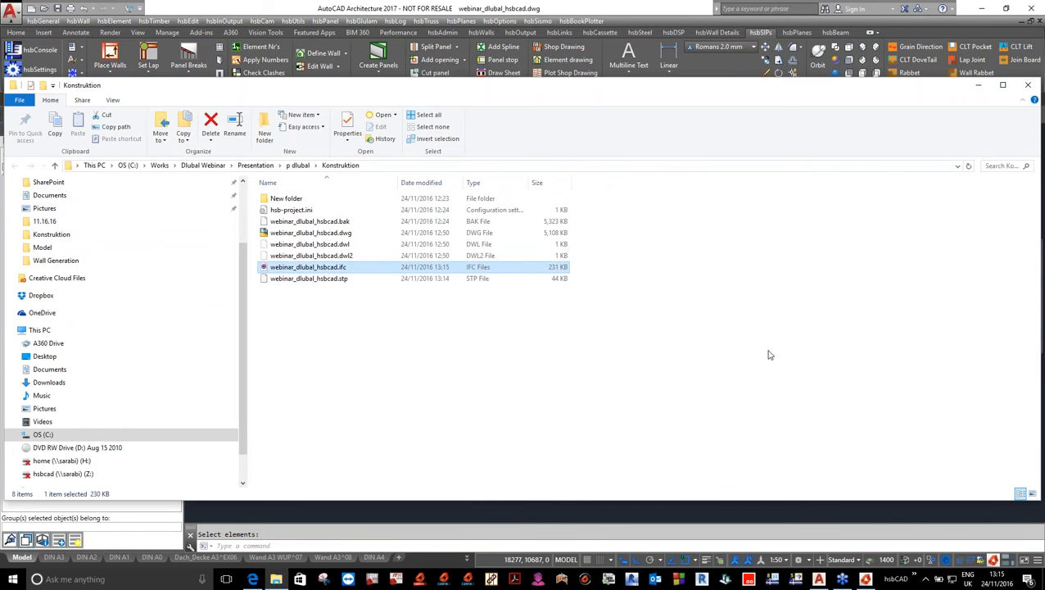
{"action": "double_click", "coordinate": [331, 269]}
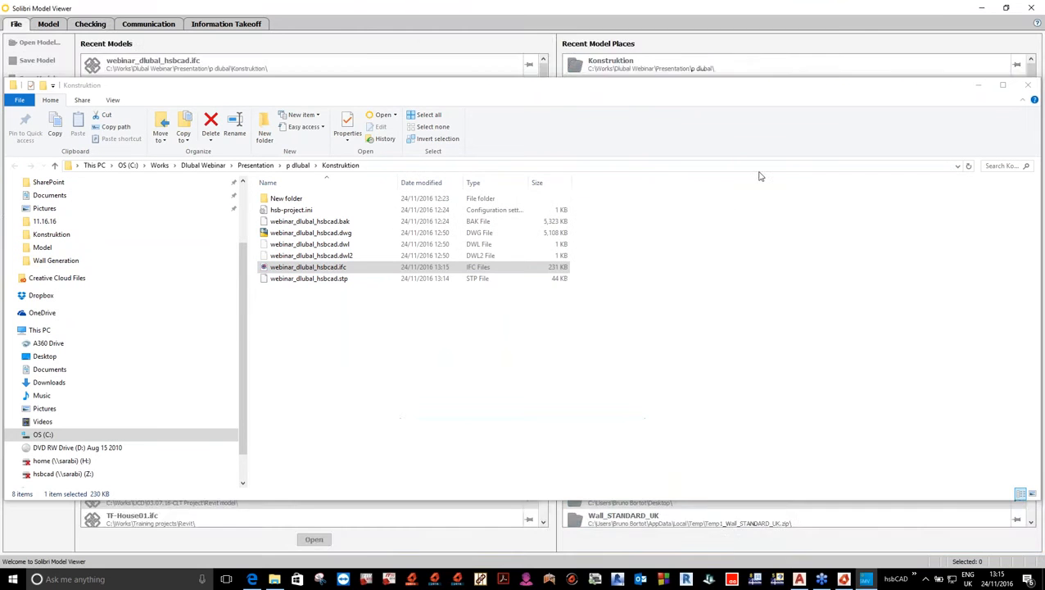
{"action": "left_click", "coordinate": [981, 87]}
{"action": "left_click_drag", "start_coordinate": [704, 307], "coordinate": [660, 365]}
{"action": "right_click", "coordinate": [516, 137]}
Step: Expand the model tree in the Information Takeoff view down to Building Element Part.0.1.1 and examine that wall panel's properties
{"action": "left_click", "coordinate": [215, 24]}
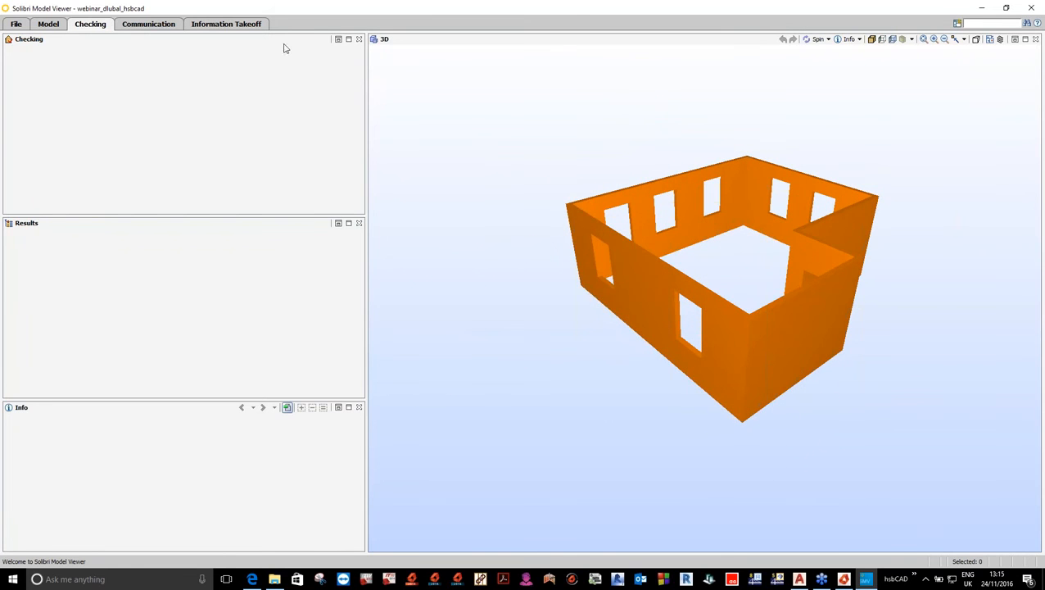
{"action": "left_click", "coordinate": [240, 27]}
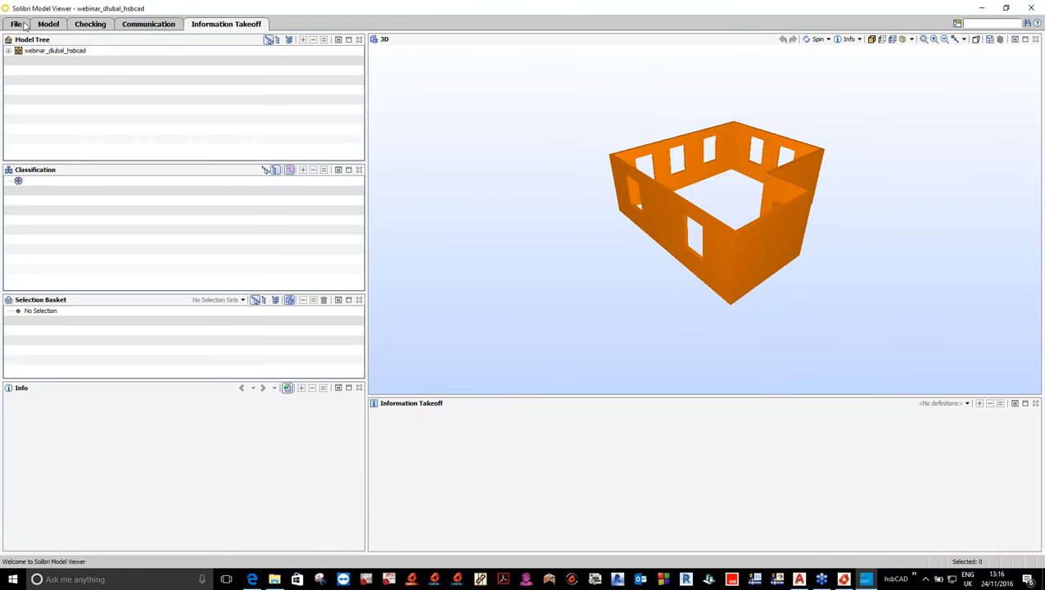
{"action": "left_click", "coordinate": [8, 52]}
{"action": "left_click", "coordinate": [18, 60]}
{"action": "left_click", "coordinate": [28, 71]}
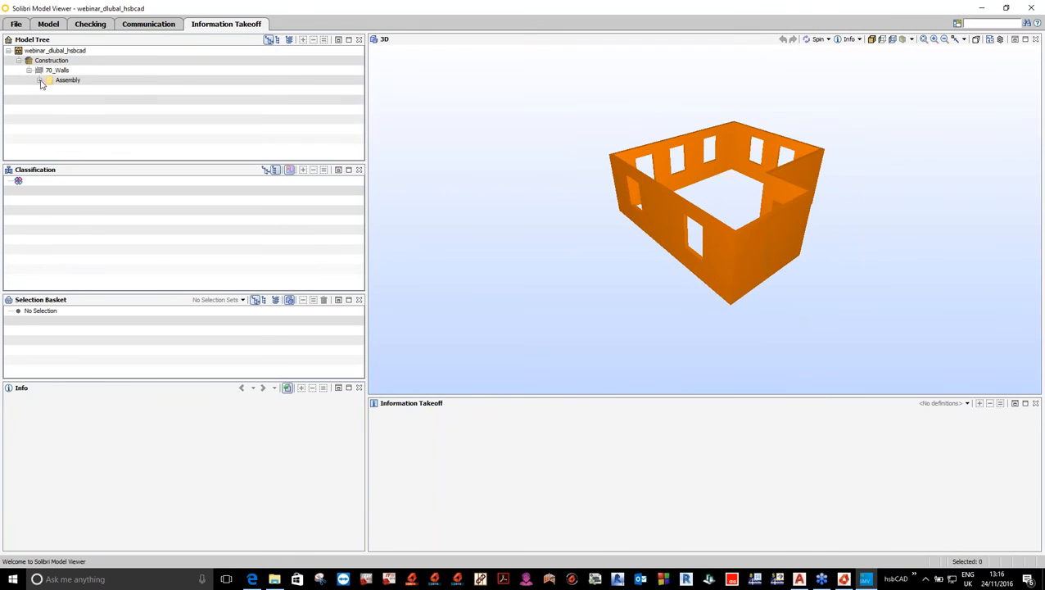
{"action": "left_click", "coordinate": [40, 80]}
{"action": "left_click", "coordinate": [49, 90]}
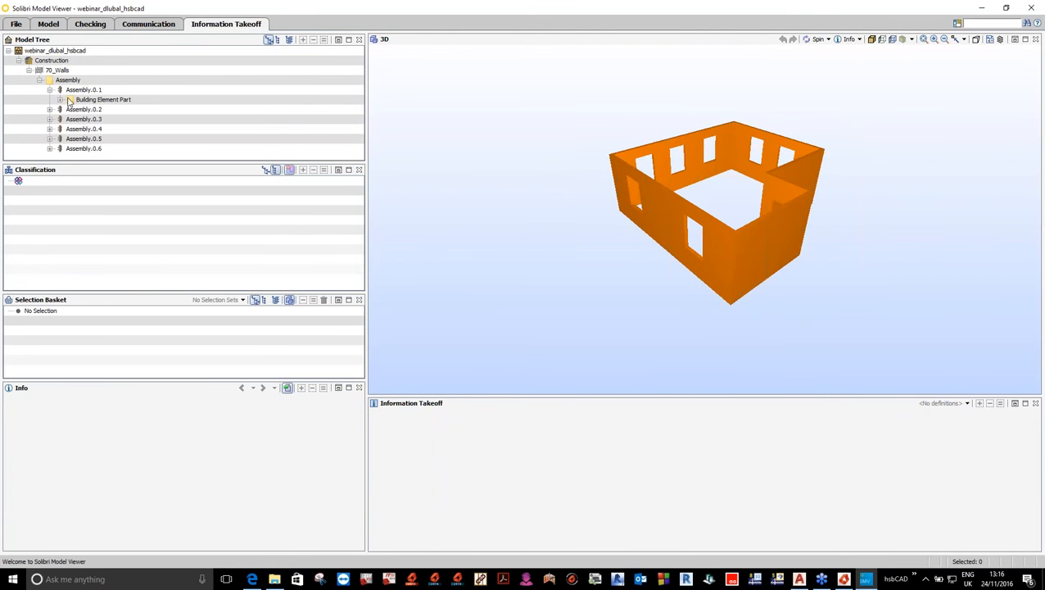
{"action": "left_click", "coordinate": [60, 99]}
{"action": "left_click", "coordinate": [115, 110]}
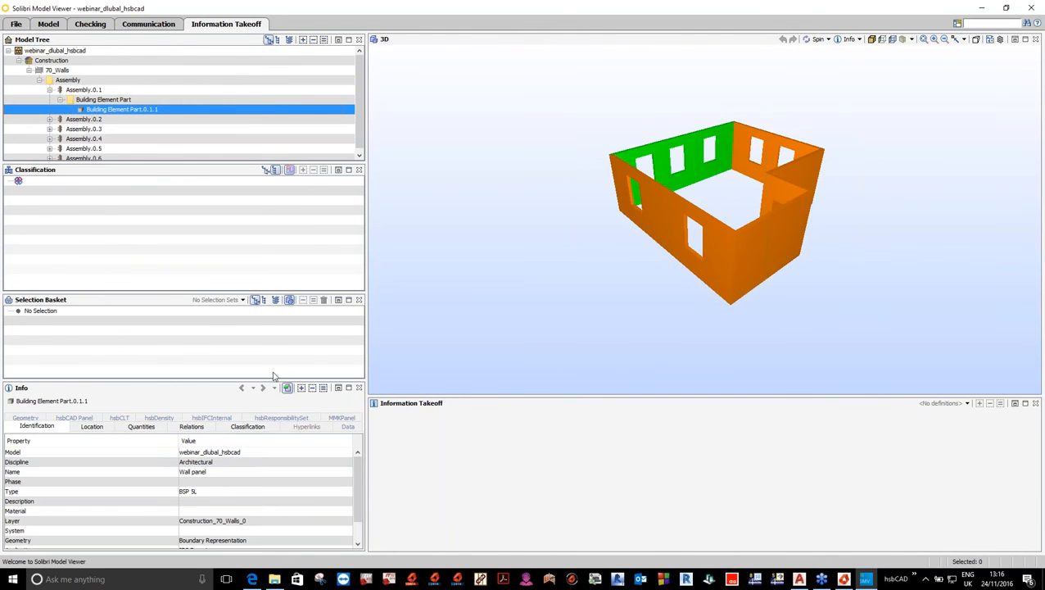
{"action": "scroll", "coordinate": [347, 536], "scroll_direction": "down", "scroll_amount": 2}
{"action": "scroll", "coordinate": [349, 524], "scroll_direction": "up", "scroll_amount": 2}
Step: Close Solibri Model Viewer and check the exported STP and IFC files in the Konstruktion folder in File Explorer
{"action": "left_click", "coordinate": [1032, 8]}
{"action": "left_click", "coordinate": [276, 579]}
{"action": "left_click", "coordinate": [342, 280]}
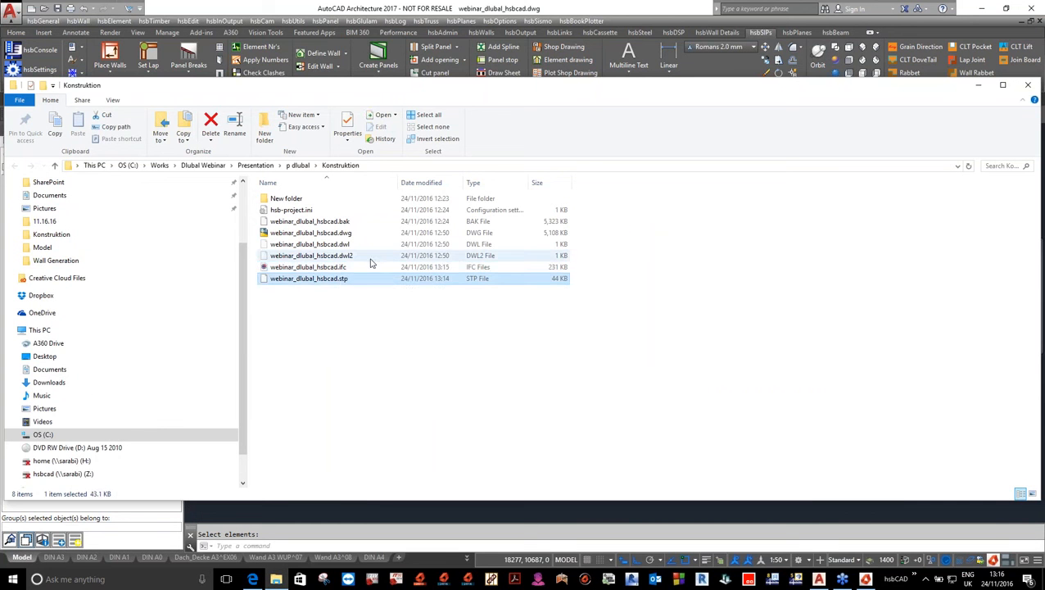
{"action": "left_click", "coordinate": [330, 268]}
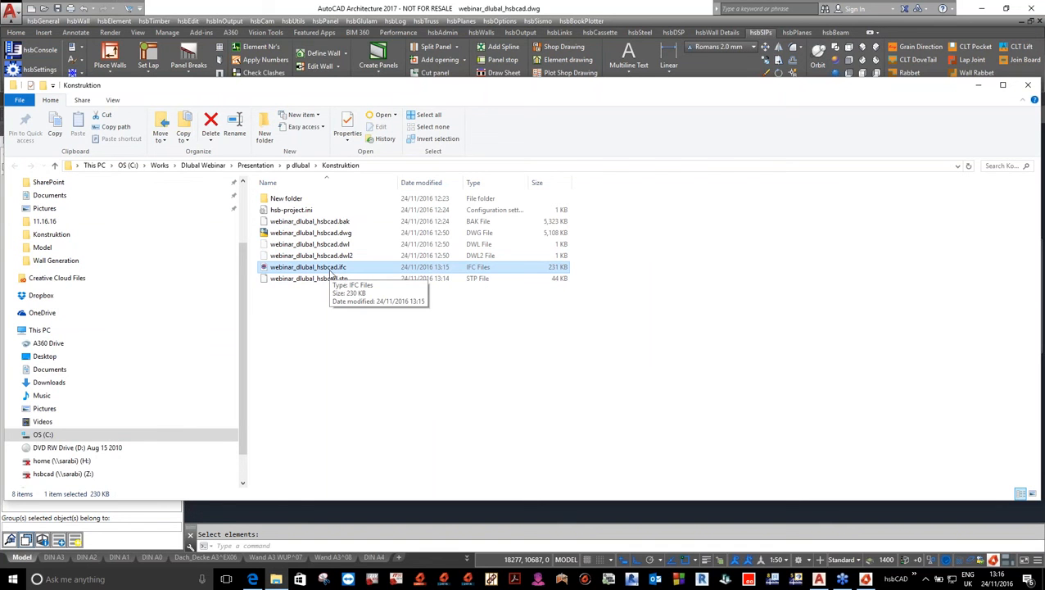
{"action": "left_click", "coordinate": [843, 579]}
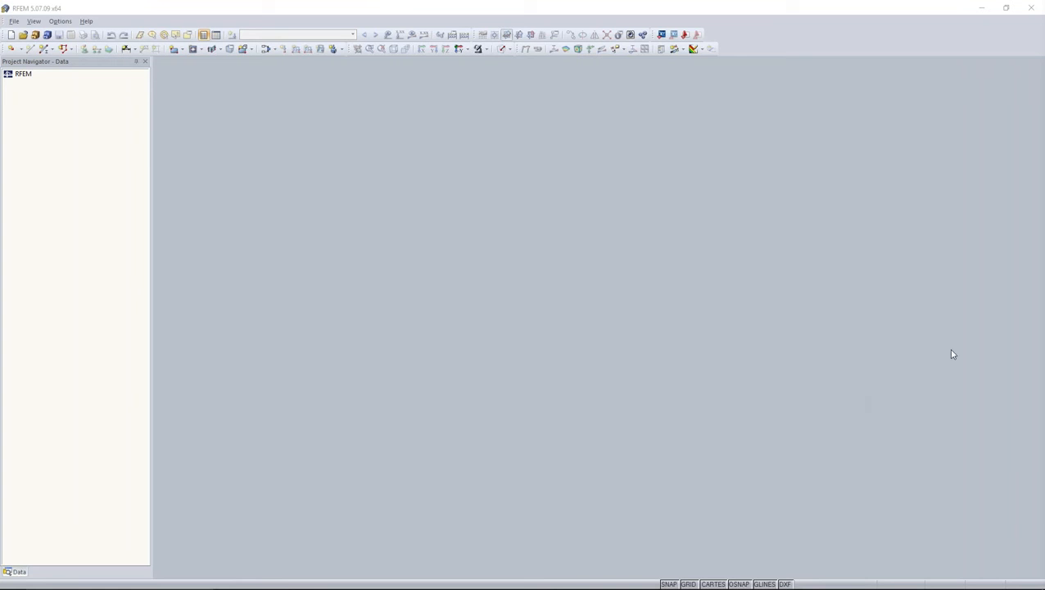
Step: Switch to RFEM and import webinar_dlubal_hsbcad.ifc from the 24112016 folder as a new model
{"action": "left_click_drag", "start_coordinate": [1044, 285], "coordinate": [743, 123]}
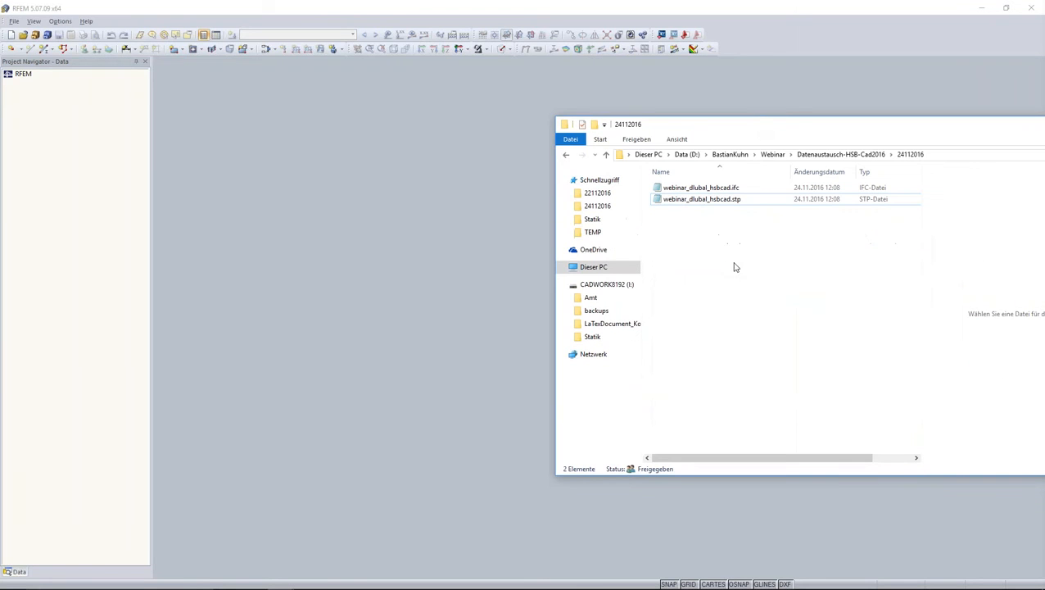
{"action": "left_click", "coordinate": [716, 190]}
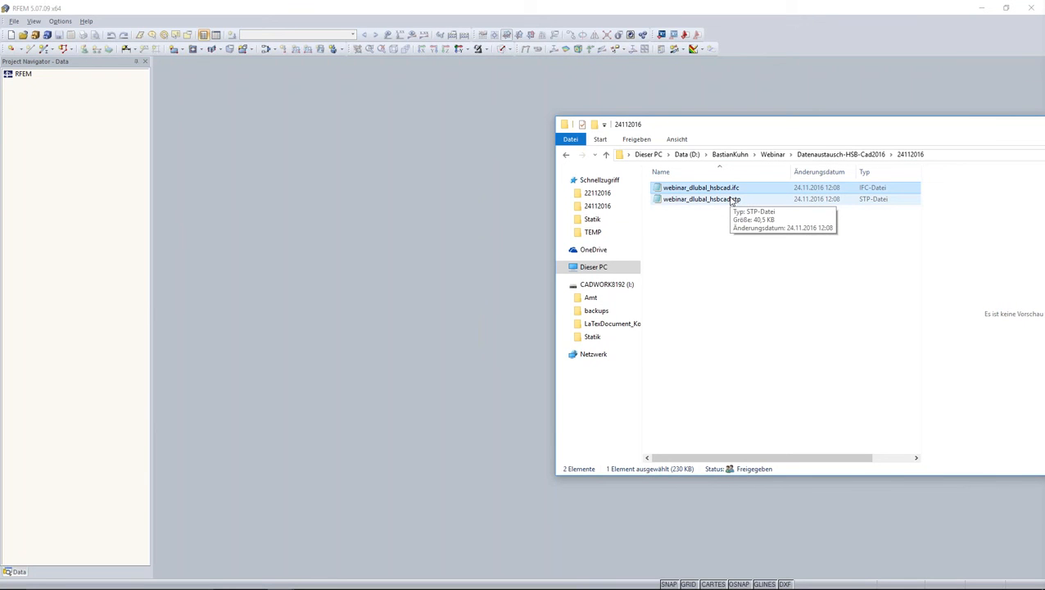
{"action": "left_click_drag", "start_coordinate": [737, 123], "coordinate": [749, 77]}
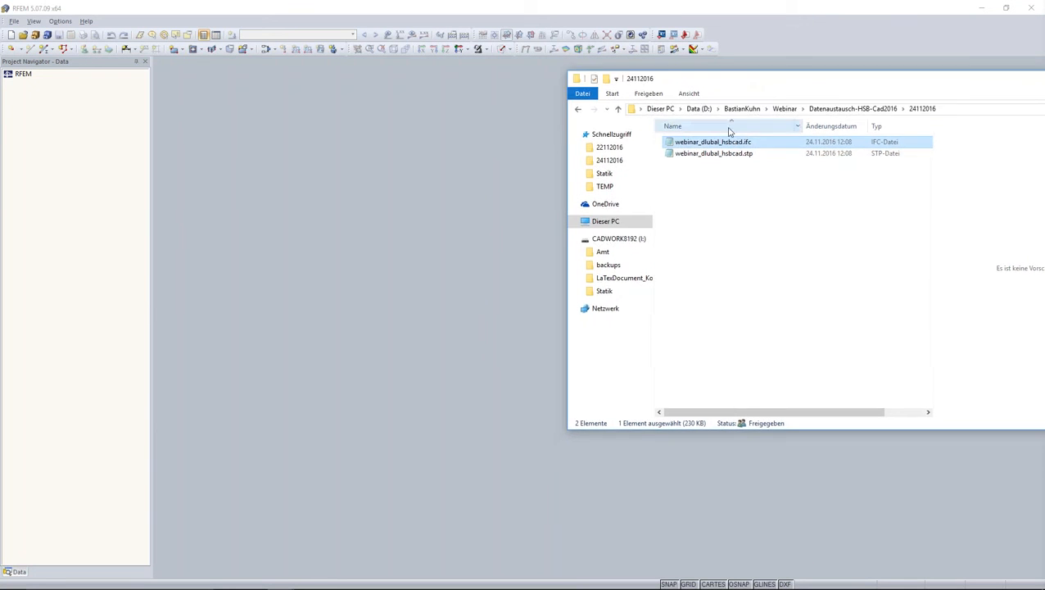
{"action": "left_click_drag", "start_coordinate": [732, 139], "coordinate": [406, 219]}
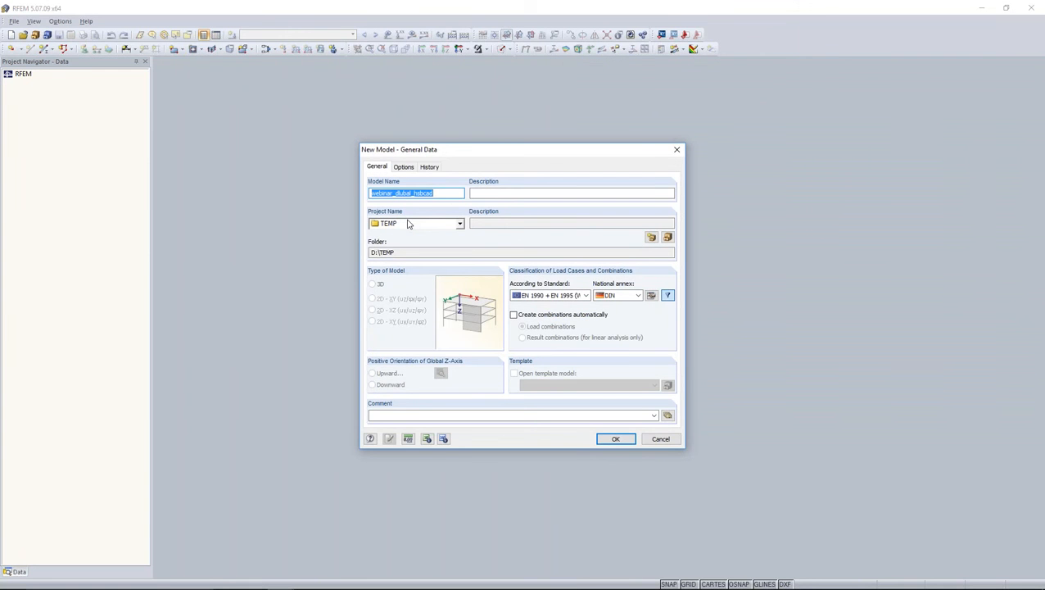
Step: Enable the CAD/BIM model option for the new model and return to its general data
{"action": "left_click", "coordinate": [403, 166]}
{"action": "left_click", "coordinate": [372, 376]}
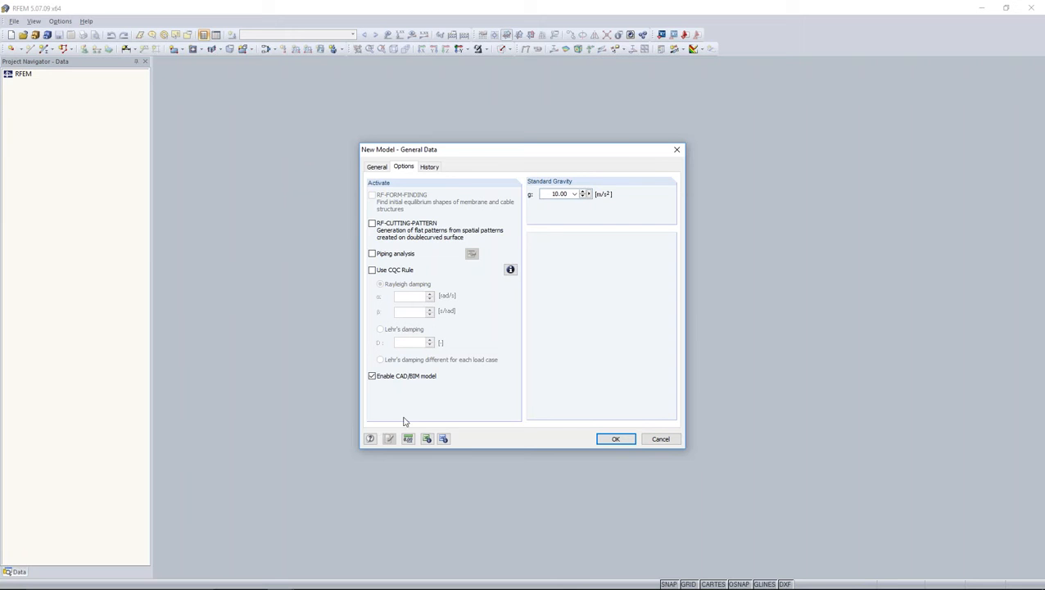
{"action": "left_click", "coordinate": [376, 168]}
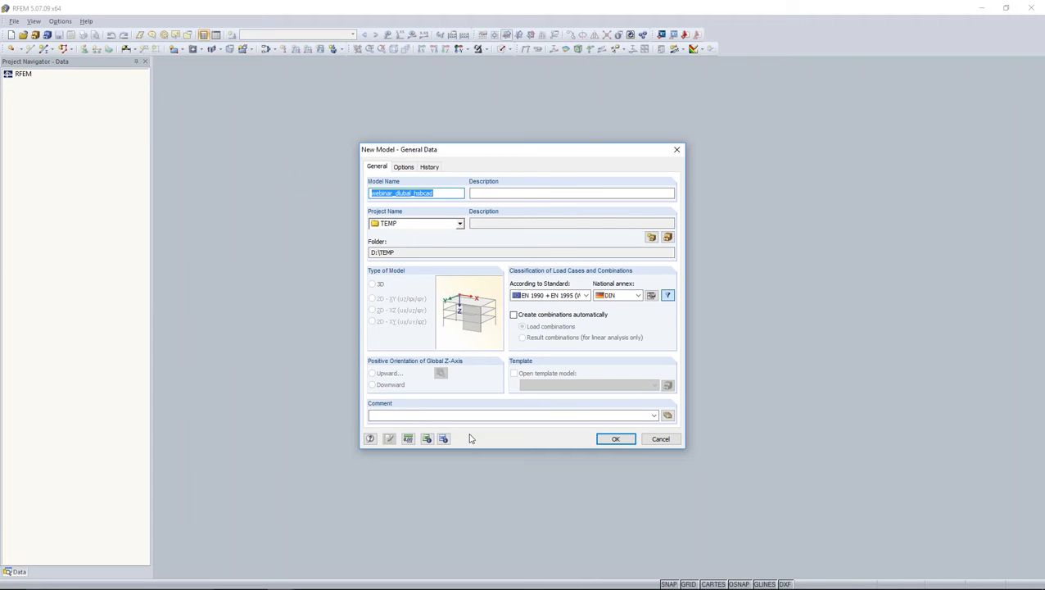
Step: Activate automatic load combinations, set the national annex to BS (United Kingdom), and create the model
{"action": "left_click", "coordinate": [514, 314]}
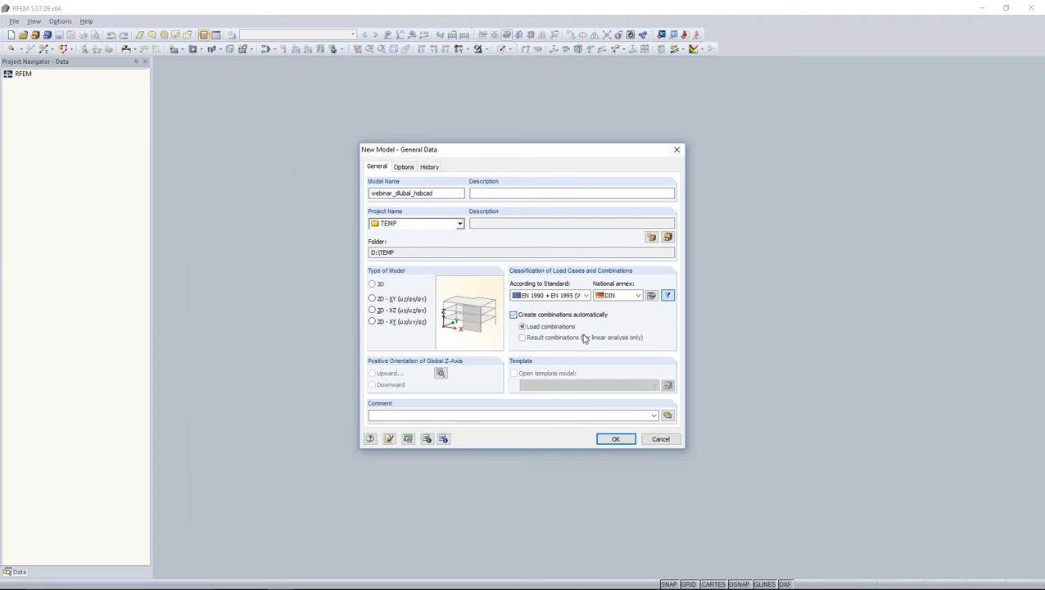
{"action": "left_click", "coordinate": [614, 296]}
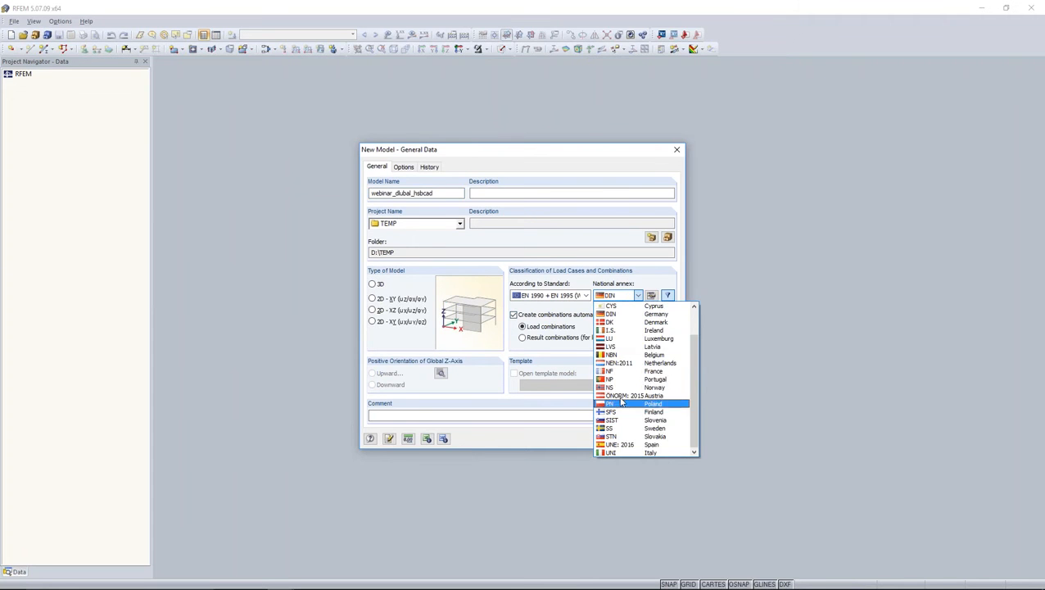
{"action": "scroll", "coordinate": [622, 381], "scroll_direction": "up", "scroll_amount": 2}
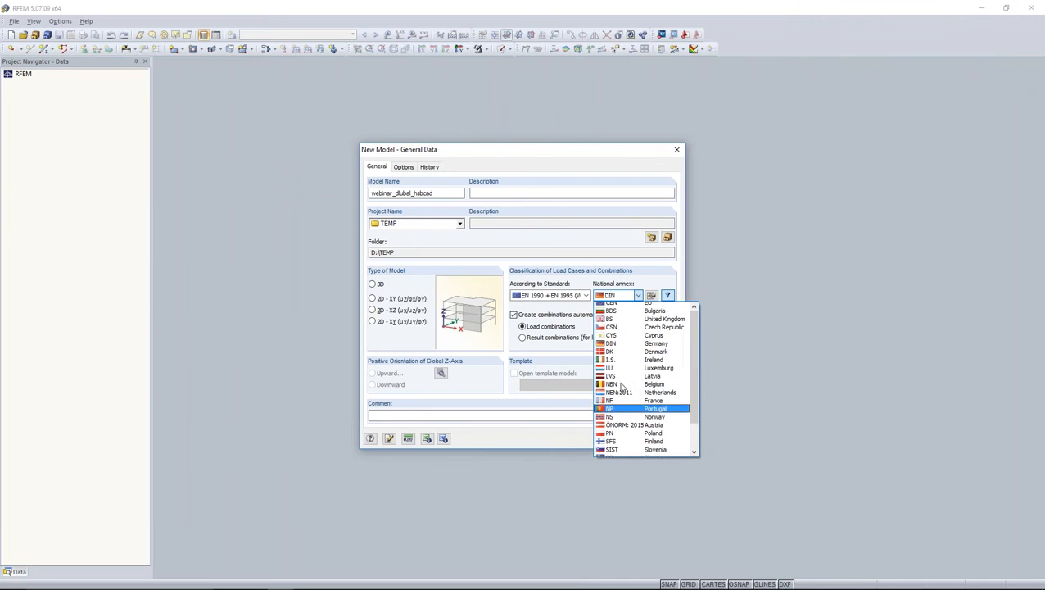
{"action": "left_click", "coordinate": [619, 323]}
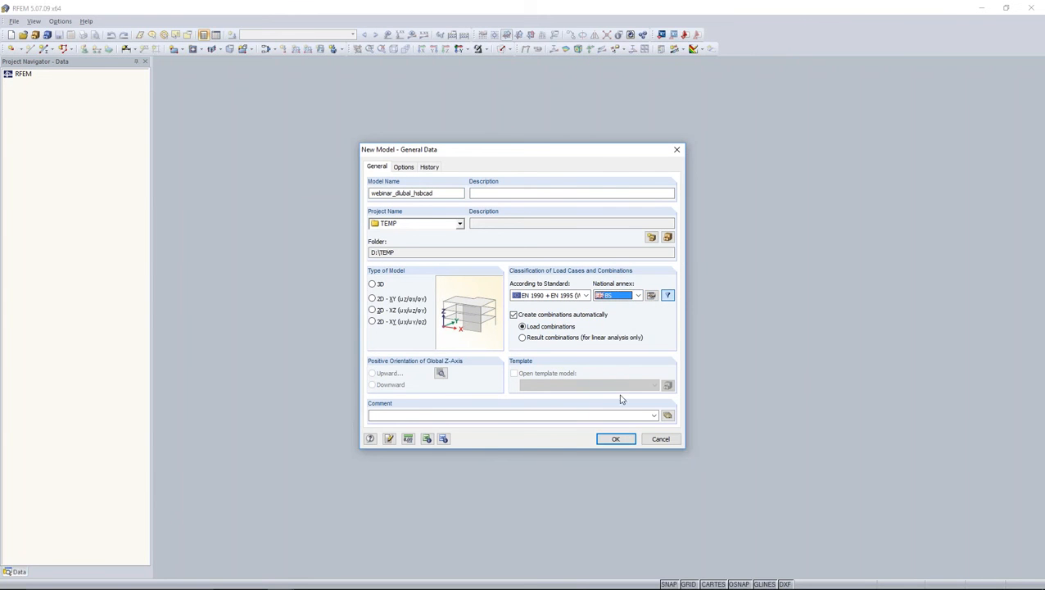
{"action": "left_click", "coordinate": [616, 438]}
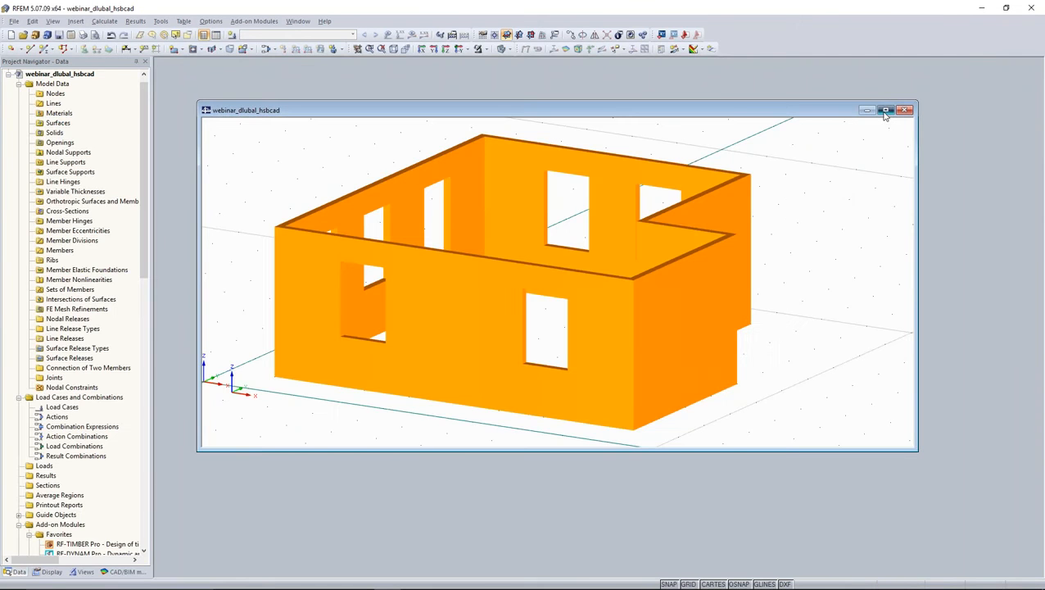
Step: Maximize the imported wall model and toggle the visibility of webinar_dlubal_hsbcad.ifc among the CAD/BIM models
{"action": "left_click", "coordinate": [885, 109]}
{"action": "middle_click_drag", "start_coordinate": [632, 244], "coordinate": [660, 159]}
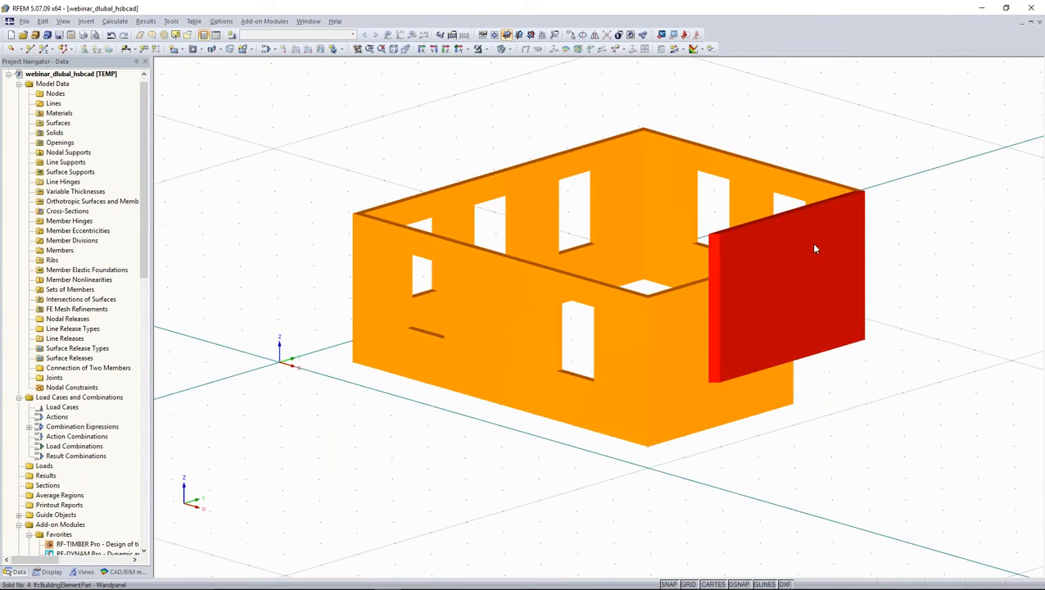
{"action": "middle_click_drag", "start_coordinate": [724, 233], "coordinate": [529, 291], "text": "ctrl"}
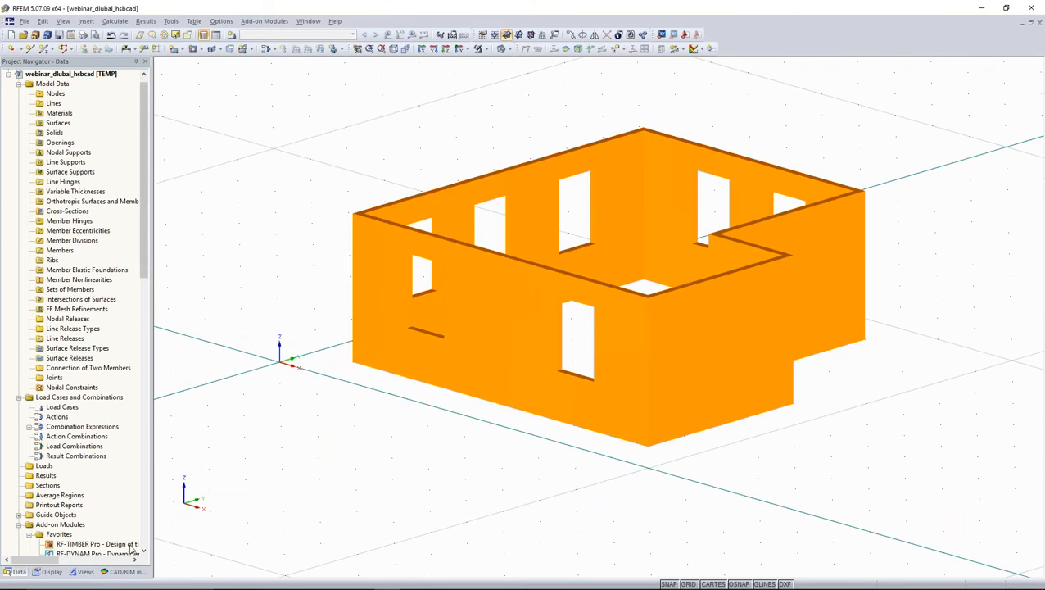
{"action": "left_click", "coordinate": [121, 572]}
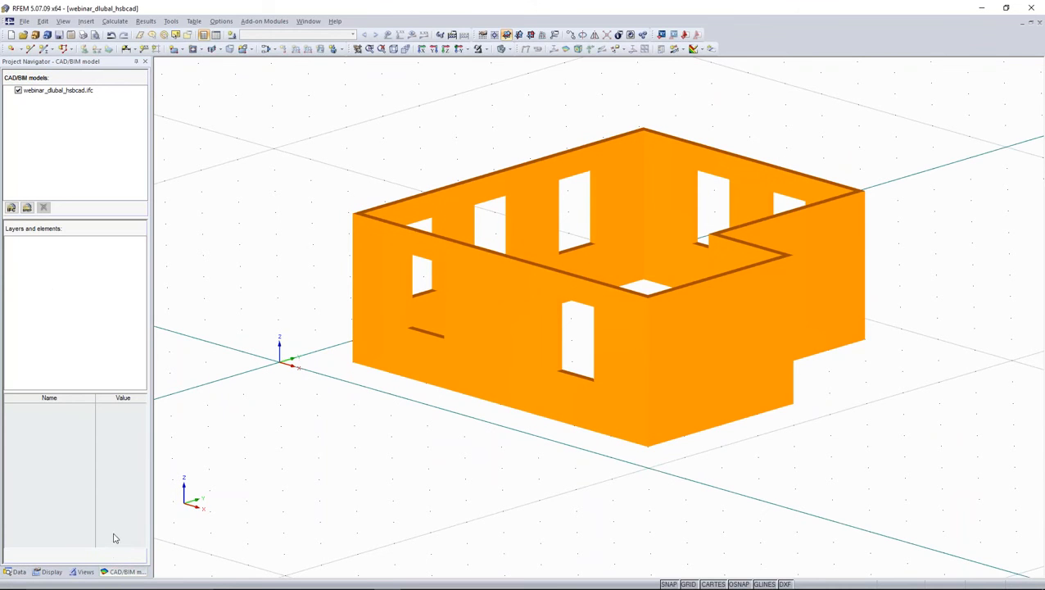
{"action": "left_click", "coordinate": [18, 91]}
{"action": "left_click", "coordinate": [18, 91]}
{"action": "left_click", "coordinate": [18, 91]}
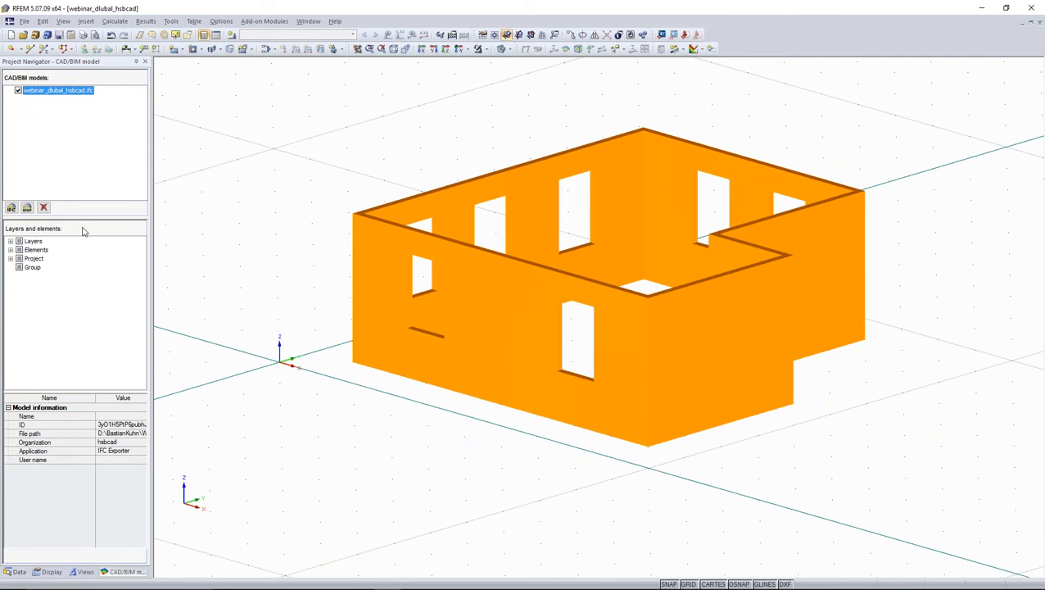
Step: Expand the IfcBuildingElementPart elements and examine the information of the first two wall panels
{"action": "left_click", "coordinate": [11, 249]}
{"action": "left_click", "coordinate": [19, 258]}
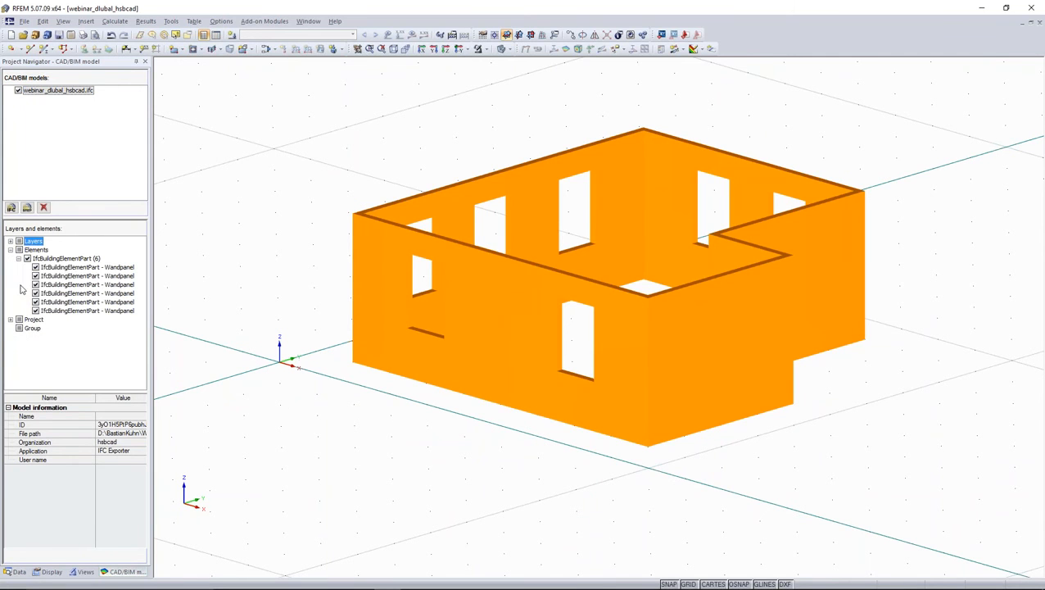
{"action": "left_click", "coordinate": [64, 268]}
{"action": "left_click", "coordinate": [65, 276]}
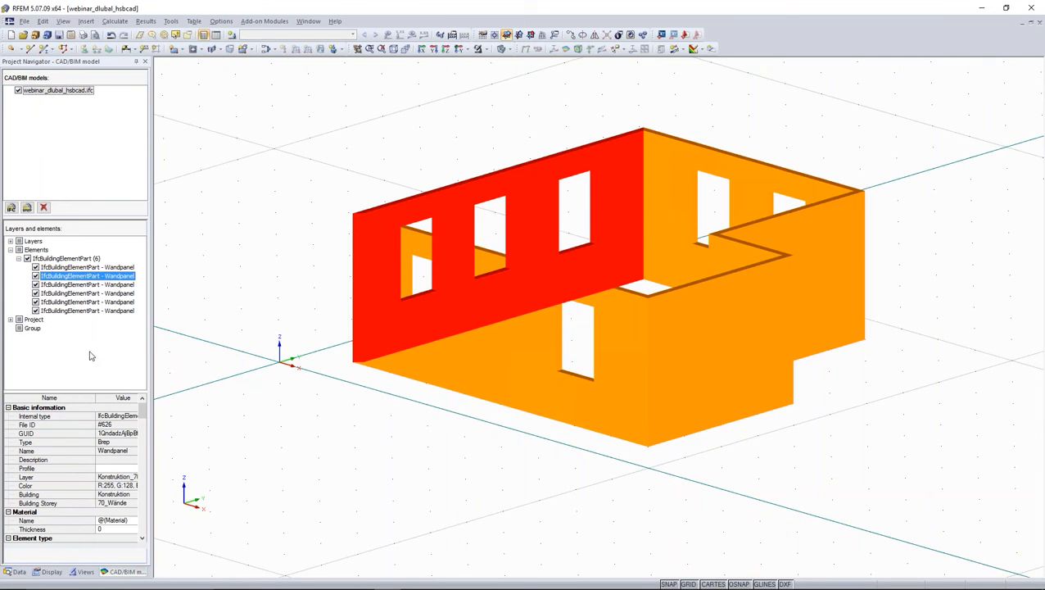
Step: Convert all six imported wall solids into centric analytical surfaces with a 180 mm thickness, hiding the converted CAD solids
{"action": "middle_click_drag", "start_coordinate": [347, 382], "coordinate": [460, 325]}
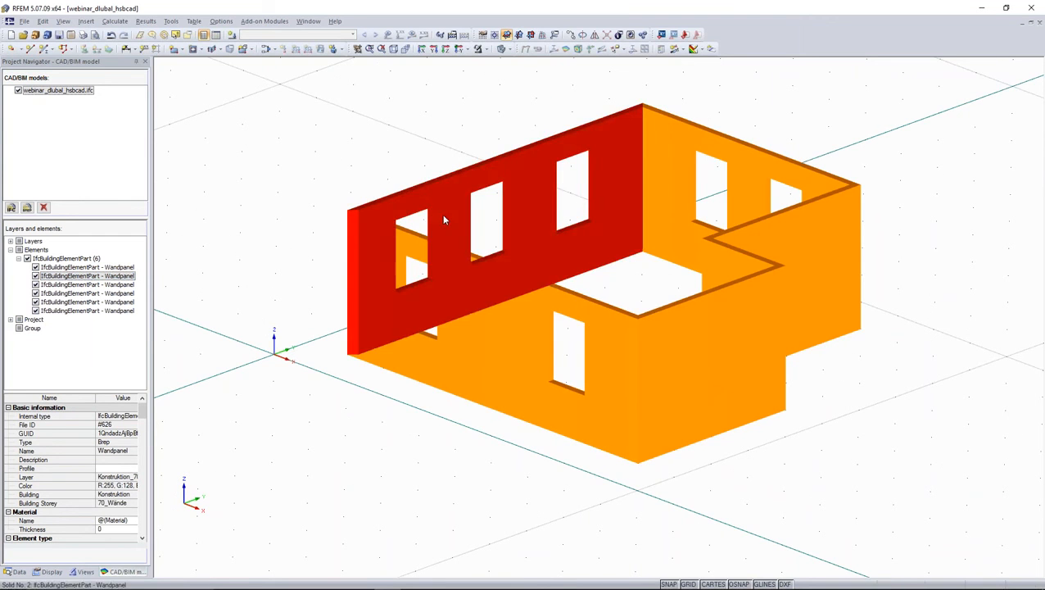
{"action": "left_click_drag", "start_coordinate": [275, 70], "coordinate": [913, 507]}
{"action": "right_click", "coordinate": [701, 369]}
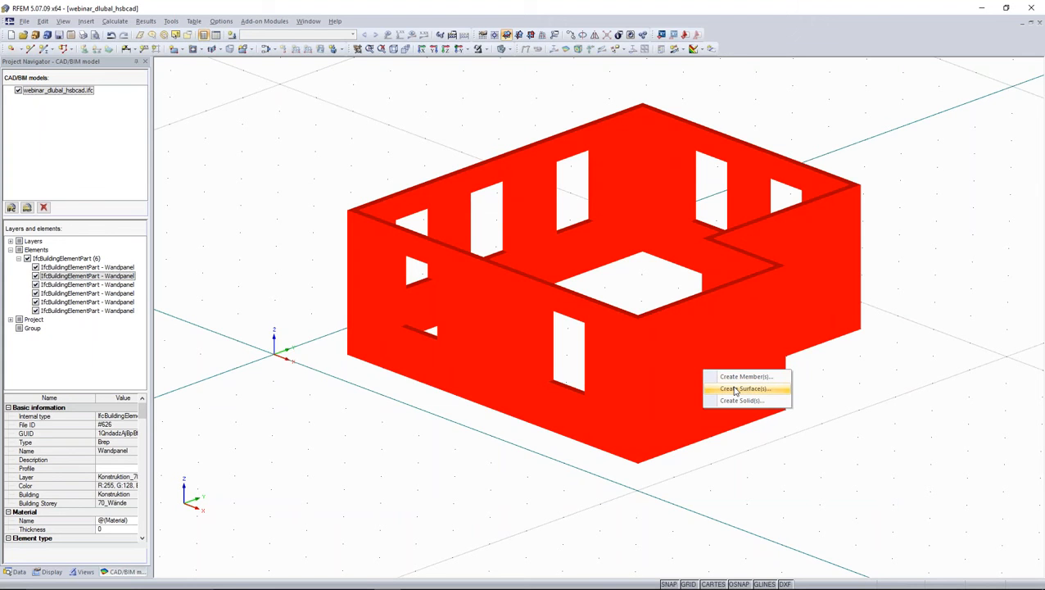
{"action": "left_click", "coordinate": [734, 389]}
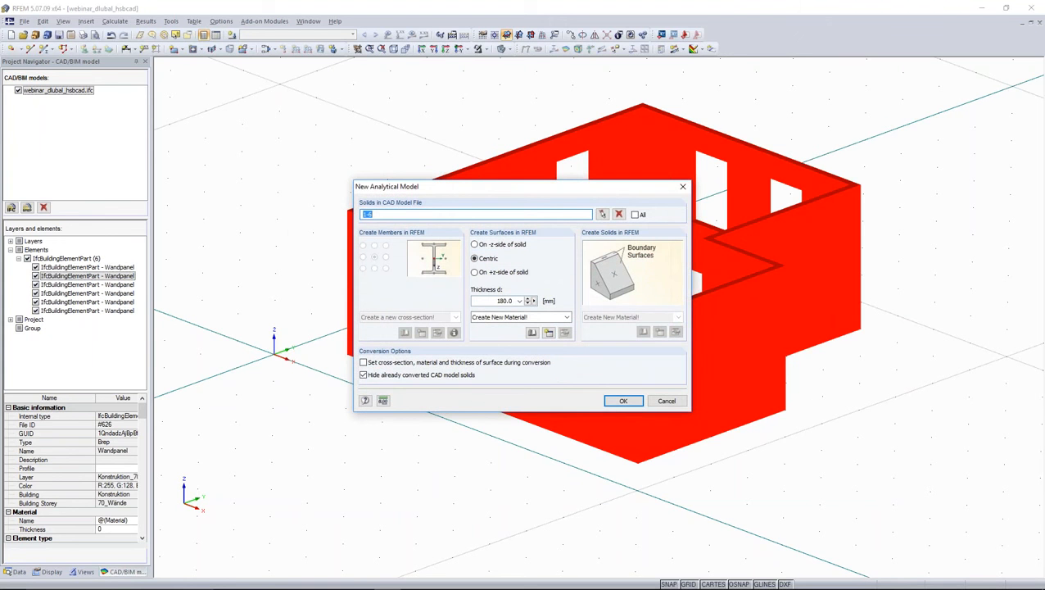
{"action": "left_click_drag", "start_coordinate": [518, 189], "coordinate": [585, 150]}
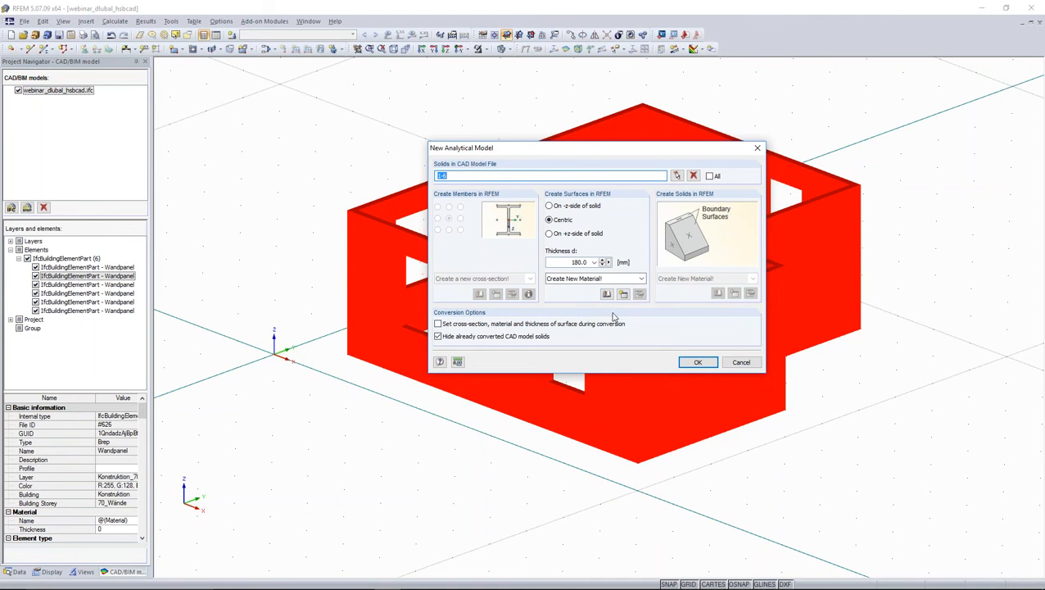
{"action": "left_click", "coordinate": [694, 363]}
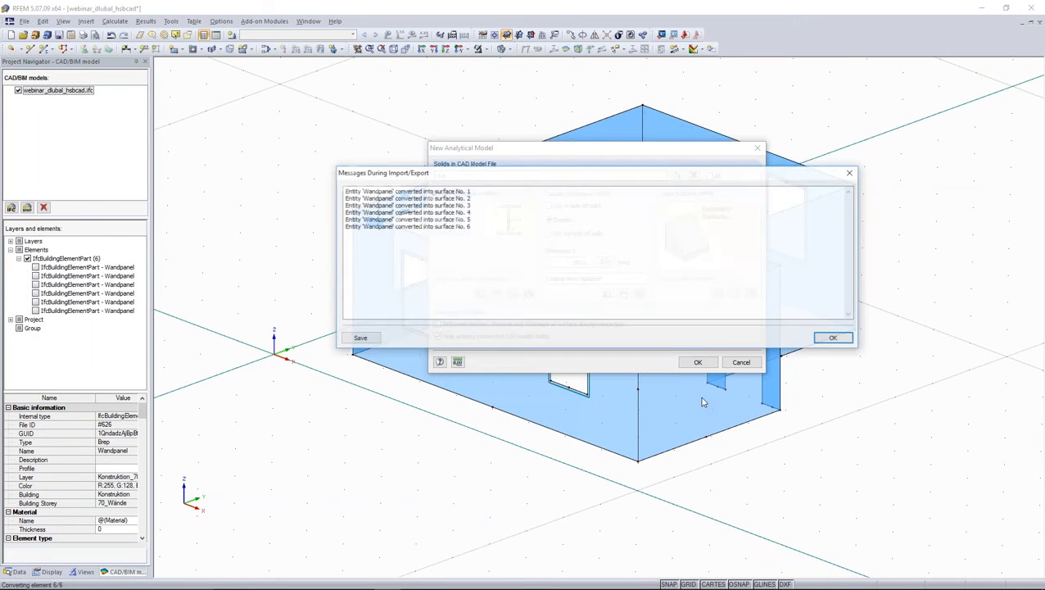
{"action": "left_click", "coordinate": [834, 339]}
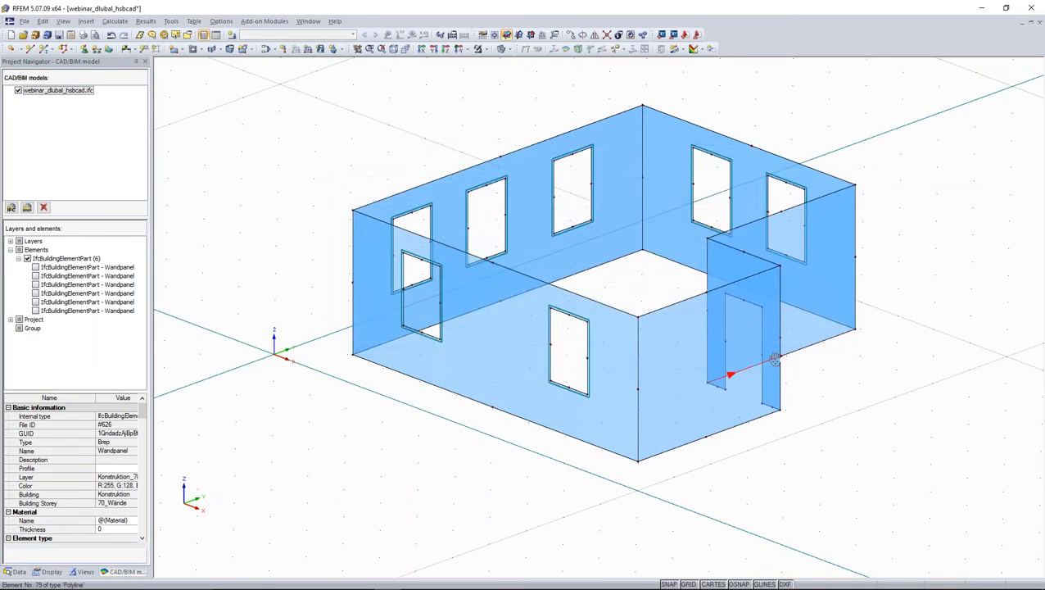
Step: Place global hinged line supports along all the bottom edges of the walls
{"action": "middle_click_drag", "start_coordinate": [774, 360], "coordinate": [335, 395], "text": "ctrl"}
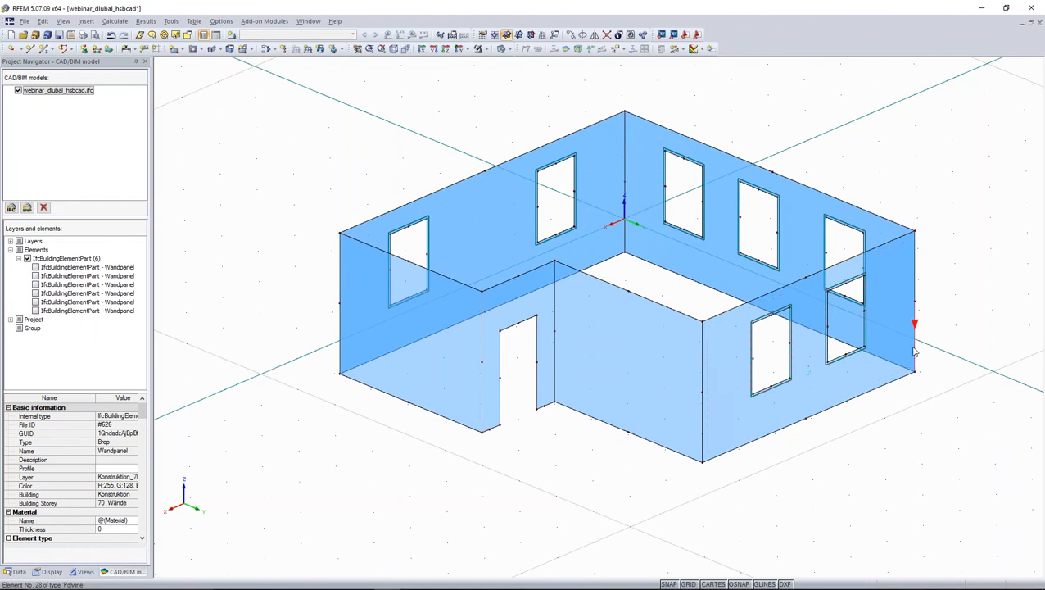
{"action": "middle_click_drag", "start_coordinate": [612, 456], "coordinate": [695, 373], "text": "ctrl"}
{"action": "left_click", "coordinate": [434, 49]}
{"action": "middle_click_drag", "start_coordinate": [455, 242], "coordinate": [487, 149]}
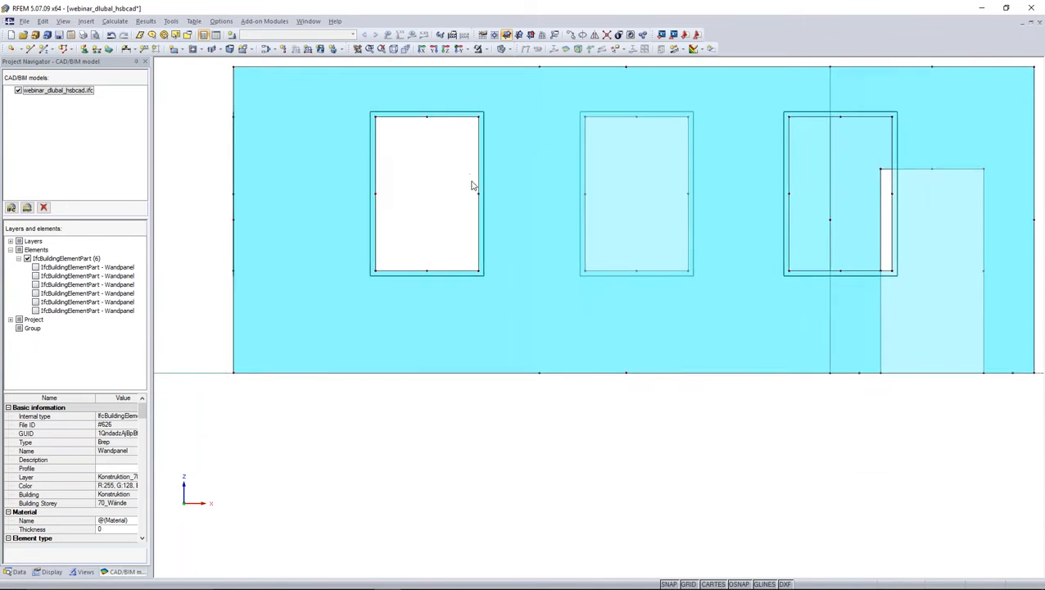
{"action": "scroll", "coordinate": [472, 185], "scroll_direction": "down", "scroll_amount": 2}
{"action": "left_click", "coordinate": [96, 48]}
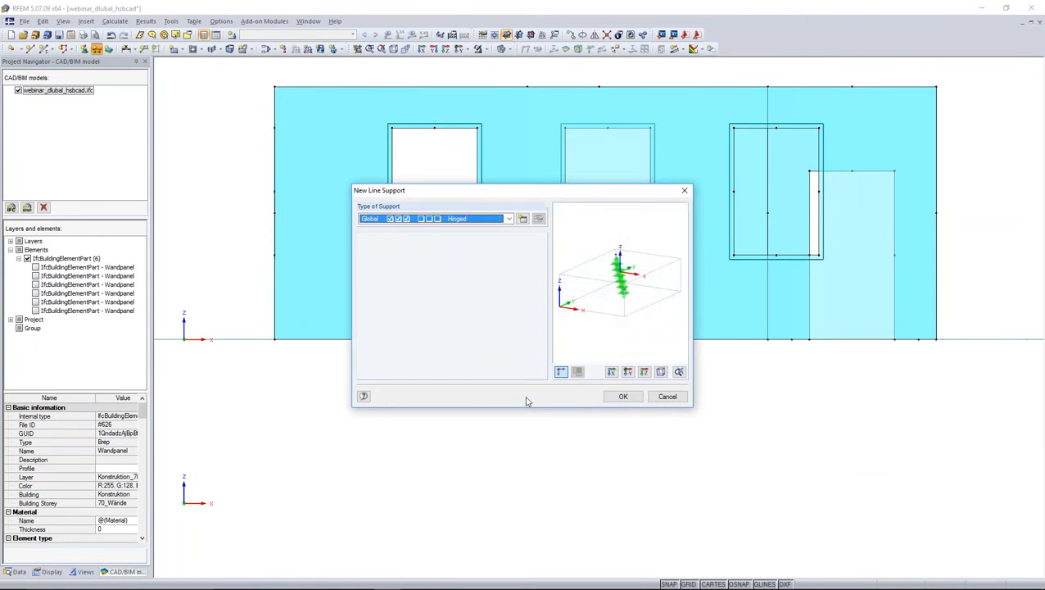
{"action": "left_click", "coordinate": [622, 395]}
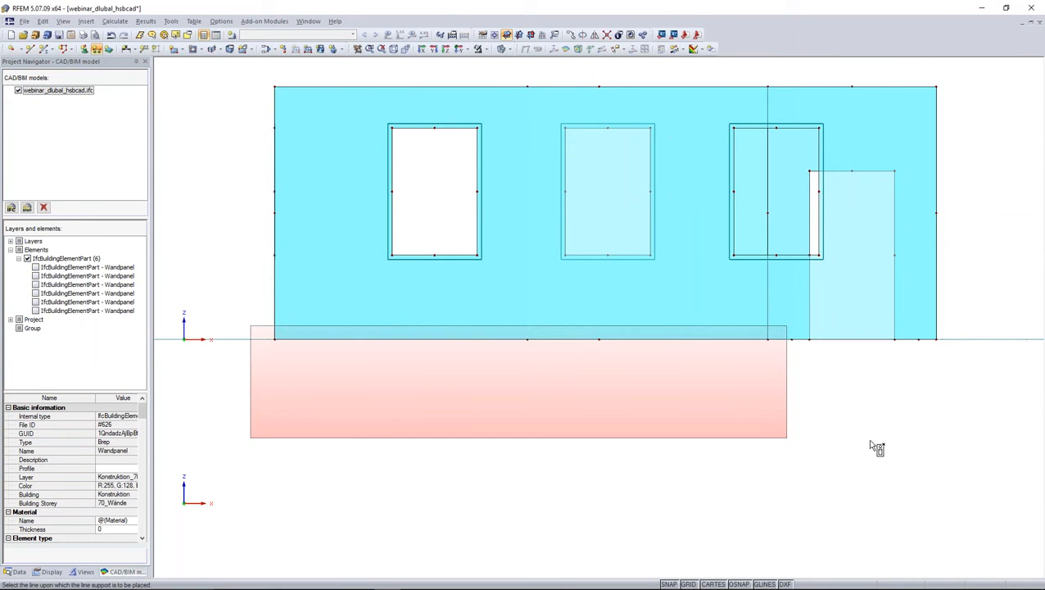
{"action": "left_click", "coordinate": [937, 450]}
Step: Define a new line hinge with a rotational release about x and zero spring constant, for graphical assignment to surfaces and several lines
{"action": "middle_click_drag", "start_coordinate": [938, 450], "coordinate": [466, 475], "text": "ctrl"}
{"action": "scroll", "coordinate": [688, 495], "scroll_direction": "down", "scroll_amount": 2}
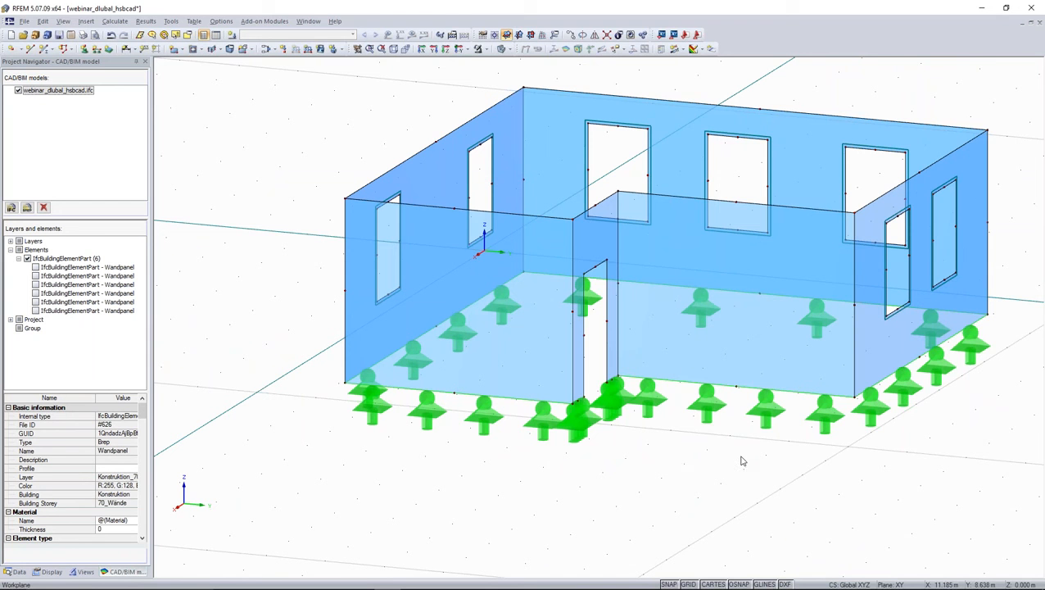
{"action": "middle_click_drag", "start_coordinate": [754, 459], "coordinate": [619, 438]}
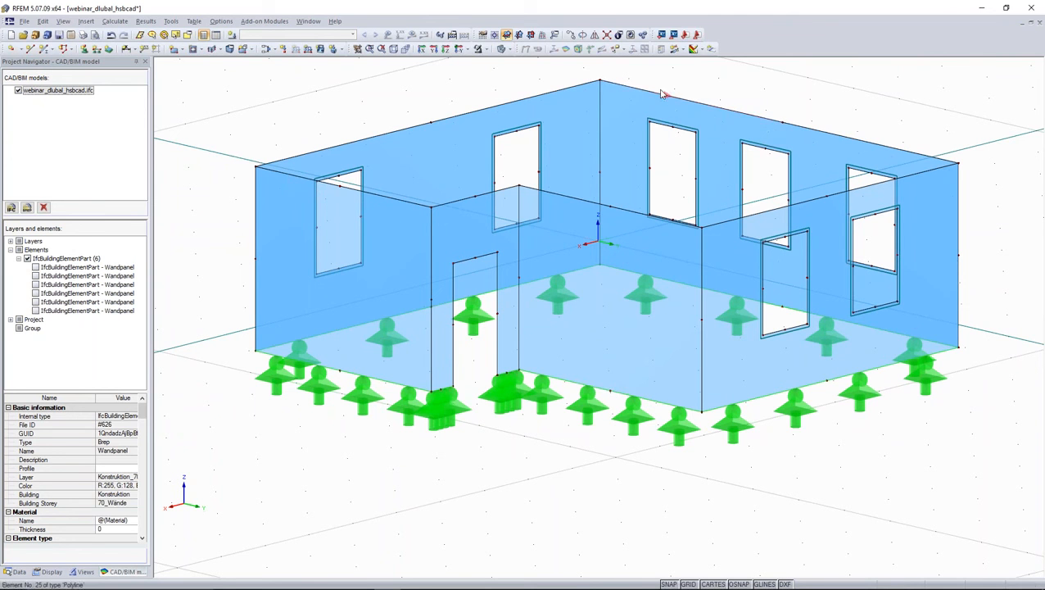
{"action": "left_click", "coordinate": [710, 50]}
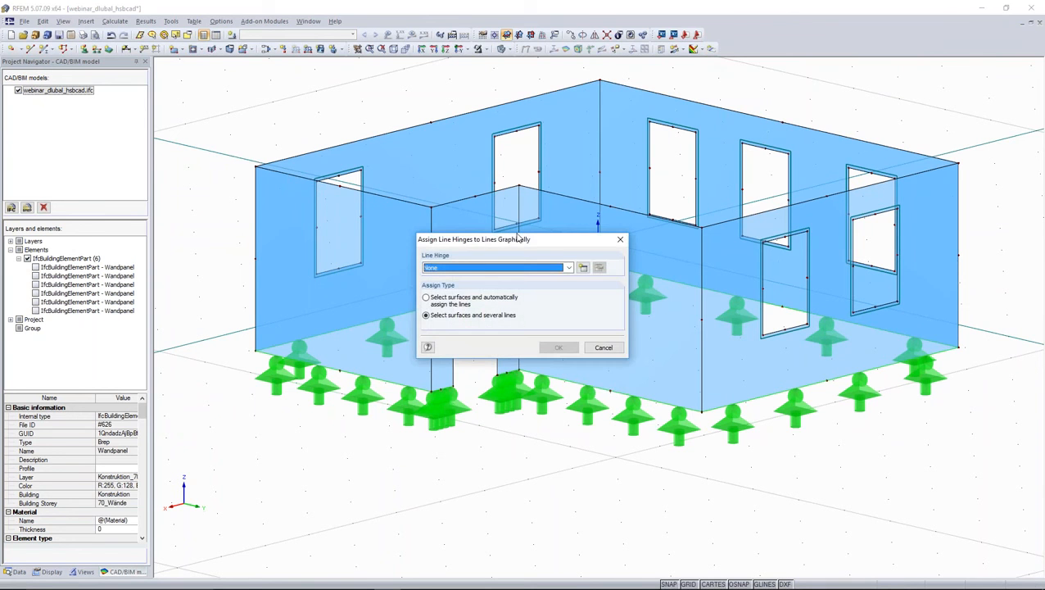
{"action": "left_click_drag", "start_coordinate": [518, 238], "coordinate": [532, 204]}
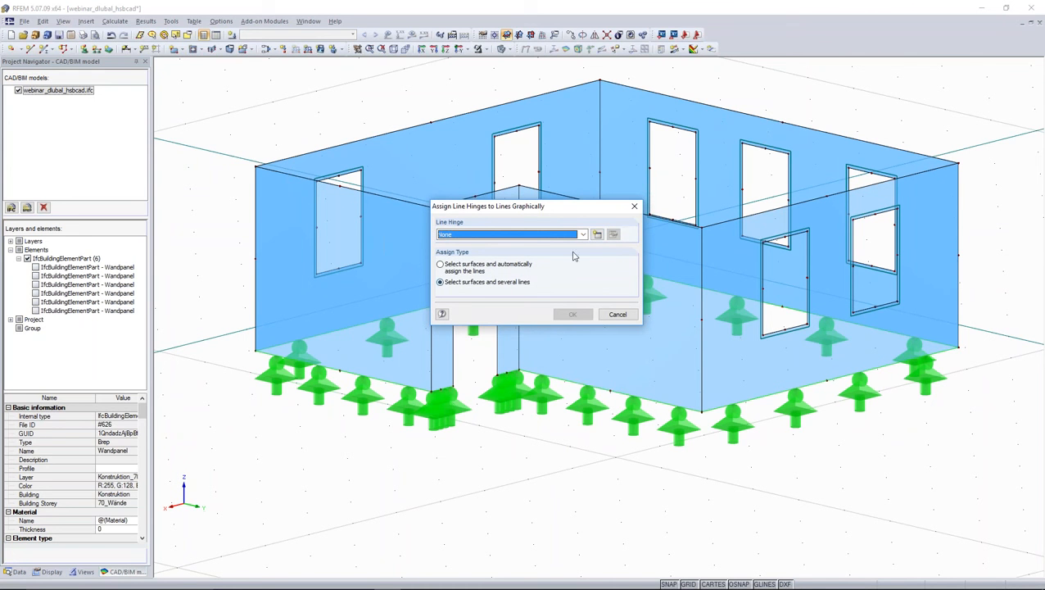
{"action": "left_click", "coordinate": [597, 235]}
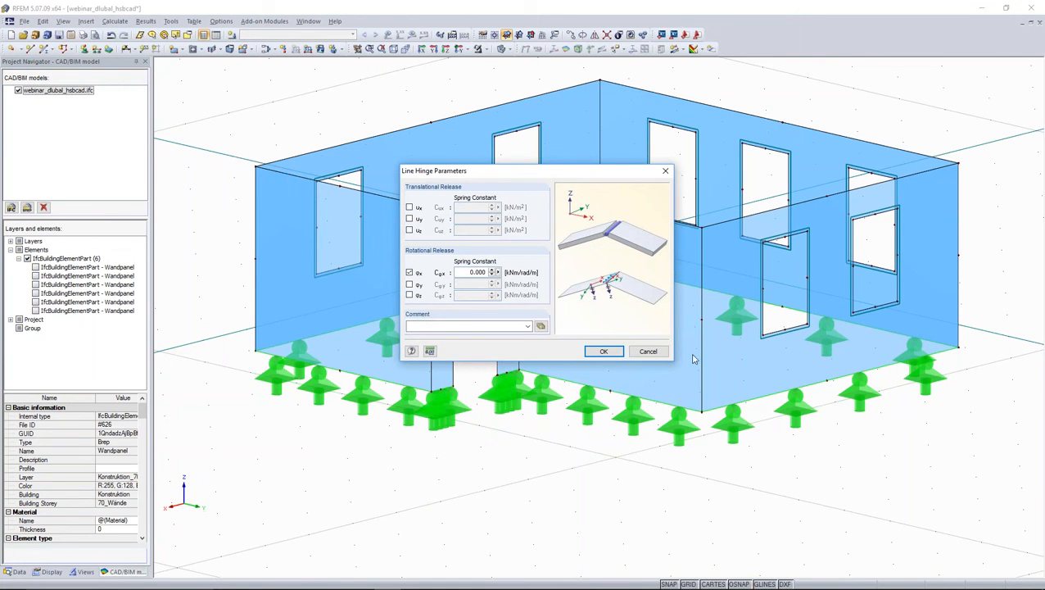
{"action": "left_click", "coordinate": [602, 350]}
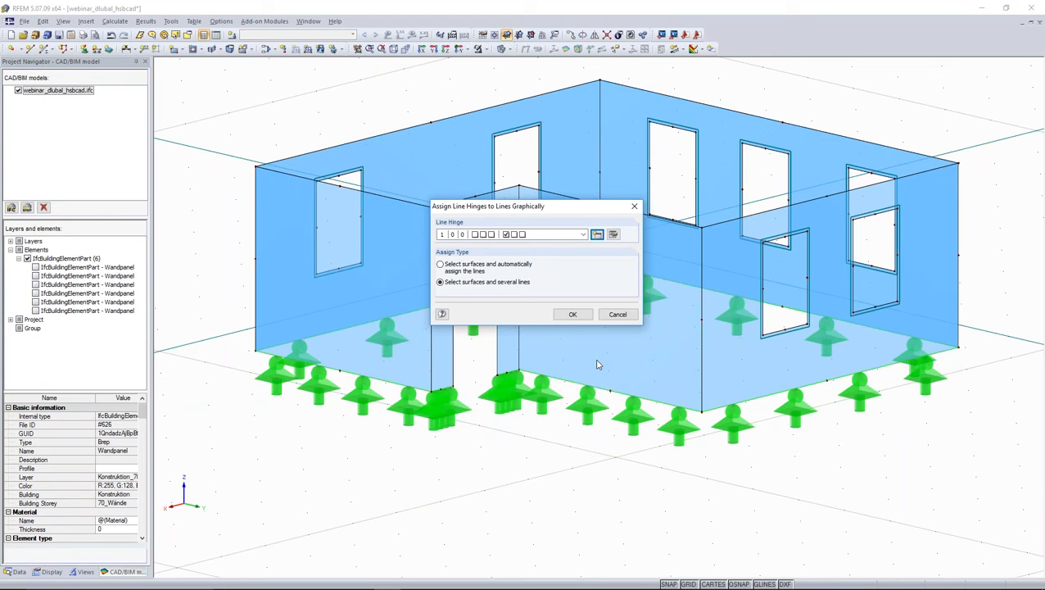
Step: Assign the line hinge to both vertical edges of the long rear wall with two windows
{"action": "left_click", "coordinate": [574, 314]}
{"action": "left_click", "coordinate": [598, 108]}
{"action": "left_click", "coordinate": [599, 187]}
{"action": "left_click", "coordinate": [254, 224]}
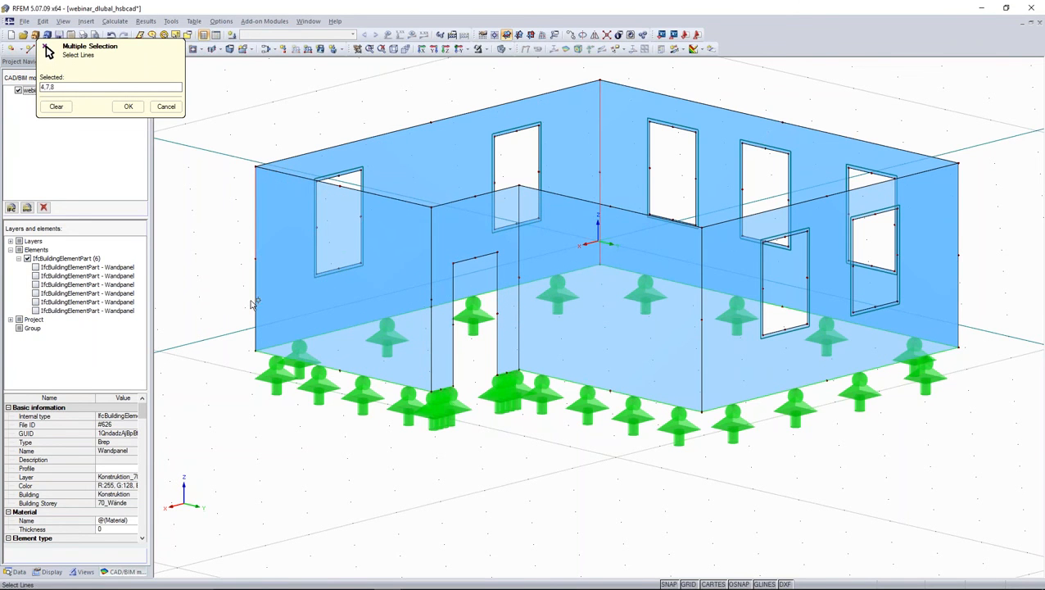
{"action": "left_click", "coordinate": [254, 299]}
{"action": "left_click", "coordinate": [127, 107]}
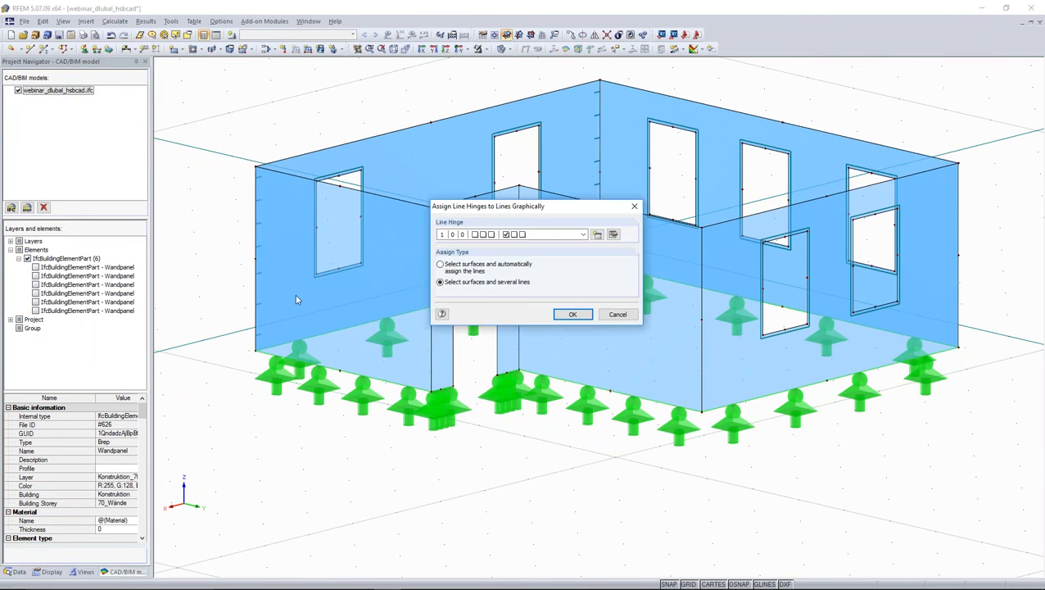
Step: Assign the line hinge to both vertical edges of the opposite two-window wall
{"action": "left_click", "coordinate": [575, 314]}
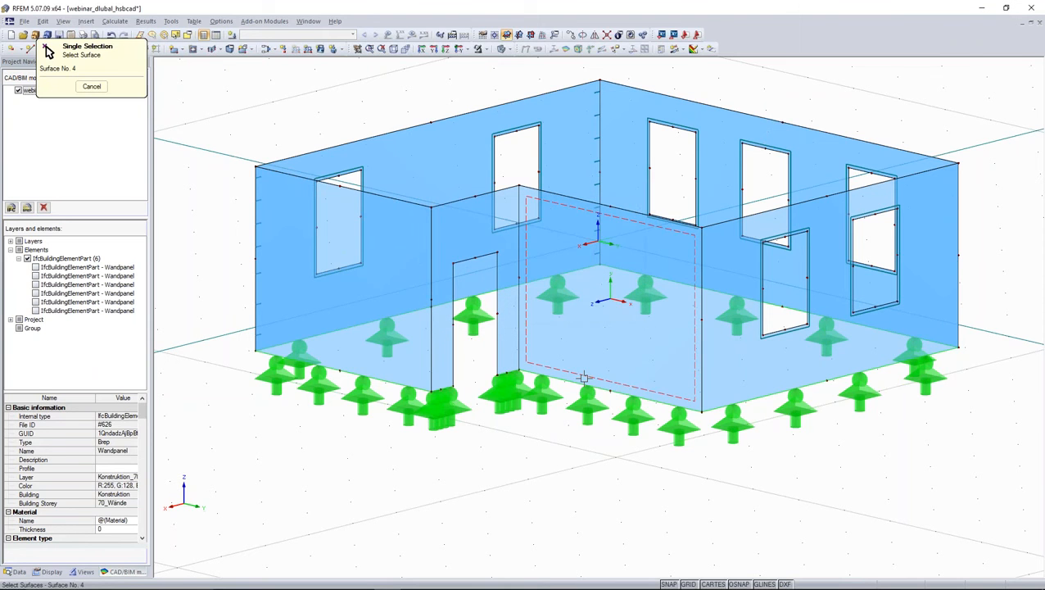
{"action": "left_click", "coordinate": [702, 293]}
{"action": "left_click", "coordinate": [701, 342]}
{"action": "left_click", "coordinate": [958, 217]}
{"action": "left_click", "coordinate": [958, 298]}
{"action": "left_click", "coordinate": [128, 107]}
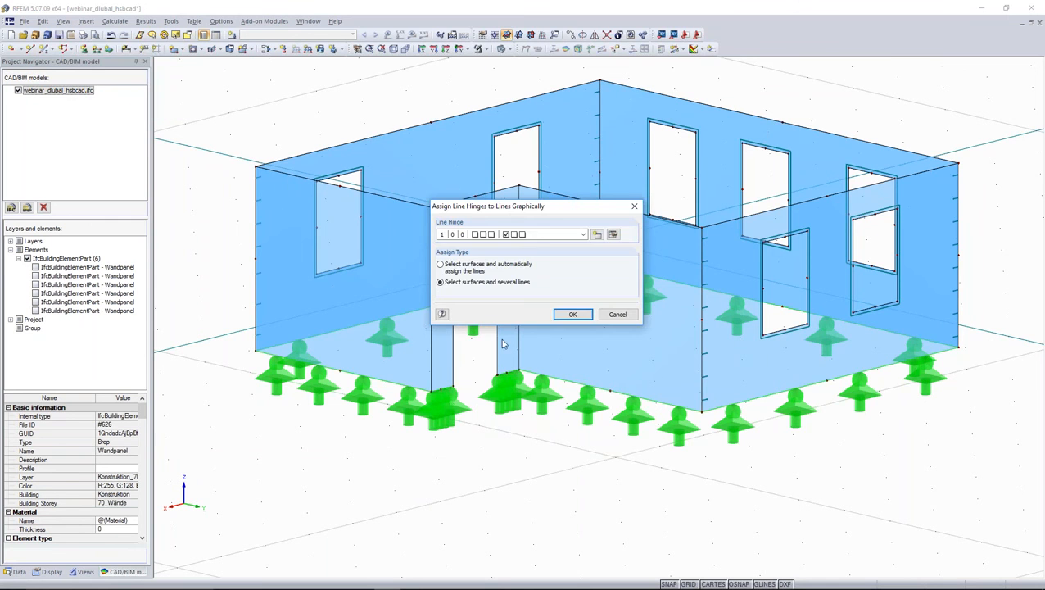
Step: Assign the line hinge to both vertical edges of the short wall with the door opening and end the hinge assignment
{"action": "left_click", "coordinate": [575, 315]}
{"action": "middle_click_drag", "start_coordinate": [524, 385], "coordinate": [525, 344]}
{"action": "left_click", "coordinate": [450, 200]}
{"action": "left_click", "coordinate": [432, 203]}
{"action": "left_click", "coordinate": [432, 281]}
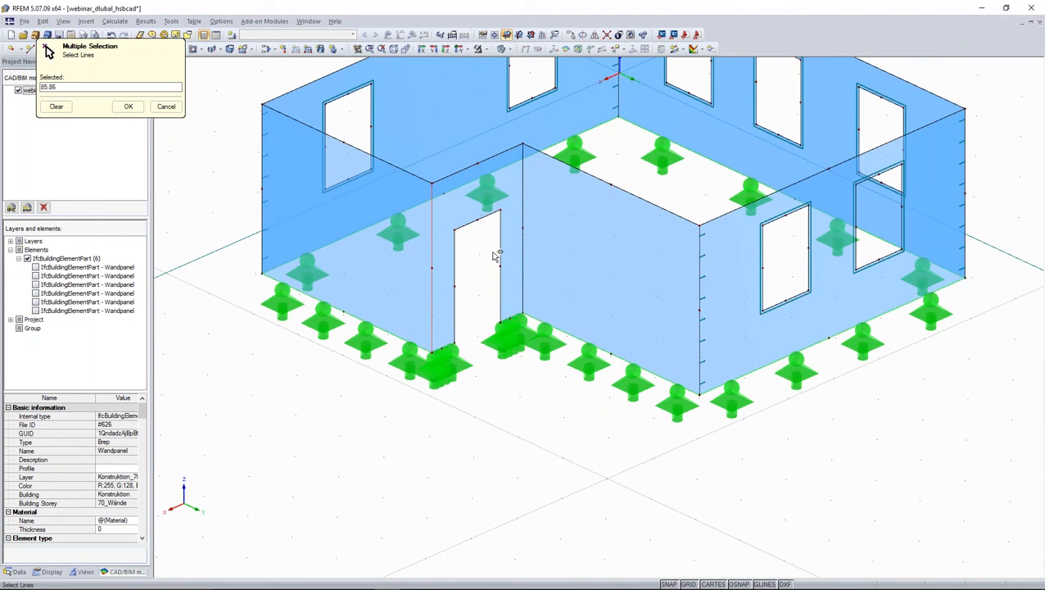
{"action": "left_click", "coordinate": [523, 205]}
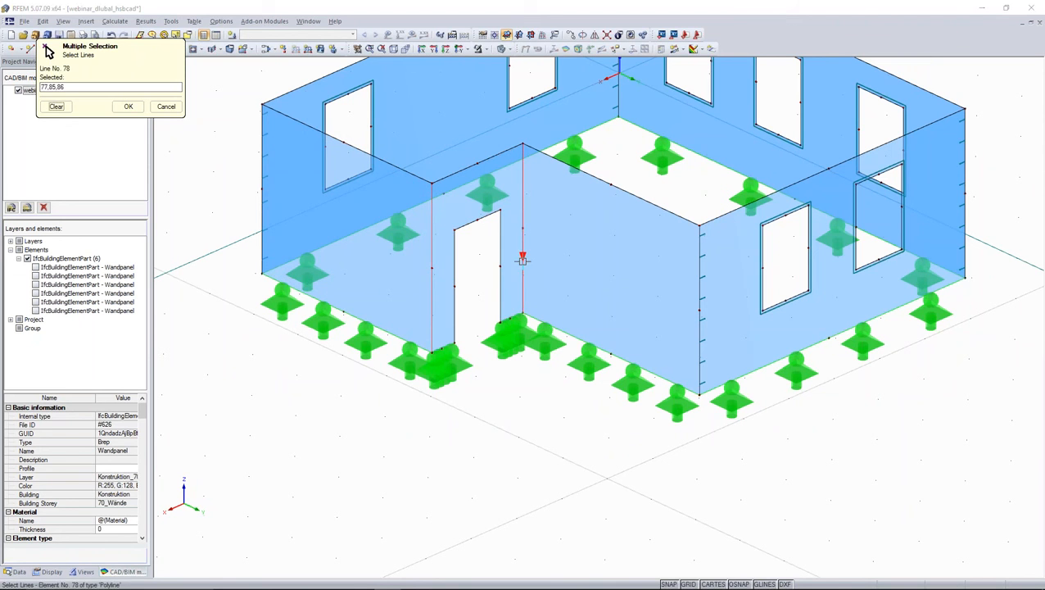
{"action": "left_click", "coordinate": [128, 106]}
{"action": "left_click", "coordinate": [572, 313]}
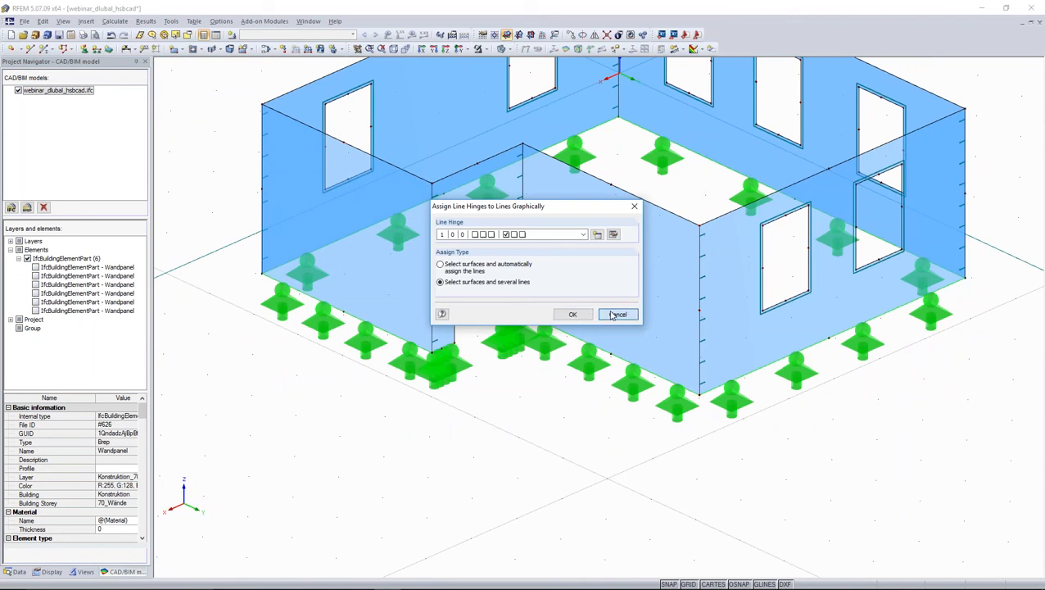
Step: Set the target finite element length to 0.3 m, regenerate the FE mesh, and inspect it on the walls
{"action": "middle_click_drag", "start_coordinate": [510, 525], "coordinate": [816, 466], "text": "ctrl"}
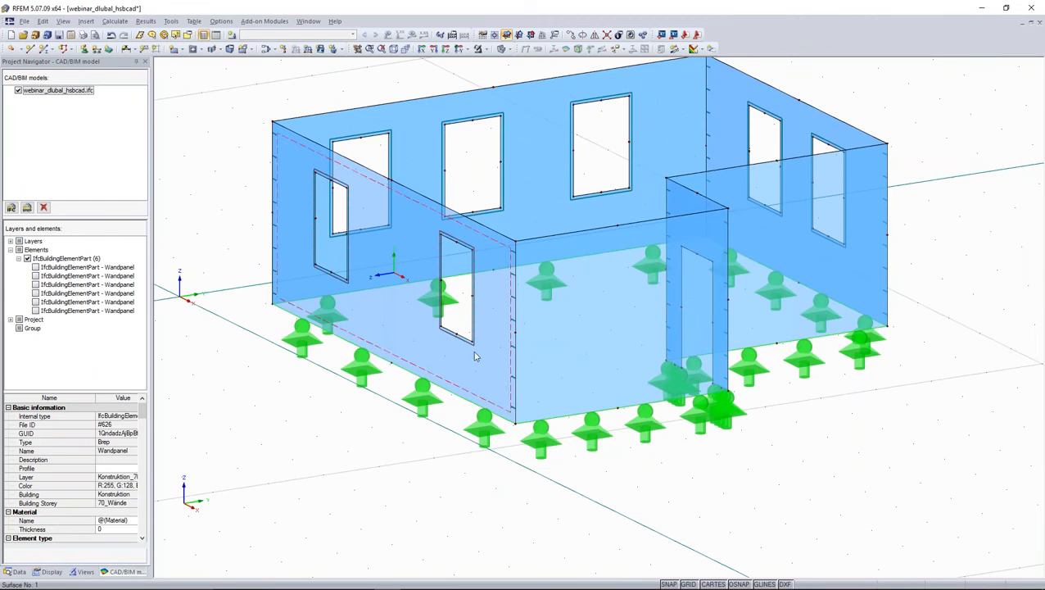
{"action": "left_click", "coordinate": [119, 22]}
{"action": "left_click", "coordinate": [142, 144]}
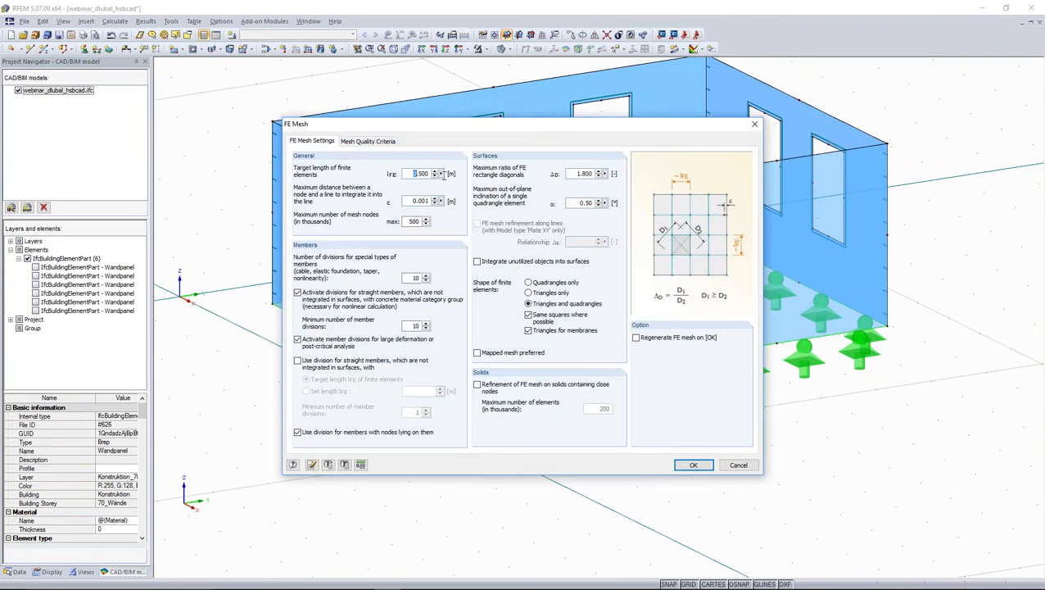
{"action": "type", "text": "0.3"}
{"action": "left_click", "coordinate": [635, 338]}
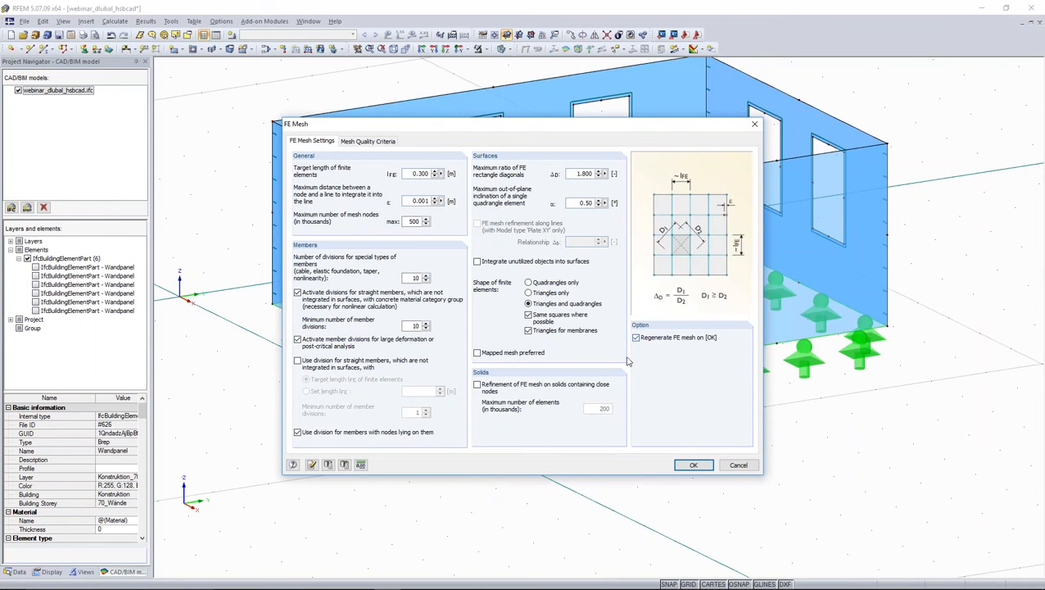
{"action": "left_click", "coordinate": [692, 464]}
{"action": "middle_click_drag", "start_coordinate": [682, 453], "coordinate": [369, 410], "text": "ctrl"}
{"action": "middle_click_drag", "start_coordinate": [475, 400], "coordinate": [470, 524]}
{"action": "scroll", "coordinate": [608, 156], "scroll_direction": "down", "scroll_amount": 1}
{"action": "scroll", "coordinate": [576, 205], "scroll_direction": "down", "scroll_amount": 2}
{"action": "middle_click_drag", "start_coordinate": [563, 221], "coordinate": [536, 277], "text": "ctrl"}
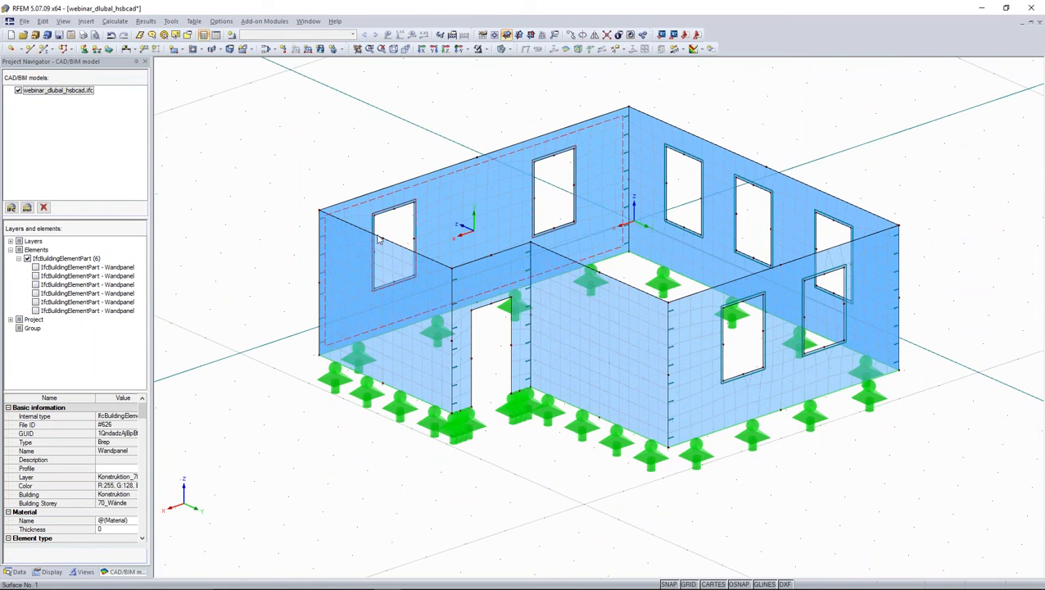
Step: Start a model import, review the DSTV interface options, and bring up the detail settings with the conversion files
{"action": "left_click", "coordinate": [27, 21]}
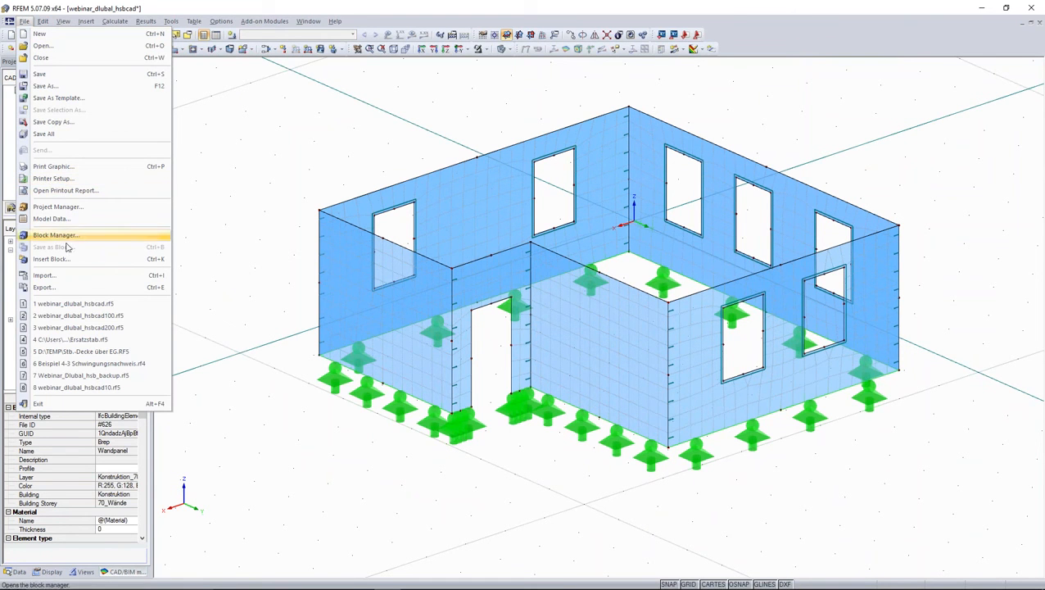
{"action": "left_click", "coordinate": [65, 276]}
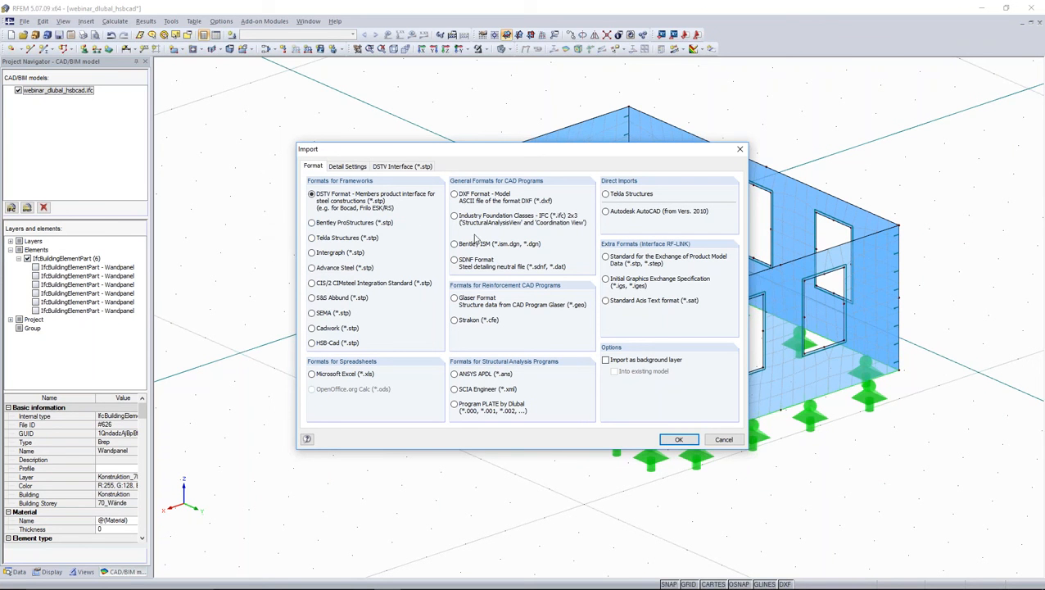
{"action": "left_click", "coordinate": [391, 167]}
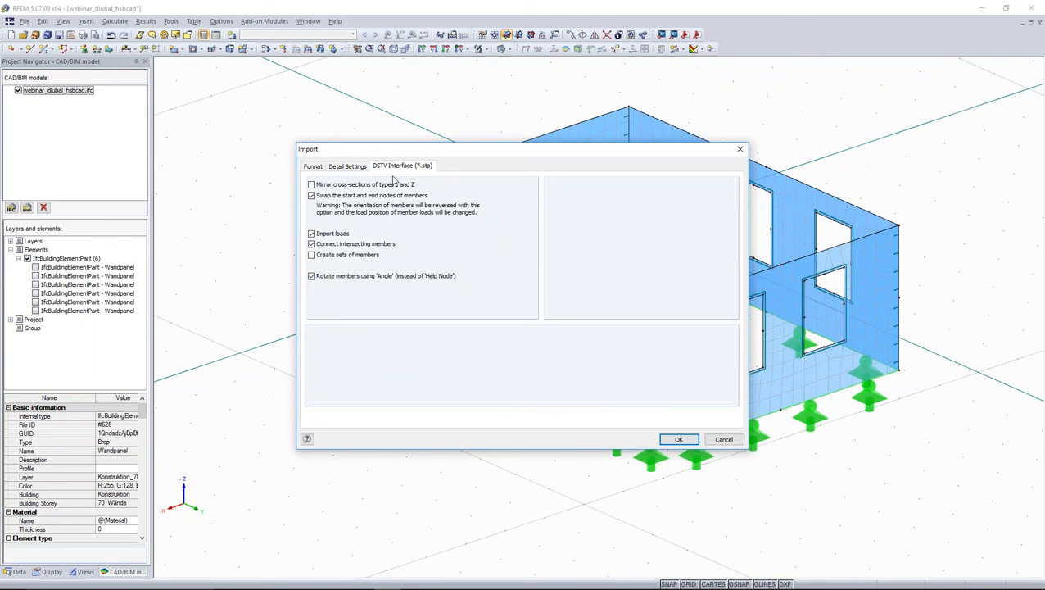
{"action": "left_click", "coordinate": [350, 169]}
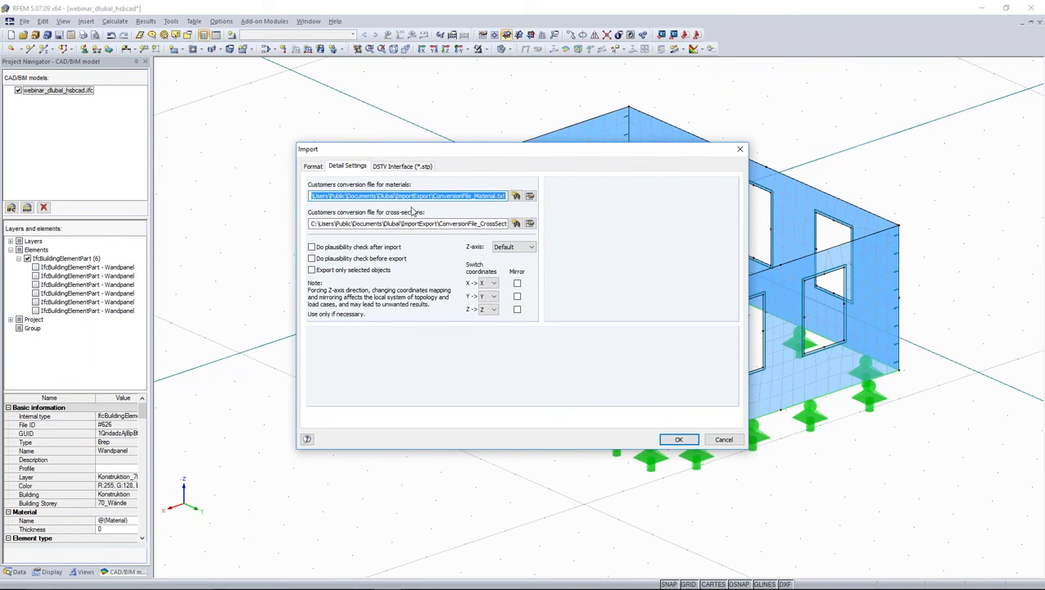
Step: Examine the material and cross-section names in webinar_dlubal_hsbcad.stp alongside the import settings
{"action": "left_click_drag", "start_coordinate": [517, 158], "coordinate": [258, 93]}
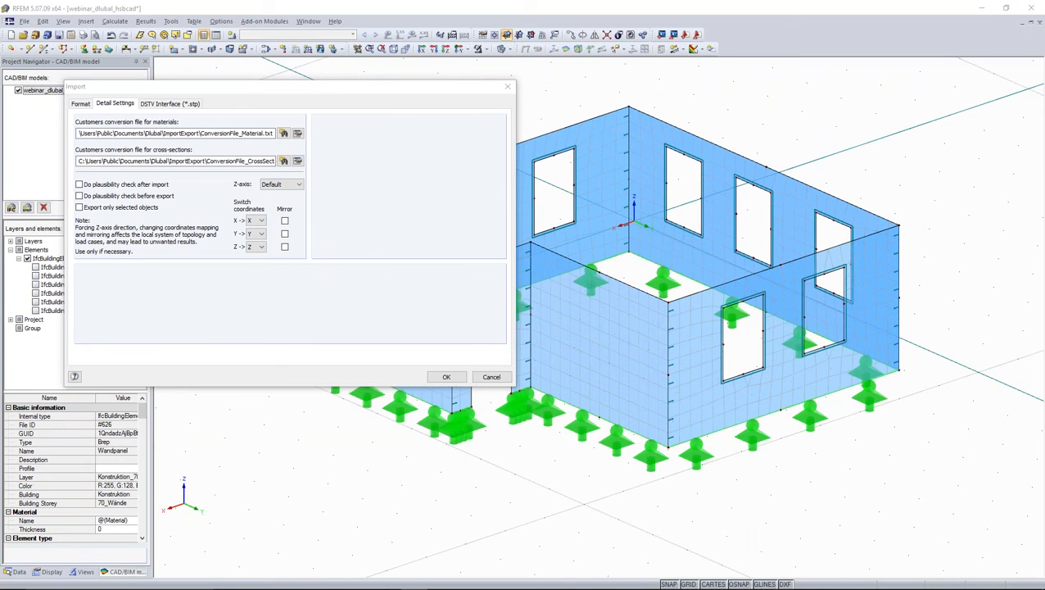
{"action": "left_click_drag", "start_coordinate": [1044, 168], "coordinate": [885, 149]}
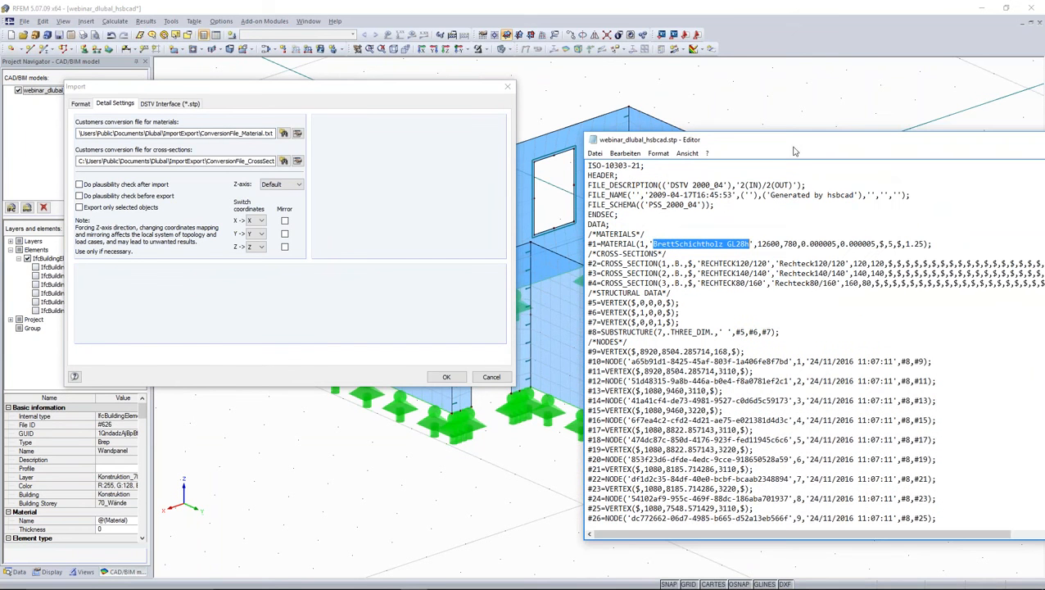
{"action": "left_click_drag", "start_coordinate": [793, 148], "coordinate": [1044, 153]}
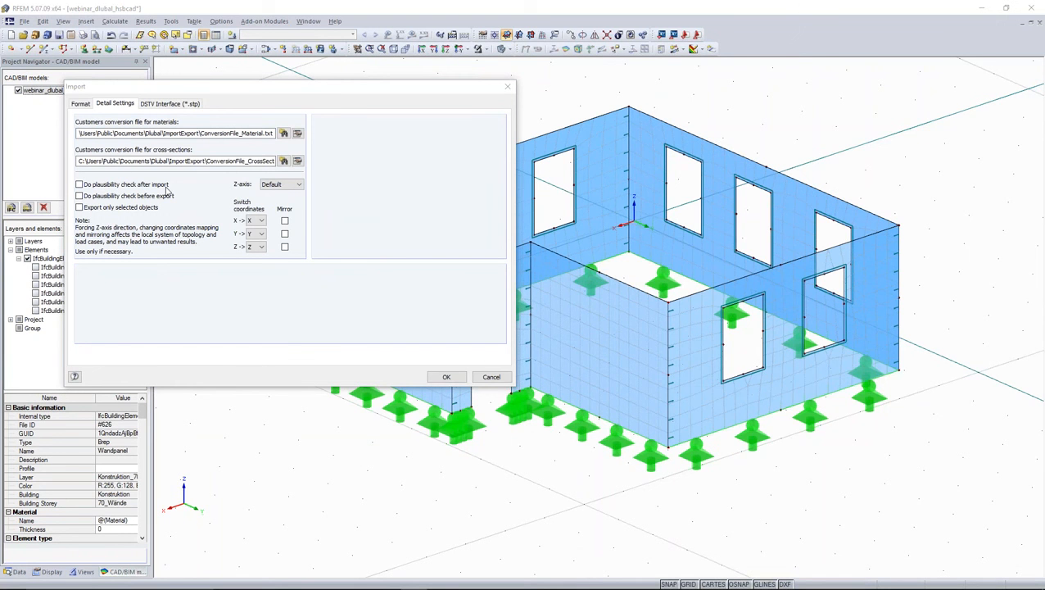
Step: Open the cross-section conversion table and the Dlubal name of the C5x9 entry for editing
{"action": "left_click", "coordinate": [297, 162]}
{"action": "left_click_drag", "start_coordinate": [367, 151], "coordinate": [610, 171]}
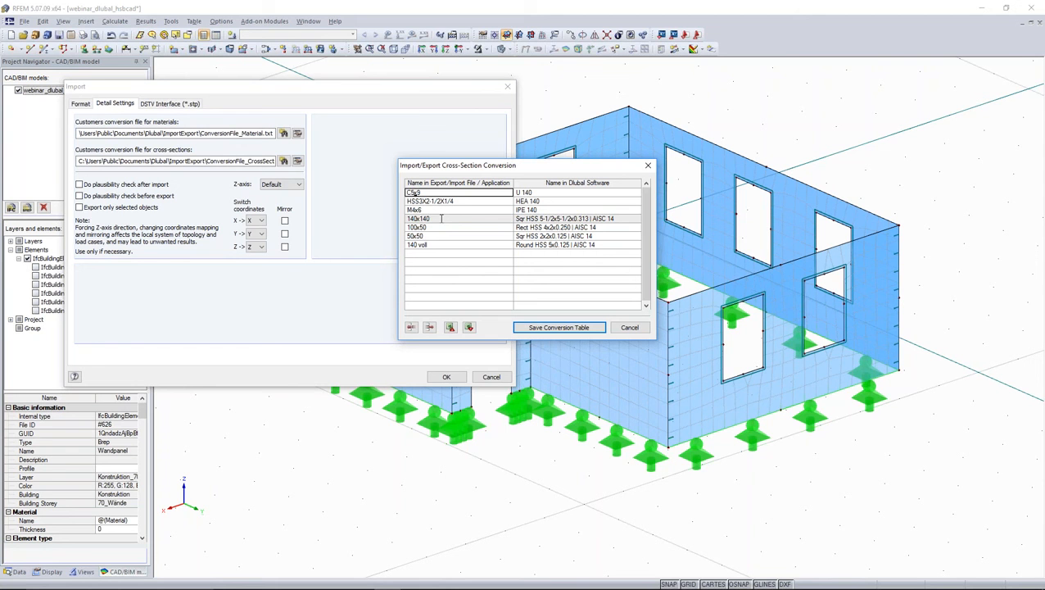
{"action": "left_click", "coordinate": [628, 194]}
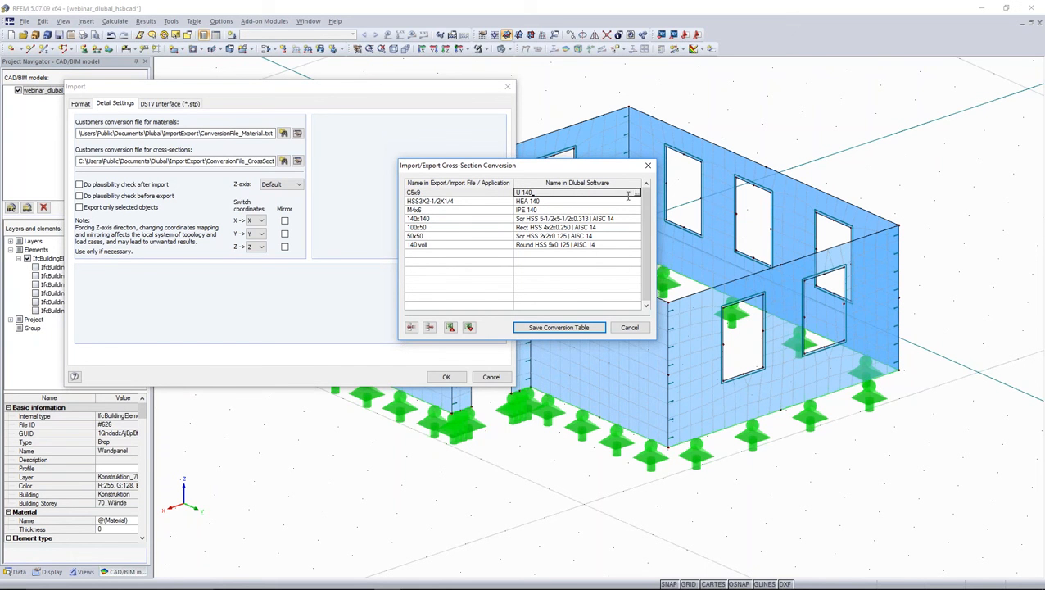
Step: Look through the British Steel channel sections for the C5x9 conversion entry and leave the cross-section conversion table unsaved
{"action": "left_click", "coordinate": [636, 193]}
{"action": "left_click", "coordinate": [541, 184]}
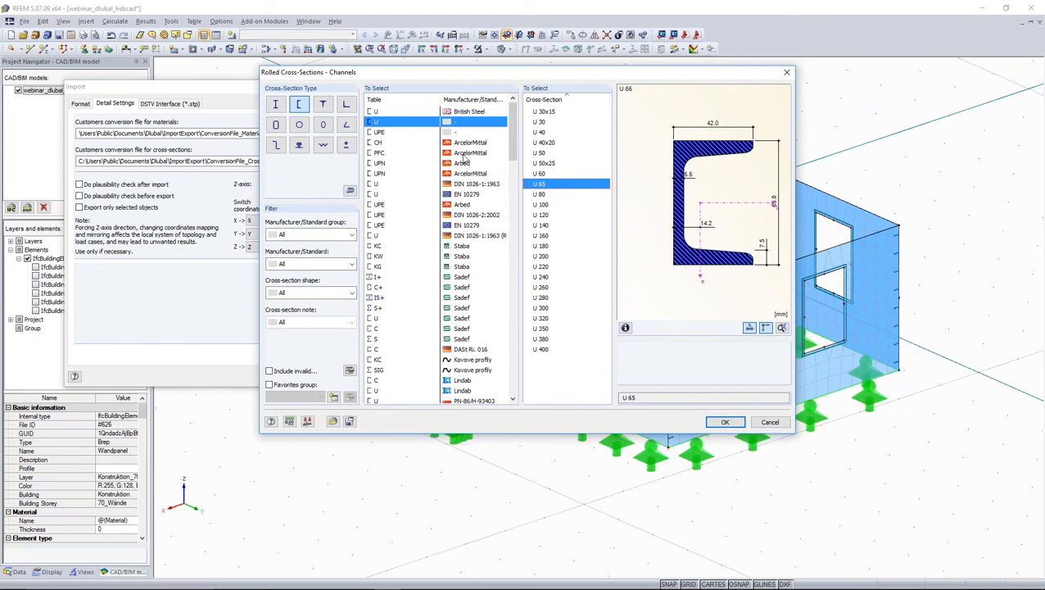
{"action": "left_click", "coordinate": [467, 113]}
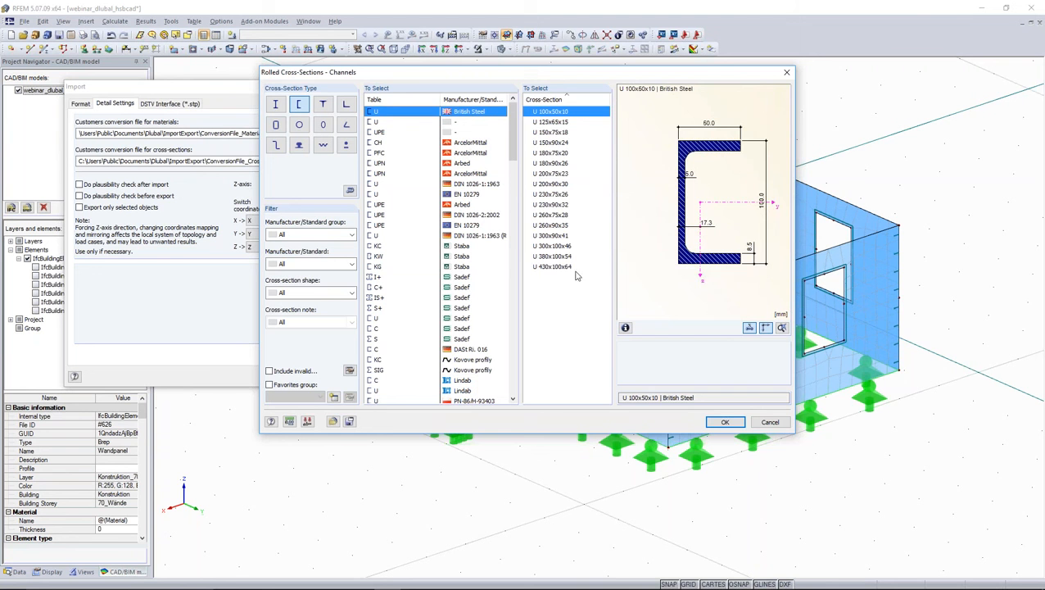
{"action": "left_click", "coordinate": [770, 423]}
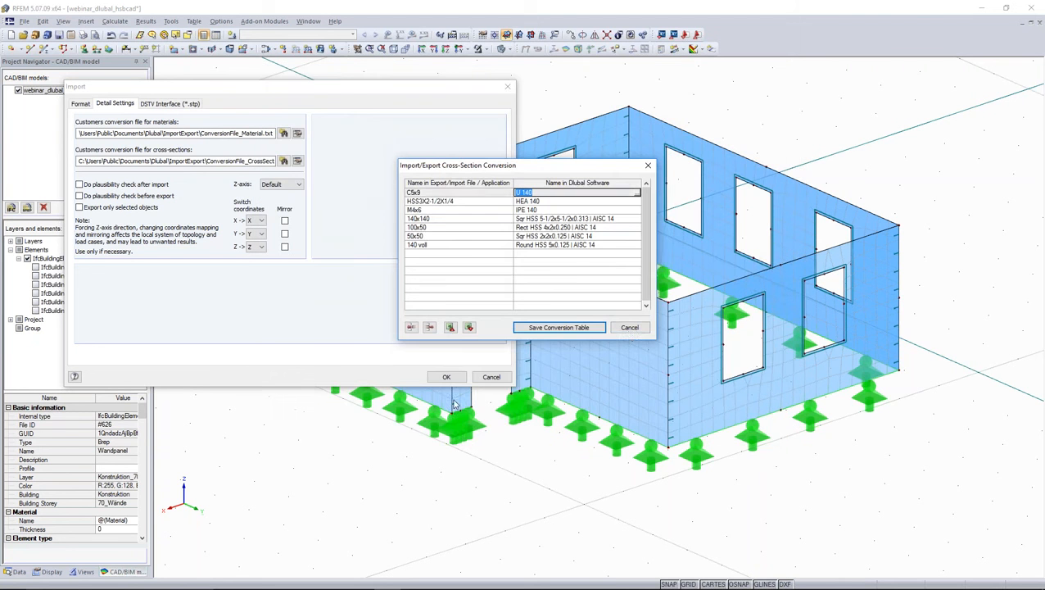
{"action": "left_click", "coordinate": [627, 328]}
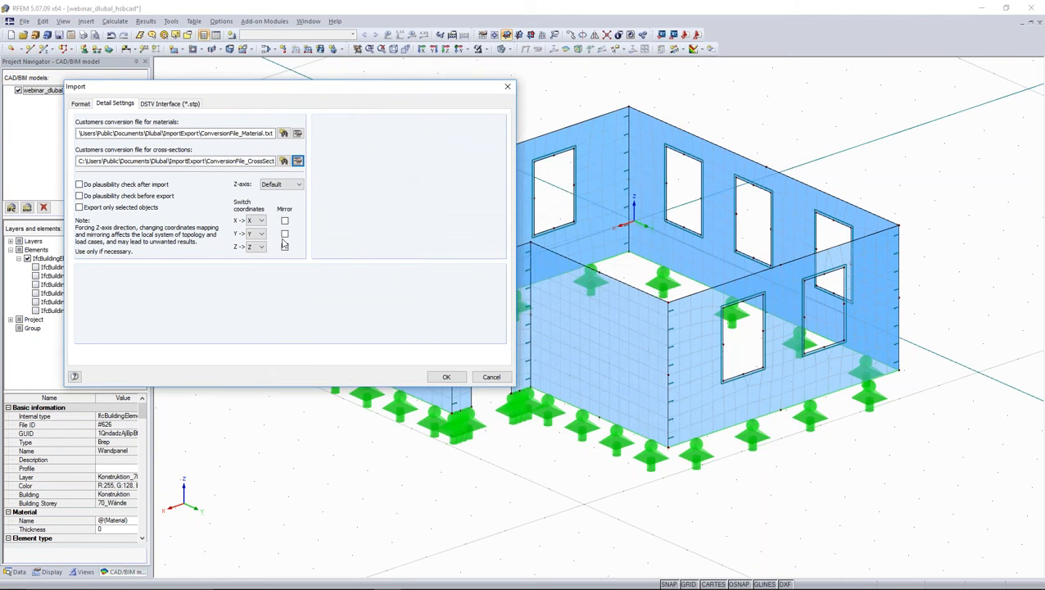
Step: Accept the import settings and import the DSTV file webinar_dlubal_hsbcad.stp from the 24112016 folder
{"action": "left_click", "coordinate": [446, 377]}
{"action": "left_click", "coordinate": [592, 129]}
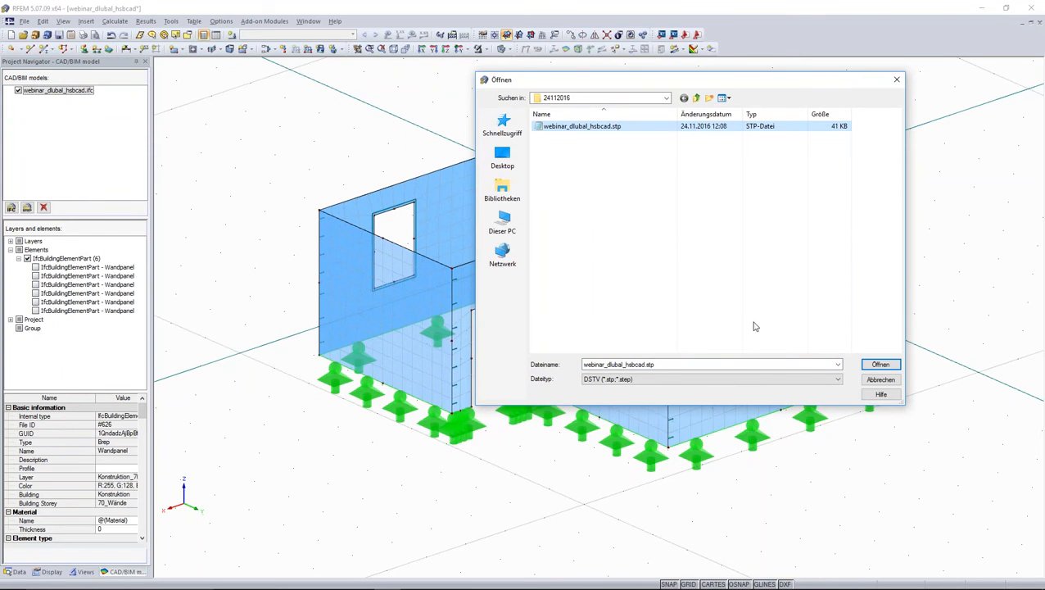
{"action": "left_click", "coordinate": [879, 364]}
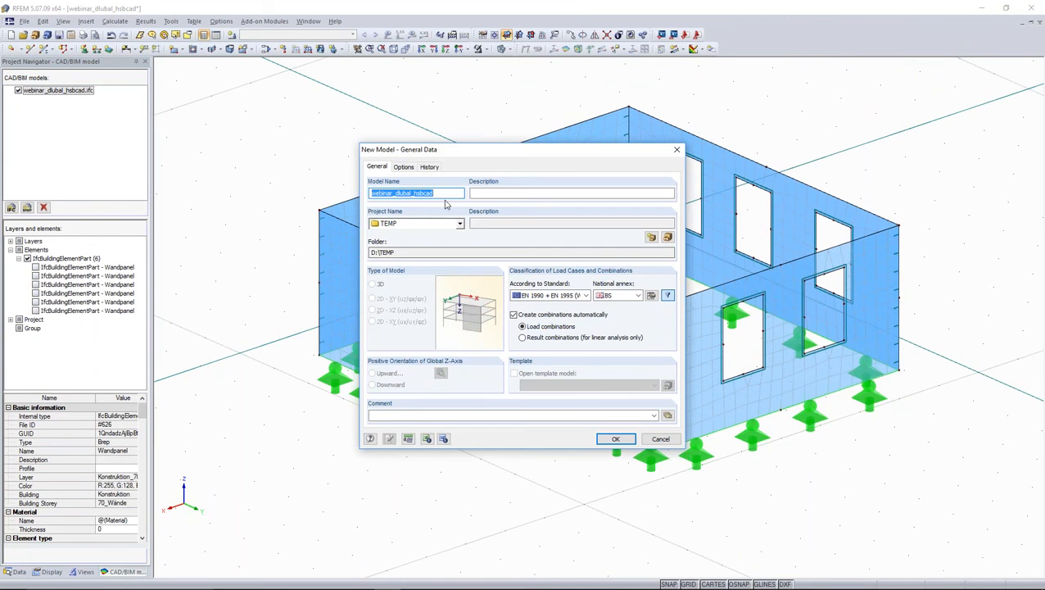
Step: Create the new model under the name webinar_dlubal_hsbcad150 with automatic creation of combinations turned off
{"action": "left_click", "coordinate": [443, 193]}
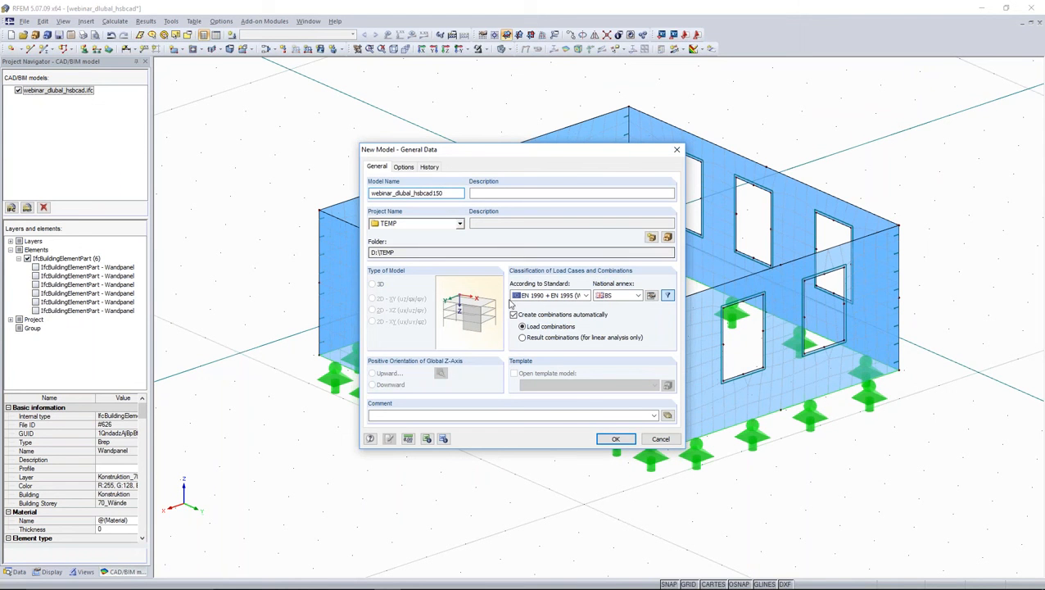
{"action": "left_click", "coordinate": [514, 315]}
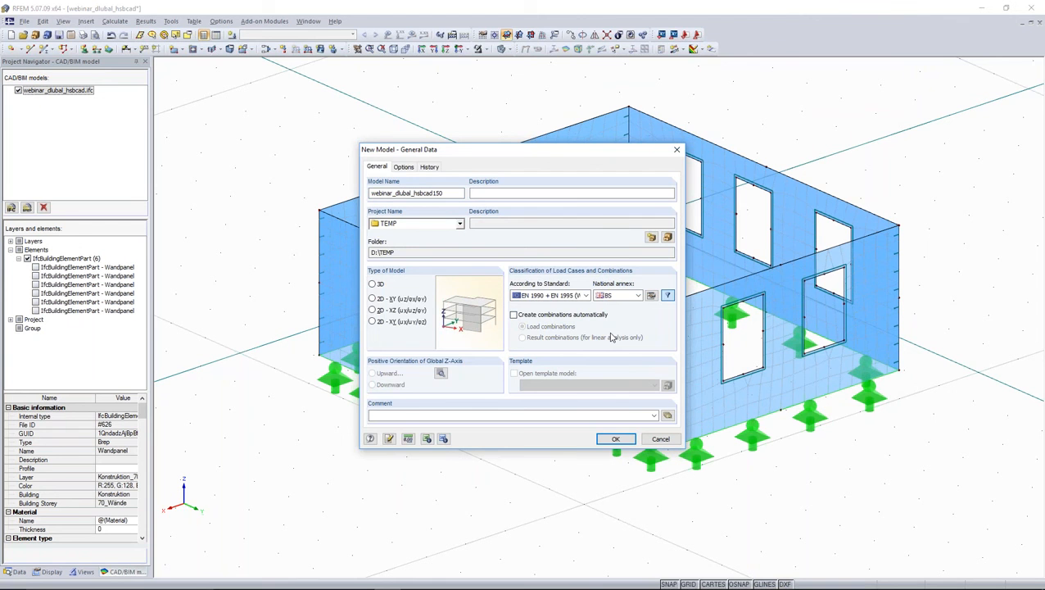
{"action": "left_click", "coordinate": [615, 439]}
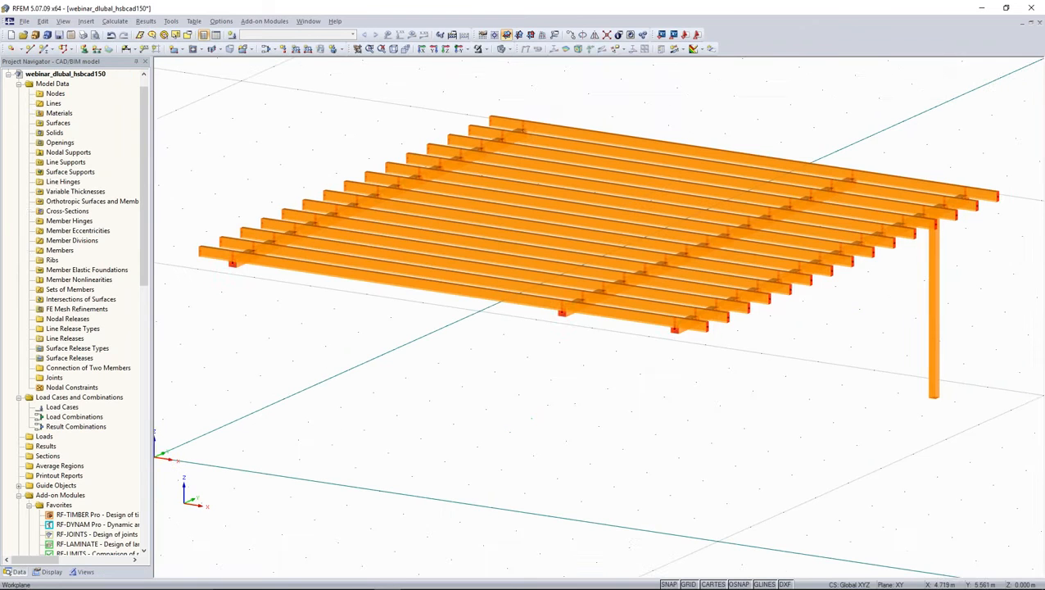
Step: Display the imported roof frame as a wireframe and examine the short dashed members linking the rafters and purlins
{"action": "middle_click_drag", "start_coordinate": [687, 415], "coordinate": [529, 450]}
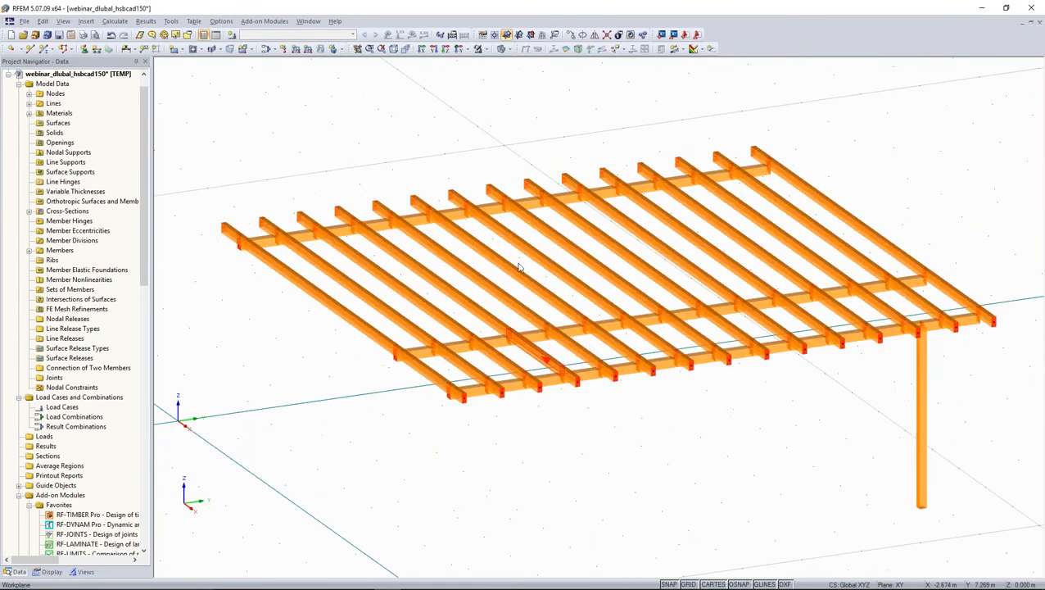
{"action": "left_click", "coordinate": [503, 50]}
{"action": "middle_click_drag", "start_coordinate": [537, 191], "coordinate": [622, 114], "text": "ctrl"}
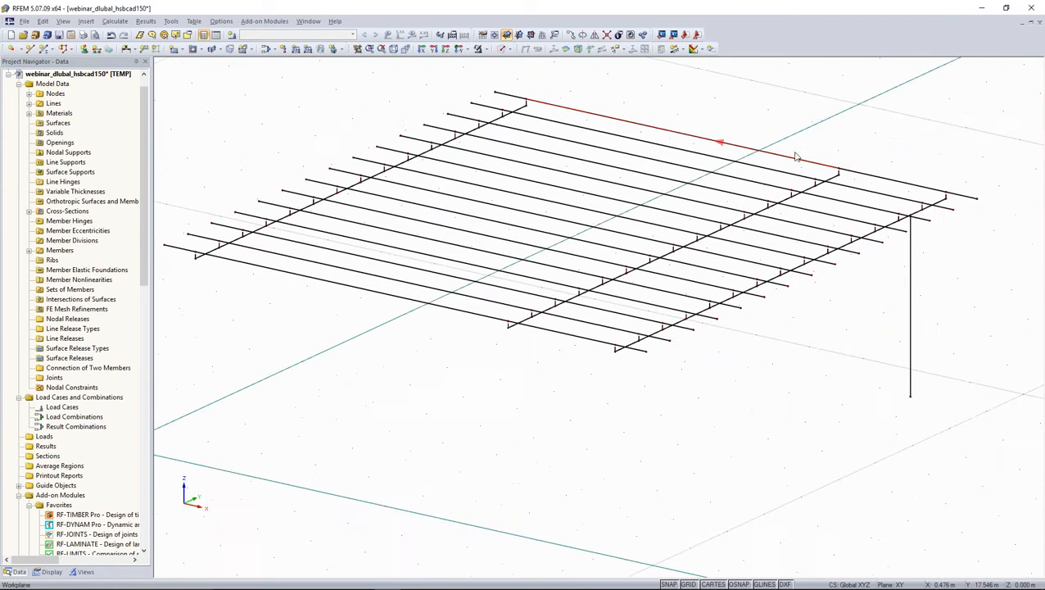
{"action": "scroll", "coordinate": [839, 172], "scroll_direction": "up", "scroll_amount": 3}
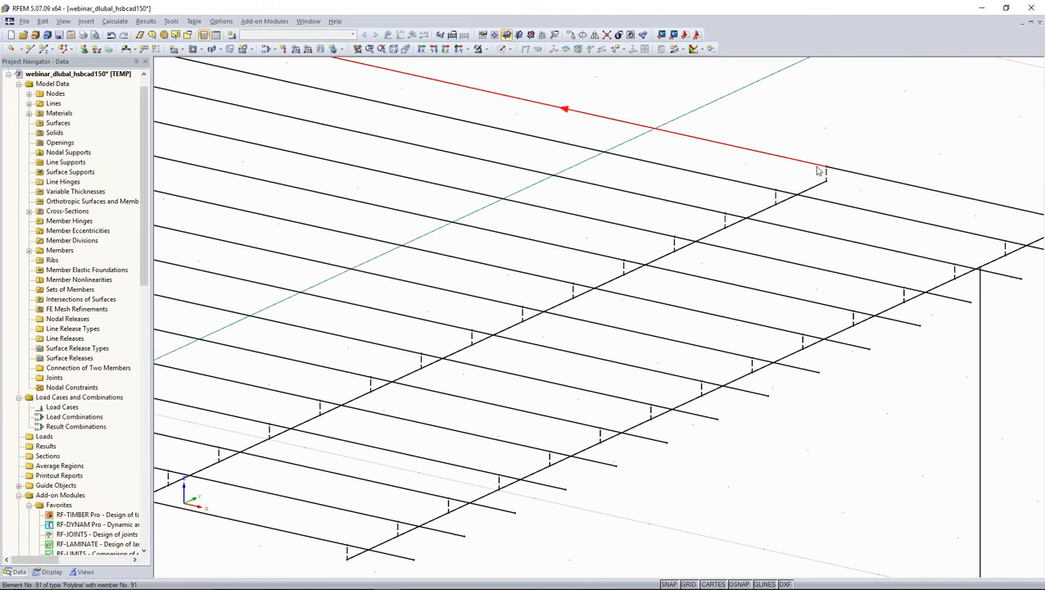
{"action": "scroll", "coordinate": [816, 180], "scroll_direction": "up", "scroll_amount": 2}
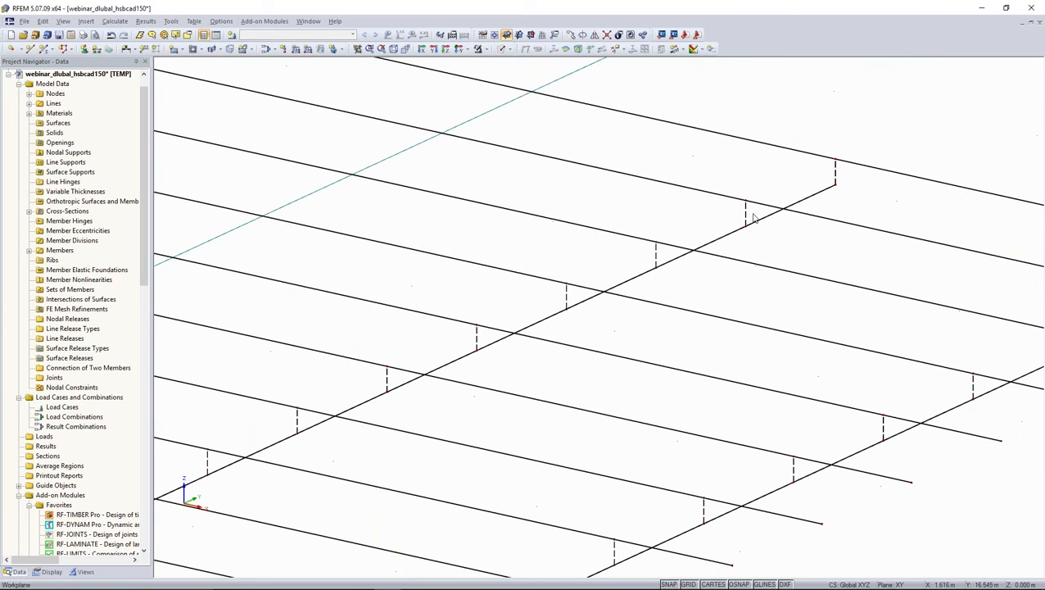
{"action": "scroll", "coordinate": [827, 176], "scroll_direction": "down", "scroll_amount": 2}
{"action": "scroll", "coordinate": [827, 176], "scroll_direction": "down", "scroll_amount": 4}
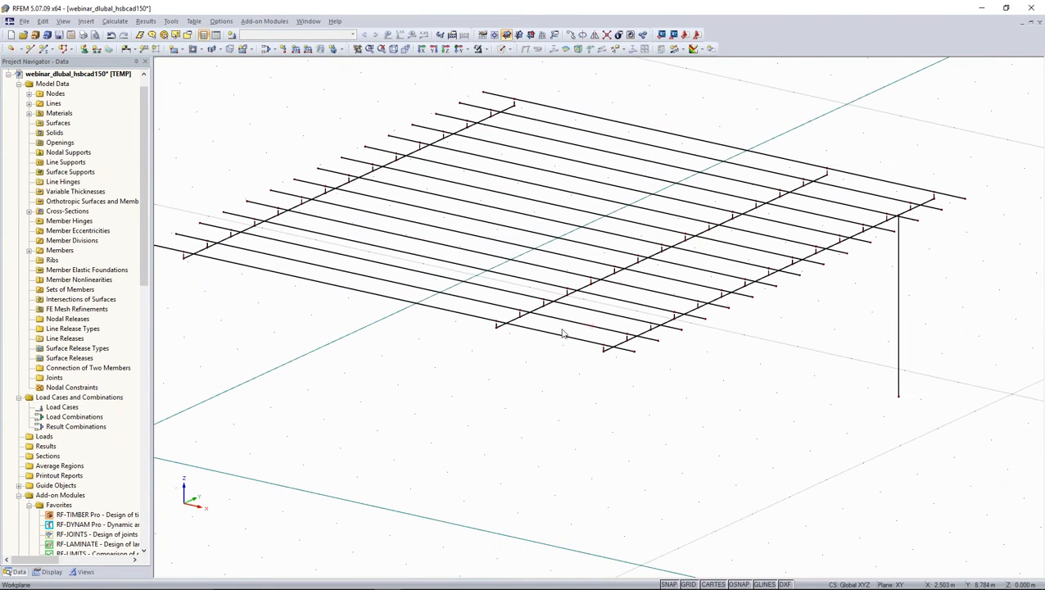
Step: Check the edge rafter's member properties without changing them, and inspect the coupling between a rafter and the purlin up close
{"action": "double_click", "coordinate": [548, 109]}
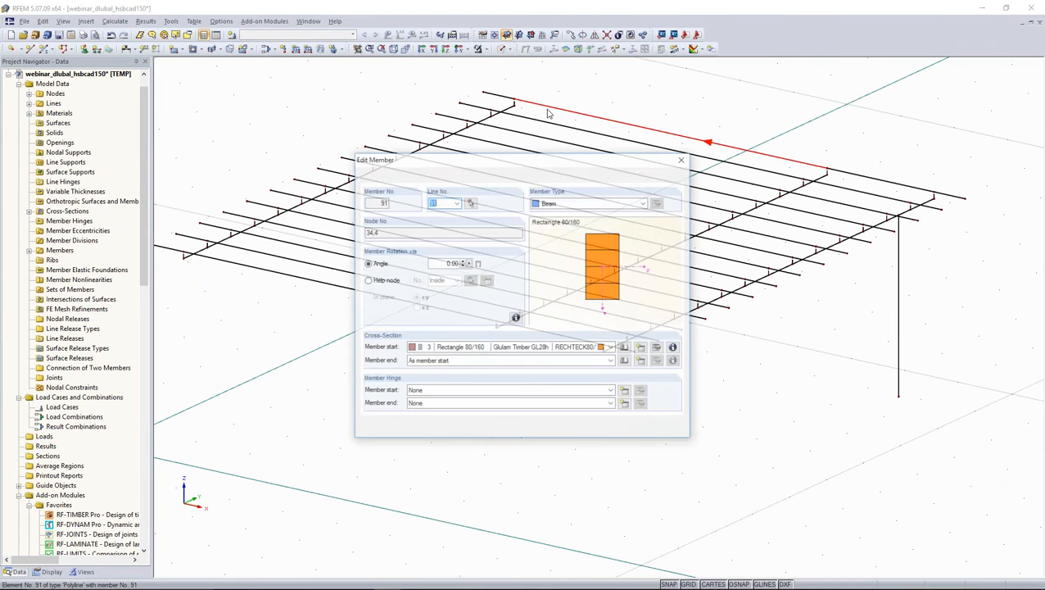
{"action": "left_click", "coordinate": [667, 429]}
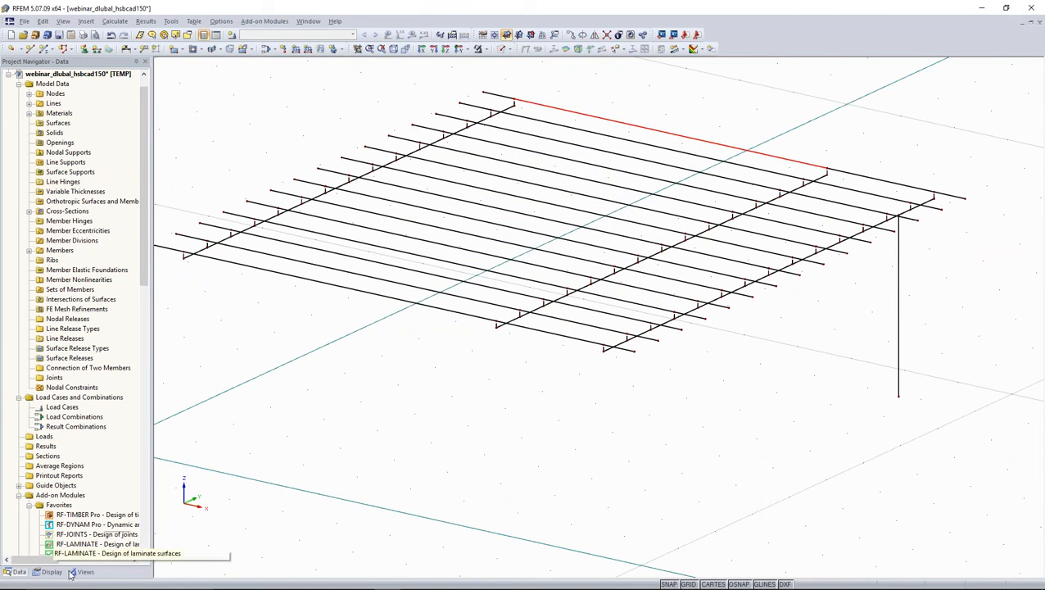
{"action": "middle_click_drag", "start_coordinate": [420, 397], "coordinate": [483, 427]}
{"action": "scroll", "coordinate": [568, 461], "scroll_direction": "up", "scroll_amount": 1}
{"action": "scroll", "coordinate": [571, 351], "scroll_direction": "up", "scroll_amount": 4}
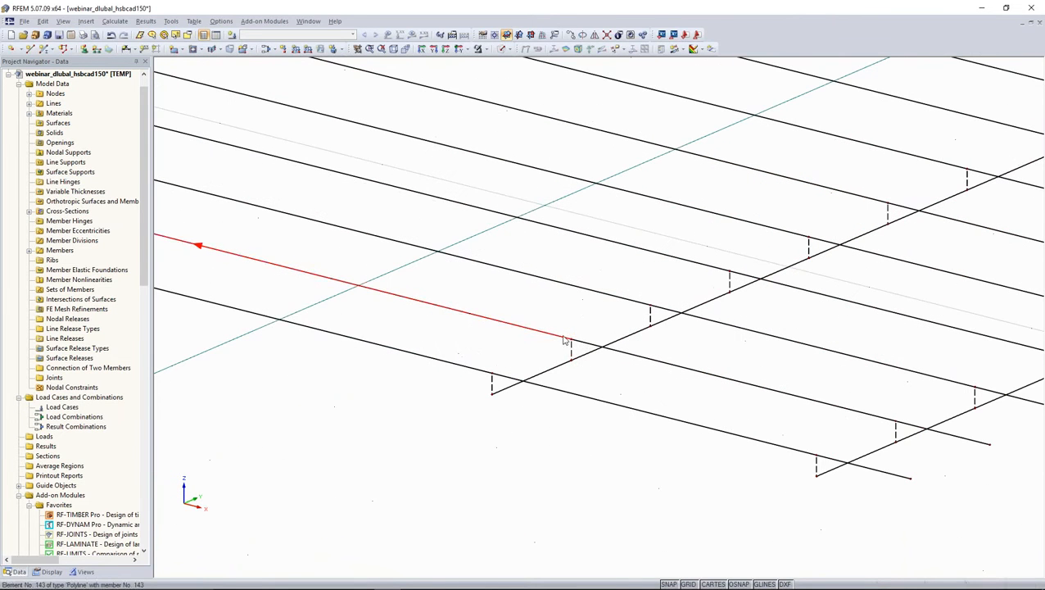
{"action": "scroll", "coordinate": [571, 356], "scroll_direction": "up", "scroll_amount": 1}
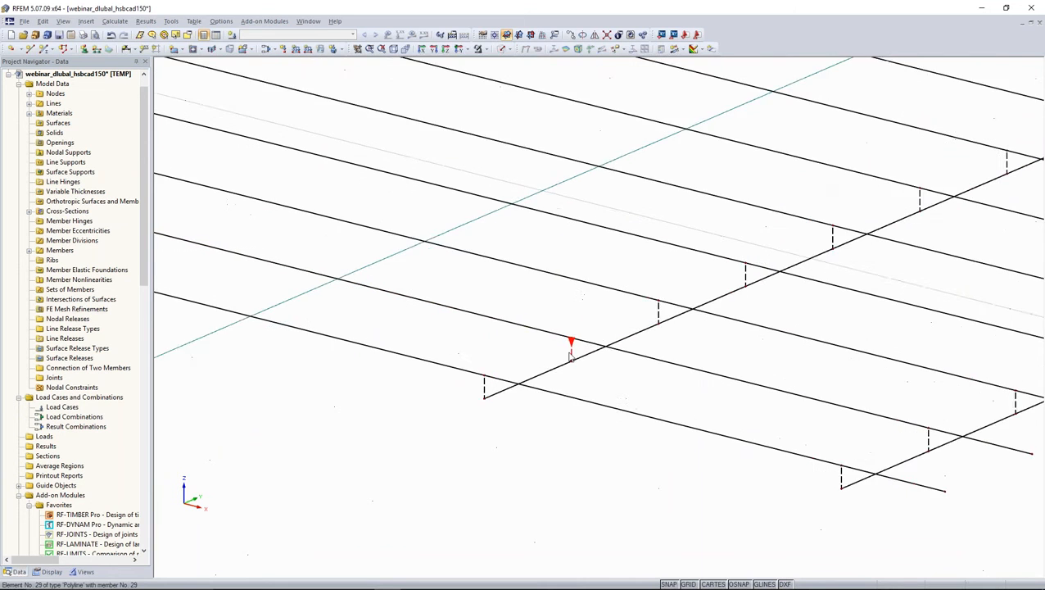
{"action": "scroll", "coordinate": [571, 354], "scroll_direction": "up", "scroll_amount": 1}
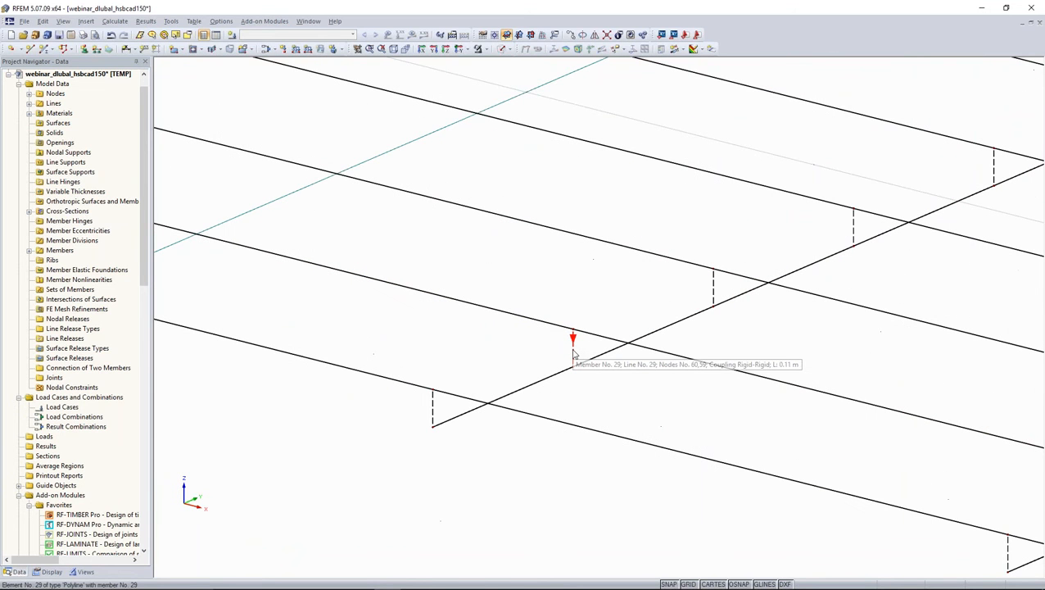
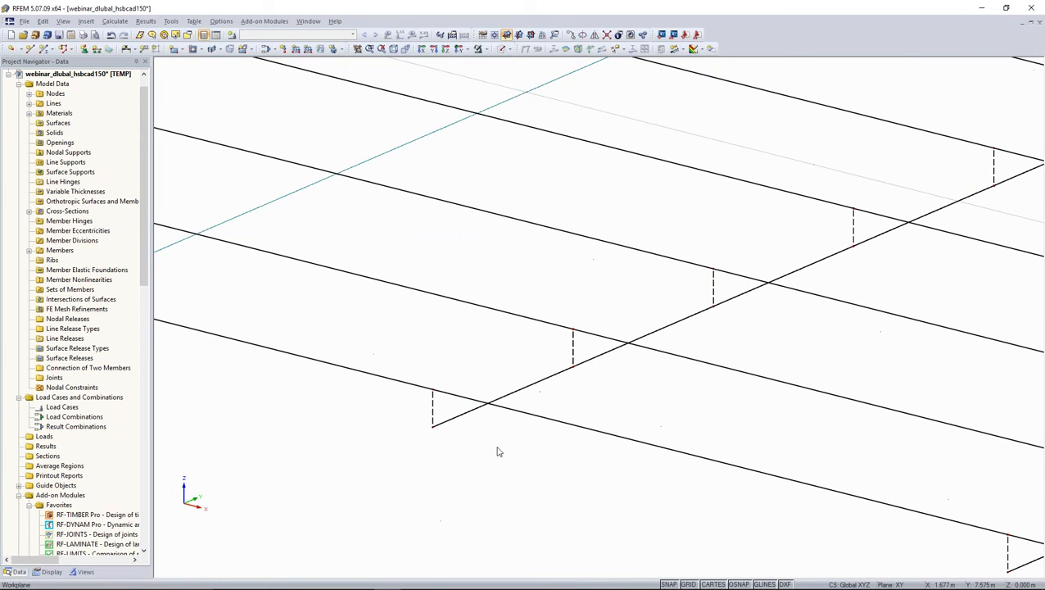
{"action": "mouse_move", "coordinate": [575, 352]}
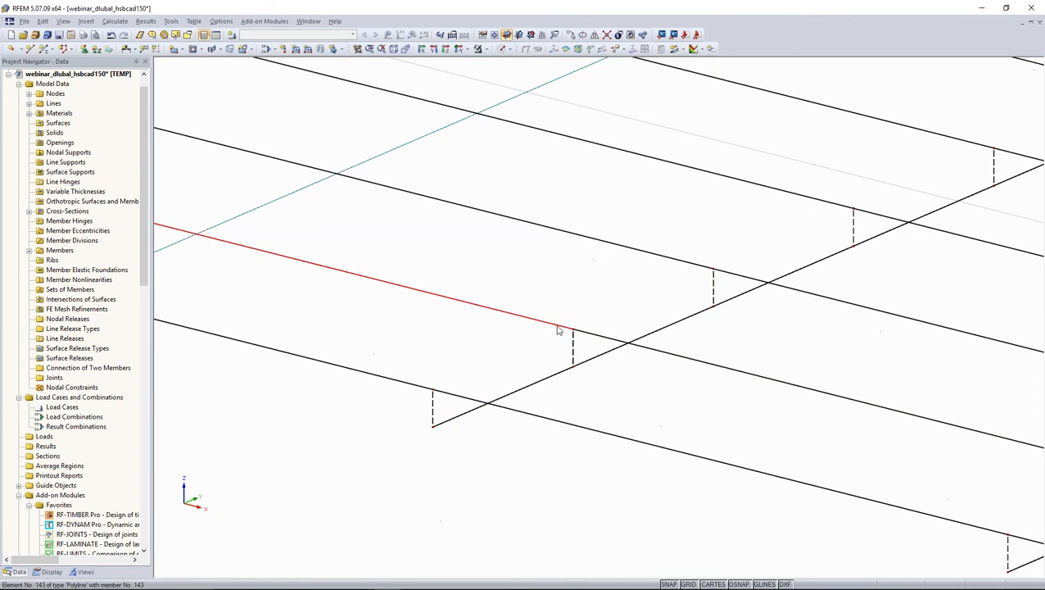
Step: Render the members as solids and temporarily show the member axis systems x,y,z to check their orientation
{"action": "left_click", "coordinate": [501, 50]}
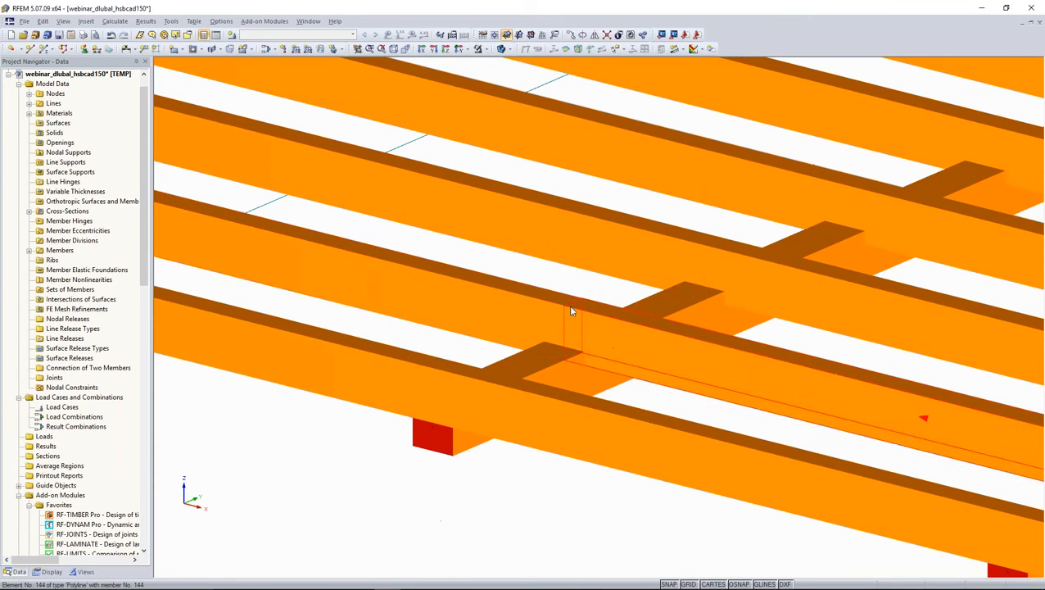
{"action": "left_click", "coordinate": [49, 570]}
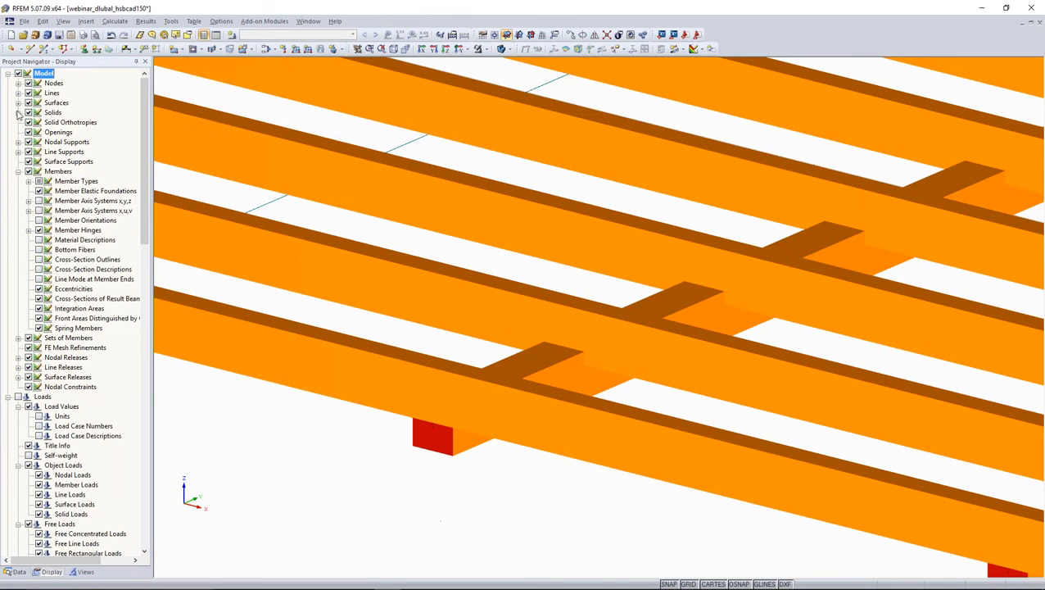
{"action": "left_click", "coordinate": [38, 200]}
{"action": "scroll", "coordinate": [396, 301], "scroll_direction": "down", "scroll_amount": 2}
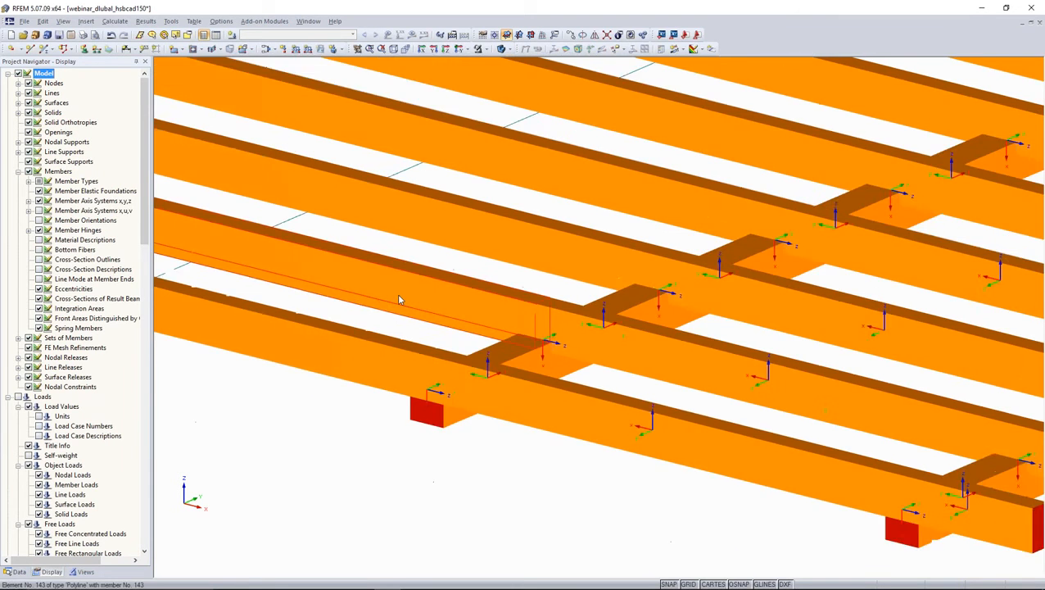
{"action": "middle_click_drag", "start_coordinate": [422, 322], "coordinate": [485, 239], "text": "ctrl"}
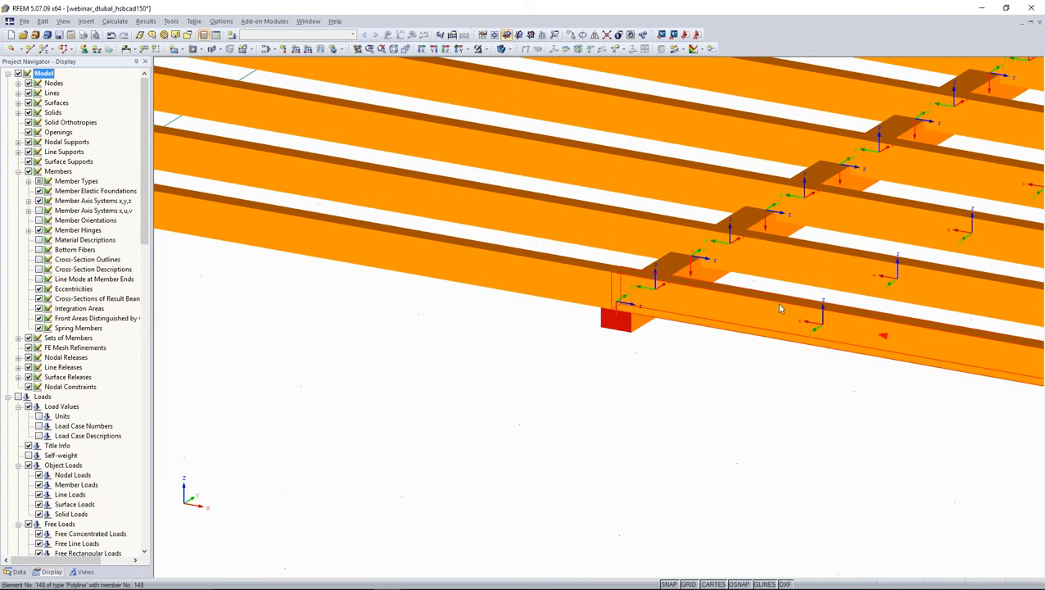
{"action": "scroll", "coordinate": [283, 379], "scroll_direction": "down", "scroll_amount": 1}
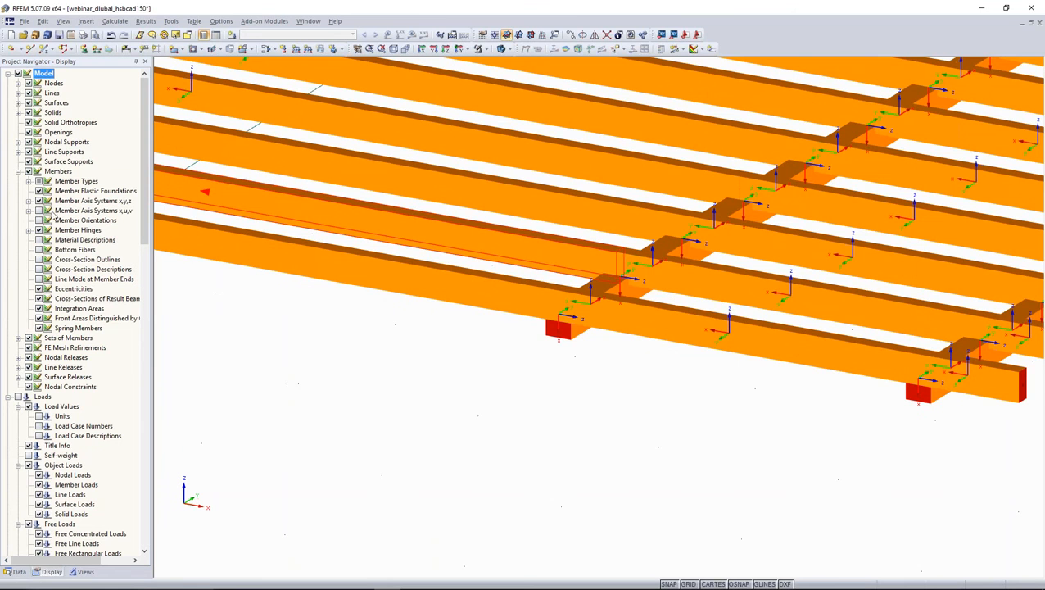
{"action": "left_click", "coordinate": [38, 200]}
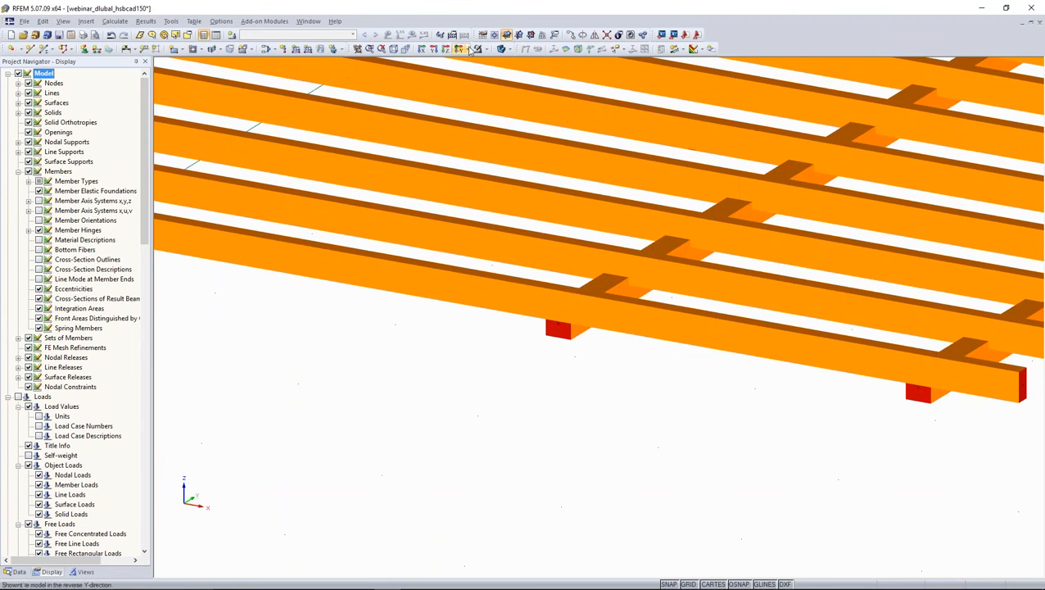
Step: Return to the wireframe display and limit visibility to the members of type Coupling Rigid-Rigid
{"action": "left_click", "coordinate": [499, 49]}
{"action": "left_click", "coordinate": [499, 50]}
{"action": "left_click", "coordinate": [85, 571]}
{"action": "left_click", "coordinate": [20, 368]}
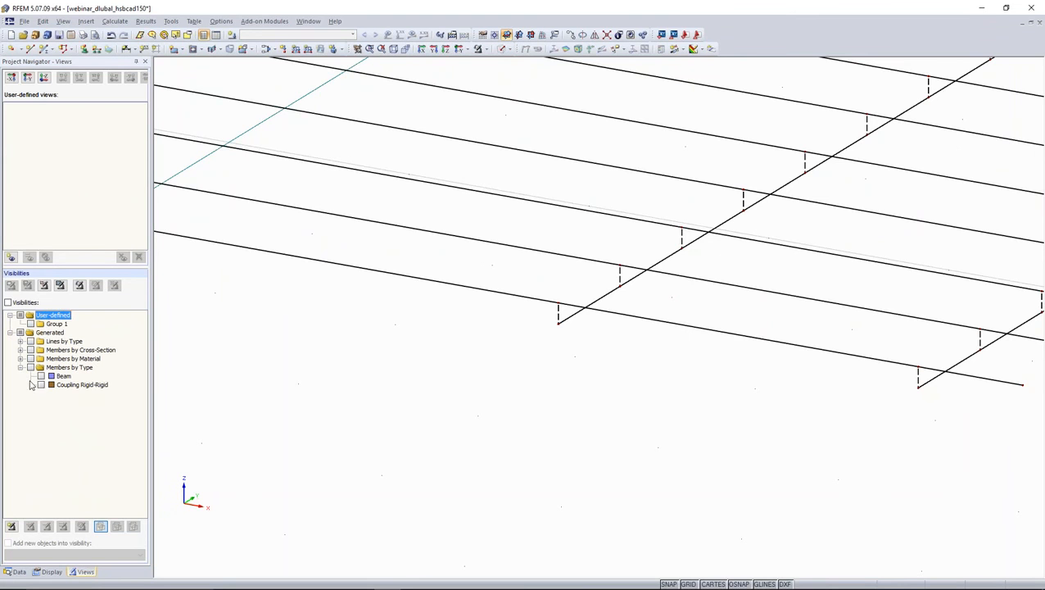
{"action": "left_click", "coordinate": [41, 385]}
Step: Select all visible coupling members together and change their member type to Rigid
{"action": "scroll", "coordinate": [415, 384], "scroll_direction": "down", "scroll_amount": 4}
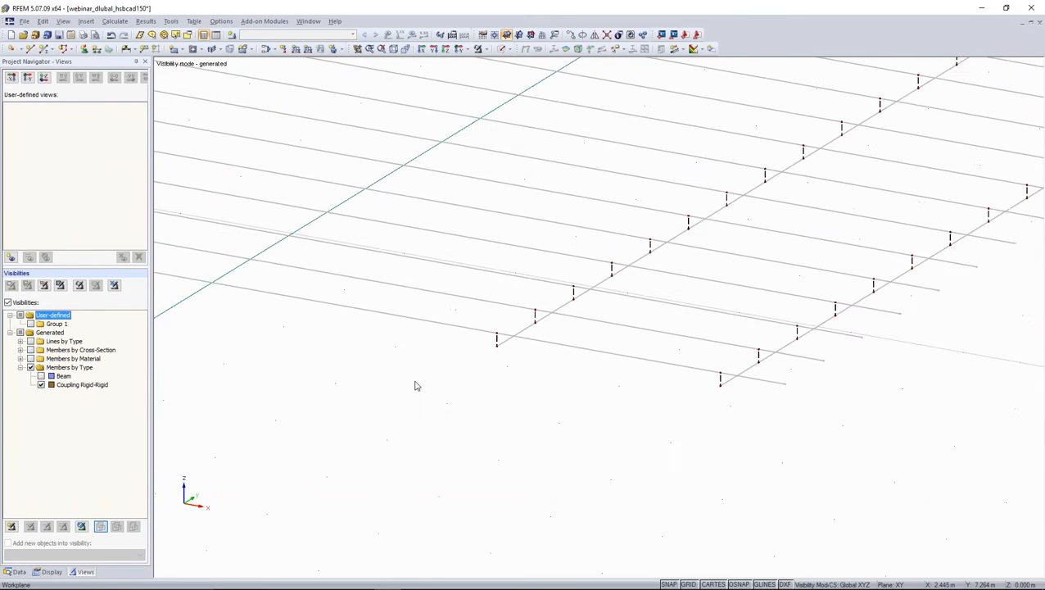
{"action": "middle_click_drag", "start_coordinate": [483, 384], "coordinate": [514, 391]}
{"action": "scroll", "coordinate": [514, 391], "scroll_direction": "down", "scroll_amount": 4}
{"action": "left_click_drag", "start_coordinate": [252, 115], "coordinate": [964, 421]}
{"action": "scroll", "coordinate": [907, 247], "scroll_direction": "up", "scroll_amount": 5}
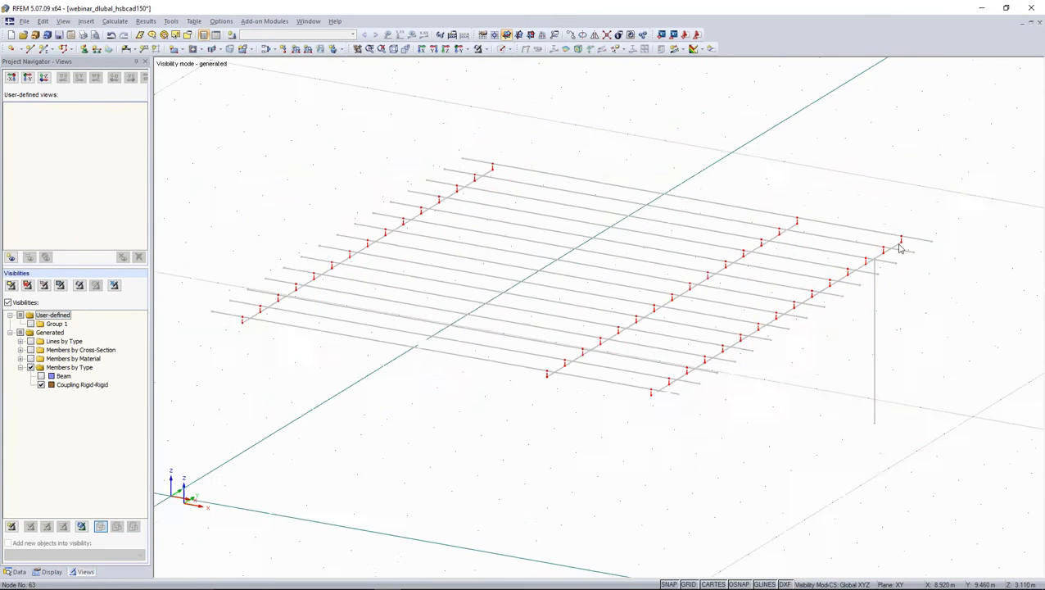
{"action": "right_click", "coordinate": [907, 247]}
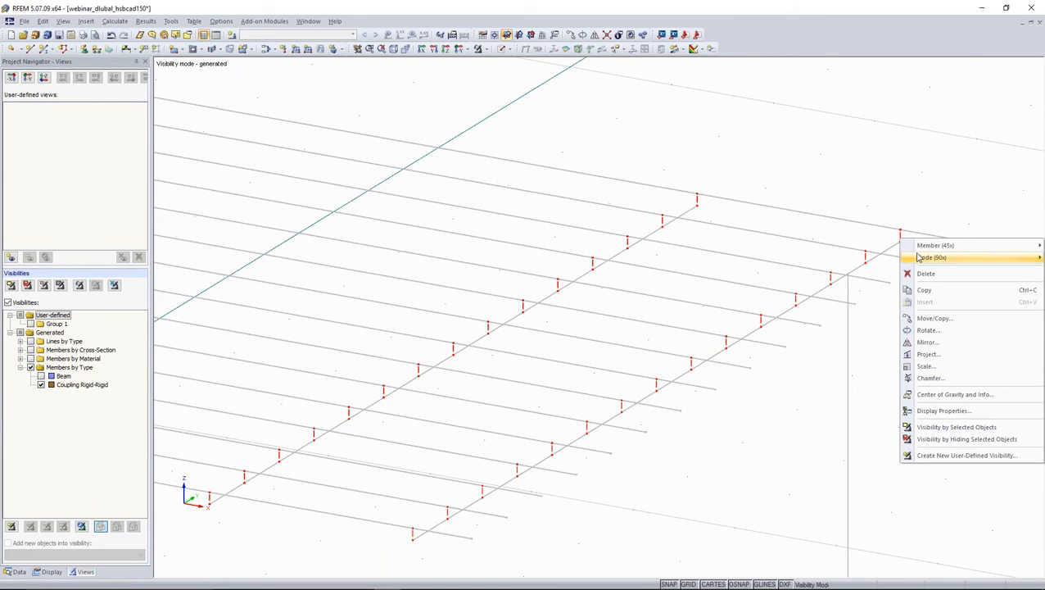
{"action": "mouse_move", "coordinate": [917, 245]}
{"action": "left_click", "coordinate": [872, 248]}
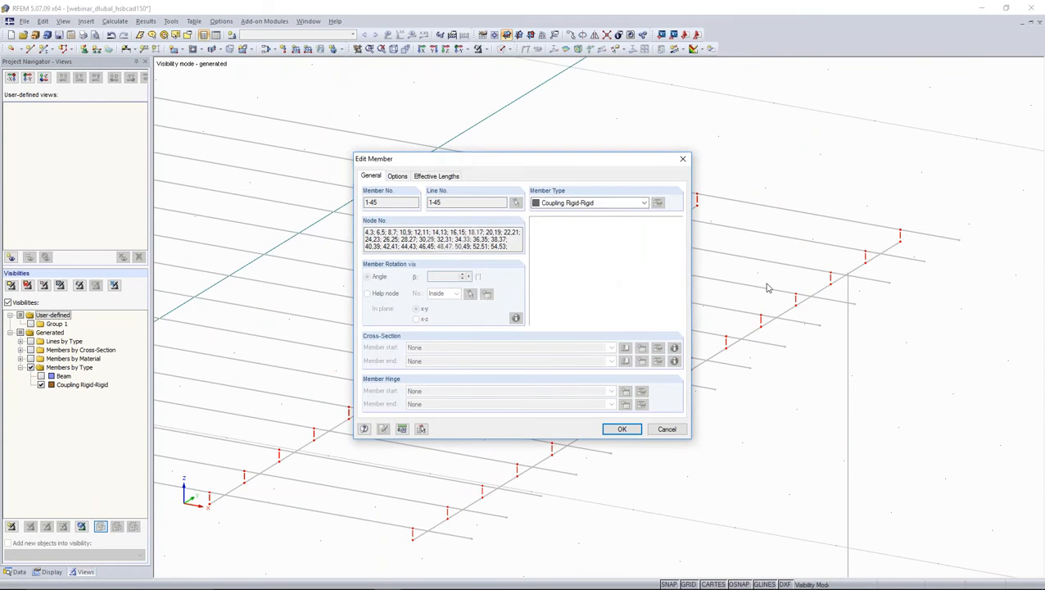
{"action": "left_click", "coordinate": [593, 205]}
{"action": "left_click", "coordinate": [593, 223]}
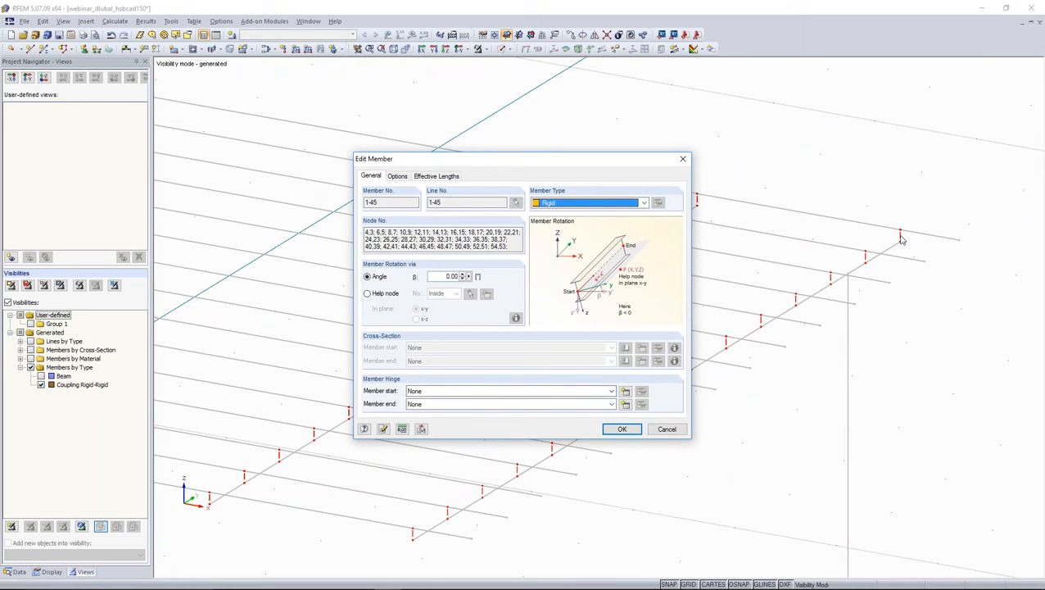
Step: Create a member hinge in local axes releasing only φy, and assign it to the start of all rigid coupling members
{"action": "left_click", "coordinate": [625, 392]}
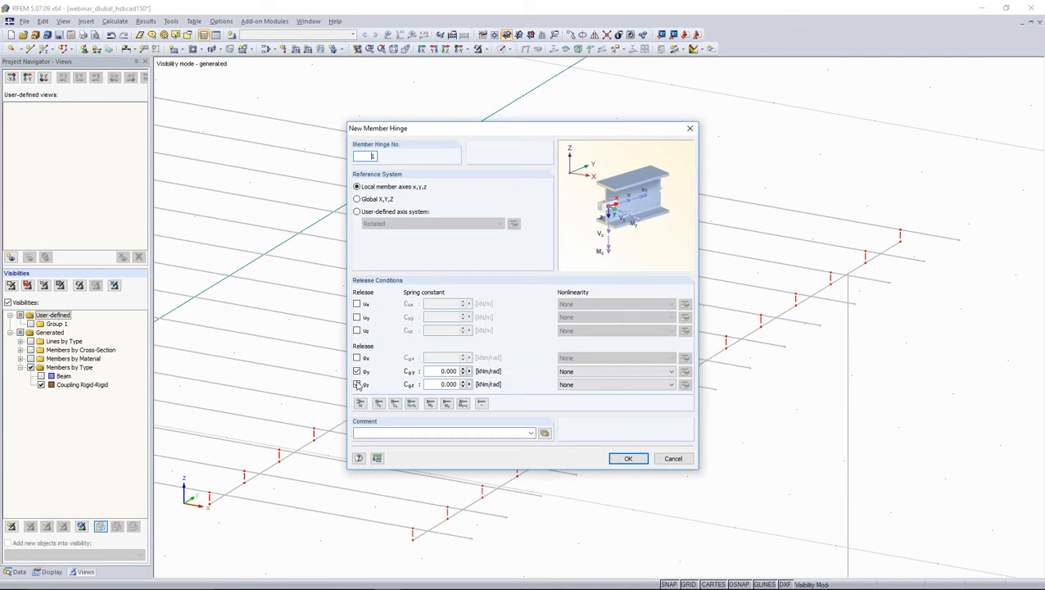
{"action": "left_click", "coordinate": [357, 384]}
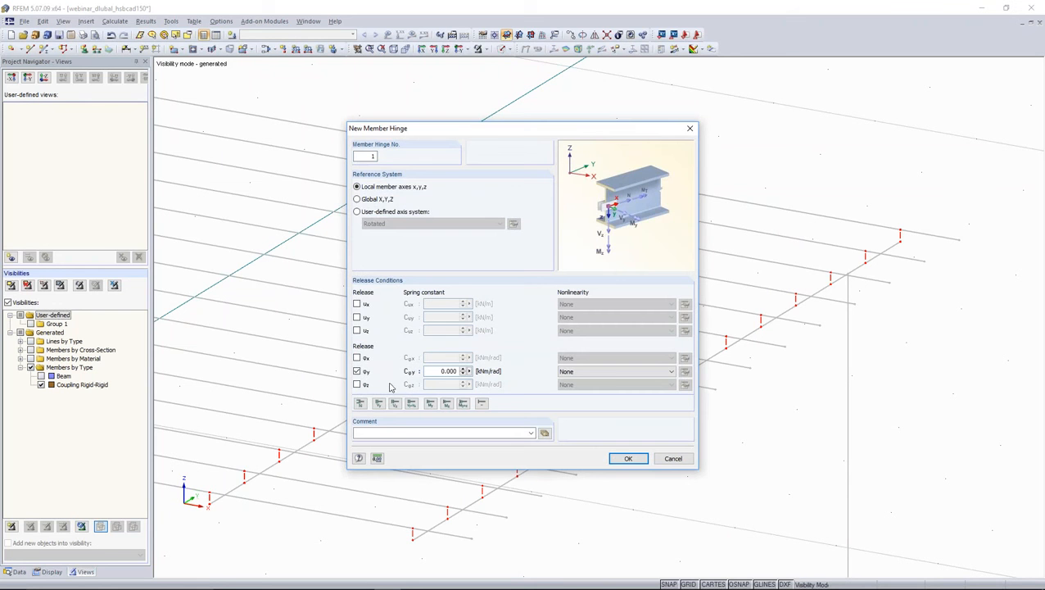
{"action": "left_click", "coordinate": [626, 458]}
{"action": "left_click", "coordinate": [620, 429]}
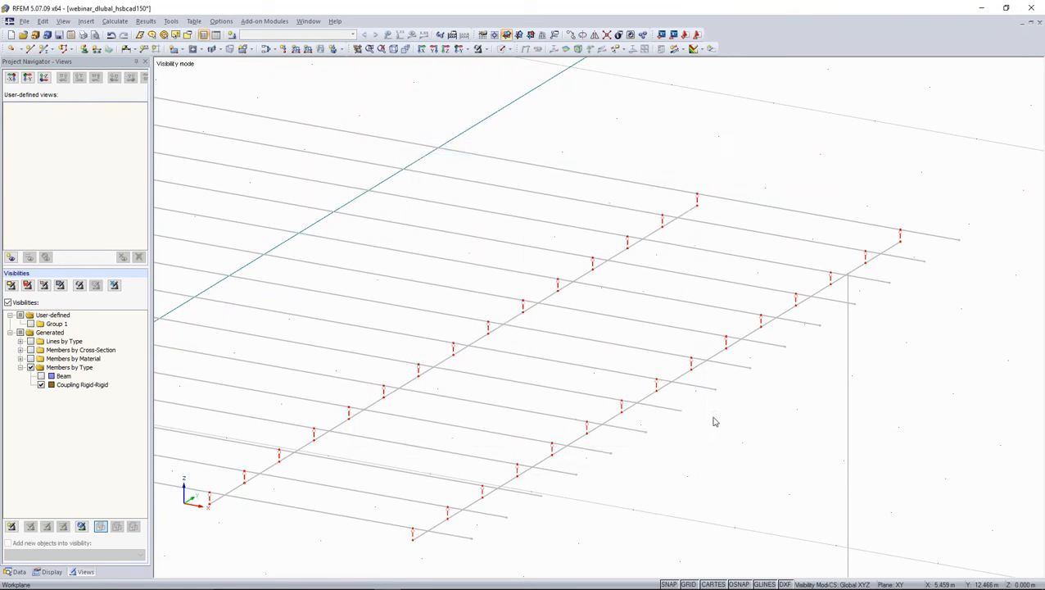
Step: Turn off the visibility filter and copy the complete roof frame into the webinar_dlubal_hsbcad model with zero offset
{"action": "scroll", "coordinate": [715, 410], "scroll_direction": "down", "scroll_amount": 6}
{"action": "middle_click_drag", "start_coordinate": [718, 378], "coordinate": [674, 307]}
{"action": "scroll", "coordinate": [672, 301], "scroll_direction": "up", "scroll_amount": 1}
{"action": "left_click", "coordinate": [8, 302]}
{"action": "scroll", "coordinate": [240, 371], "scroll_direction": "down", "scroll_amount": 2}
{"action": "left_click_drag", "start_coordinate": [215, 110], "coordinate": [788, 457]}
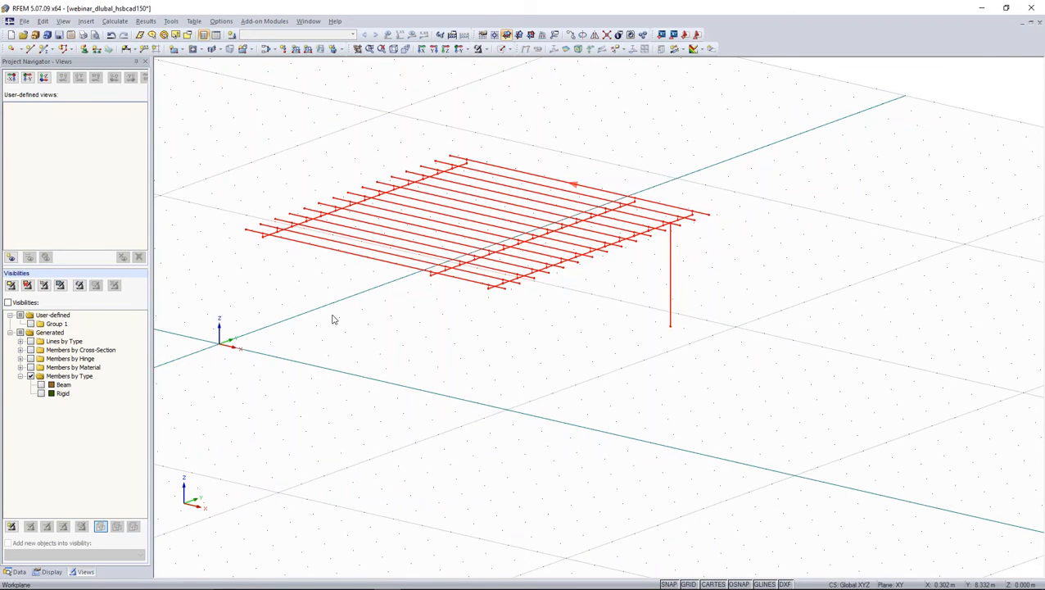
{"action": "left_click", "coordinate": [14, 572]}
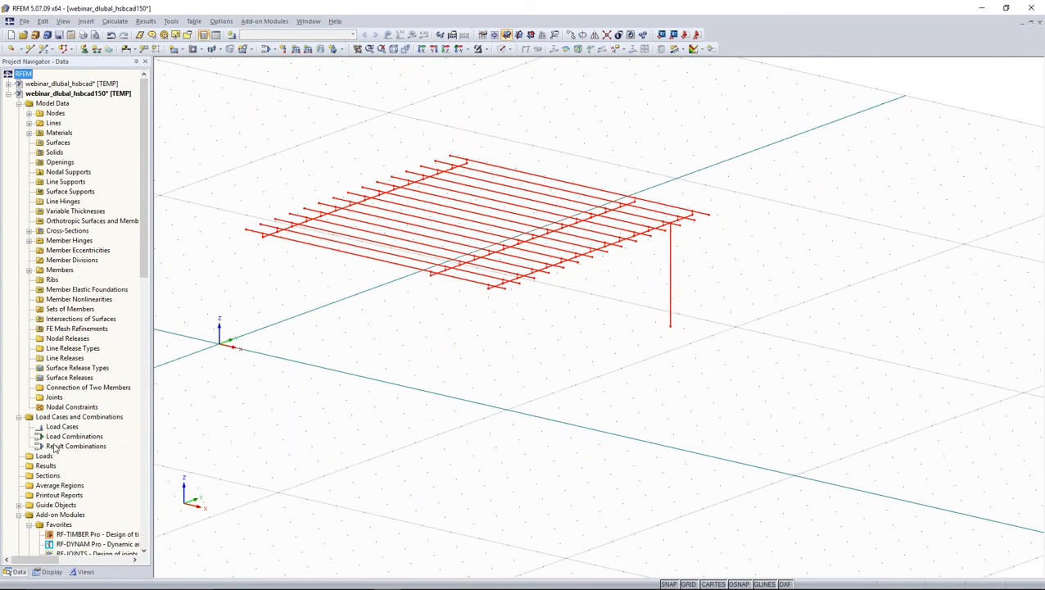
{"action": "double_click", "coordinate": [72, 83]}
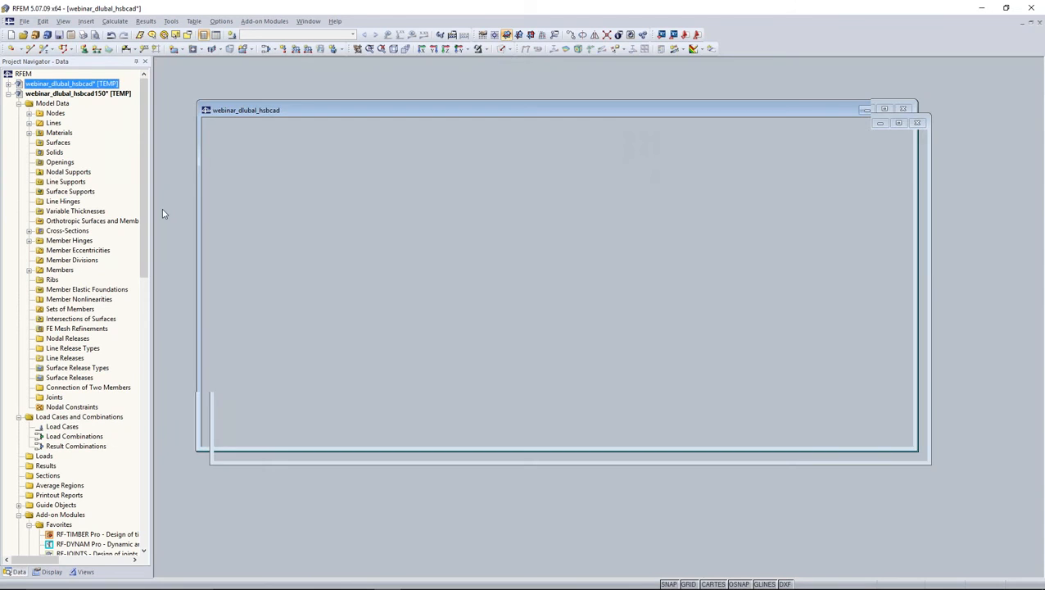
{"action": "key", "text": "ctrl+v"}
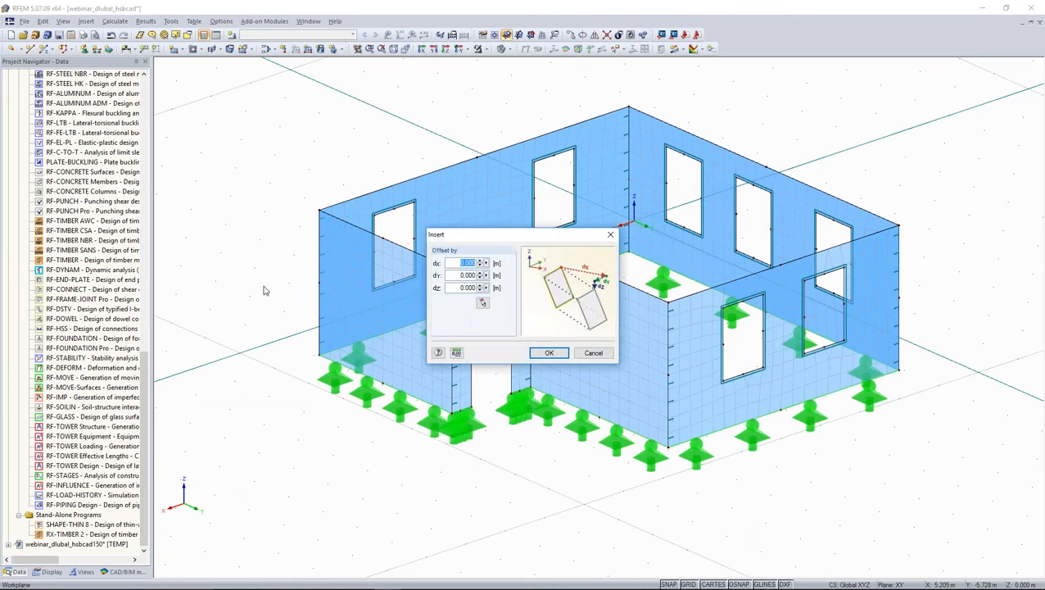
{"action": "key", "text": "Return"}
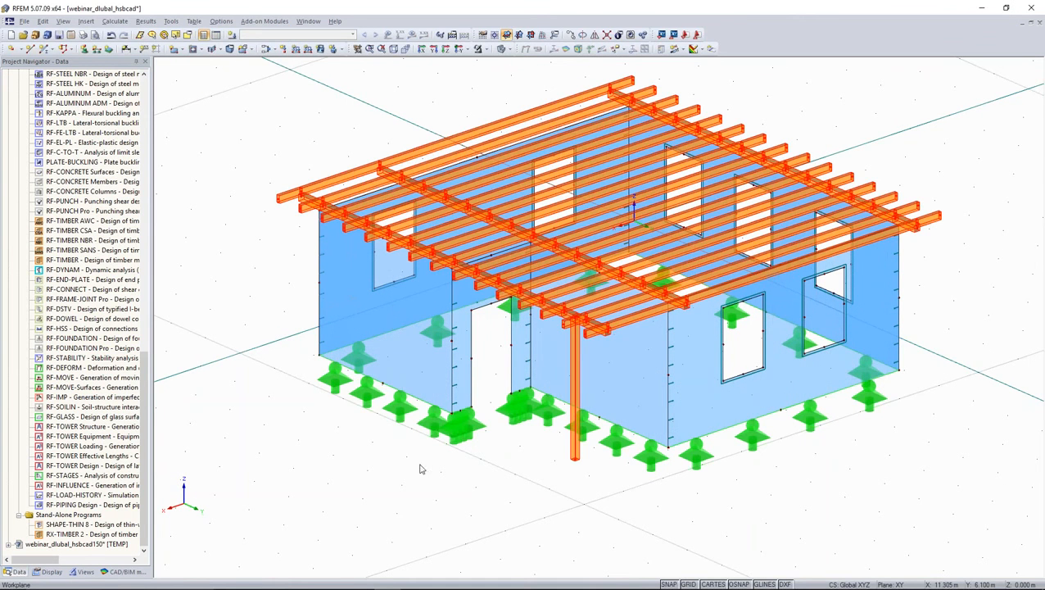
Step: Move the inserted roof onto the wall's upper corner in the wireframe side view, with dX -0.005 m and dZ -0.110 m
{"action": "middle_click_drag", "start_coordinate": [413, 479], "coordinate": [536, 424], "text": "ctrl"}
{"action": "left_click", "coordinate": [432, 50]}
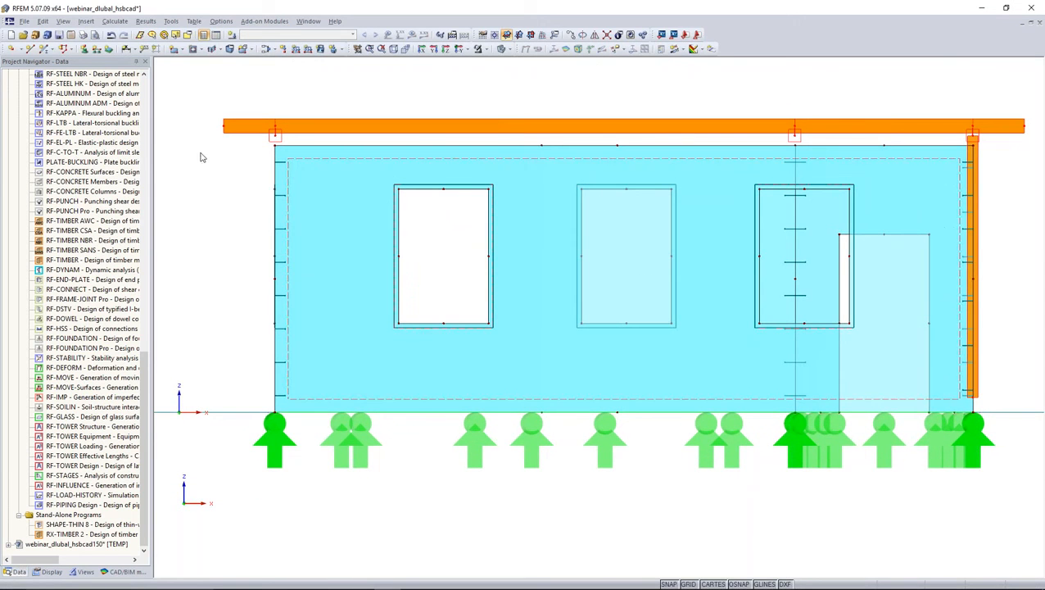
{"action": "scroll", "coordinate": [283, 168], "scroll_direction": "up", "scroll_amount": 2}
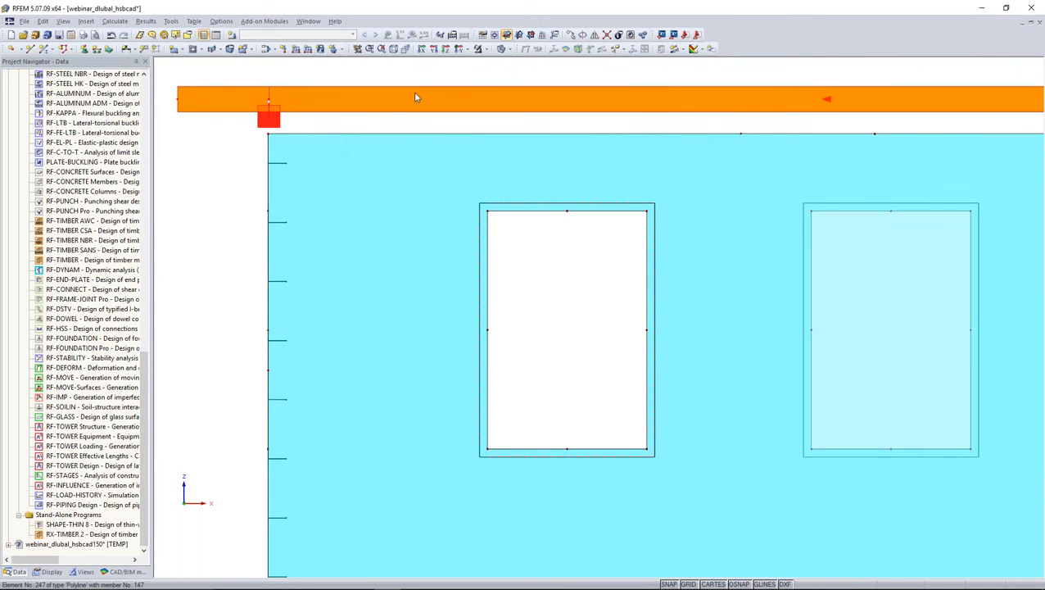
{"action": "left_click", "coordinate": [500, 50]}
{"action": "scroll", "coordinate": [455, 123], "scroll_direction": "down", "scroll_amount": 1}
{"action": "scroll", "coordinate": [302, 168], "scroll_direction": "up", "scroll_amount": 3}
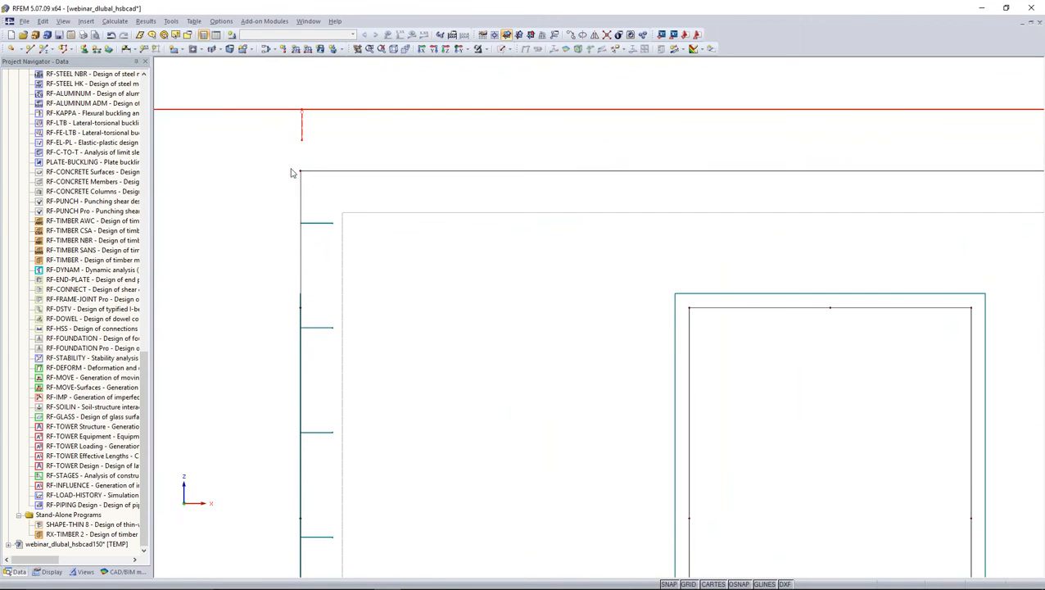
{"action": "right_click", "coordinate": [301, 144]}
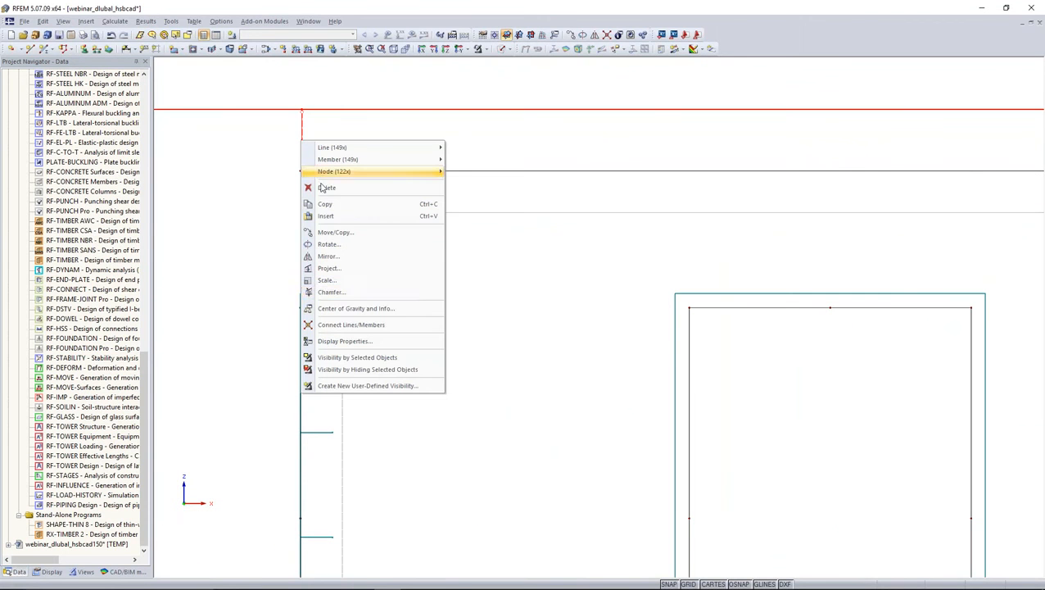
{"action": "left_click", "coordinate": [335, 232]}
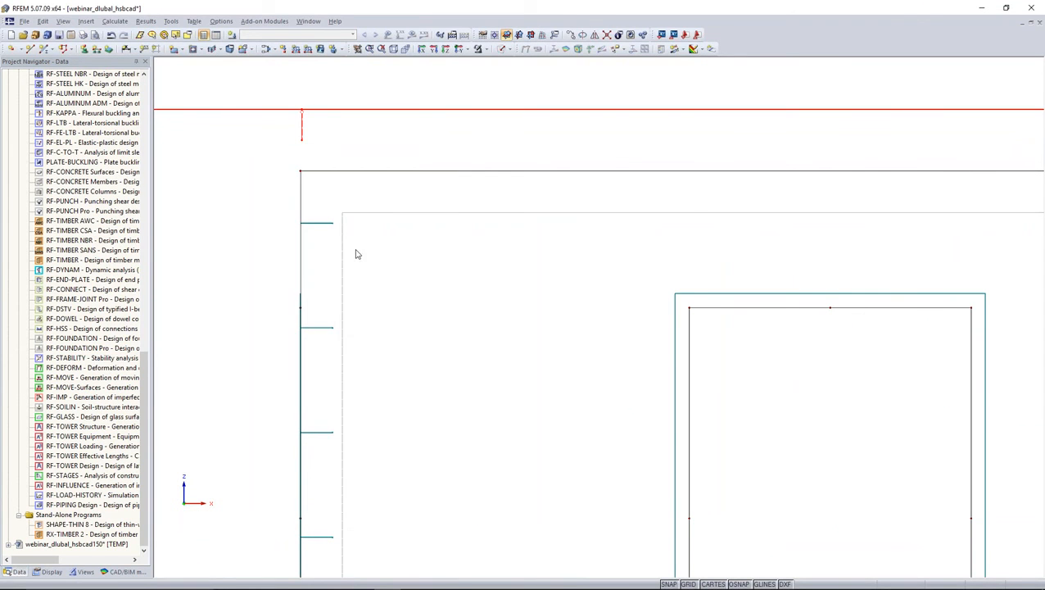
{"action": "left_click", "coordinate": [445, 309]}
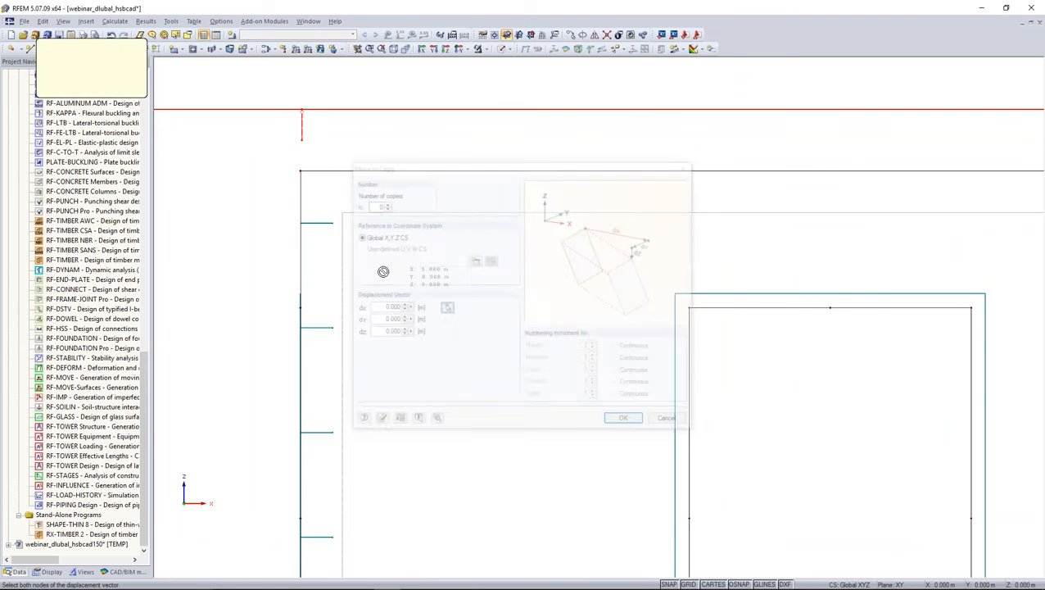
{"action": "left_click", "coordinate": [301, 171]}
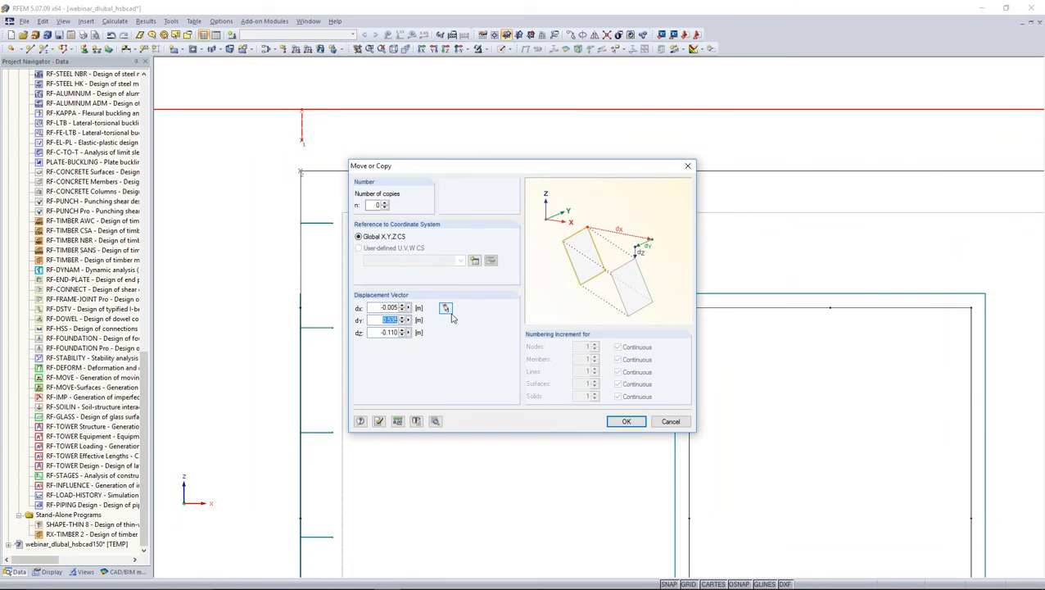
{"action": "left_click", "coordinate": [624, 421]}
Step: Check the coordinates of the wall's upper corner node beside the post-side purlin without changing them
{"action": "scroll", "coordinate": [492, 362], "scroll_direction": "down", "scroll_amount": 3}
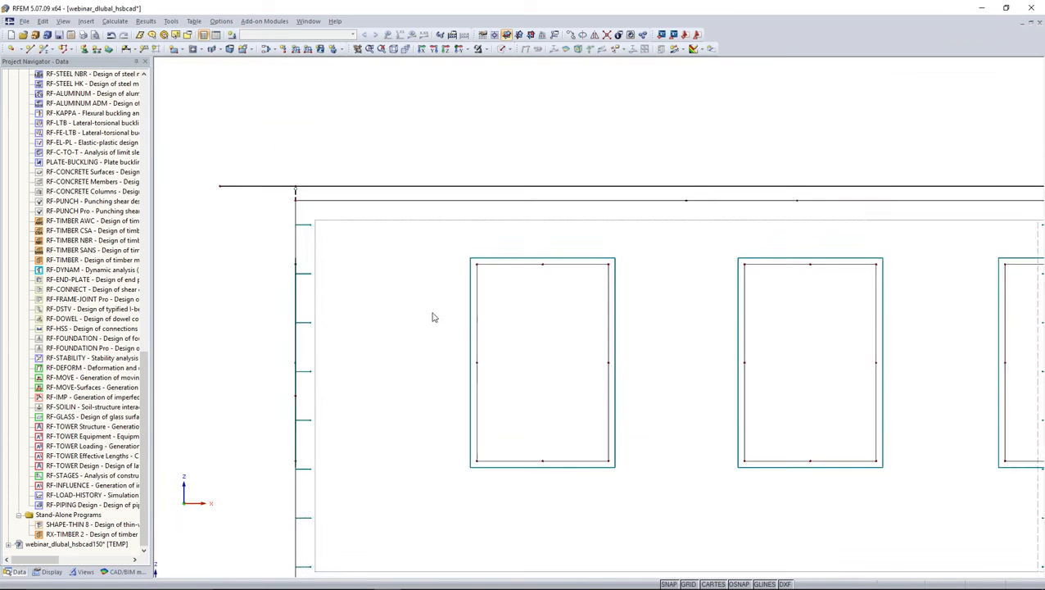
{"action": "scroll", "coordinate": [434, 317], "scroll_direction": "down", "scroll_amount": 2}
{"action": "middle_click_drag", "start_coordinate": [616, 343], "coordinate": [410, 324]}
{"action": "middle_click_drag", "start_coordinate": [985, 376], "coordinate": [793, 344]}
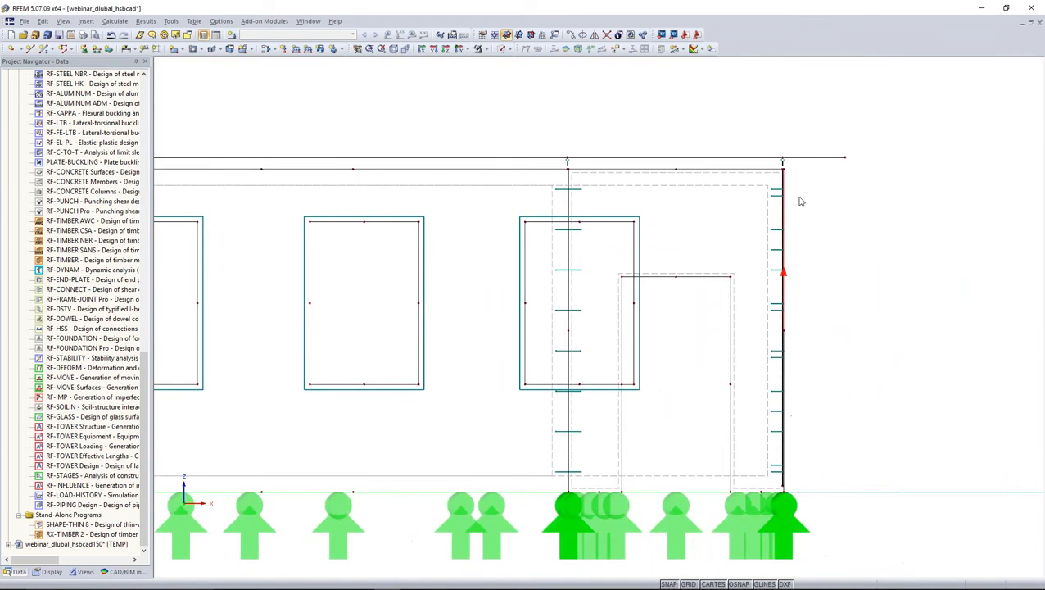
{"action": "scroll", "coordinate": [800, 202], "scroll_direction": "up", "scroll_amount": 3}
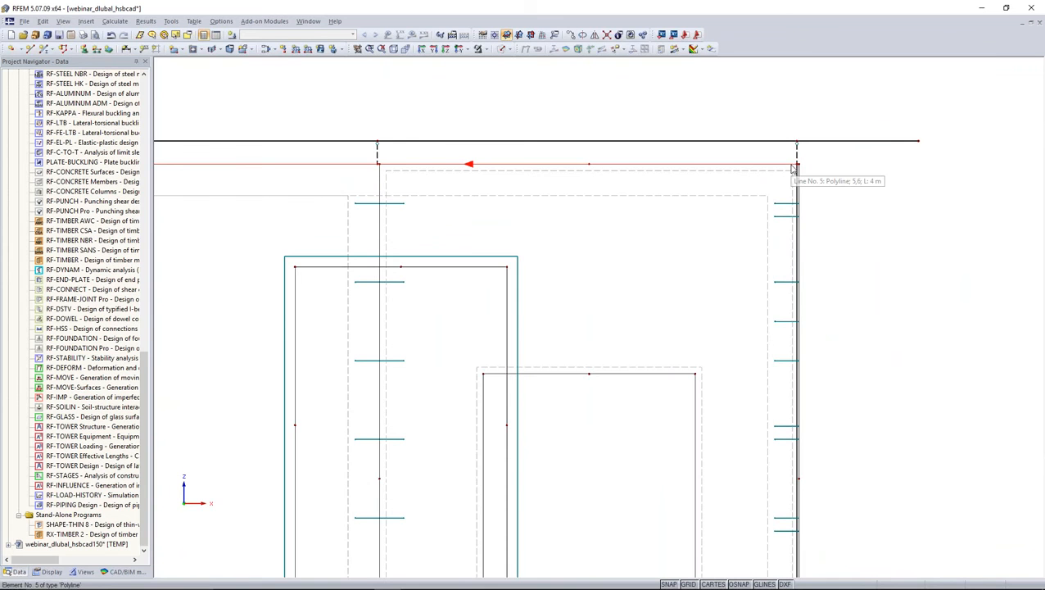
{"action": "scroll", "coordinate": [790, 167], "scroll_direction": "up", "scroll_amount": 3}
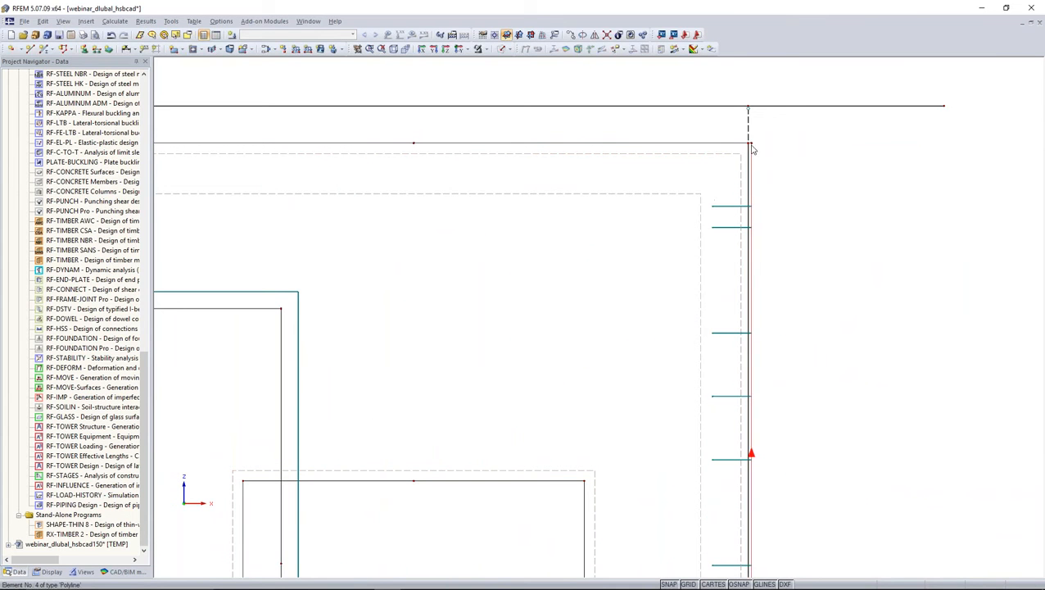
{"action": "double_click", "coordinate": [749, 145]}
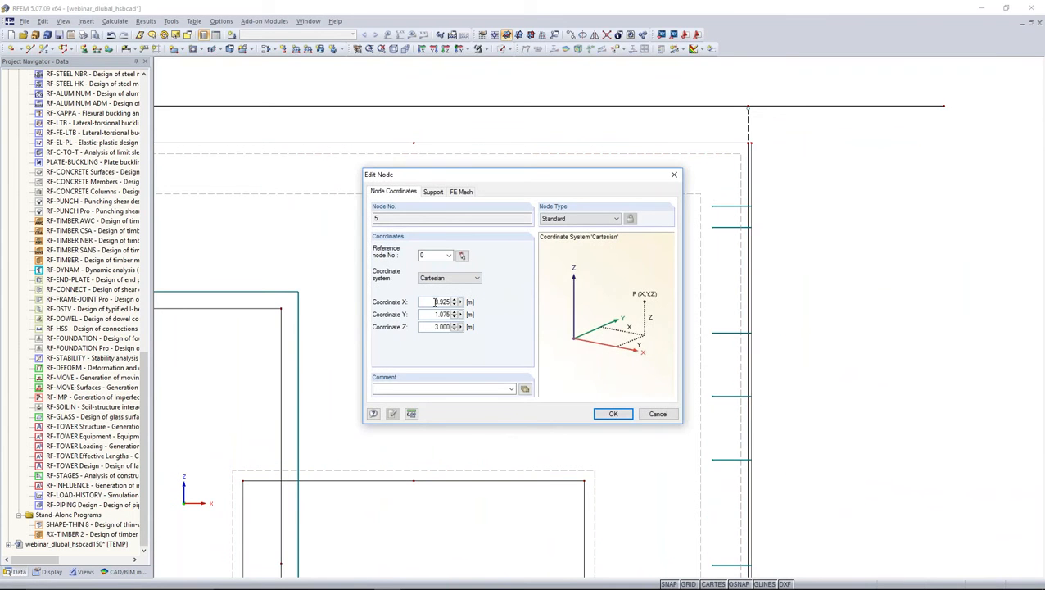
{"action": "left_click", "coordinate": [651, 414]}
Step: Select everything along the post-side wall edge and give all its nodes the same X coordinate
{"action": "scroll", "coordinate": [653, 358], "scroll_direction": "down", "scroll_amount": 5}
{"action": "middle_click_drag", "start_coordinate": [653, 358], "coordinate": [665, 111]}
{"action": "scroll", "coordinate": [666, 110], "scroll_direction": "up", "scroll_amount": 1}
{"action": "scroll", "coordinate": [668, 115], "scroll_direction": "down", "scroll_amount": 1}
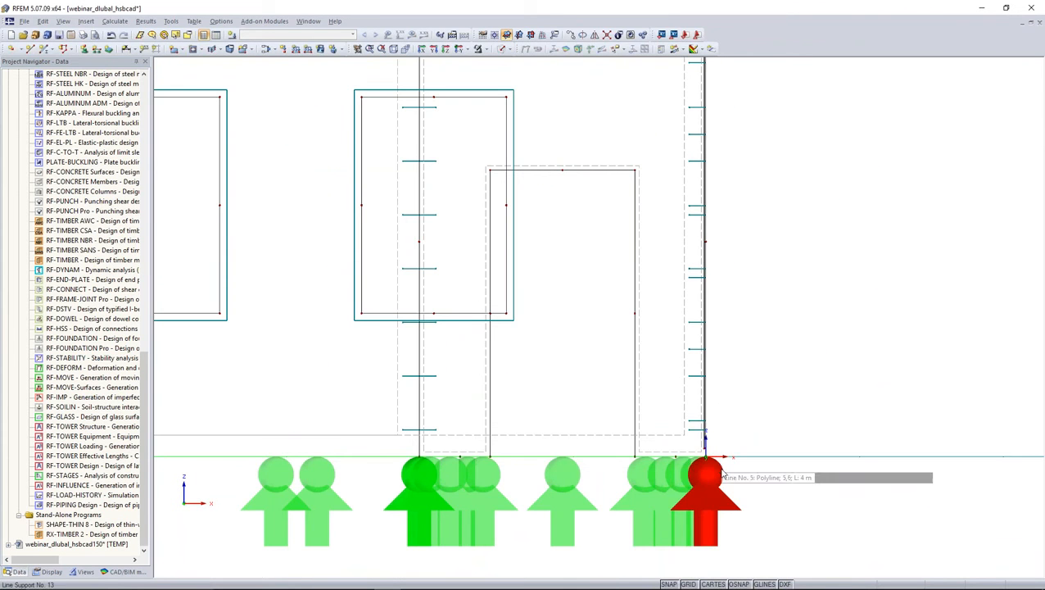
{"action": "middle_click_drag", "start_coordinate": [703, 344], "coordinate": [702, 170]}
{"action": "left_click", "coordinate": [703, 169]}
{"action": "scroll", "coordinate": [703, 174], "scroll_direction": "up", "scroll_amount": 2}
{"action": "right_click", "coordinate": [710, 198]}
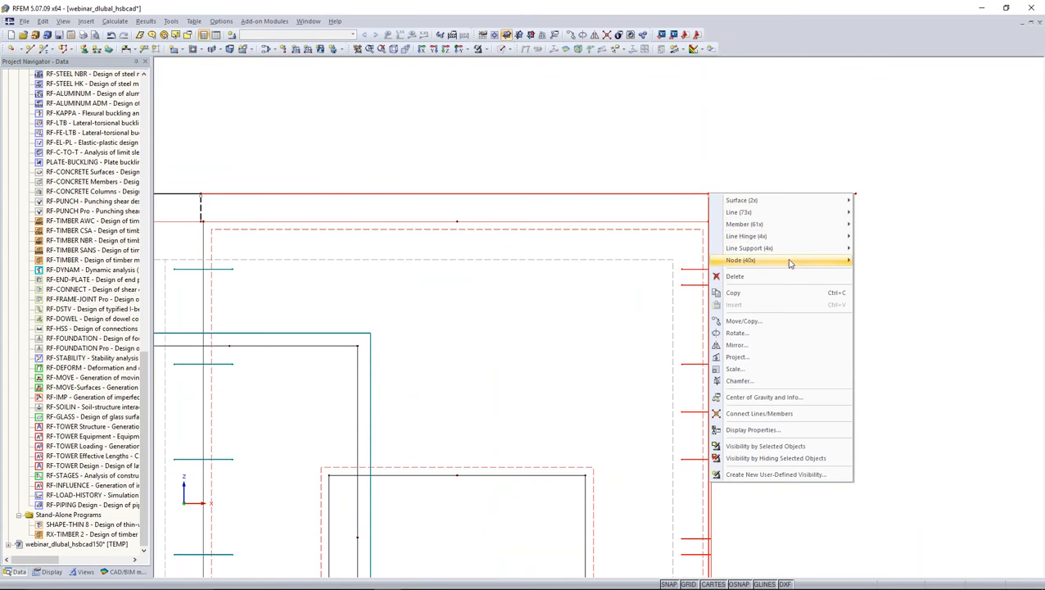
{"action": "mouse_move", "coordinate": [790, 260]}
{"action": "left_click", "coordinate": [868, 260]}
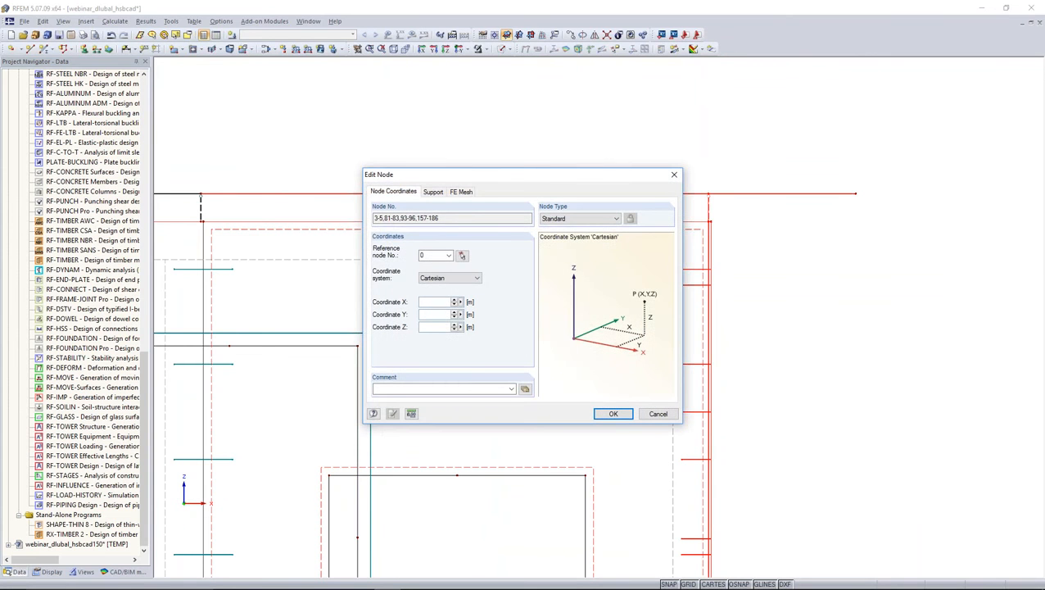
{"action": "left_click", "coordinate": [596, 414]}
Step: Examine the offset between the middle purlin and the inner wall, and check the wall corner node's coordinates without changing them
{"action": "scroll", "coordinate": [579, 402], "scroll_direction": "up", "scroll_amount": 4}
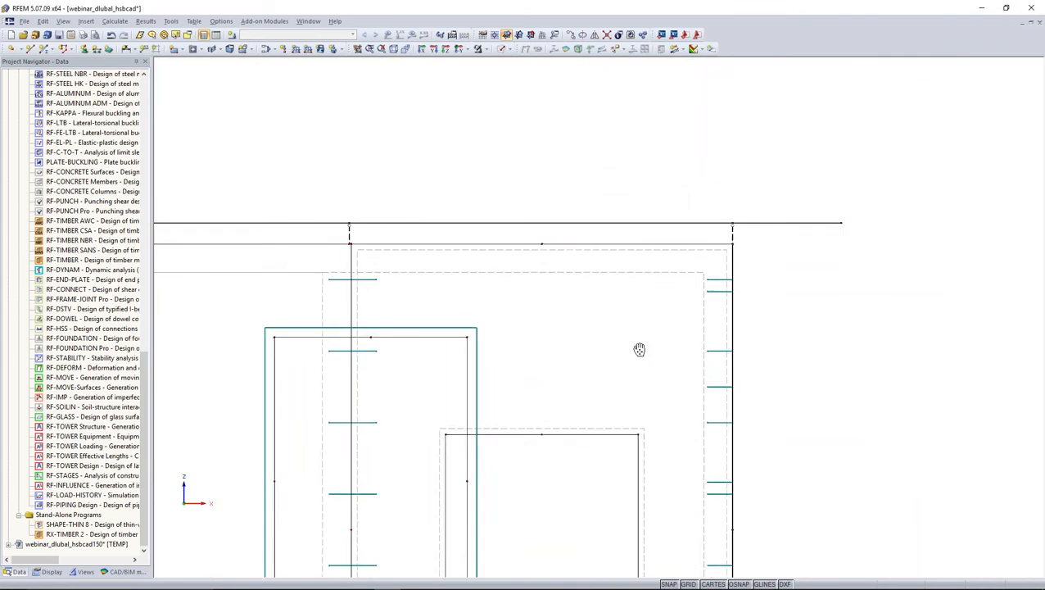
{"action": "scroll", "coordinate": [567, 151], "scroll_direction": "down", "scroll_amount": 2}
{"action": "scroll", "coordinate": [614, 210], "scroll_direction": "up", "scroll_amount": 5}
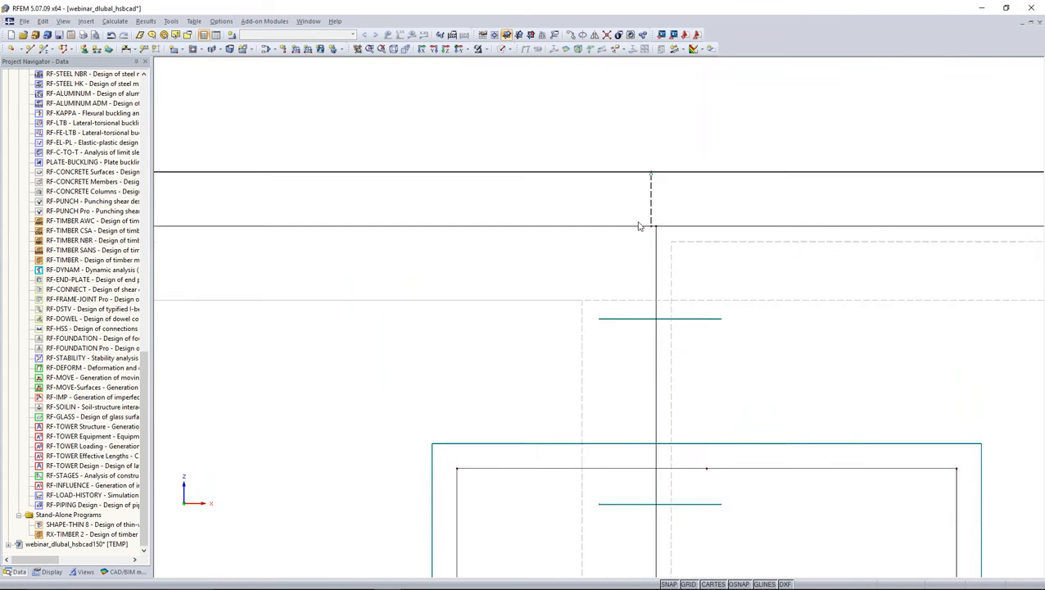
{"action": "mouse_move", "coordinate": [653, 248]}
{"action": "middle_mouse_down"}
{"action": "mouse_move", "coordinate": [681, 215]}
{"action": "mouse_move", "coordinate": [646, 252]}
{"action": "middle_mouse_up"}
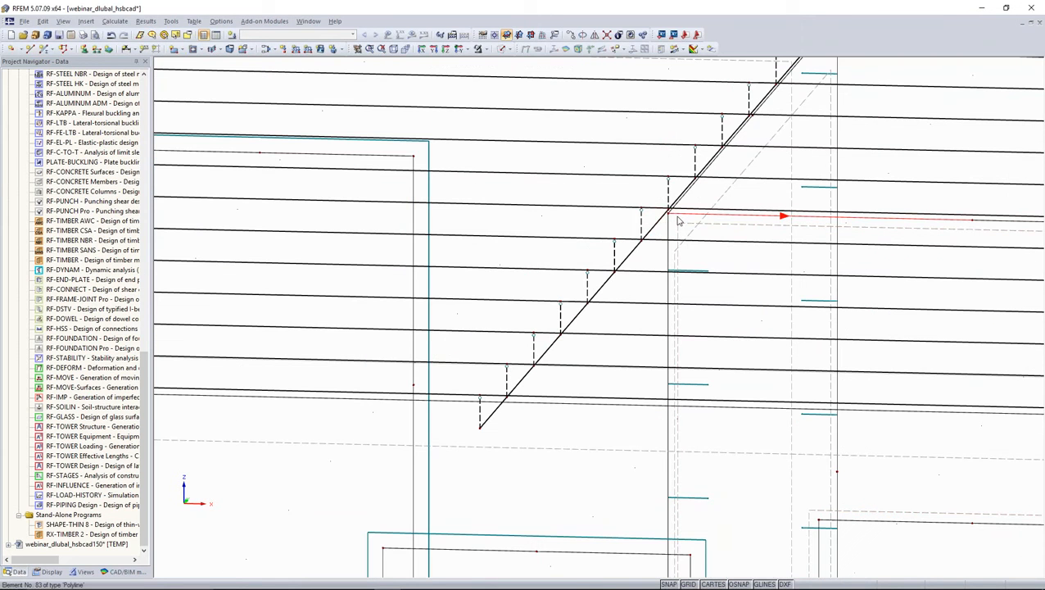
{"action": "scroll", "coordinate": [676, 218], "scroll_direction": "down", "scroll_amount": 1}
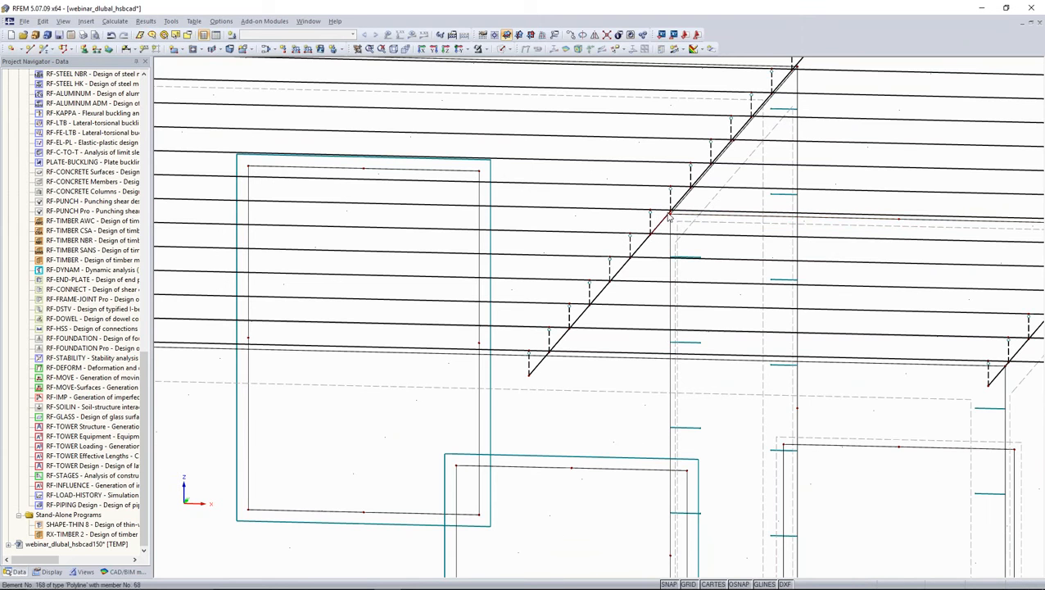
{"action": "left_click", "coordinate": [433, 48]}
{"action": "scroll", "coordinate": [646, 193], "scroll_direction": "up", "scroll_amount": 6}
{"action": "scroll", "coordinate": [573, 180], "scroll_direction": "up", "scroll_amount": 3}
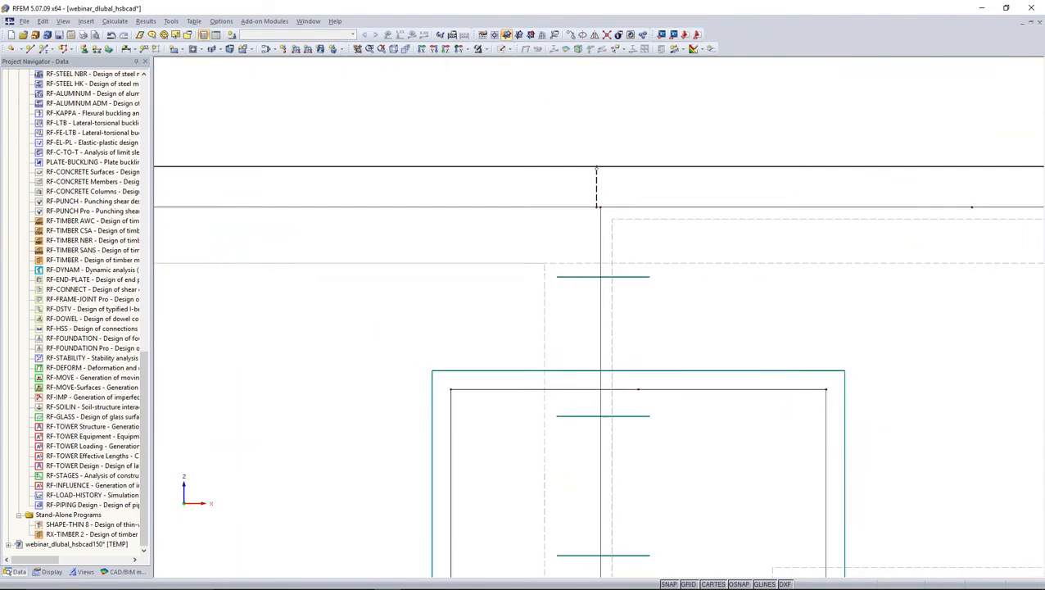
{"action": "double_click", "coordinate": [595, 201]}
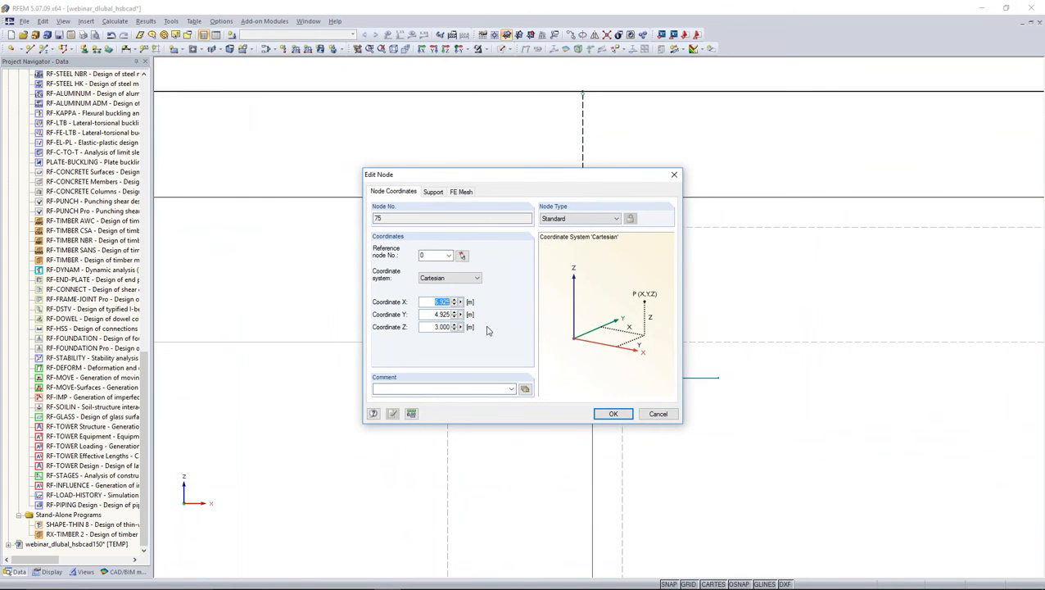
{"action": "left_click", "coordinate": [641, 415]}
Step: Select the nodes along the middle purlin and inner wall line and assign them one common X coordinate
{"action": "scroll", "coordinate": [658, 350], "scroll_direction": "down", "scroll_amount": 2}
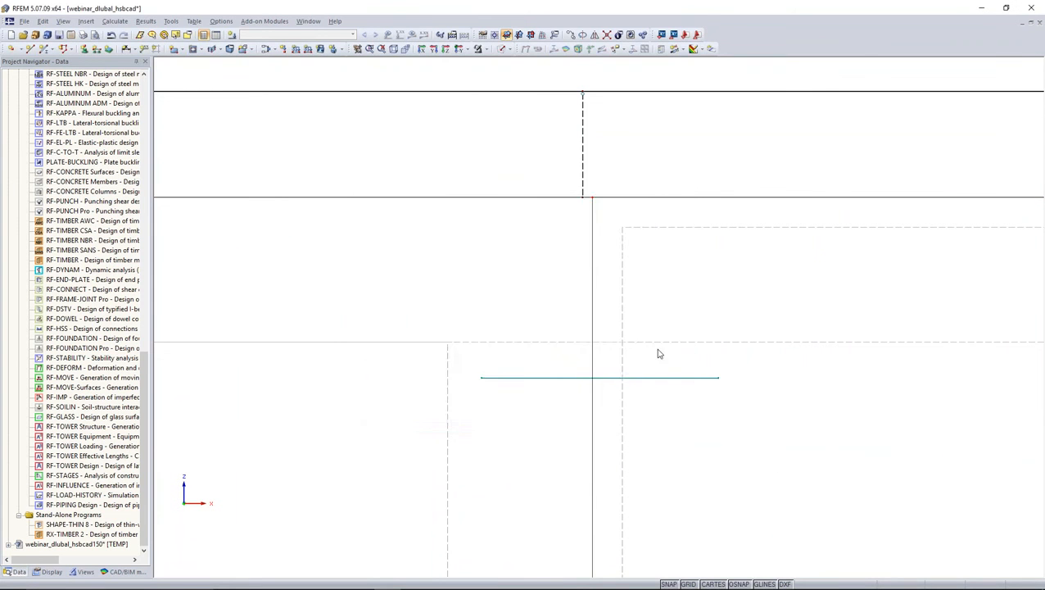
{"action": "middle_click_drag", "start_coordinate": [586, 325], "coordinate": [560, 162]}
{"action": "scroll", "coordinate": [552, 223], "scroll_direction": "down", "scroll_amount": 1}
{"action": "scroll", "coordinate": [542, 203], "scroll_direction": "down", "scroll_amount": 1}
{"action": "left_click_drag", "start_coordinate": [581, 65], "coordinate": [616, 463]}
{"action": "middle_click_drag", "start_coordinate": [617, 464], "coordinate": [617, 240]}
{"action": "left_click_drag", "start_coordinate": [617, 240], "coordinate": [617, 585]}
{"action": "middle_click_drag", "start_coordinate": [618, 585], "coordinate": [616, 463]}
{"action": "left_click_drag", "start_coordinate": [616, 463], "coordinate": [615, 585]}
{"action": "middle_click_drag", "start_coordinate": [616, 585], "coordinate": [615, 38]}
{"action": "middle_click_drag", "start_coordinate": [615, 196], "coordinate": [615, 23]}
{"action": "left_click_drag", "start_coordinate": [615, 22], "coordinate": [596, 471]}
{"action": "scroll", "coordinate": [589, 410], "scroll_direction": "up", "scroll_amount": 3}
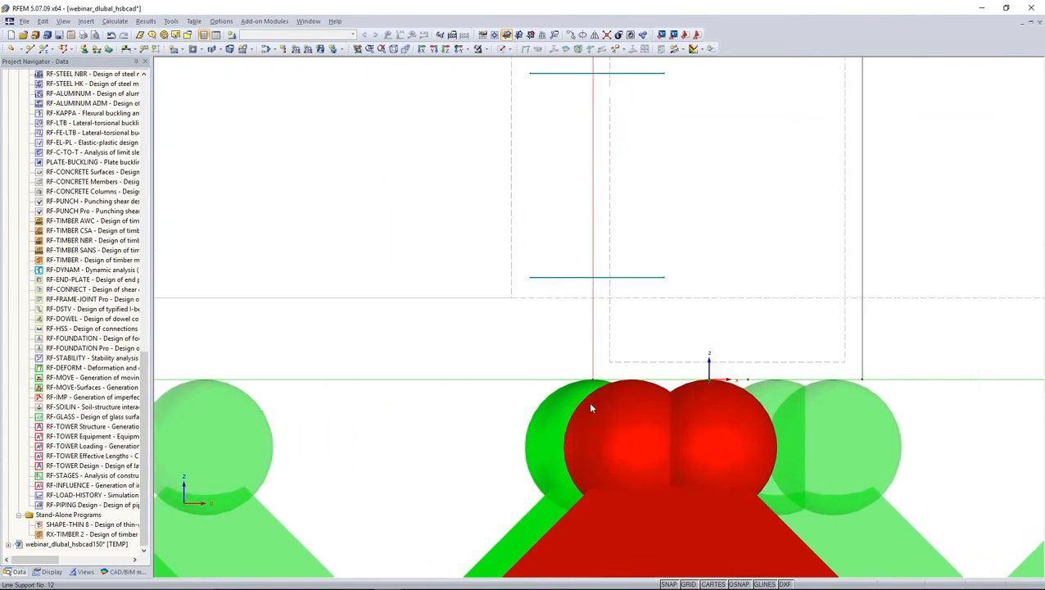
{"action": "right_click", "coordinate": [592, 370]}
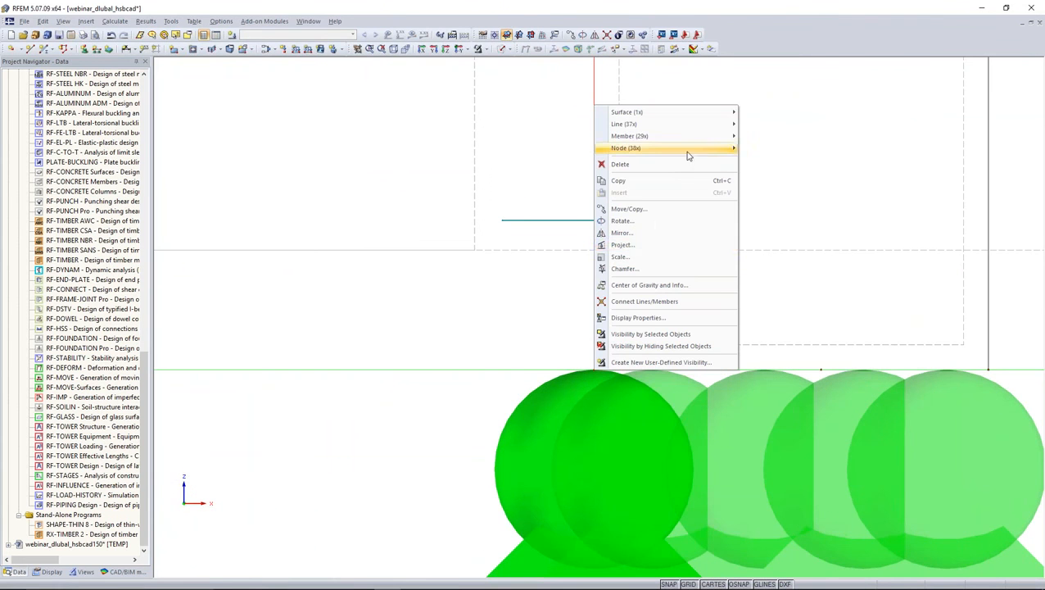
{"action": "mouse_move", "coordinate": [688, 149]}
{"action": "left_click", "coordinate": [756, 145]}
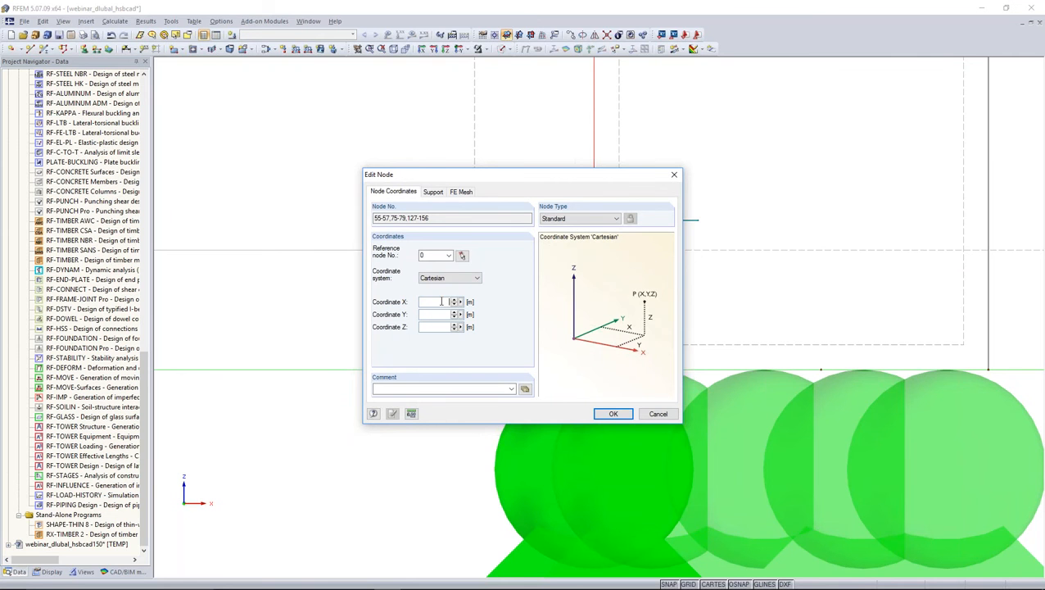
{"action": "left_click", "coordinate": [613, 414]}
Step: Connect all lines and members of the combined wall and roof model where they meet
{"action": "scroll", "coordinate": [438, 426], "scroll_direction": "up", "scroll_amount": 5}
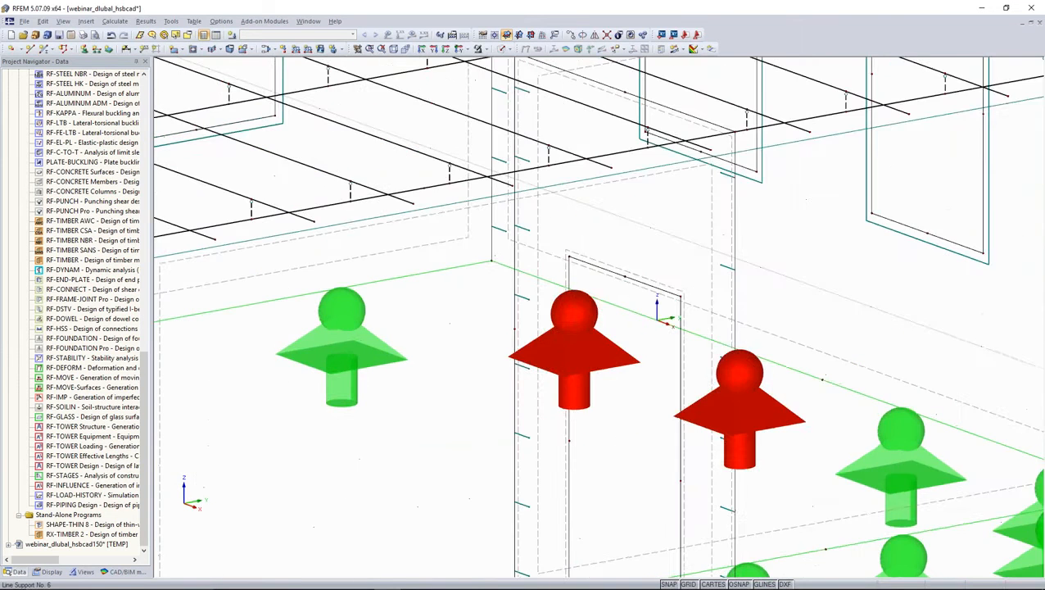
{"action": "middle_click_drag", "start_coordinate": [602, 238], "coordinate": [573, 349], "text": "ctrl"}
{"action": "scroll", "coordinate": [683, 306], "scroll_direction": "up", "scroll_amount": 3}
{"action": "scroll", "coordinate": [682, 305], "scroll_direction": "down", "scroll_amount": 6}
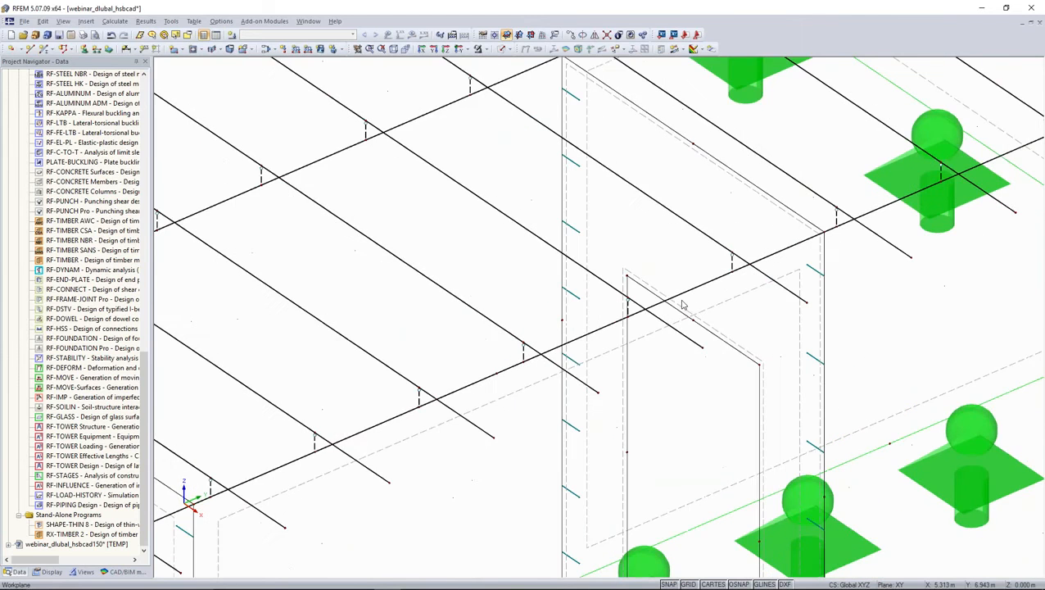
{"action": "scroll", "coordinate": [683, 305], "scroll_direction": "up", "scroll_amount": 4}
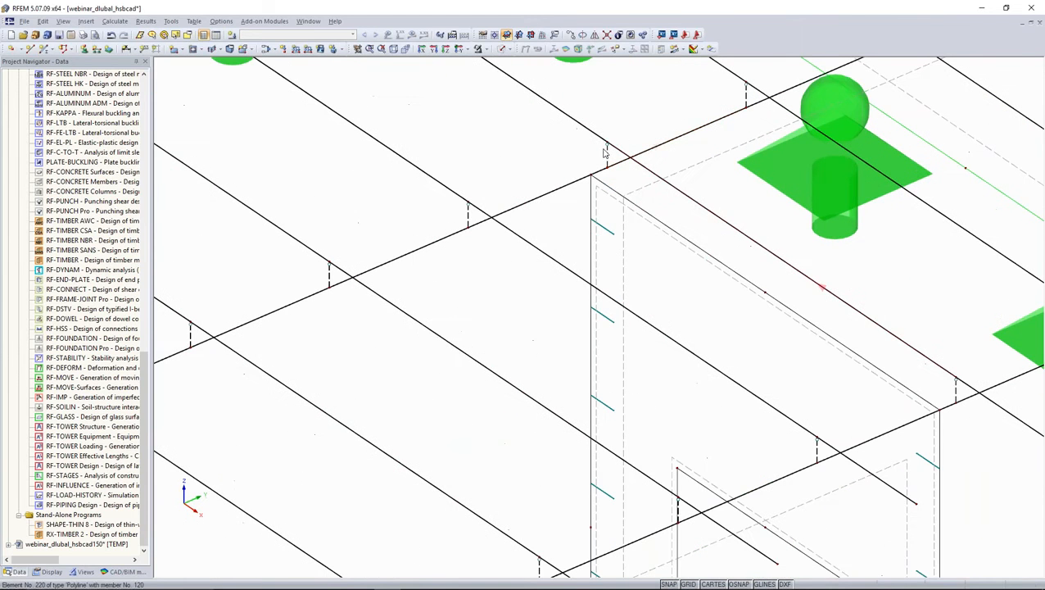
{"action": "scroll", "coordinate": [596, 177], "scroll_direction": "down", "scroll_amount": 3}
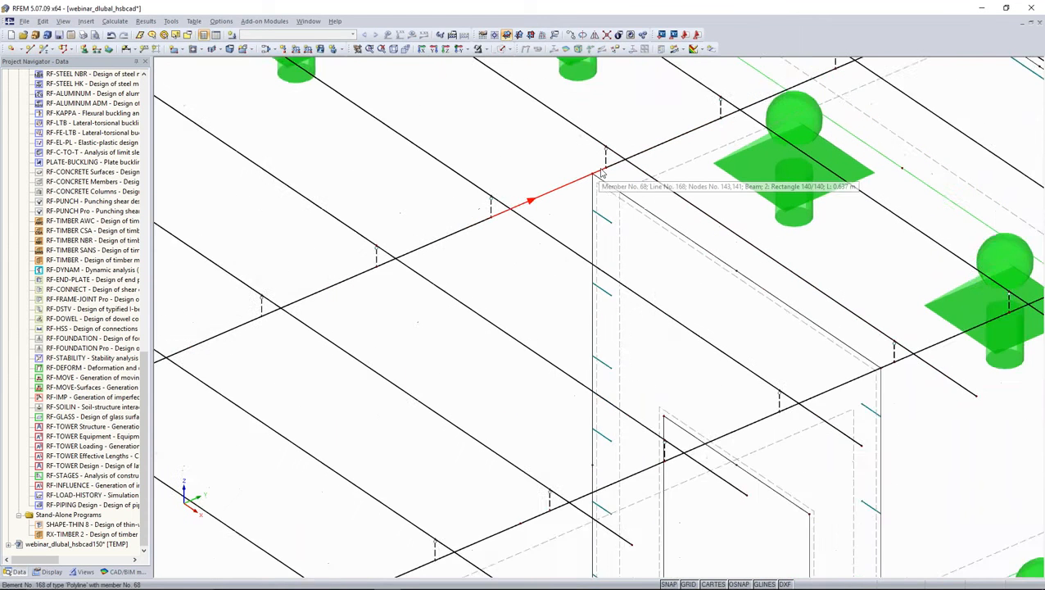
{"action": "scroll", "coordinate": [600, 172], "scroll_direction": "down", "scroll_amount": 1}
{"action": "scroll", "coordinate": [600, 172], "scroll_direction": "down", "scroll_amount": 6}
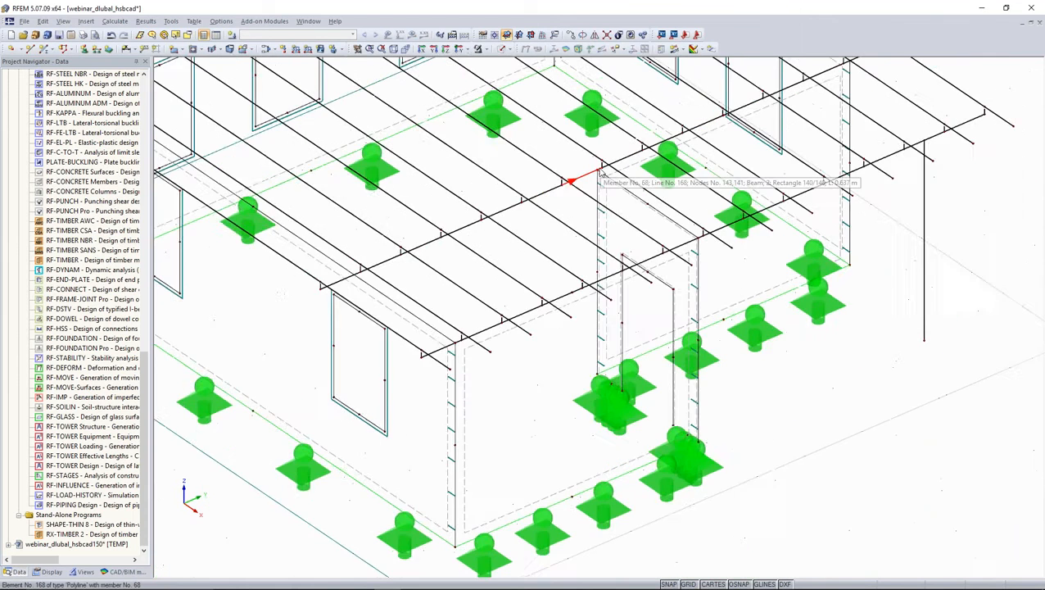
{"action": "middle_click_drag", "start_coordinate": [600, 172], "coordinate": [708, 149]}
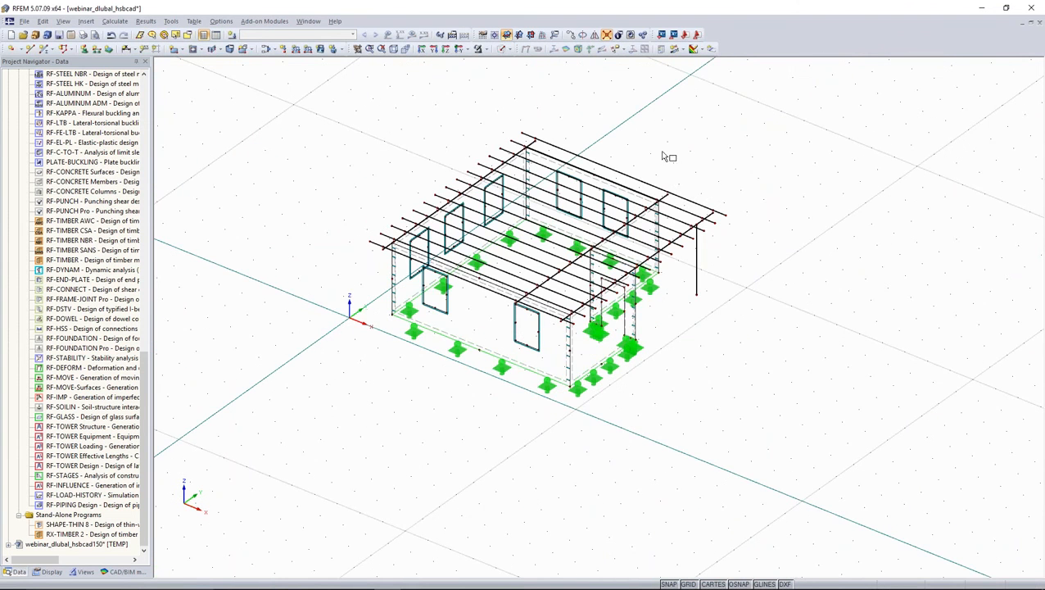
{"action": "left_click_drag", "start_coordinate": [804, 110], "coordinate": [316, 496]}
{"action": "scroll", "coordinate": [595, 256], "scroll_direction": "up", "scroll_amount": 3}
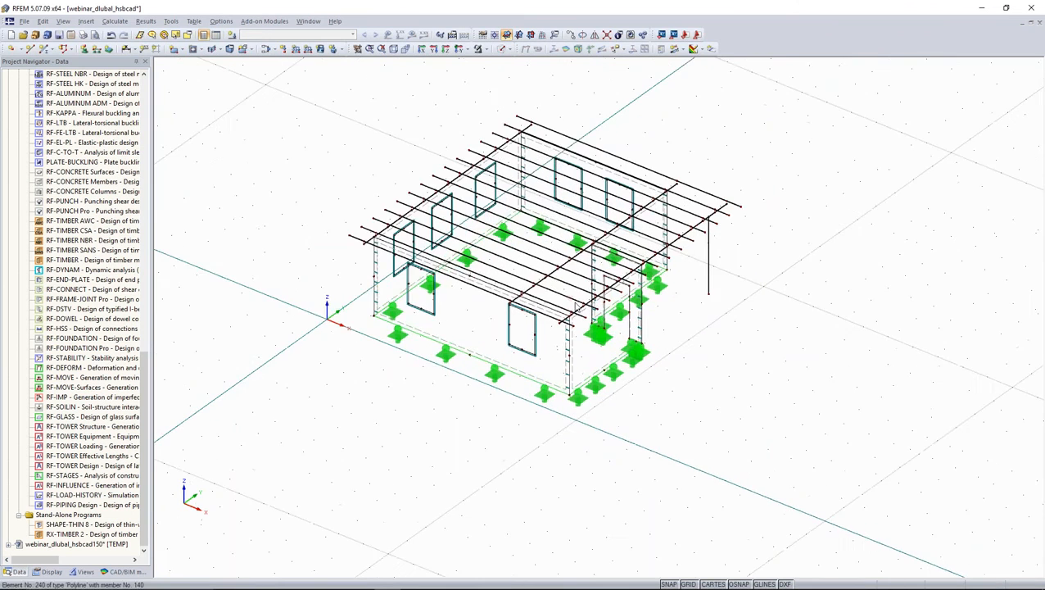
Step: Give the middle purlin segment at the inner wall corner a new local end hinge releasing the moments about y and z
{"action": "scroll", "coordinate": [595, 256], "scroll_direction": "up", "scroll_amount": 4}
{"action": "middle_click_drag", "start_coordinate": [611, 266], "coordinate": [575, 324]}
{"action": "scroll", "coordinate": [575, 324], "scroll_direction": "up", "scroll_amount": 3}
{"action": "double_click", "coordinate": [601, 315]}
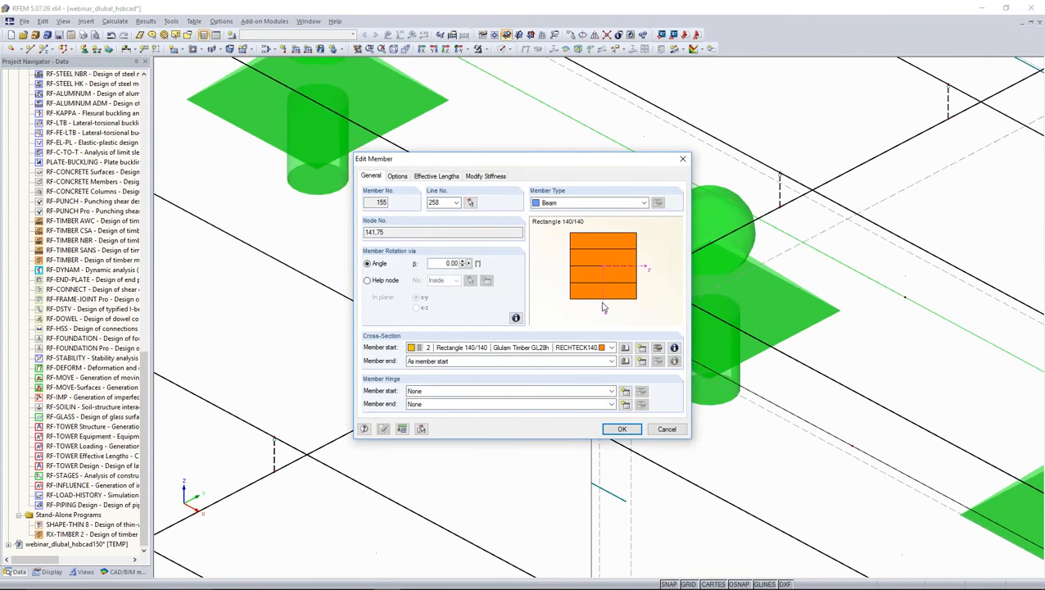
{"action": "left_click", "coordinate": [626, 404]}
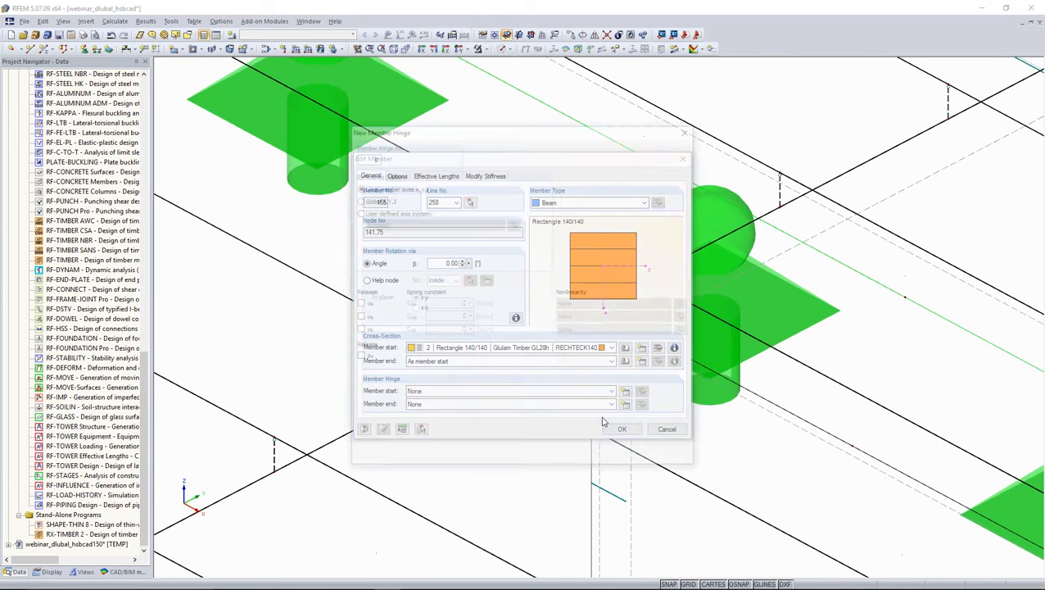
{"action": "left_click", "coordinate": [626, 460]}
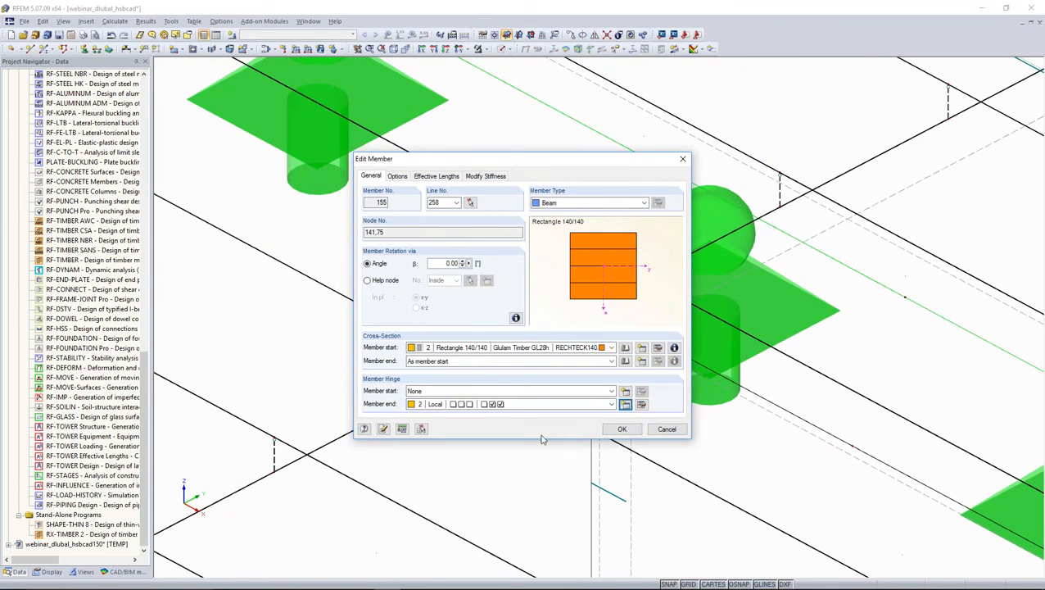
{"action": "left_click", "coordinate": [622, 429]}
Step: Examine the nodes where the middle purlin rests on the outer wall above the window and on the inner wall
{"action": "scroll", "coordinate": [532, 379], "scroll_direction": "down", "scroll_amount": 3}
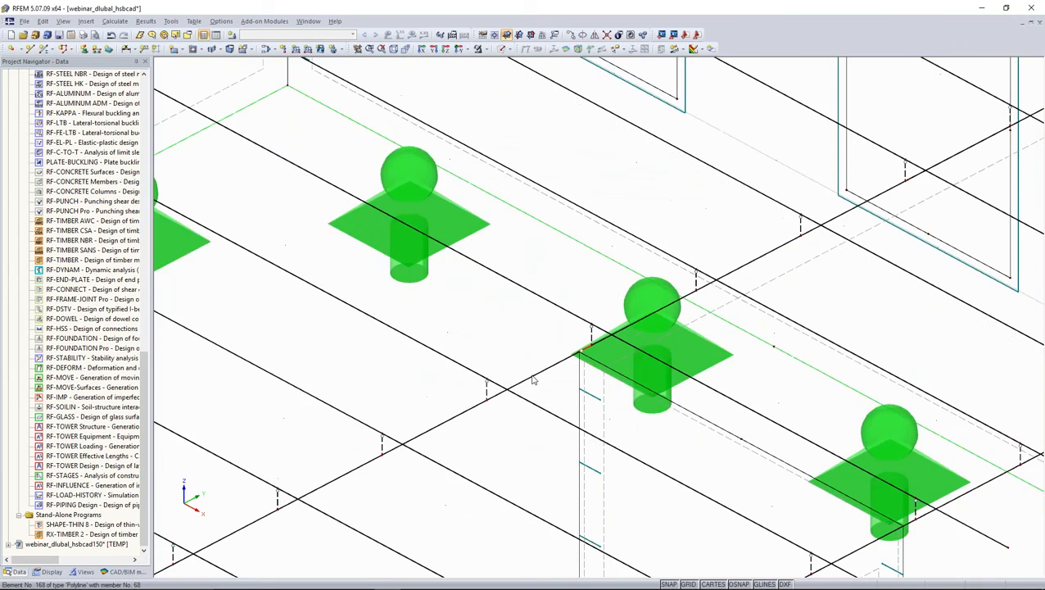
{"action": "scroll", "coordinate": [556, 366], "scroll_direction": "down", "scroll_amount": 6}
{"action": "middle_click_drag", "start_coordinate": [559, 374], "coordinate": [683, 253]}
{"action": "middle_click_drag", "start_coordinate": [506, 399], "coordinate": [534, 364]}
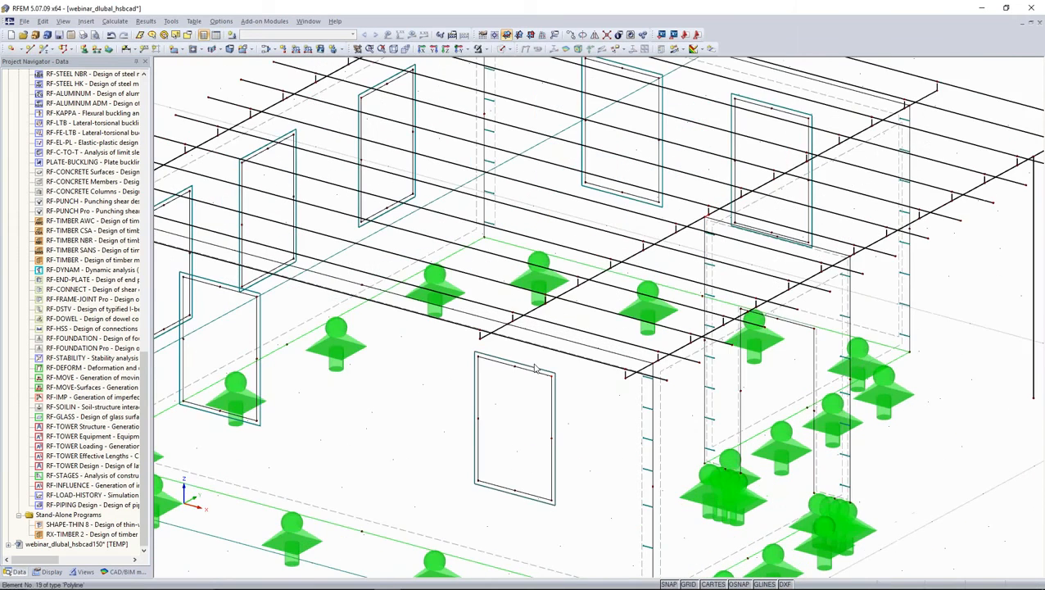
{"action": "scroll", "coordinate": [524, 348], "scroll_direction": "up", "scroll_amount": 4}
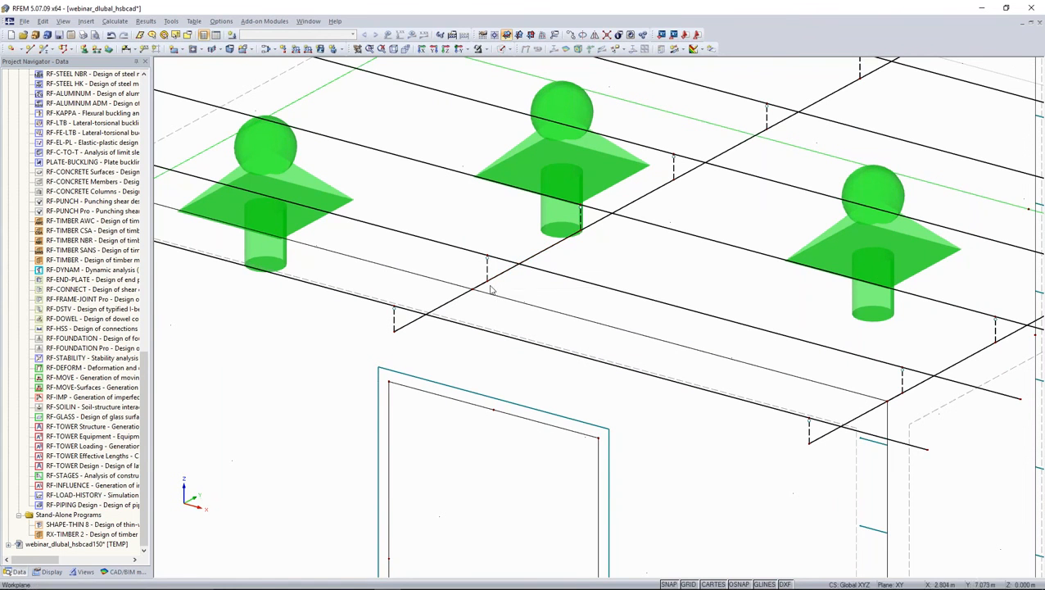
{"action": "scroll", "coordinate": [474, 295], "scroll_direction": "down", "scroll_amount": 4}
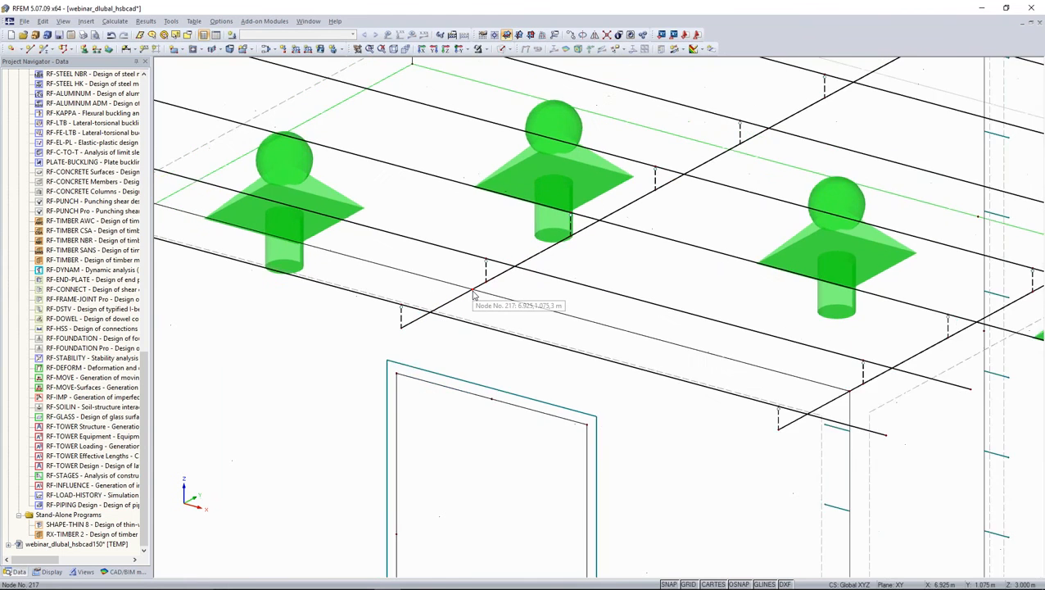
{"action": "scroll", "coordinate": [485, 272], "scroll_direction": "down", "scroll_amount": 2}
{"action": "middle_click_drag", "start_coordinate": [688, 200], "coordinate": [669, 222]}
{"action": "scroll", "coordinate": [672, 209], "scroll_direction": "up", "scroll_amount": 4}
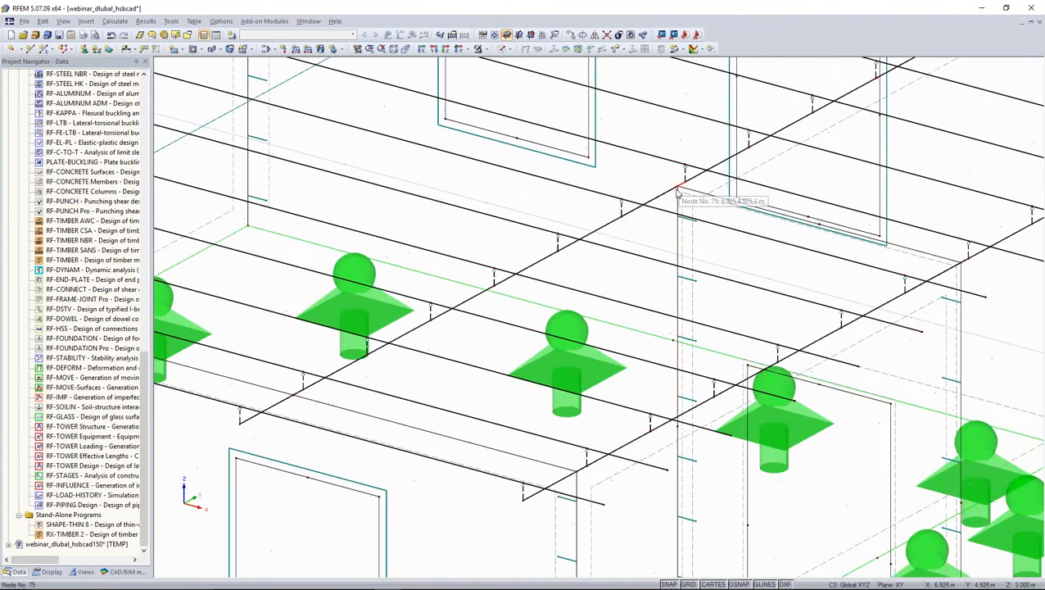
{"action": "scroll", "coordinate": [680, 194], "scroll_direction": "down", "scroll_amount": 4}
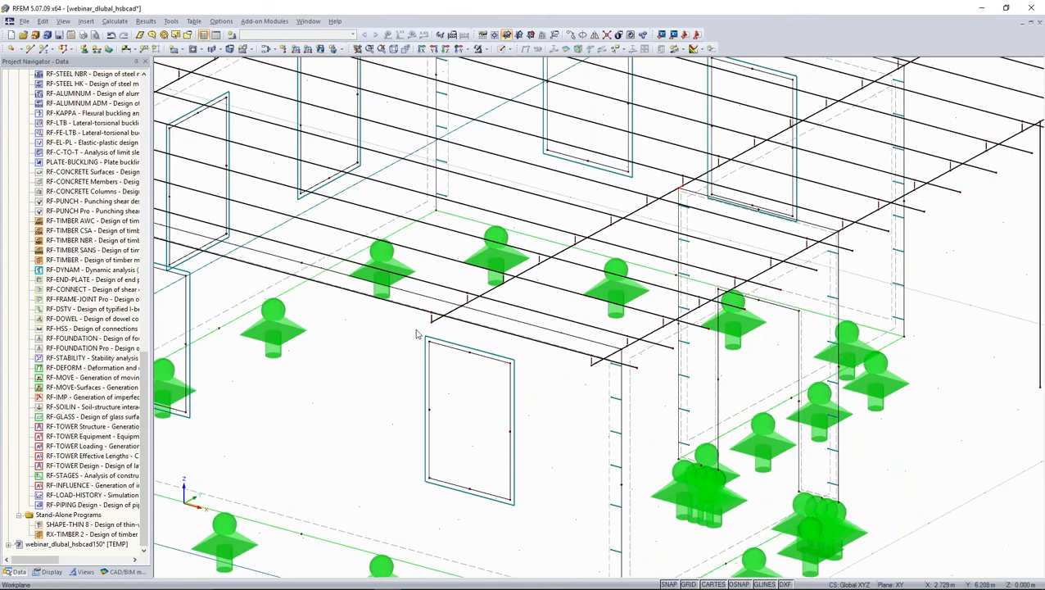
{"action": "middle_click_drag", "start_coordinate": [496, 302], "coordinate": [483, 339]}
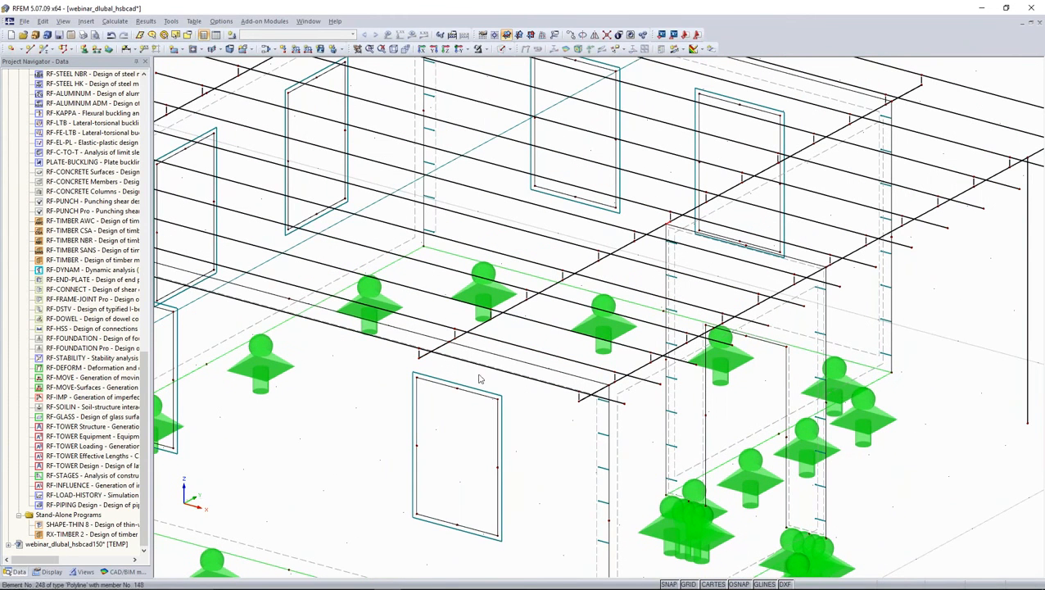
Step: Start a new average region and assign surfaces 1, 4 and 5 to it, picking them in the model
{"action": "left_click", "coordinate": [88, 22]}
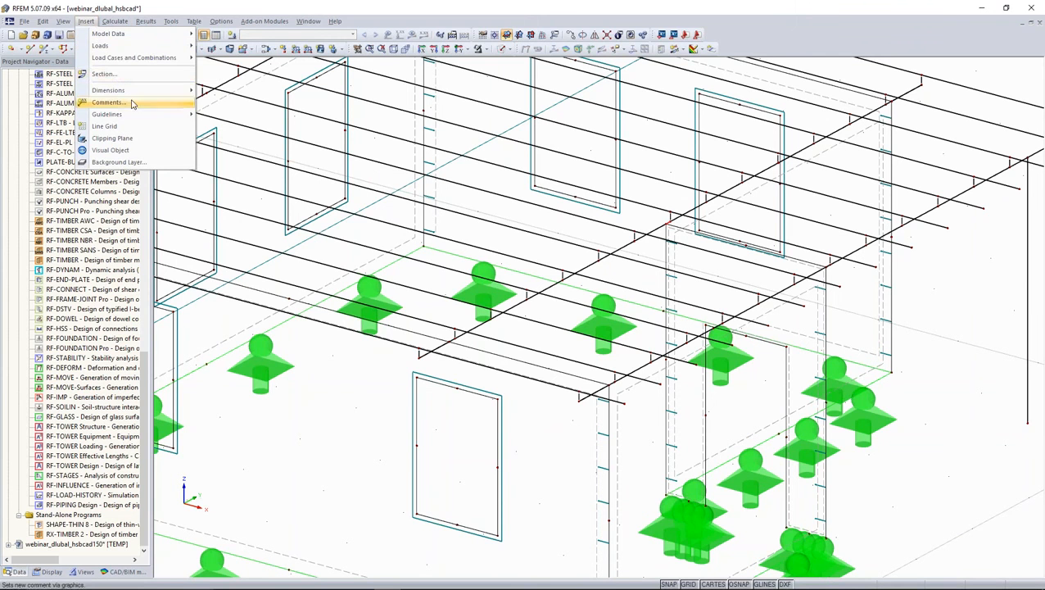
{"action": "mouse_move", "coordinate": [162, 47]}
{"action": "left_click", "coordinate": [193, 325]}
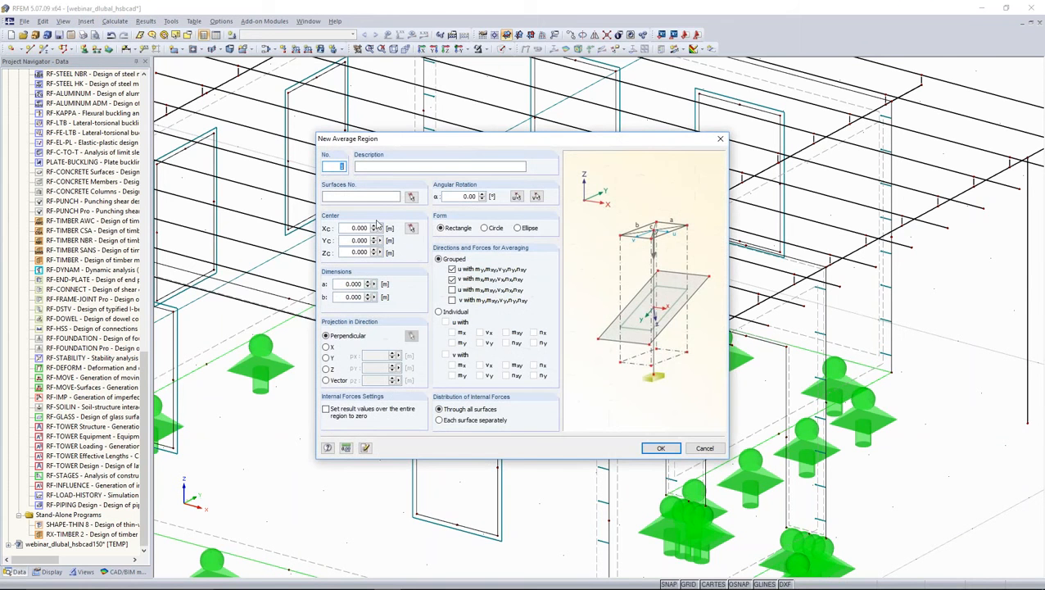
{"action": "left_click", "coordinate": [411, 196]}
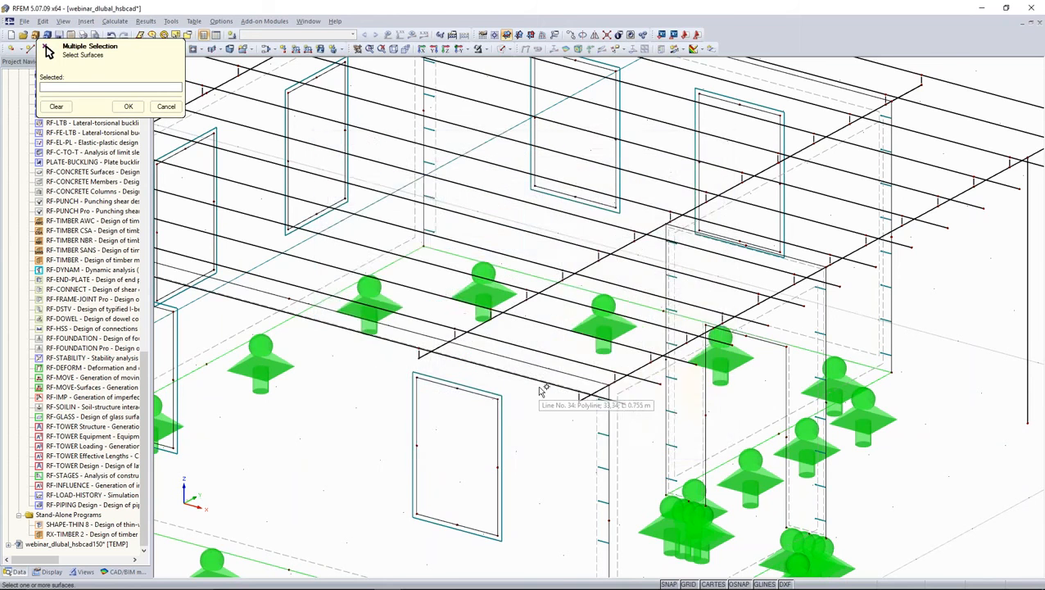
{"action": "scroll", "coordinate": [541, 390], "scroll_direction": "up", "scroll_amount": 3}
{"action": "scroll", "coordinate": [539, 387], "scroll_direction": "up", "scroll_amount": 2}
{"action": "left_click", "coordinate": [540, 377]}
{"action": "left_click", "coordinate": [776, 143]}
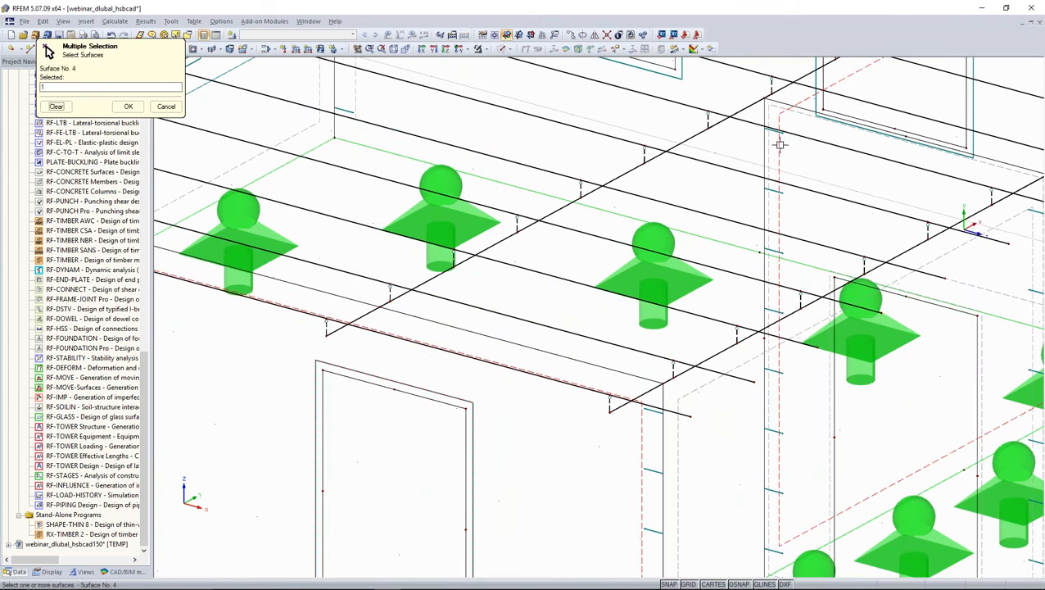
{"action": "middle_click_drag", "start_coordinate": [779, 168], "coordinate": [714, 207]}
{"action": "left_click", "coordinate": [723, 211]}
{"action": "left_click", "coordinate": [126, 107]}
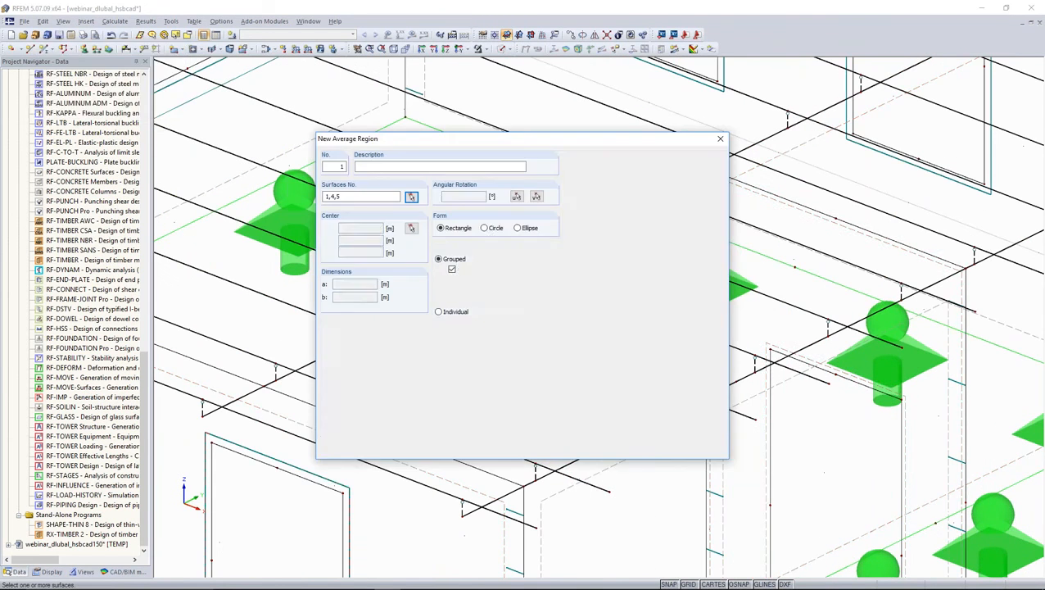
Step: Make the average region a circle with a 1.8 m diameter and include all four grouped averaging options
{"action": "left_click", "coordinate": [485, 227]}
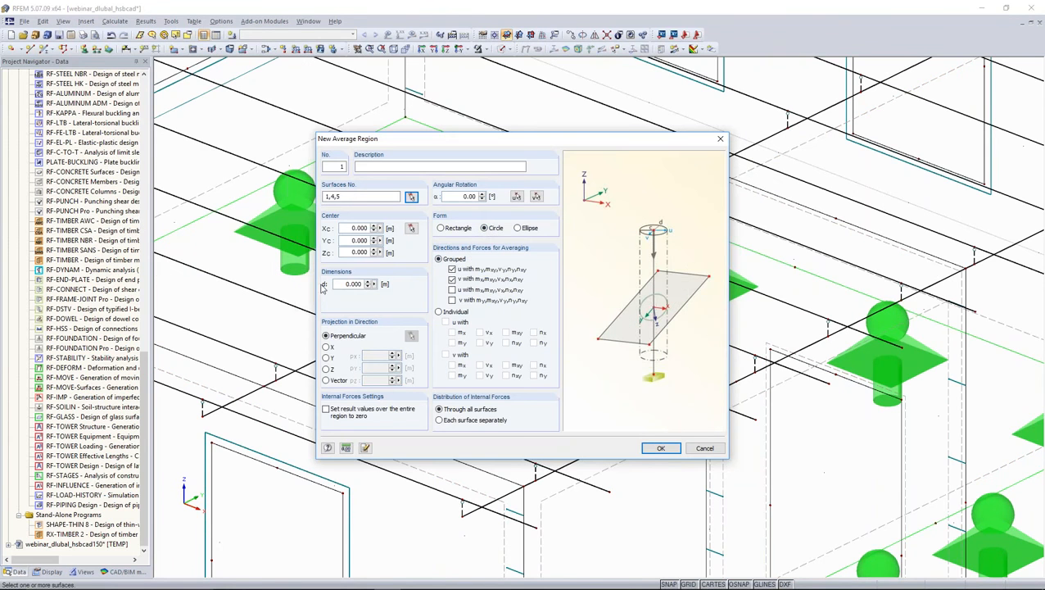
{"action": "left_click_drag", "start_coordinate": [336, 284], "coordinate": [396, 296]}
{"action": "type", "text": "1,8"}
{"action": "left_click", "coordinate": [452, 291]}
Step: Pick the average region's center at the node where the middle purlin crosses the outer wall above the window
{"action": "left_click", "coordinate": [411, 228]}
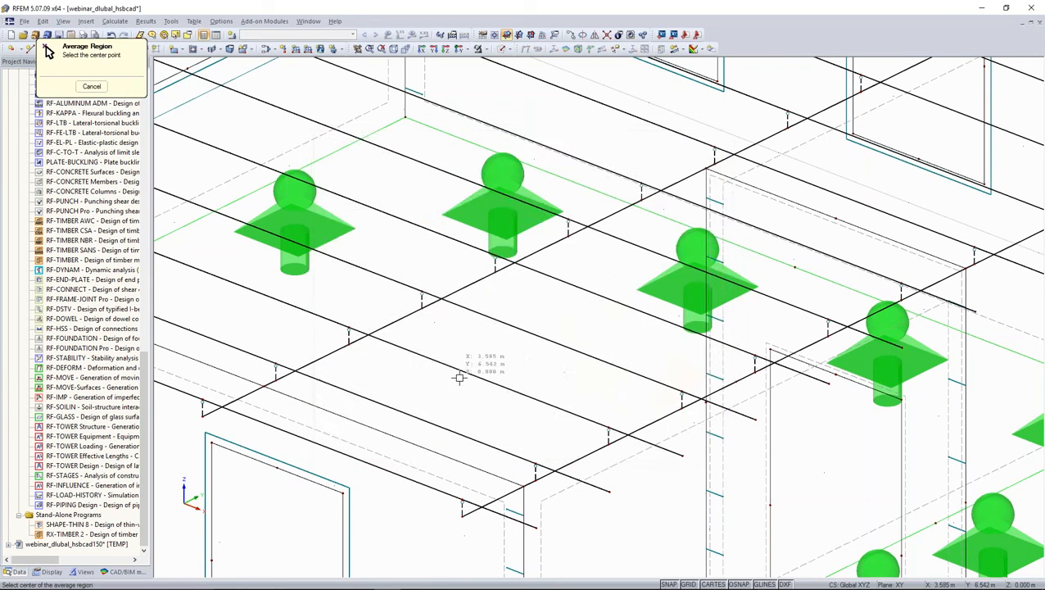
{"action": "middle_click_drag", "start_coordinate": [468, 371], "coordinate": [664, 299]}
{"action": "scroll", "coordinate": [532, 368], "scroll_direction": "up", "scroll_amount": 2}
{"action": "middle_click_drag", "start_coordinate": [428, 370], "coordinate": [604, 307]}
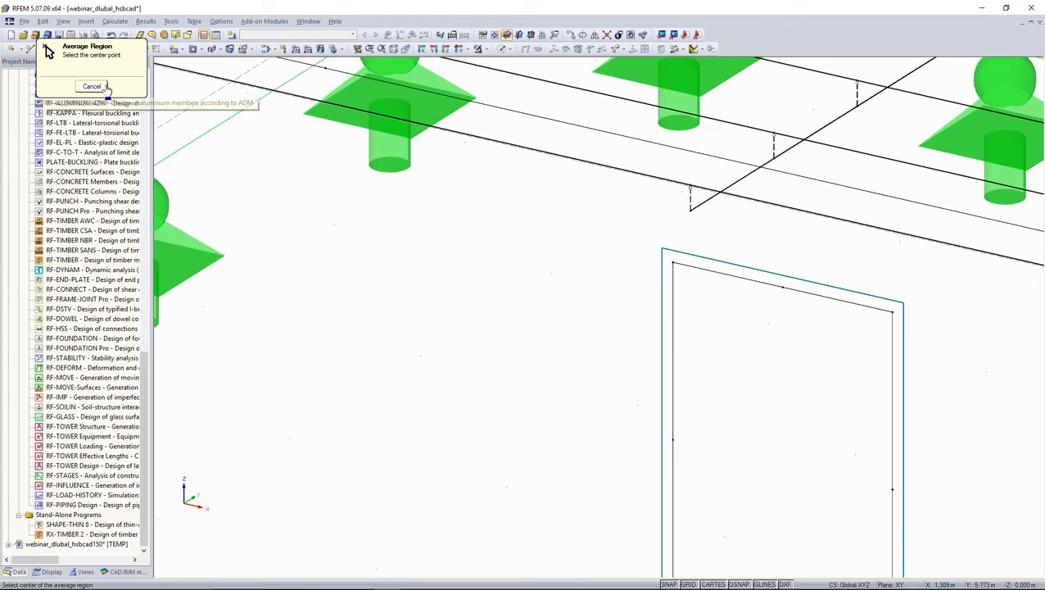
{"action": "left_click", "coordinate": [104, 87]}
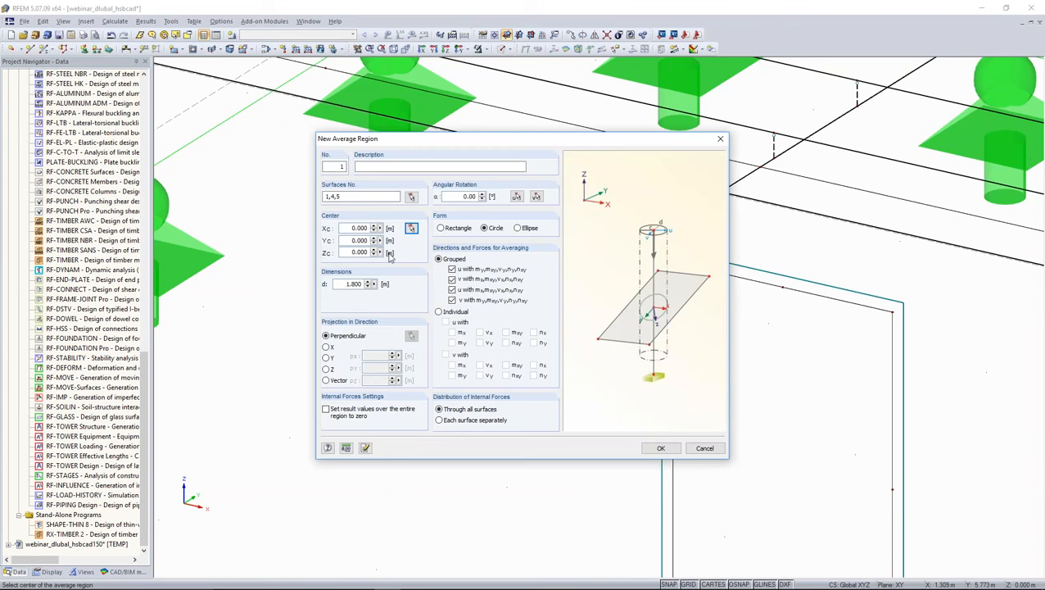
{"action": "left_click", "coordinate": [411, 227]}
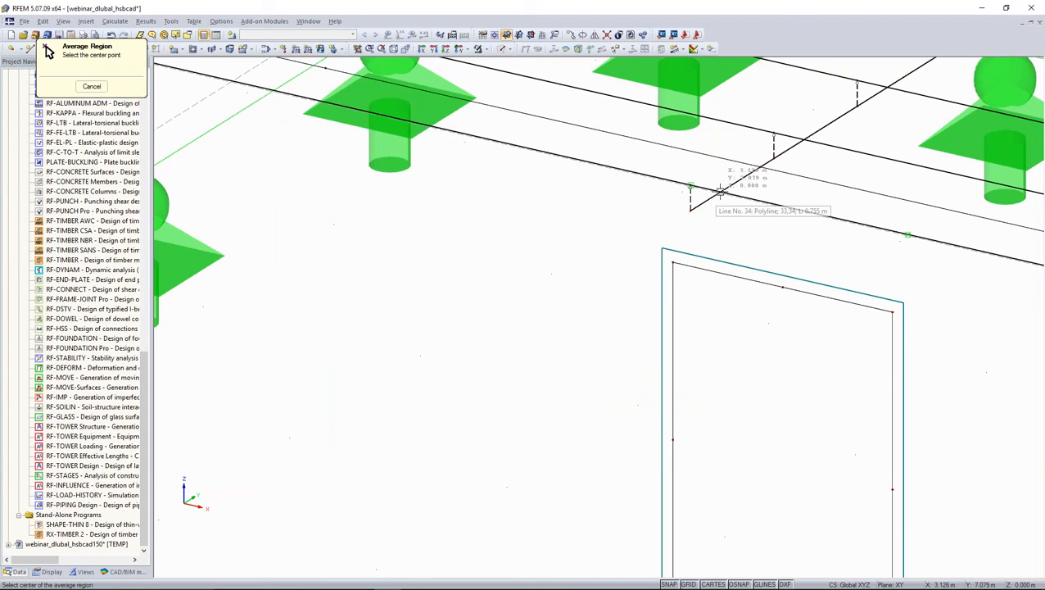
{"action": "left_click", "coordinate": [761, 167]}
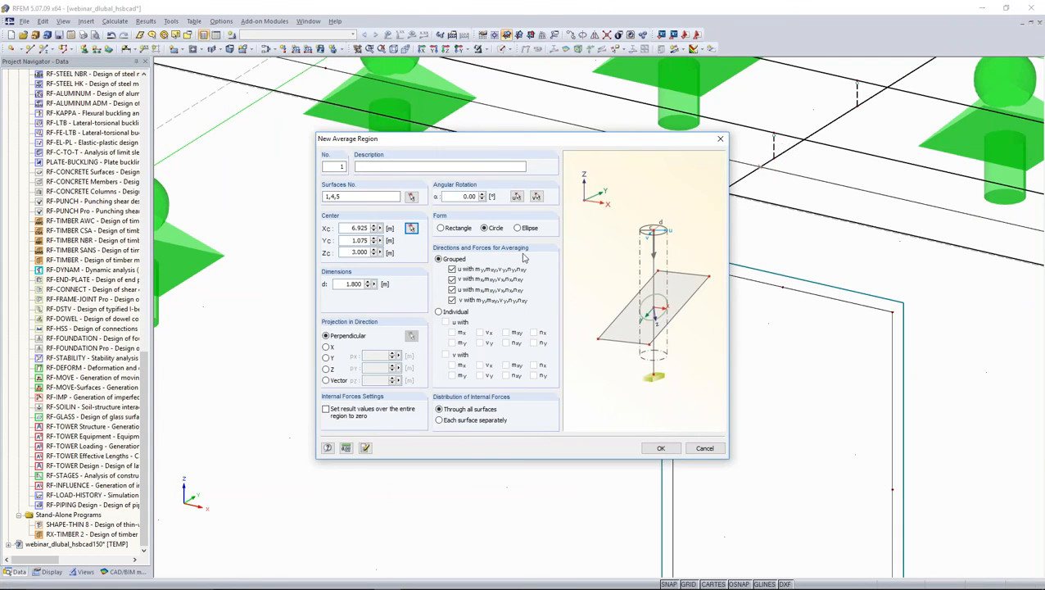
Step: Project the average region along a vector with a Y component of 25 m and create the region
{"action": "left_click", "coordinate": [327, 381]}
{"action": "double_click", "coordinate": [375, 368]}
{"action": "type", "text": "25"}
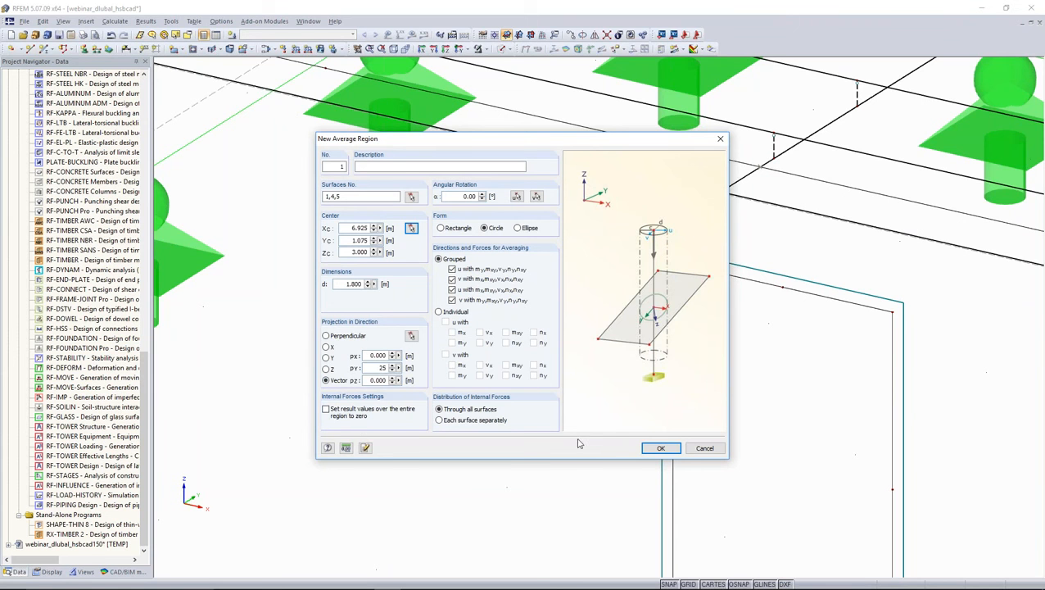
{"action": "left_click", "coordinate": [660, 448]}
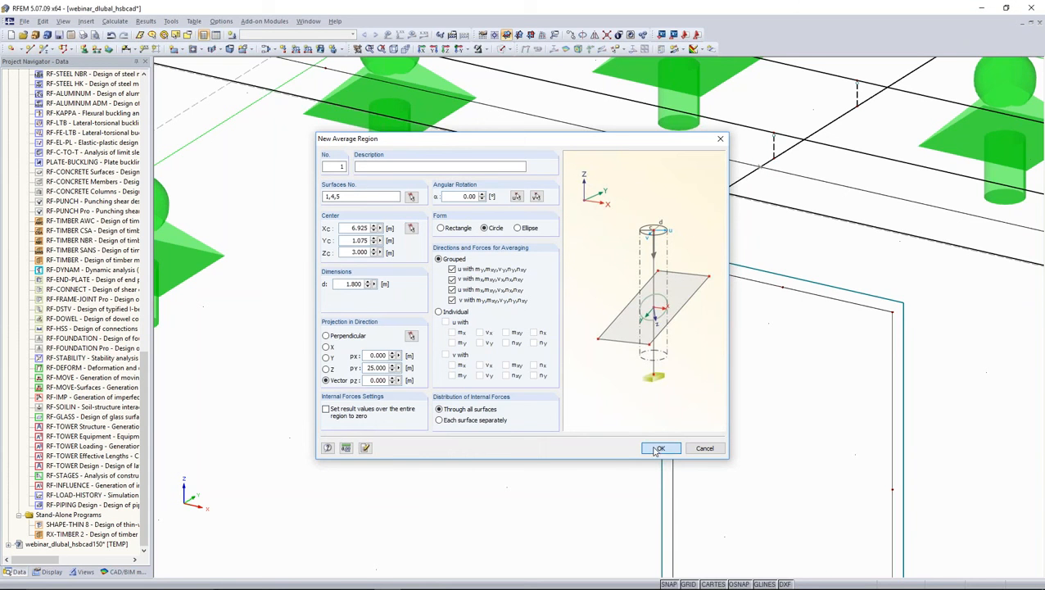
Step: Create load case LC1 as a permanent action with self-weight active at factor -1.000 in Z
{"action": "scroll", "coordinate": [614, 415], "scroll_direction": "up", "scroll_amount": 2}
{"action": "scroll", "coordinate": [614, 415], "scroll_direction": "down", "scroll_amount": 3}
{"action": "scroll", "coordinate": [613, 415], "scroll_direction": "up", "scroll_amount": 1}
{"action": "middle_click_drag", "start_coordinate": [610, 412], "coordinate": [507, 340], "text": "ctrl"}
{"action": "scroll", "coordinate": [508, 340], "scroll_direction": "down", "scroll_amount": 4}
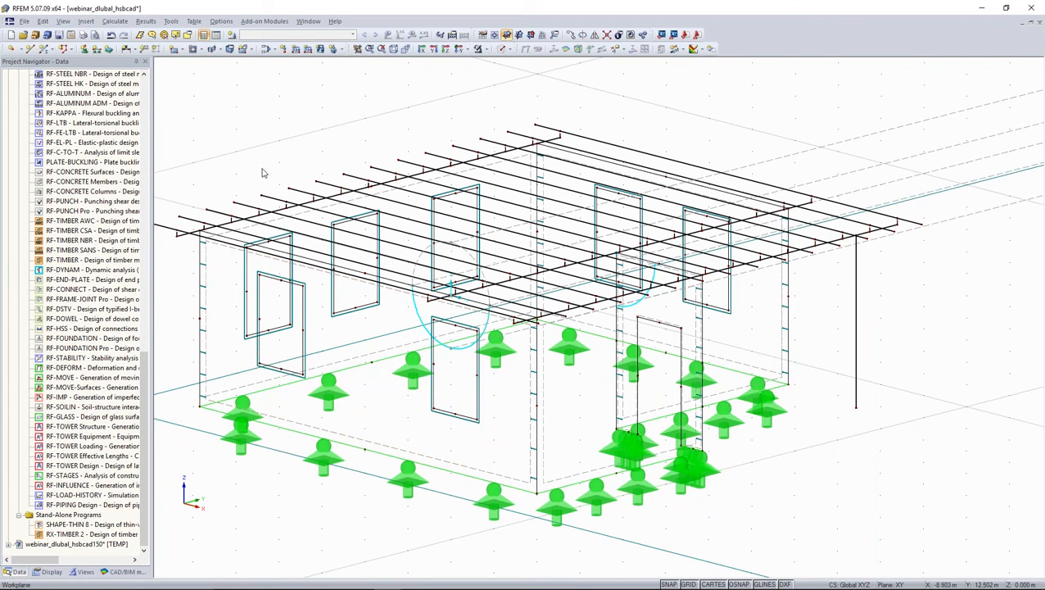
{"action": "left_click", "coordinate": [232, 34]}
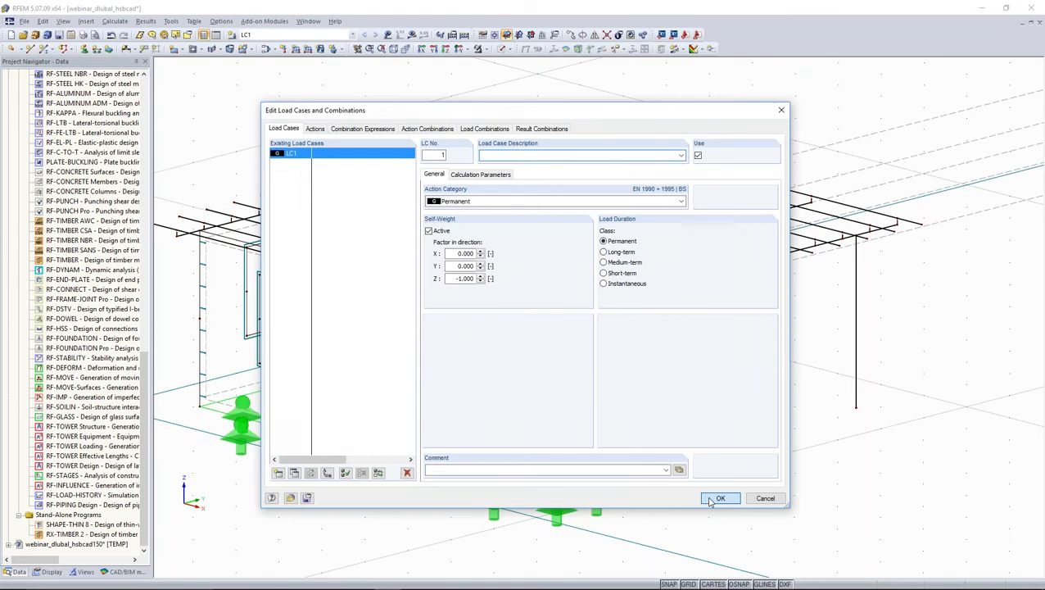
{"action": "left_click", "coordinate": [718, 498]}
Step: Start converting an area load to member loads via a plane and bound the plane by the roof's four corner nodes
{"action": "left_click", "coordinate": [166, 22]}
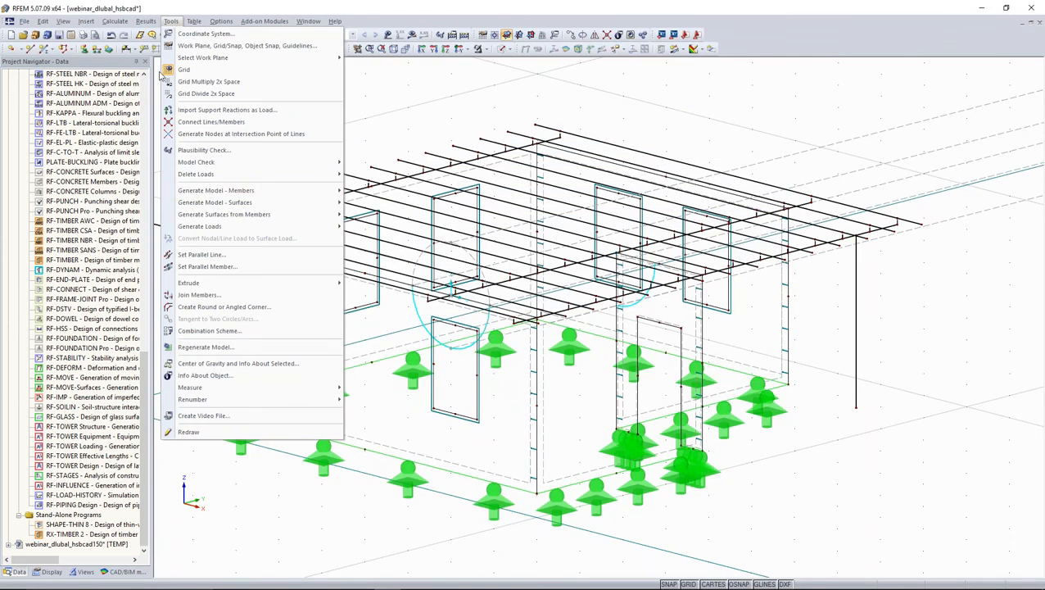
{"action": "mouse_move", "coordinate": [208, 193]}
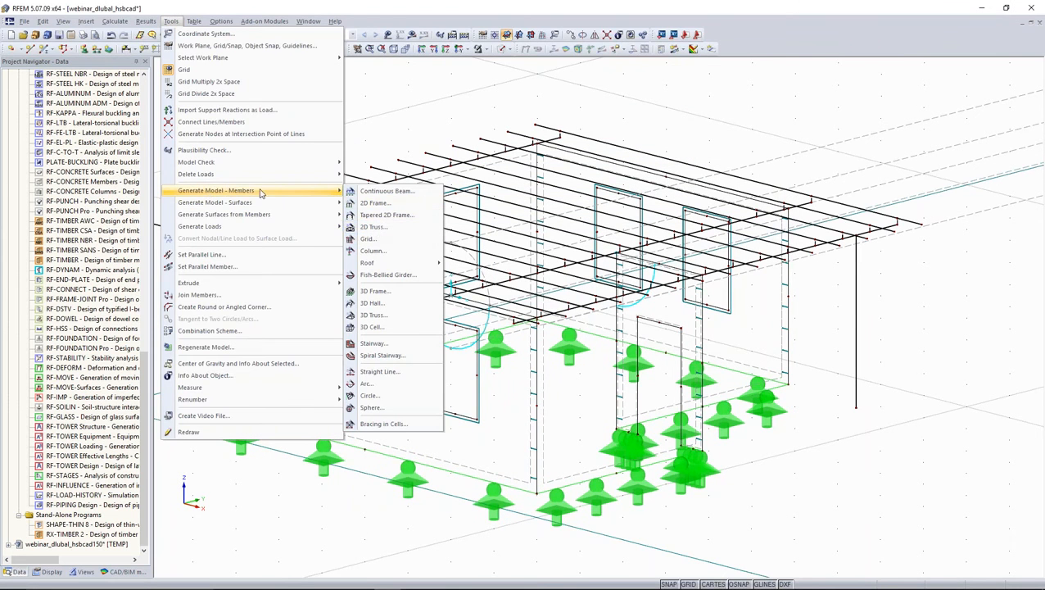
{"action": "mouse_move", "coordinate": [254, 227]}
{"action": "left_click", "coordinate": [410, 227]}
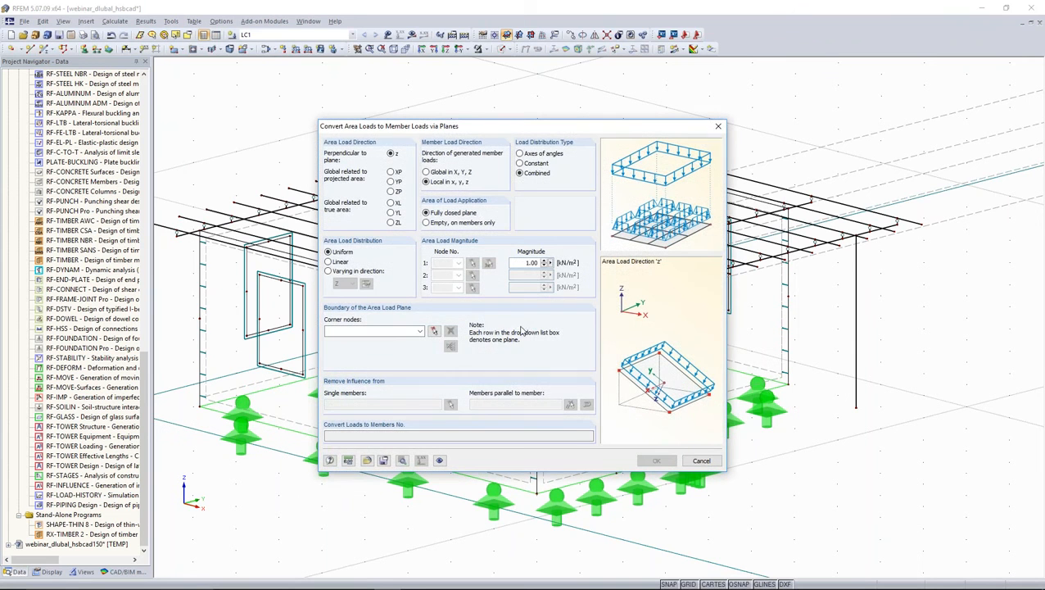
{"action": "left_click", "coordinate": [434, 331]}
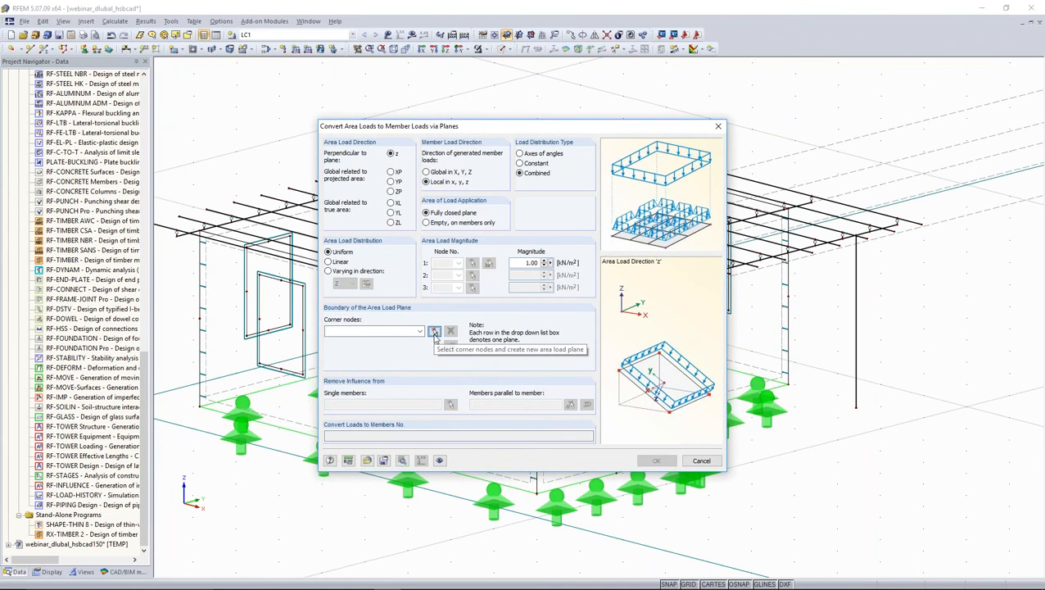
{"action": "middle_click_drag", "start_coordinate": [533, 316], "coordinate": [640, 317], "text": "ctrl"}
{"action": "left_click", "coordinate": [218, 275]}
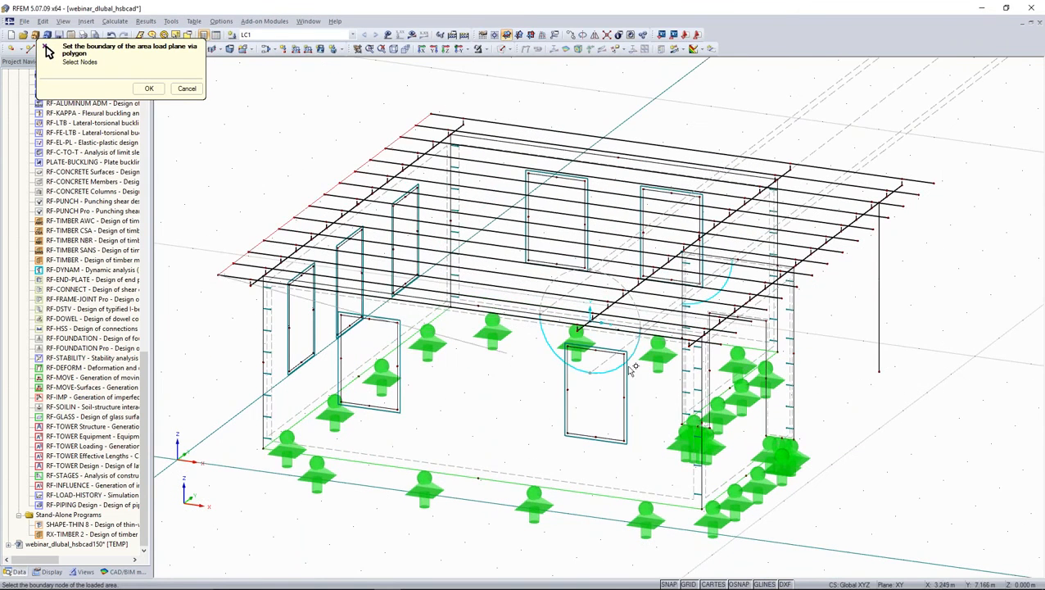
{"action": "left_click", "coordinate": [692, 343]}
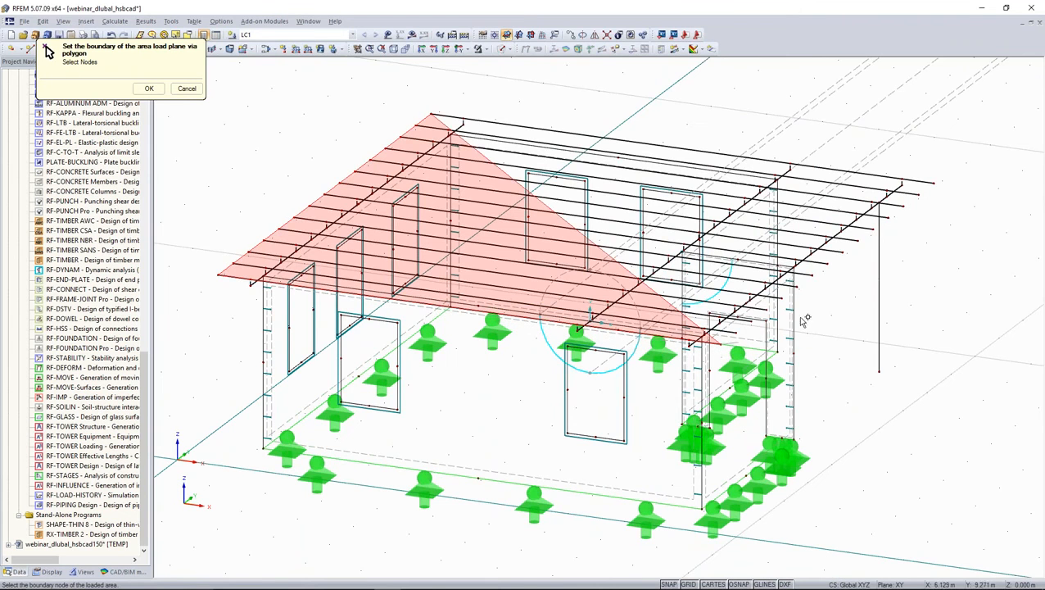
{"action": "left_click", "coordinate": [932, 182]}
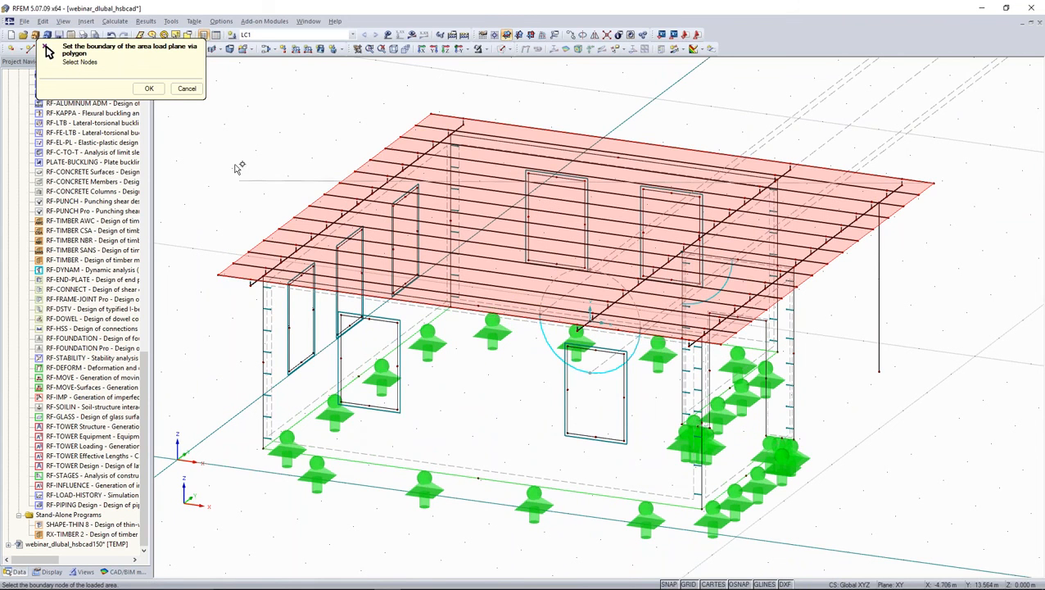
{"action": "left_click", "coordinate": [149, 88]}
Step: Generate member loads on the roof members from the uniform 1.00 kN/m² area load perpendicular to the plane
{"action": "left_click_drag", "start_coordinate": [523, 263], "coordinate": [592, 275]}
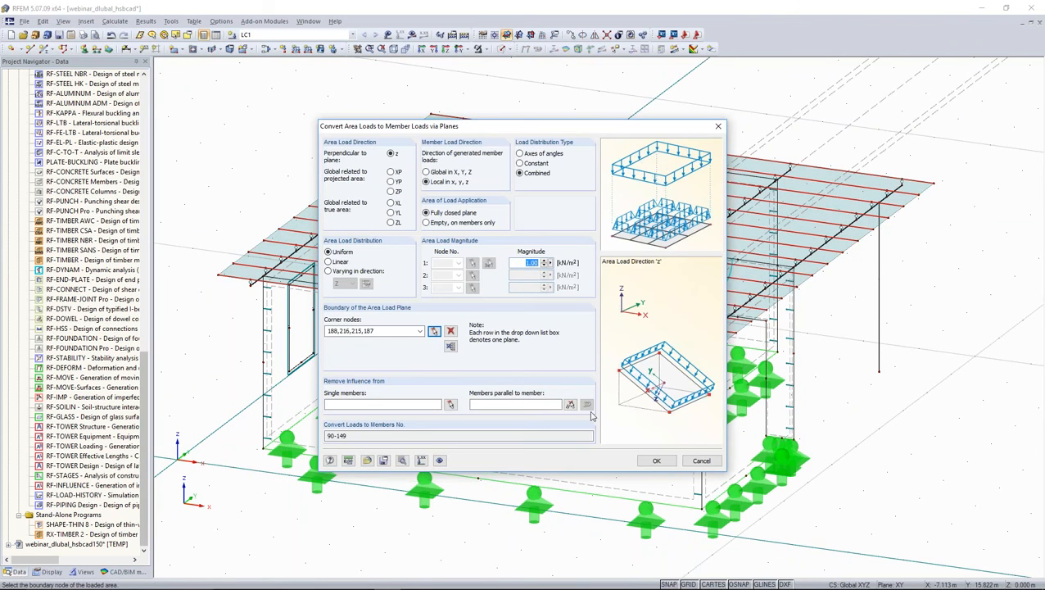
{"action": "left_click", "coordinate": [656, 460]}
{"action": "left_click", "coordinate": [637, 389]}
Step: Display the generated roof load as separate member loads and switch back to the area load display
{"action": "middle_click_drag", "start_coordinate": [832, 399], "coordinate": [644, 410]}
{"action": "right_click", "coordinate": [819, 163]}
{"action": "left_click", "coordinate": [829, 200]}
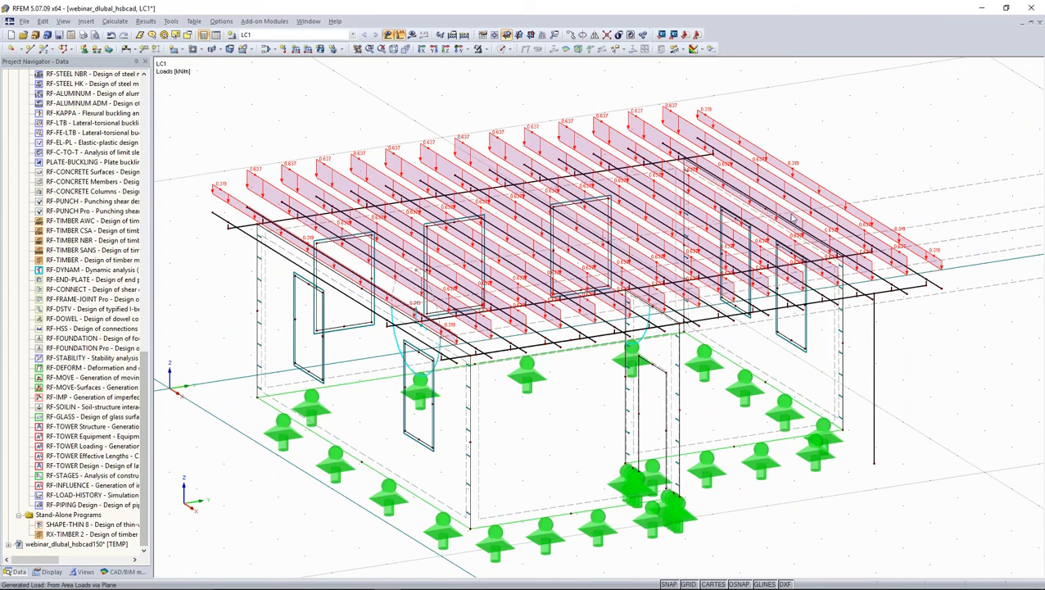
{"action": "middle_click_drag", "start_coordinate": [793, 219], "coordinate": [978, 248], "text": "ctrl"}
{"action": "right_click", "coordinate": [925, 197]}
{"action": "left_click", "coordinate": [930, 234]}
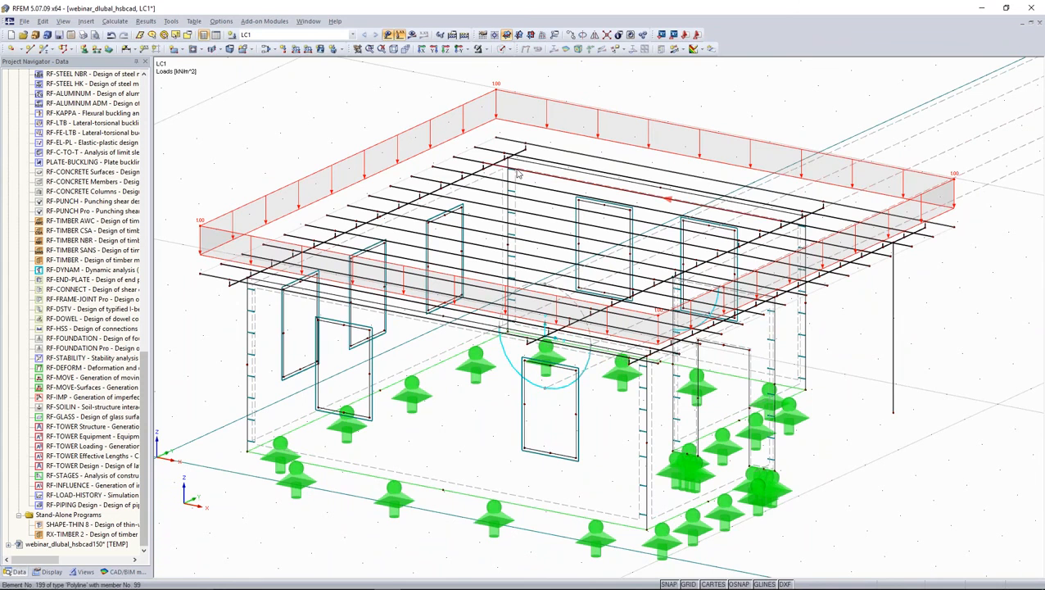
Step: Create load case LC2 with the action category Snow (H ≤ 1000 m a.s.l.)
{"action": "scroll", "coordinate": [517, 173], "scroll_direction": "down", "scroll_amount": 4}
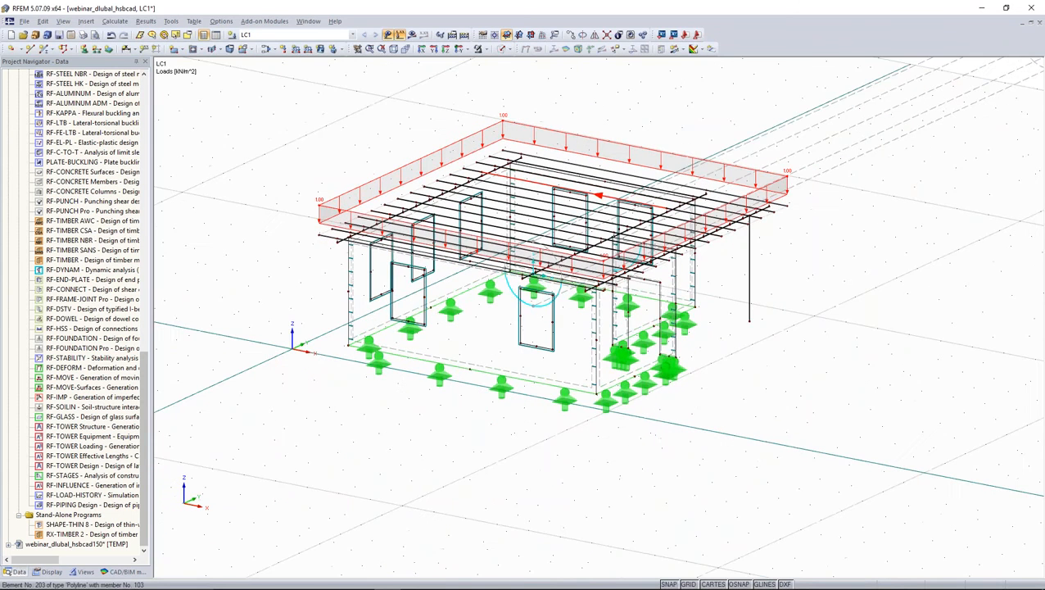
{"action": "middle_click_drag", "start_coordinate": [517, 175], "coordinate": [631, 185], "text": "ctrl"}
{"action": "left_click", "coordinate": [232, 36]}
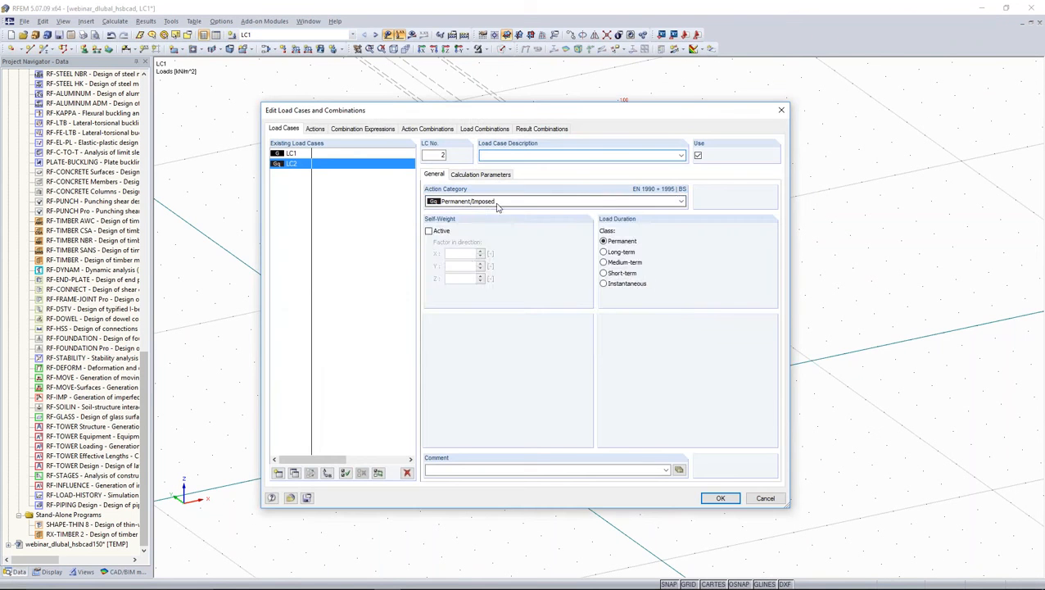
{"action": "left_click", "coordinate": [495, 200]}
{"action": "left_click", "coordinate": [495, 310]}
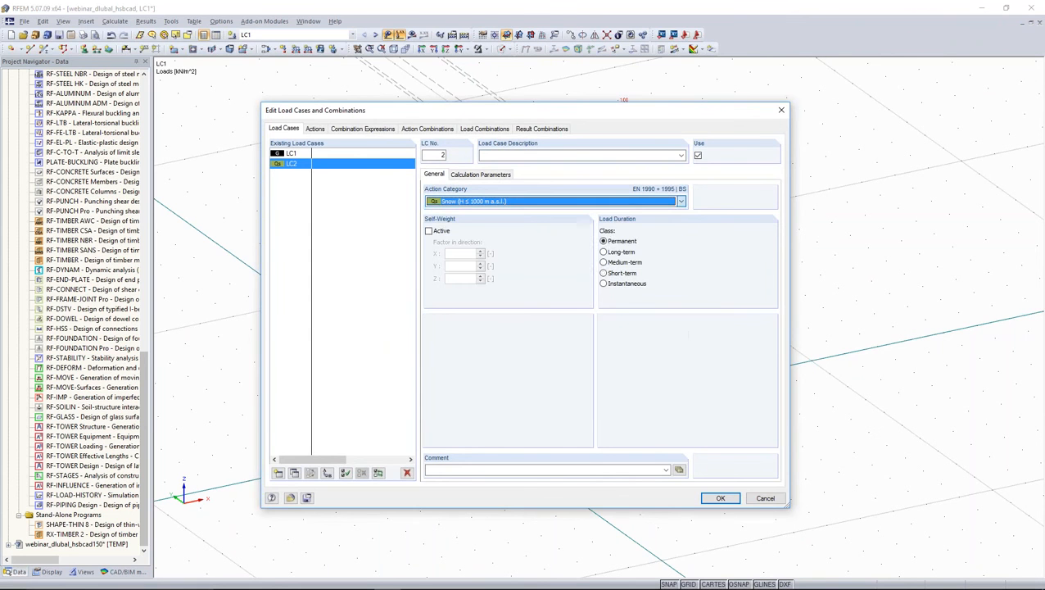
{"action": "left_click", "coordinate": [716, 497]}
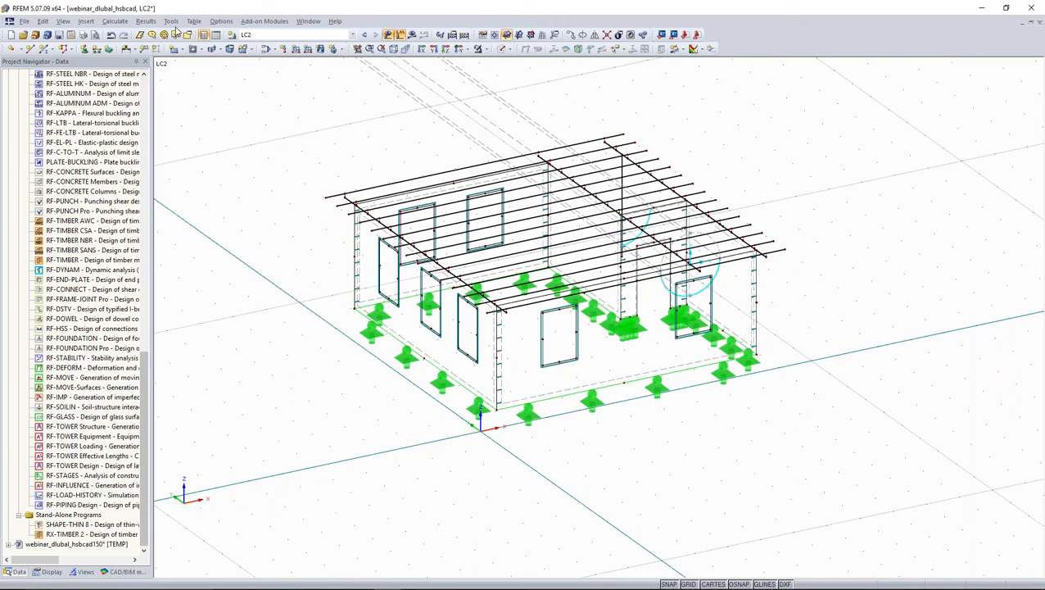
{"action": "left_click", "coordinate": [171, 21]}
{"action": "mouse_move", "coordinate": [273, 227]}
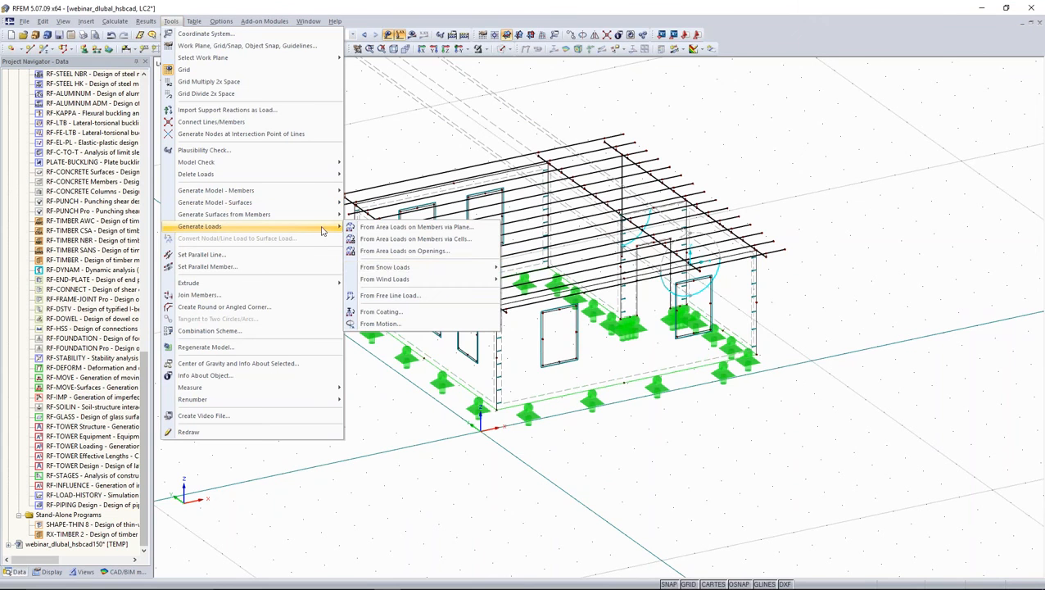
{"action": "mouse_move", "coordinate": [412, 268]}
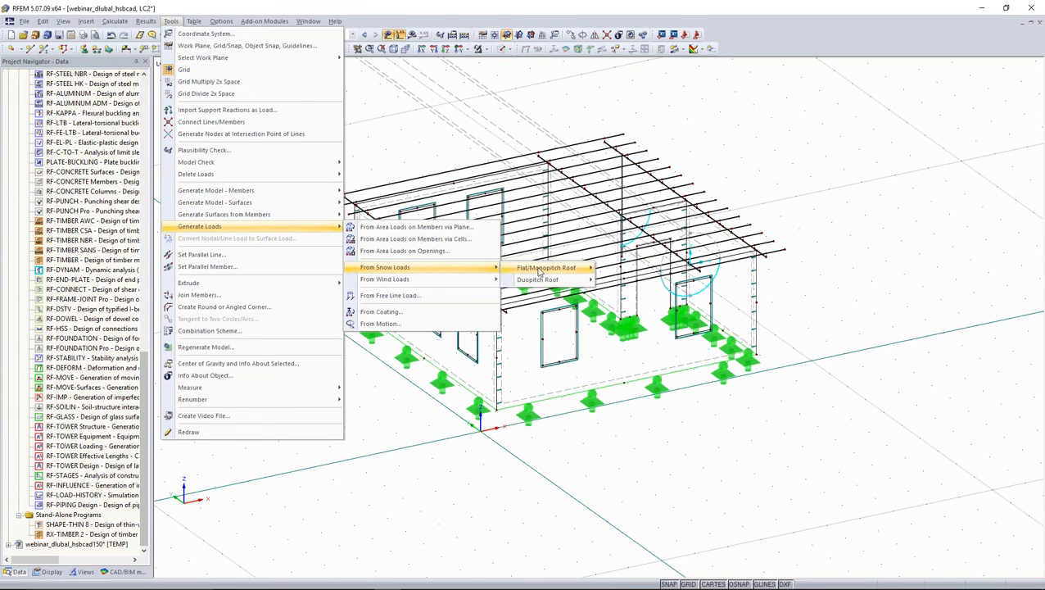
{"action": "mouse_move", "coordinate": [581, 268]}
{"action": "left_click", "coordinate": [625, 268]}
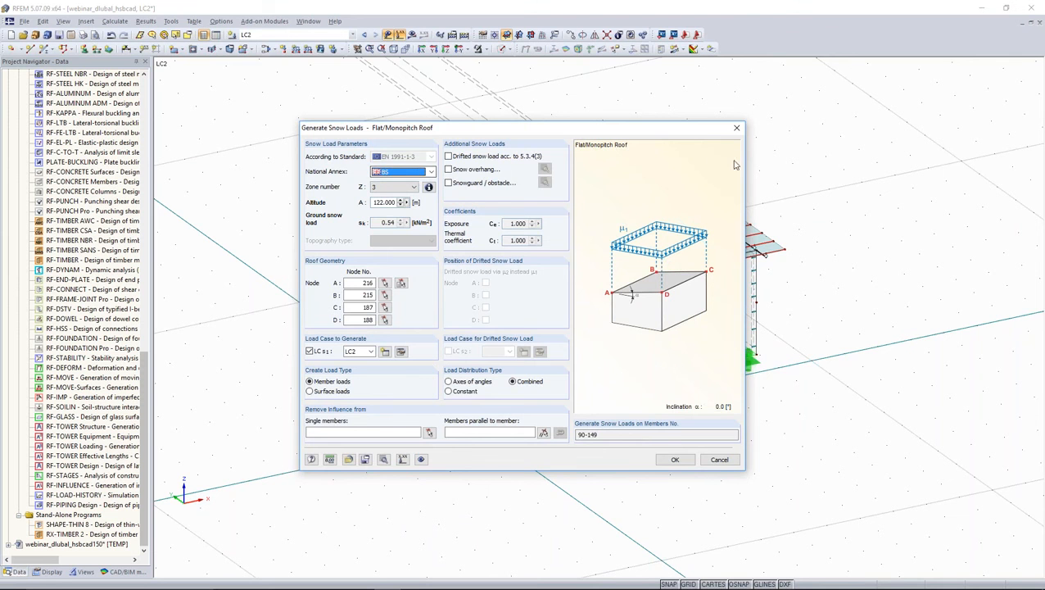
{"action": "left_click", "coordinate": [738, 129]}
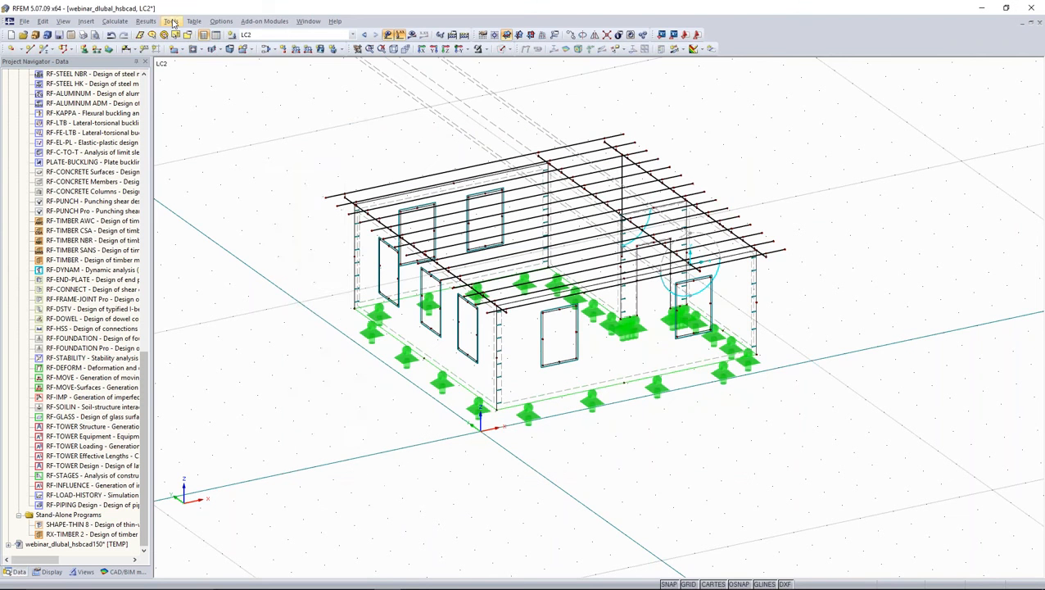
Step: Open the EN 1991-1-3 snow load generator for a flat/monopitch roof and review the national annexes, keeping BS
{"action": "left_click", "coordinate": [170, 21]}
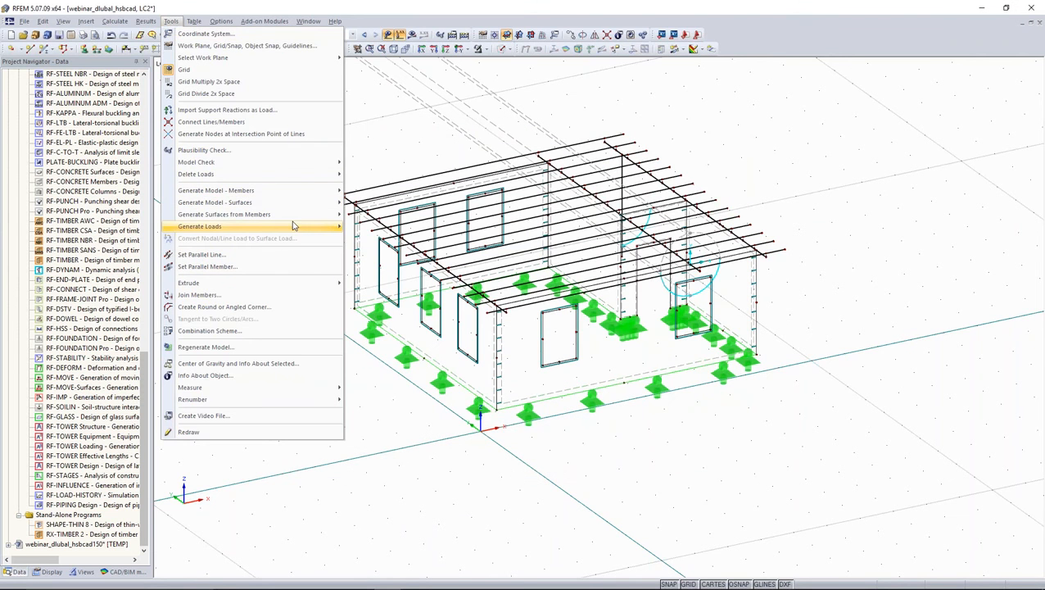
{"action": "mouse_move", "coordinate": [319, 227]}
{"action": "mouse_move", "coordinate": [481, 270]}
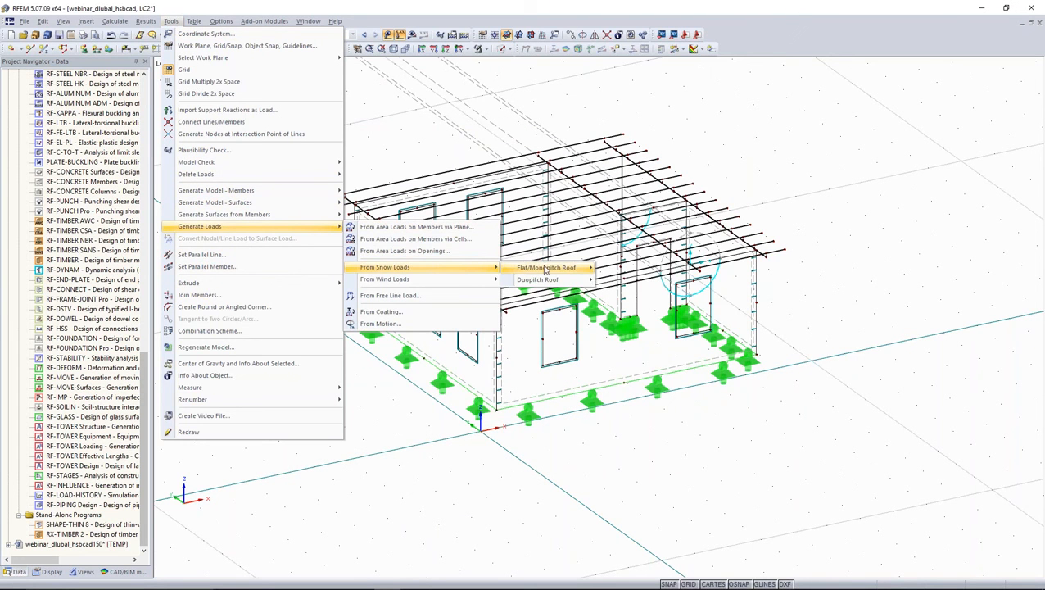
{"action": "mouse_move", "coordinate": [547, 269]}
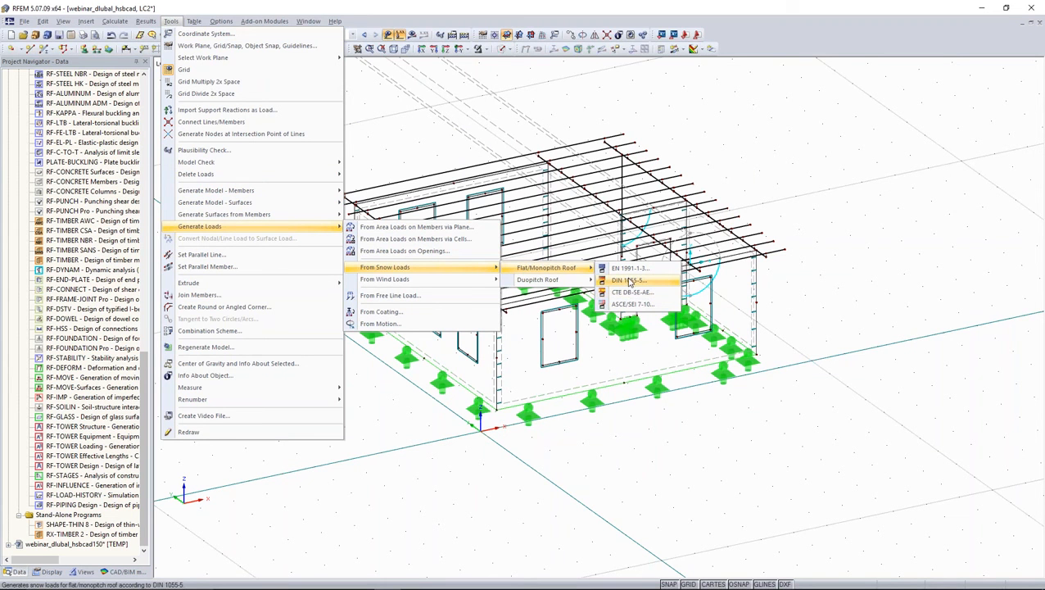
{"action": "left_click", "coordinate": [629, 281]}
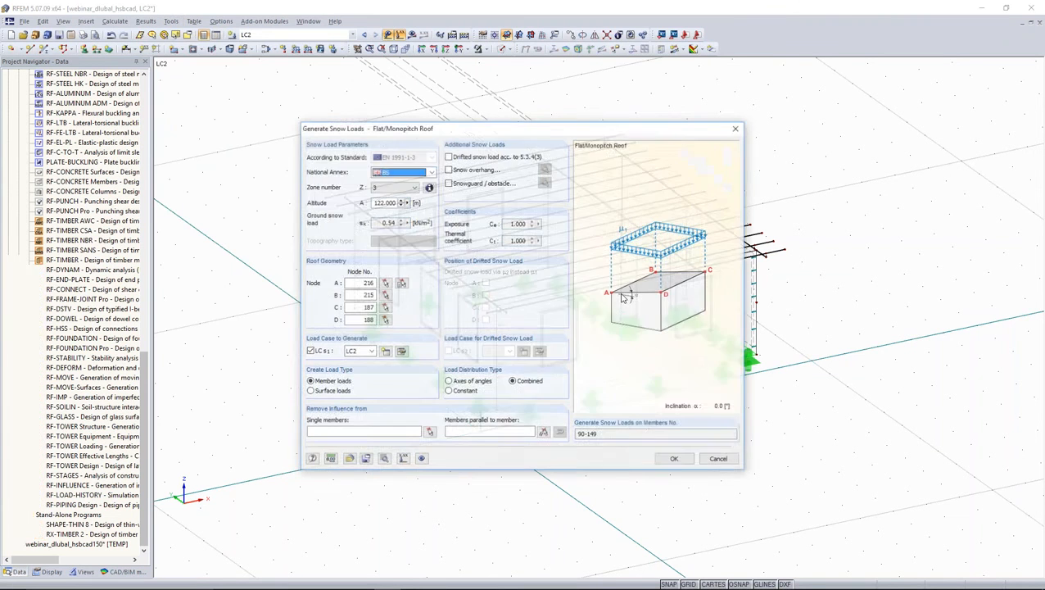
{"action": "left_click", "coordinate": [431, 172]}
{"action": "scroll", "coordinate": [426, 229], "scroll_direction": "up", "scroll_amount": 1}
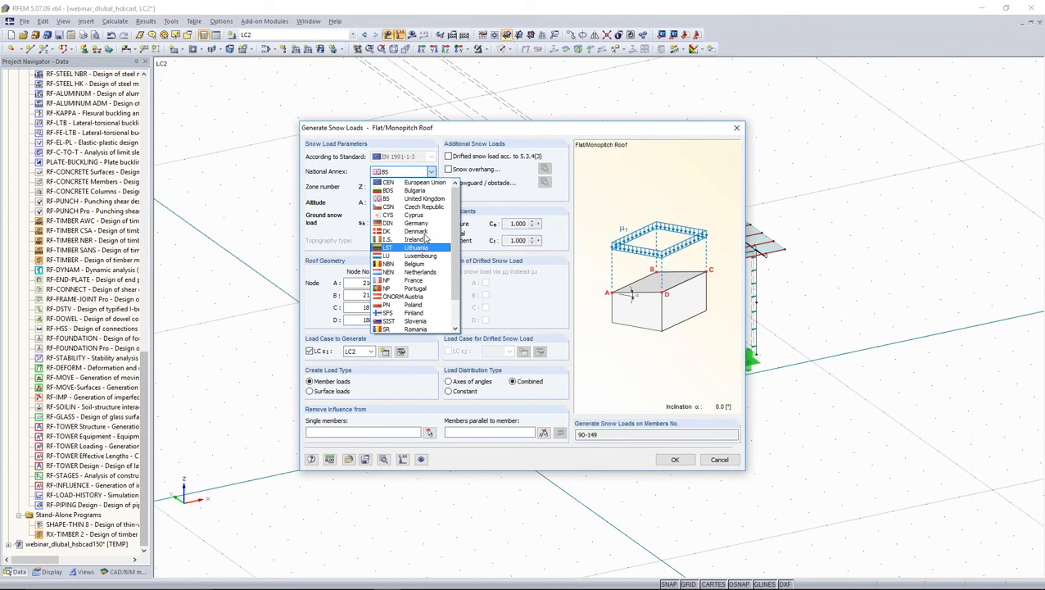
{"action": "left_click", "coordinate": [518, 131]}
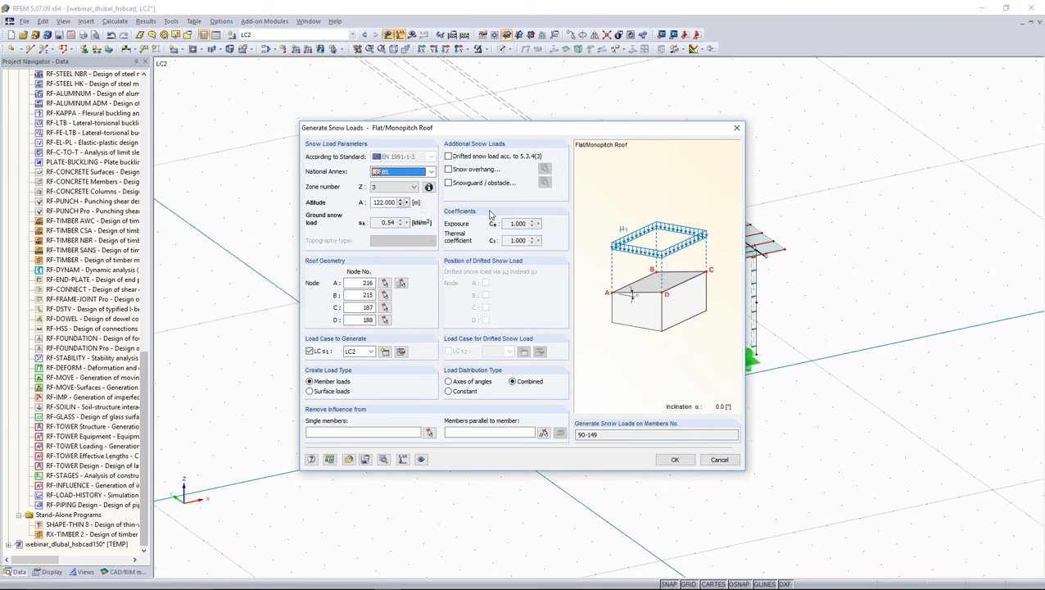
Step: Pick snow zone 3 near Cambridge from the United Kingdom snow zone map
{"action": "left_click", "coordinate": [428, 187]}
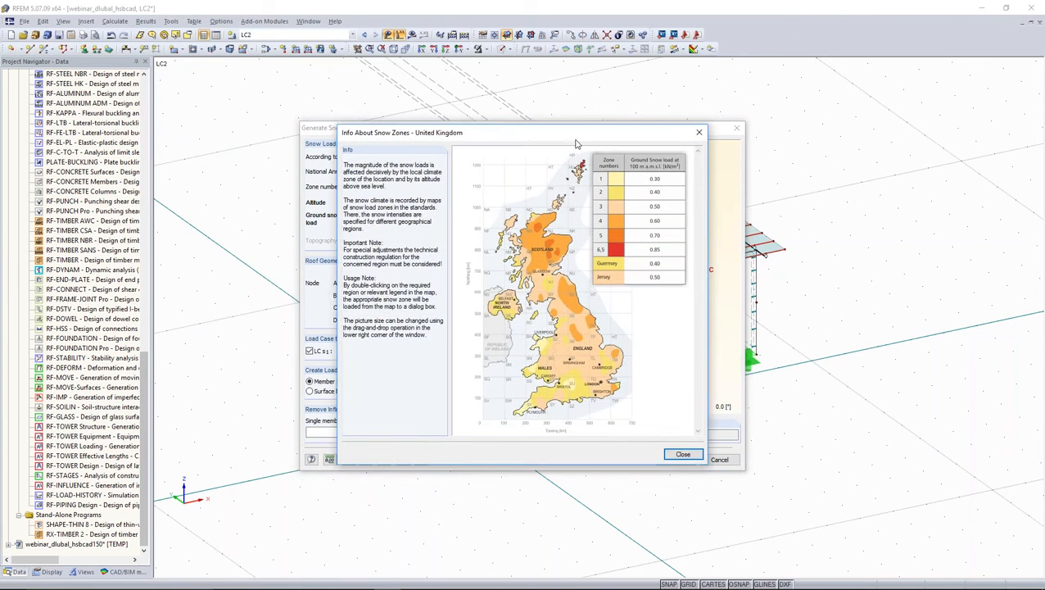
{"action": "left_click_drag", "start_coordinate": [576, 132], "coordinate": [598, 72]}
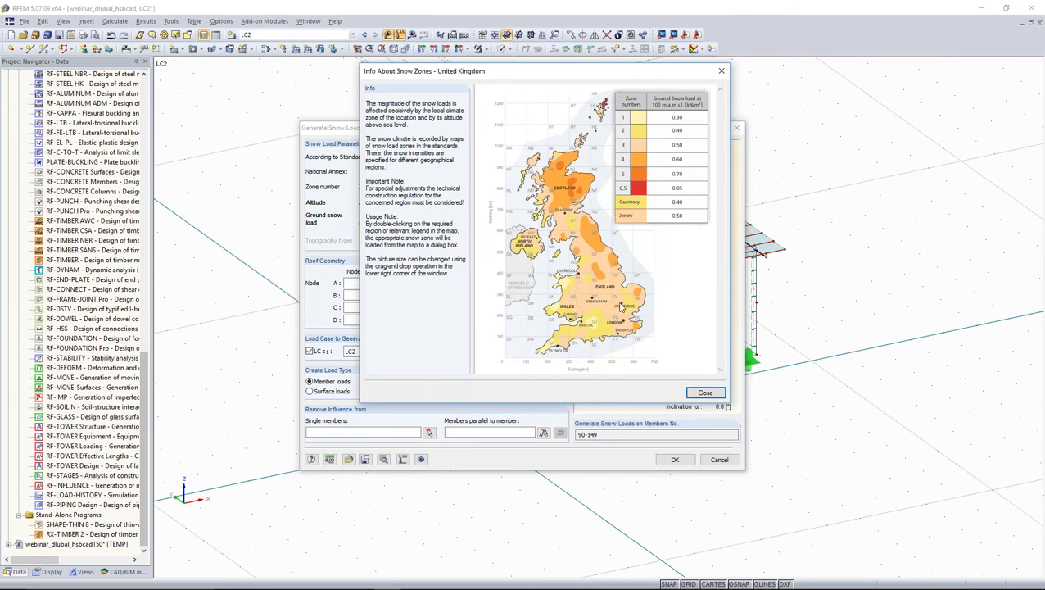
{"action": "double_click", "coordinate": [621, 308]}
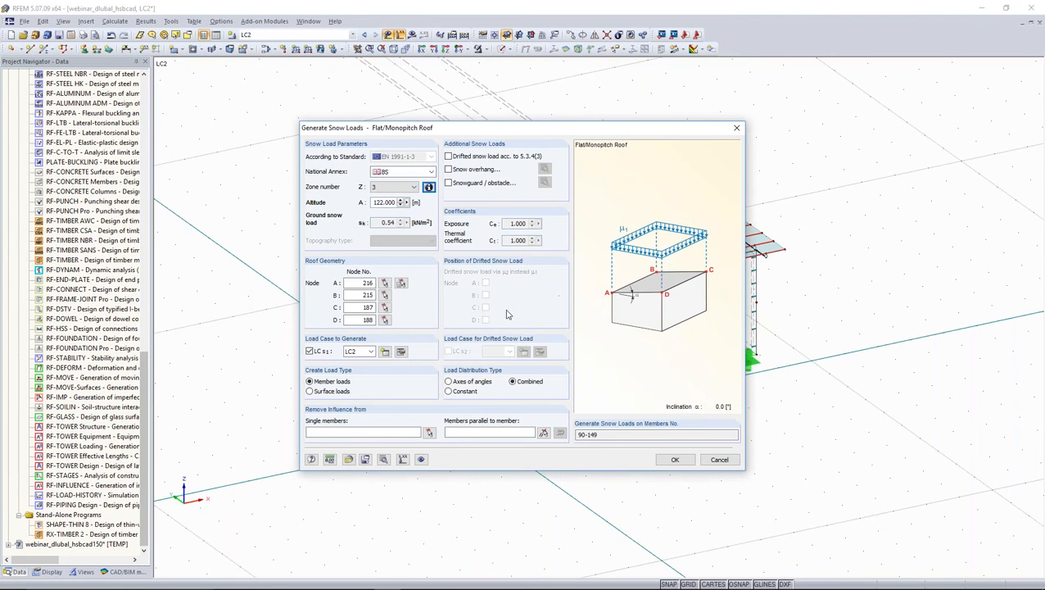
Step: Check the roof corner nodes against the model and generate the snow loads for LC2 as member loads
{"action": "left_click_drag", "start_coordinate": [362, 283], "coordinate": [444, 283]}
{"action": "left_click_drag", "start_coordinate": [555, 130], "coordinate": [917, 92]}
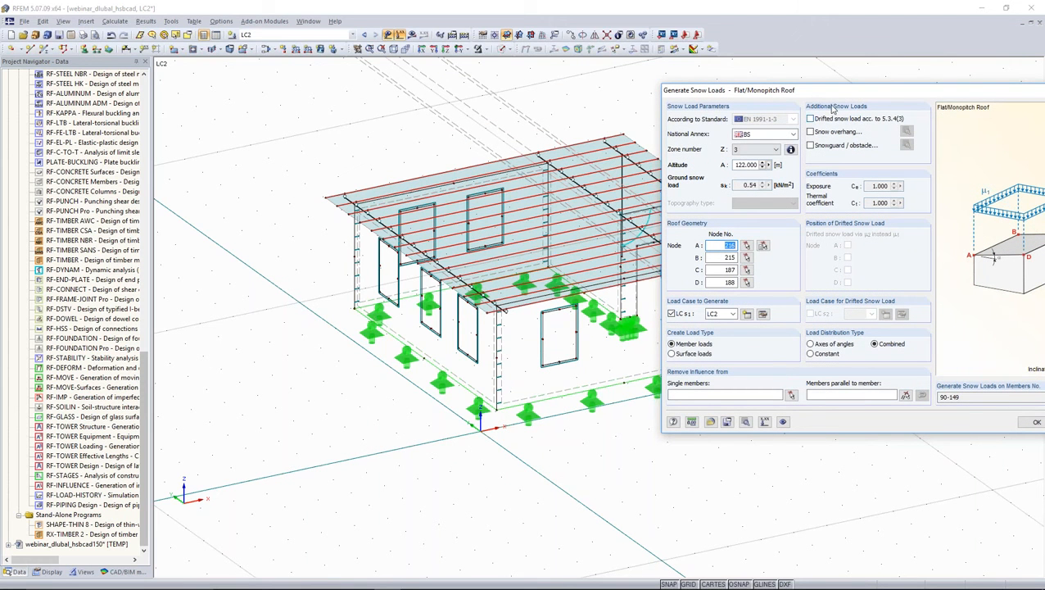
{"action": "left_click_drag", "start_coordinate": [816, 91], "coordinate": [469, 58]}
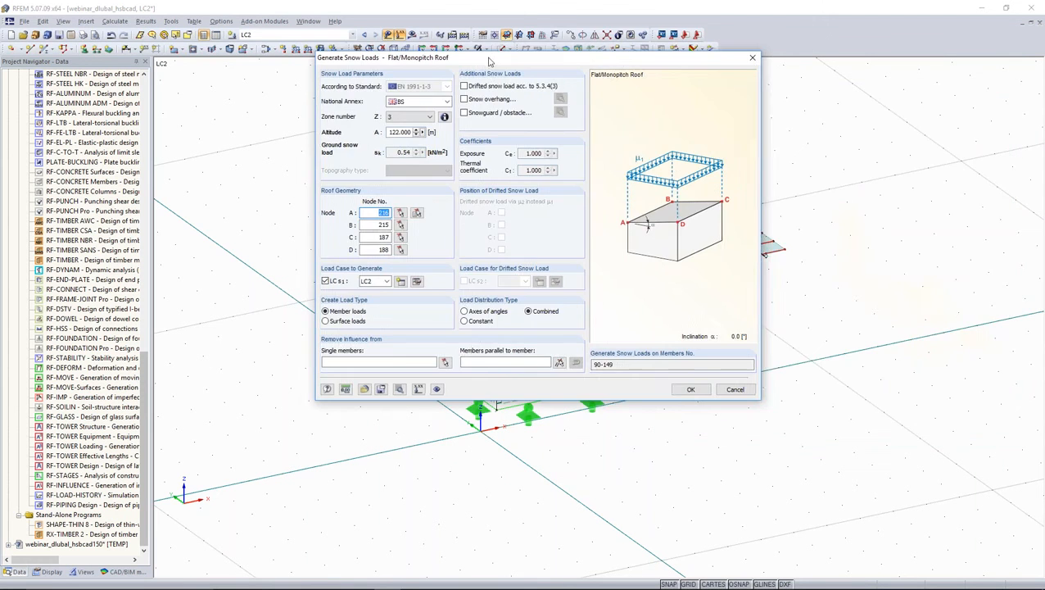
{"action": "left_click", "coordinate": [689, 390]}
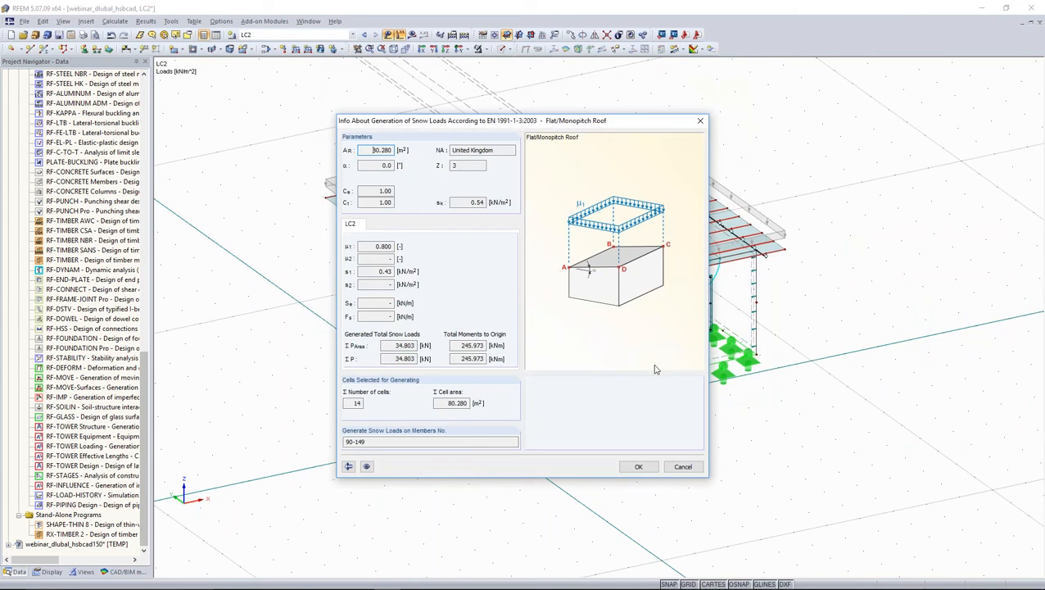
Step: Check the roof inclination and shape coefficient μ1 in the generation summary and accept the snow loads
{"action": "left_click_drag", "start_coordinate": [526, 123], "coordinate": [563, 99]}
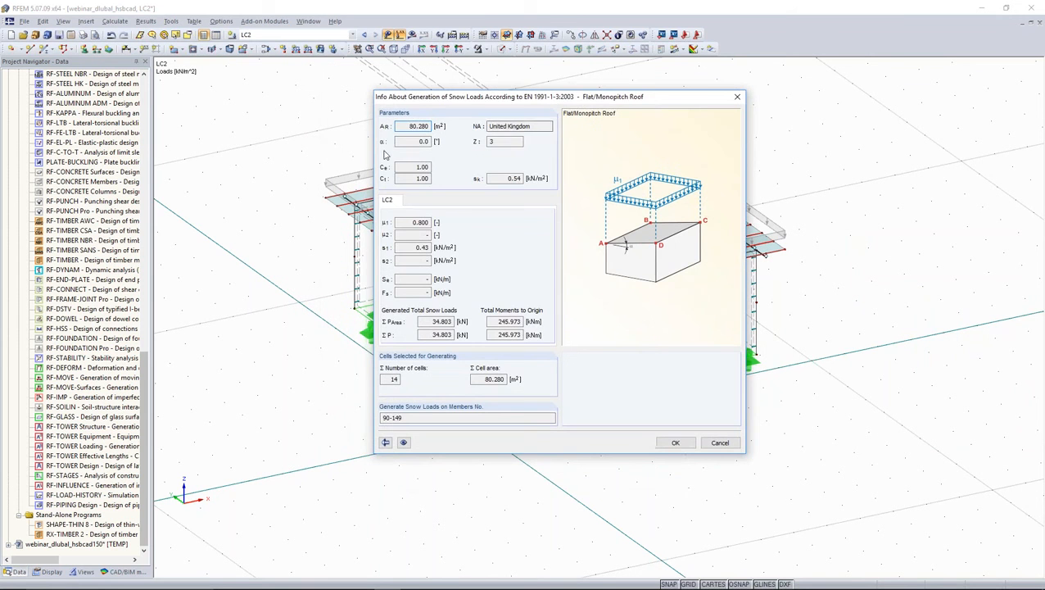
{"action": "left_click_drag", "start_coordinate": [413, 142], "coordinate": [448, 140]}
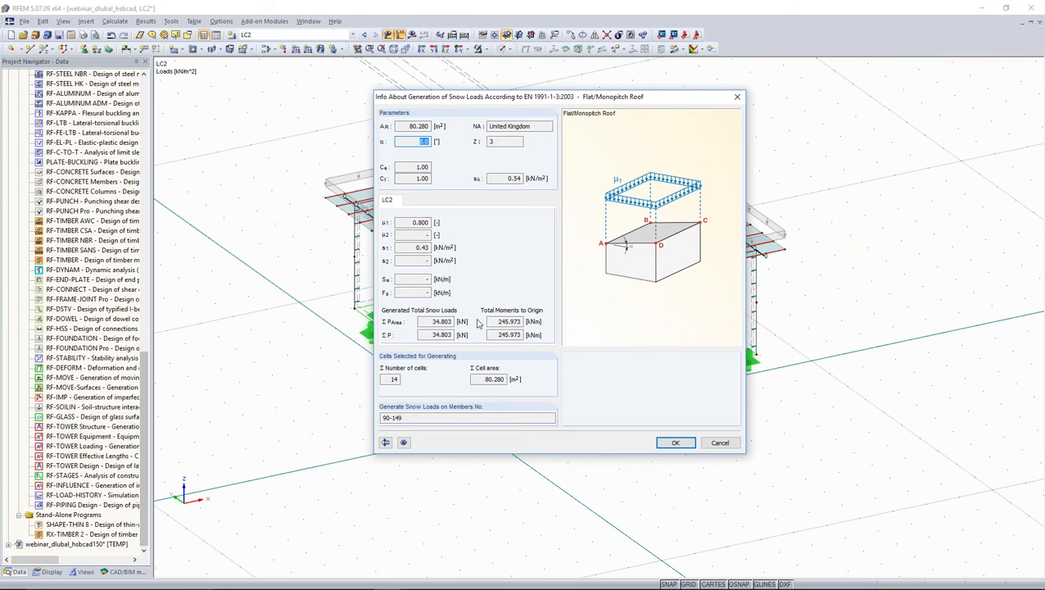
{"action": "left_click", "coordinate": [417, 222]}
{"action": "left_click", "coordinate": [670, 446]}
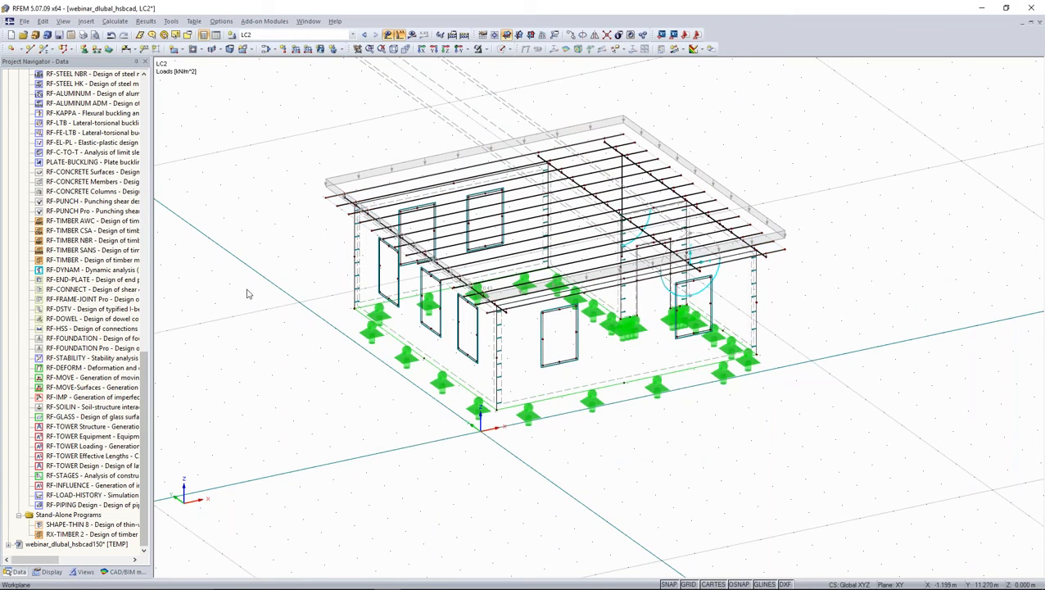
Step: Create load case LC3 with the Wind action category and short-term load duration
{"action": "left_click", "coordinate": [231, 35]}
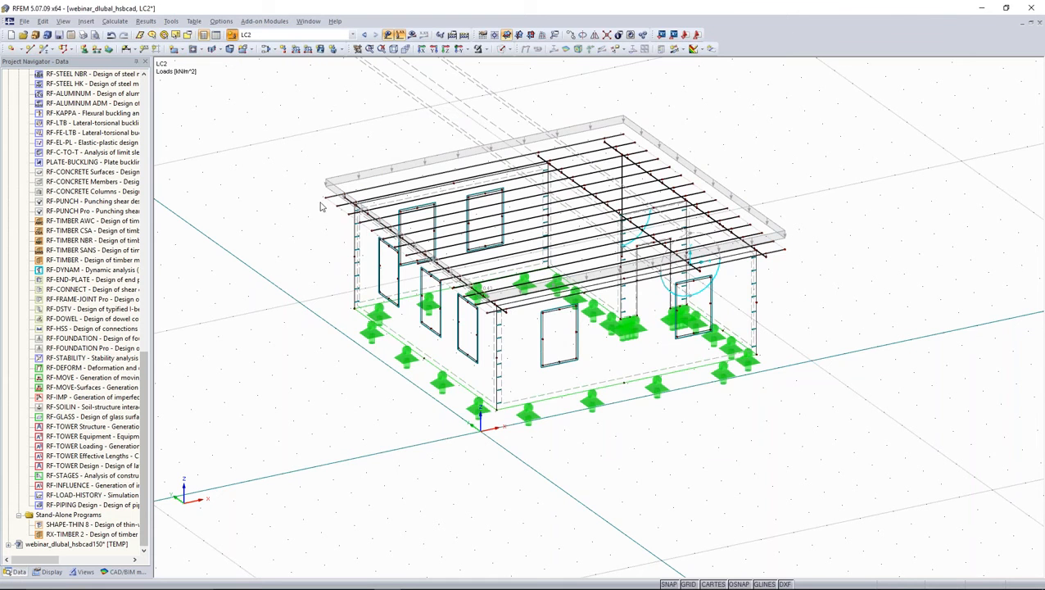
{"action": "left_click", "coordinate": [497, 202]}
{"action": "left_click", "coordinate": [489, 319]}
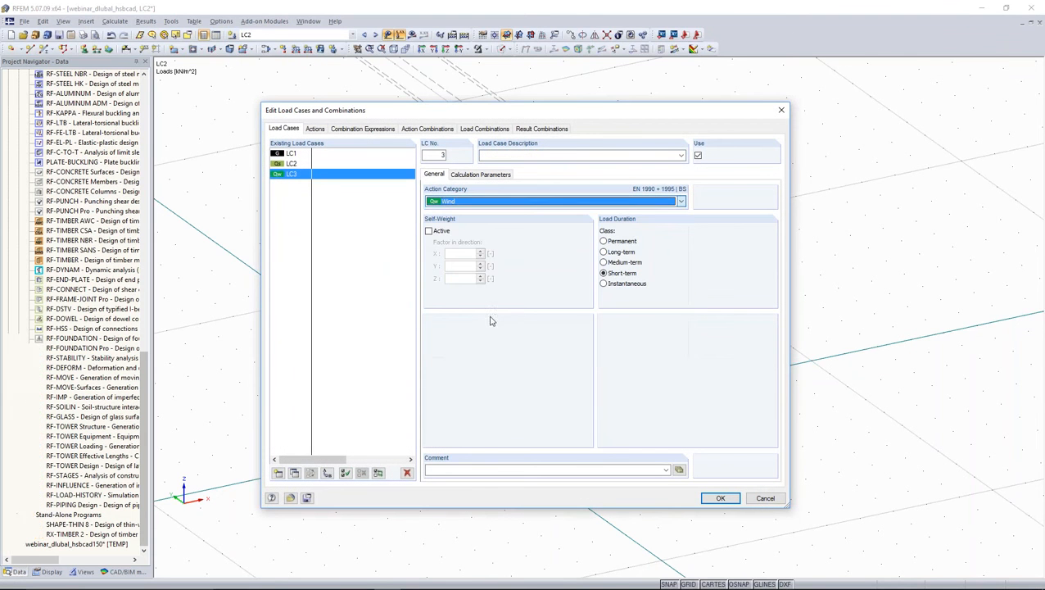
{"action": "left_click_drag", "start_coordinate": [473, 117], "coordinate": [763, 84]}
{"action": "left_click", "coordinate": [1009, 465]}
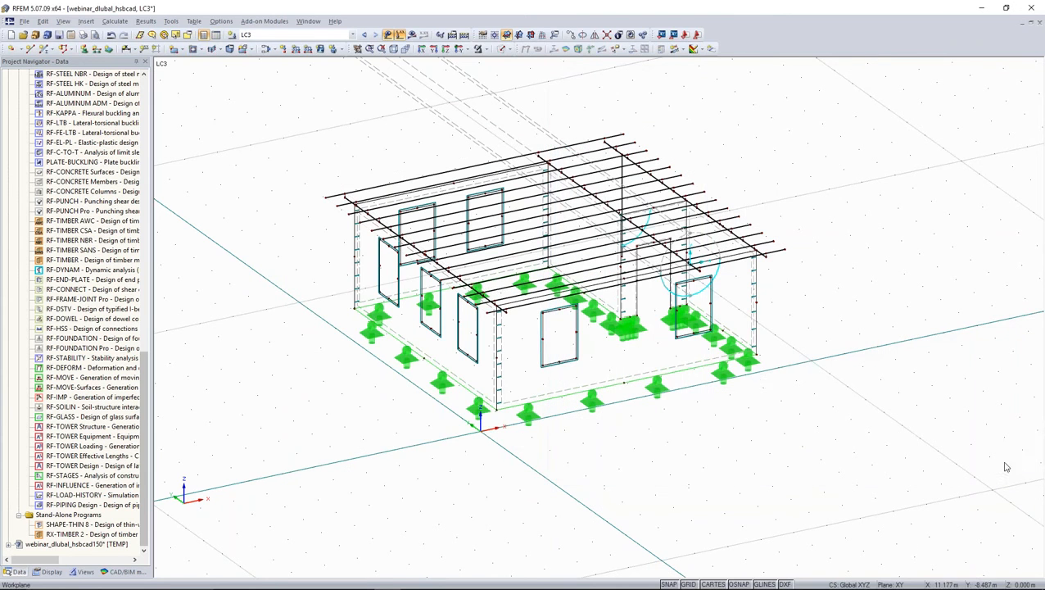
Step: Open the EN 1991-1-4 wind load generator for vertical walls
{"action": "left_click", "coordinate": [170, 20]}
{"action": "mouse_move", "coordinate": [267, 228]}
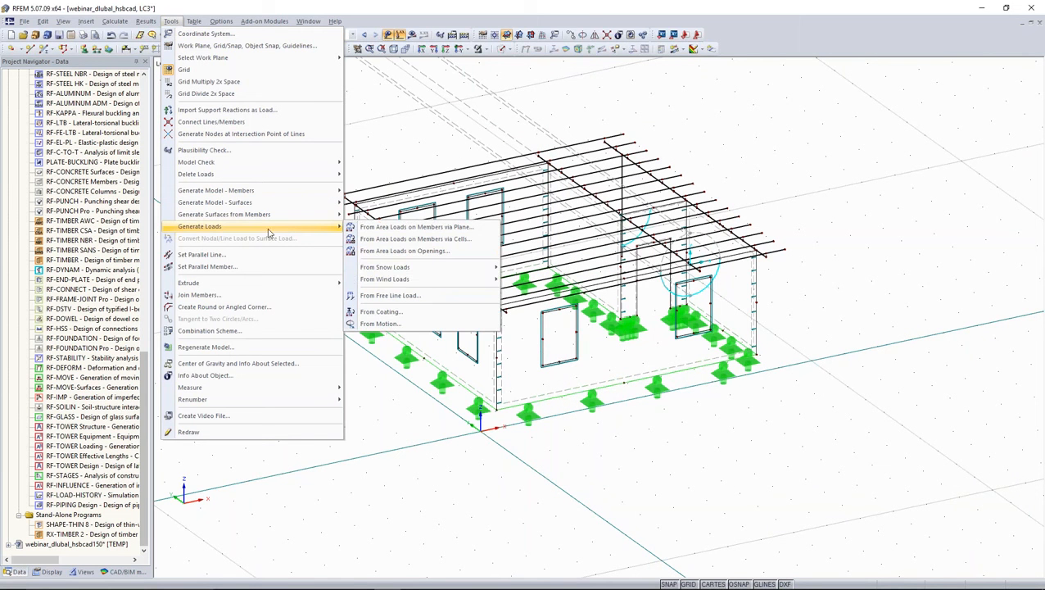
{"action": "mouse_move", "coordinate": [471, 282]}
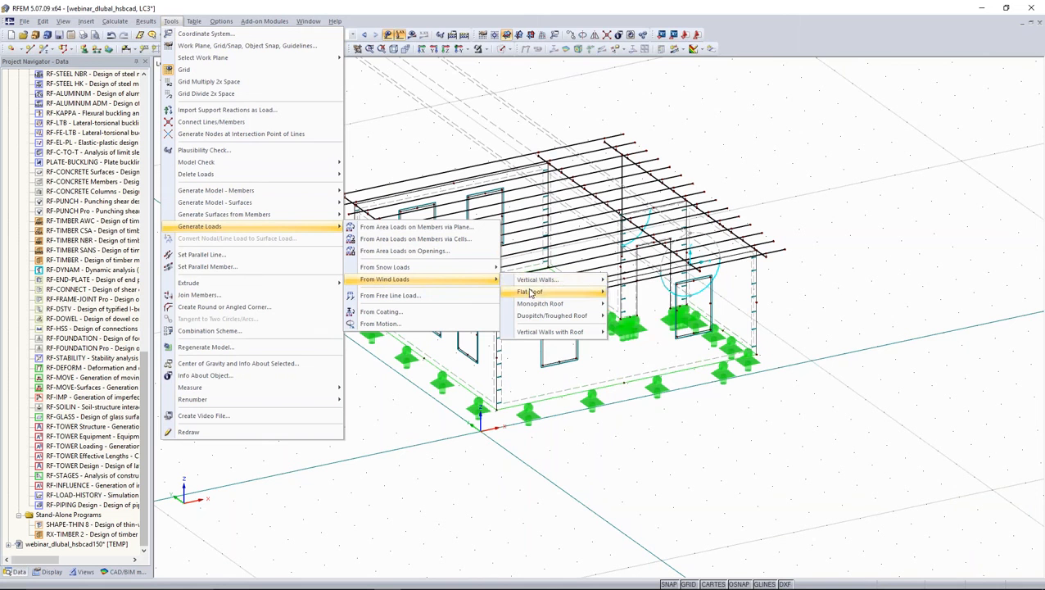
{"action": "mouse_move", "coordinate": [567, 284]}
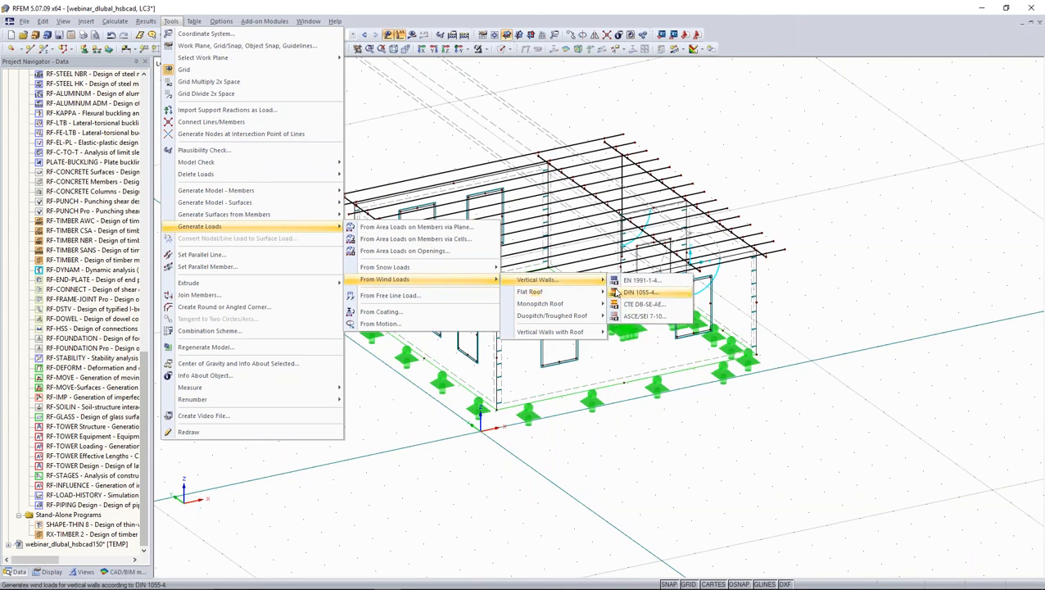
{"action": "left_click", "coordinate": [632, 281]}
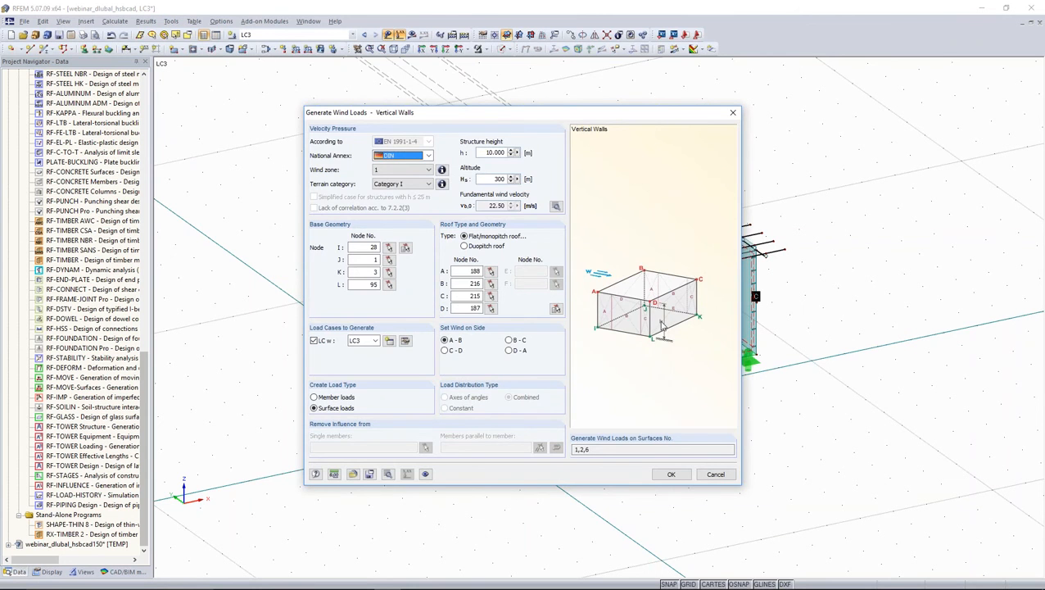
Step: Review the German wind zone map, set the national annex to BS and pick wind zone 22.0 from its map
{"action": "left_click", "coordinate": [442, 169]}
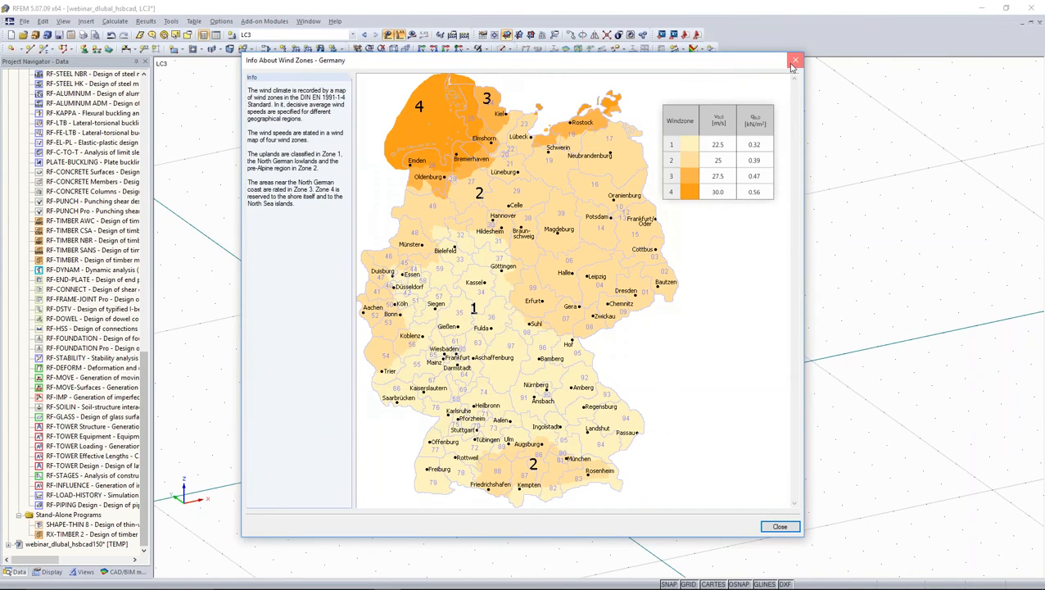
{"action": "left_click", "coordinate": [794, 60]}
{"action": "left_click", "coordinate": [428, 156]}
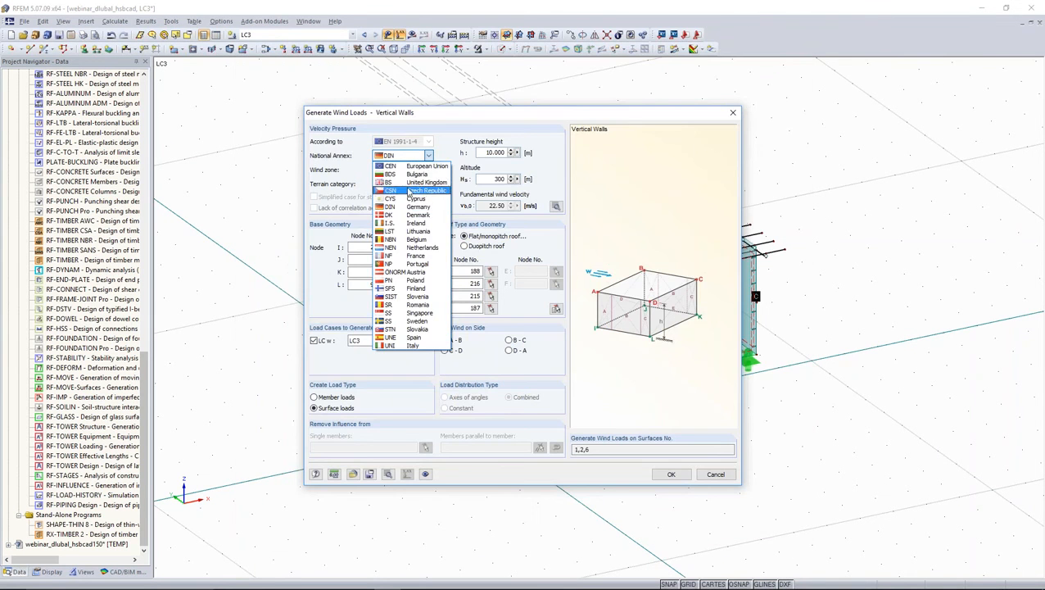
{"action": "left_click", "coordinate": [424, 259]}
{"action": "left_click", "coordinate": [441, 169]}
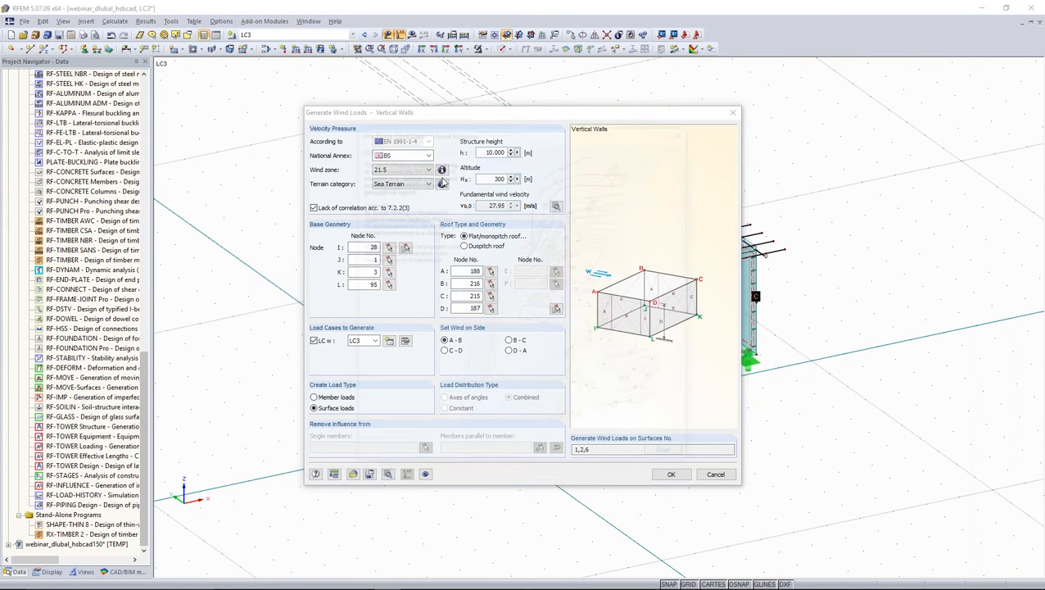
{"action": "double_click", "coordinate": [629, 372]}
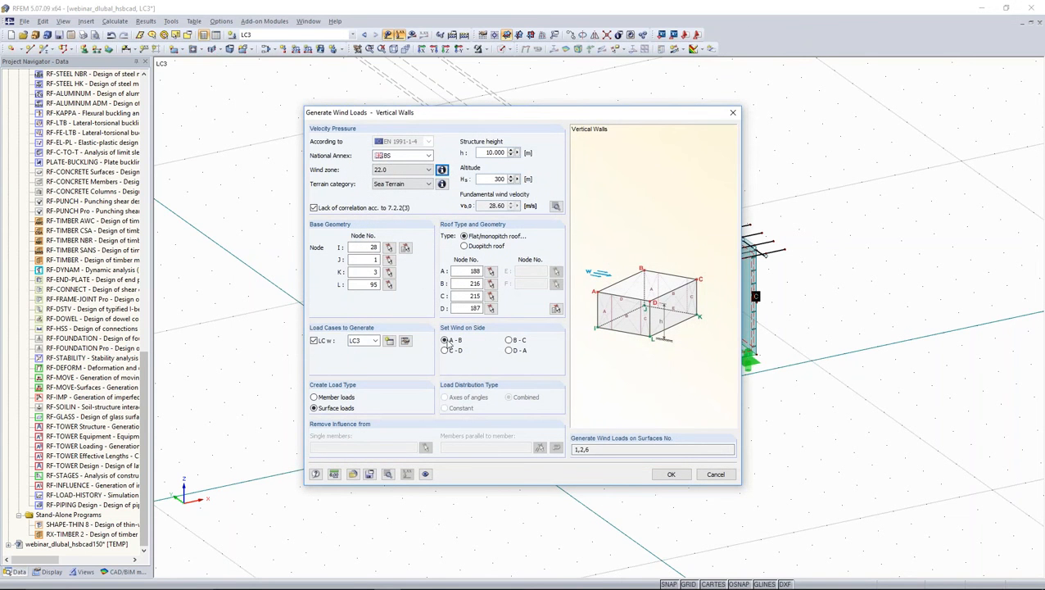
Step: Check the base corner nodes of the walls against the model
{"action": "left_click", "coordinate": [406, 248]}
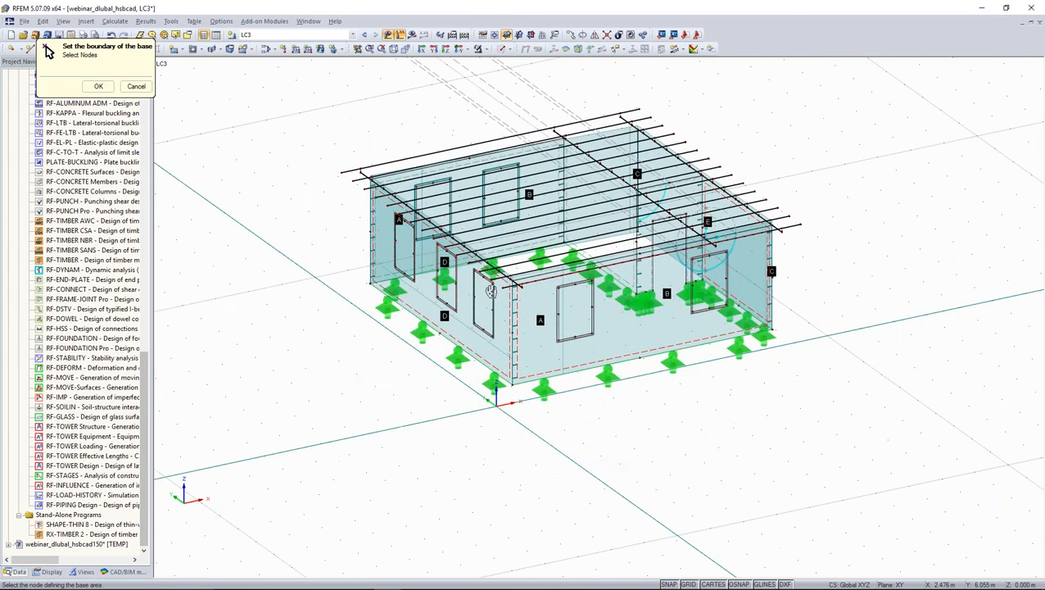
{"action": "middle_click_drag", "start_coordinate": [490, 291], "coordinate": [378, 315], "text": "ctrl"}
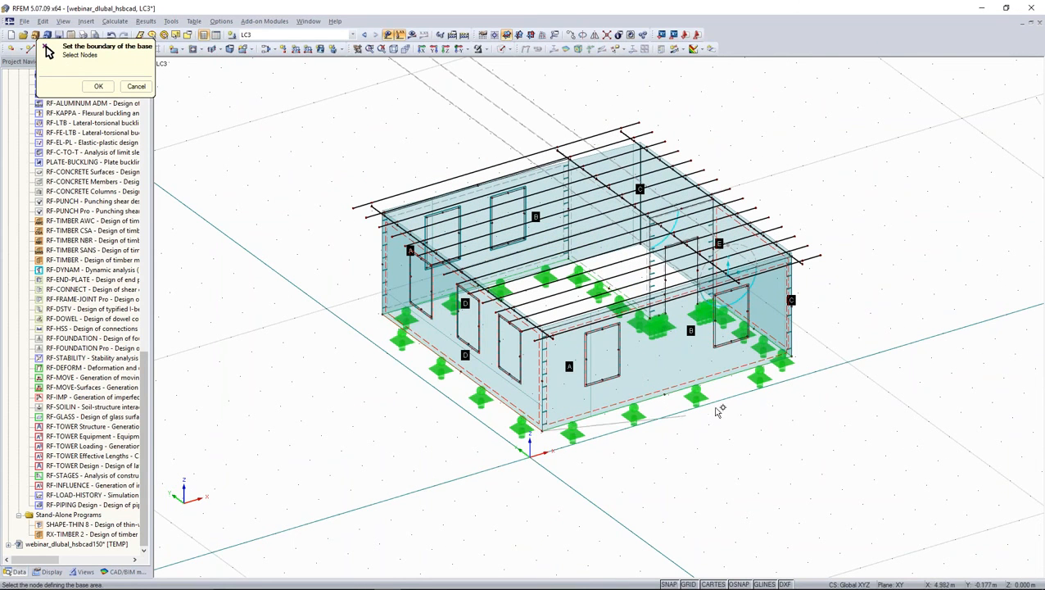
{"action": "left_click", "coordinate": [791, 355]}
{"action": "middle_click_drag", "start_coordinate": [809, 366], "coordinate": [575, 425], "text": "ctrl"}
{"action": "middle_click_drag", "start_coordinate": [733, 311], "coordinate": [586, 348], "text": "ctrl"}
{"action": "left_click", "coordinate": [749, 368]}
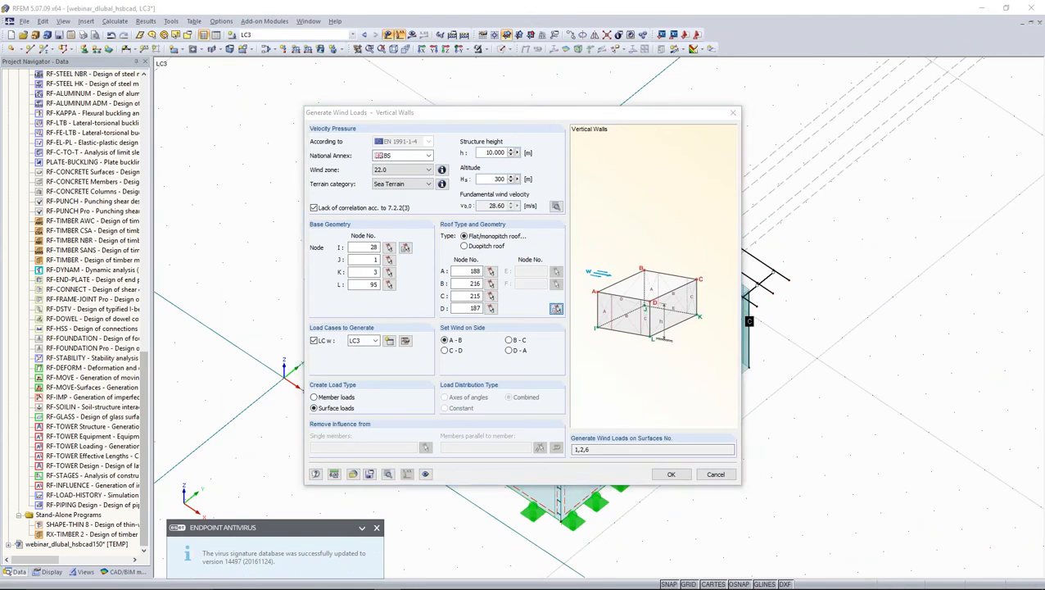
Step: Check the roof corner nodes of the wind load geometry against the model
{"action": "left_click", "coordinate": [556, 308]}
{"action": "middle_click_drag", "start_coordinate": [529, 335], "coordinate": [686, 396]}
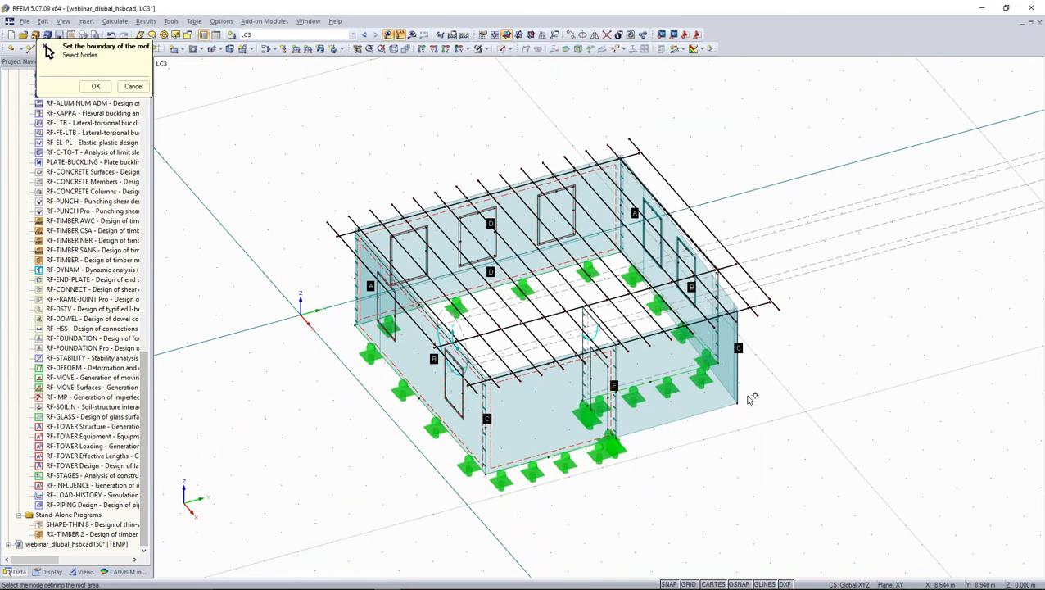
{"action": "middle_click_drag", "start_coordinate": [656, 332], "coordinate": [388, 316], "text": "ctrl"}
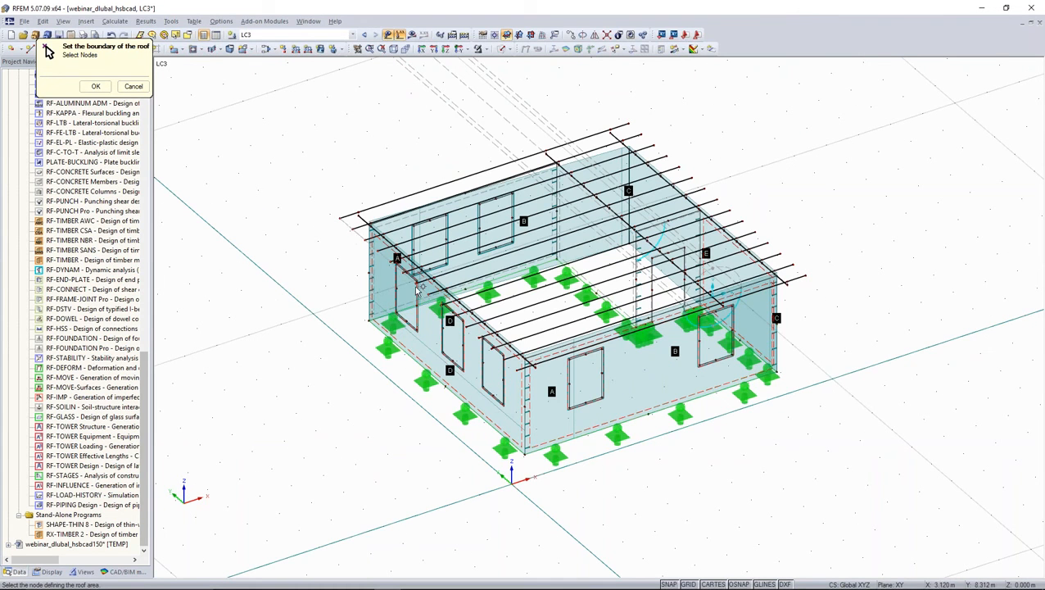
{"action": "scroll", "coordinate": [350, 210], "scroll_direction": "up", "scroll_amount": 1}
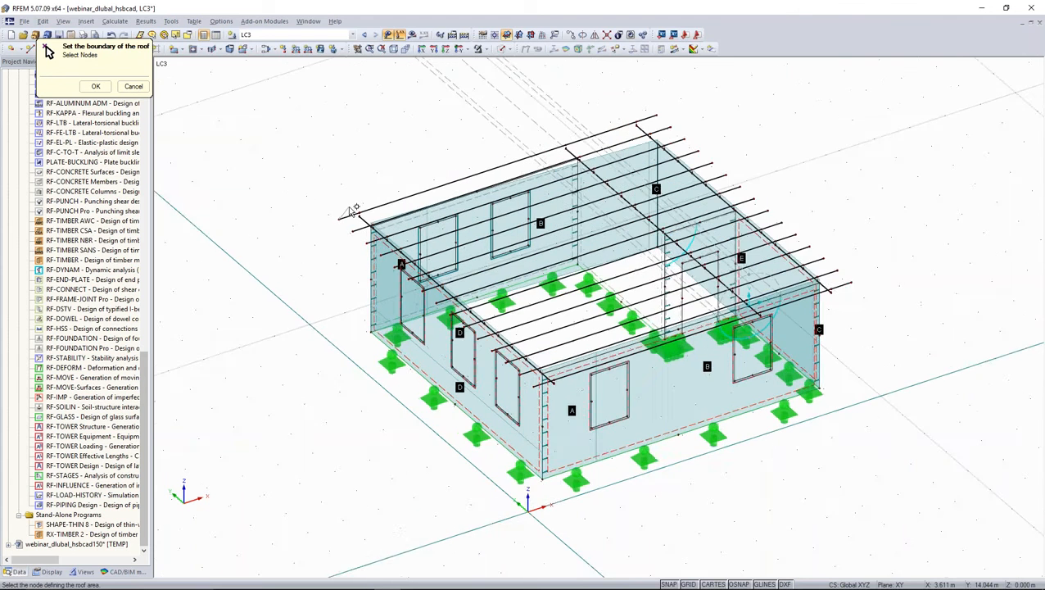
{"action": "scroll", "coordinate": [350, 211], "scroll_direction": "up", "scroll_amount": 2}
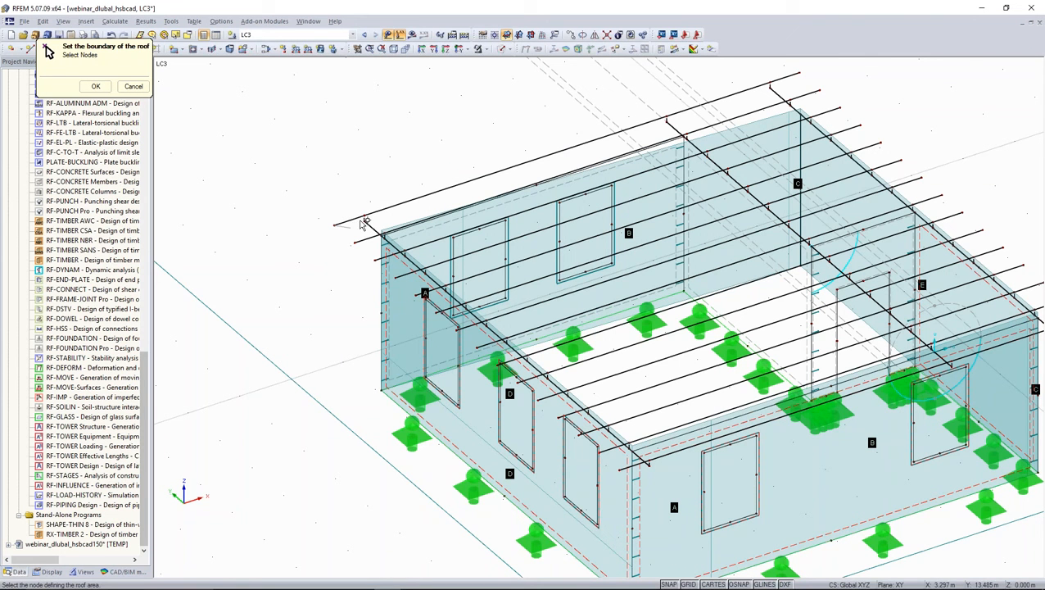
{"action": "scroll", "coordinate": [493, 345], "scroll_direction": "down", "scroll_amount": 1}
{"action": "middle_click_drag", "start_coordinate": [493, 346], "coordinate": [463, 385], "text": "ctrl"}
{"action": "left_click", "coordinate": [485, 340]}
{"action": "left_click", "coordinate": [982, 336]}
{"action": "middle_click_drag", "start_coordinate": [964, 358], "coordinate": [863, 416]}
{"action": "left_click", "coordinate": [895, 151]}
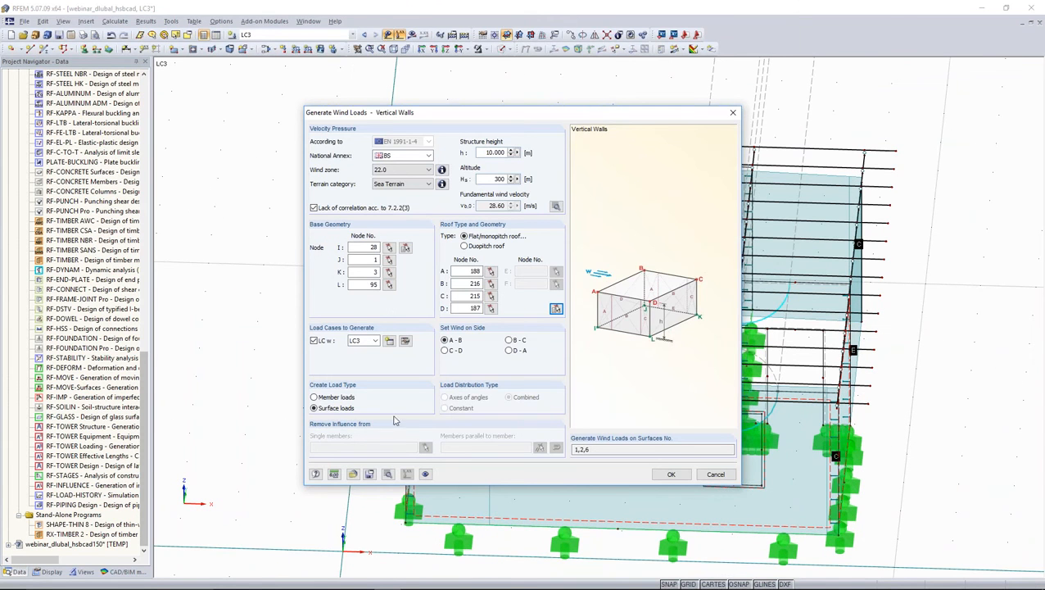
Step: Generate the LC3 wind loads on side A-B as surface loads, accept the generation summary and hide the grid
{"action": "left_click", "coordinate": [667, 475]}
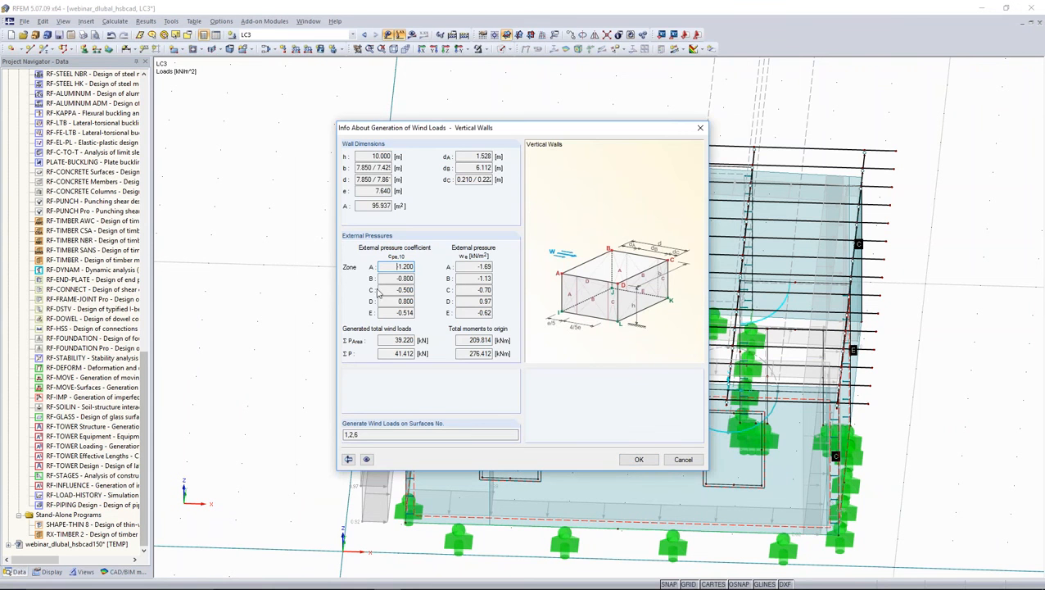
{"action": "left_click", "coordinate": [637, 460]}
{"action": "middle_click_drag", "start_coordinate": [609, 450], "coordinate": [633, 362]}
{"action": "left_click", "coordinate": [690, 584]}
{"action": "middle_click_drag", "start_coordinate": [673, 522], "coordinate": [614, 536], "text": "ctrl"}
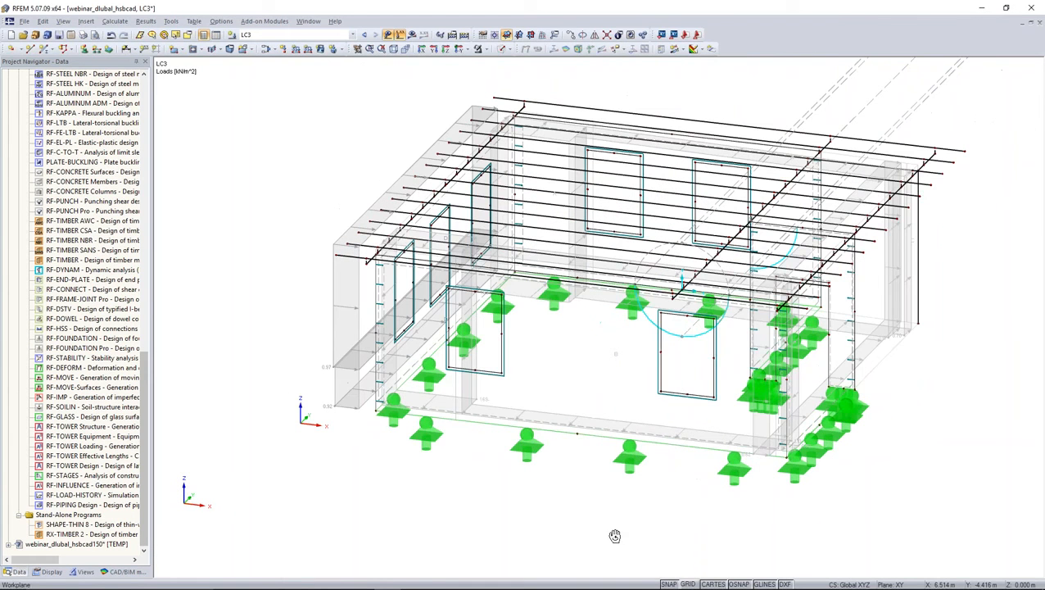
Step: Delete the SLS combination expressions CE2 and CE3, keeping only the ULS expression CE1
{"action": "scroll", "coordinate": [146, 370], "scroll_direction": "up", "scroll_amount": 5}
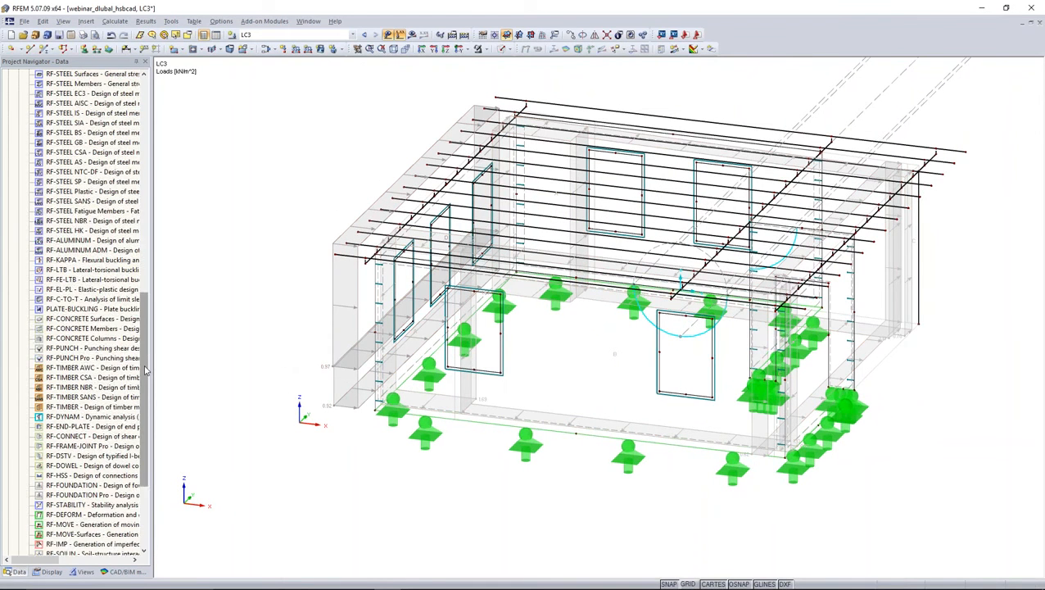
{"action": "scroll", "coordinate": [145, 370], "scroll_direction": "up", "scroll_amount": 11}
{"action": "right_click", "coordinate": [71, 203]}
{"action": "left_click", "coordinate": [96, 212]}
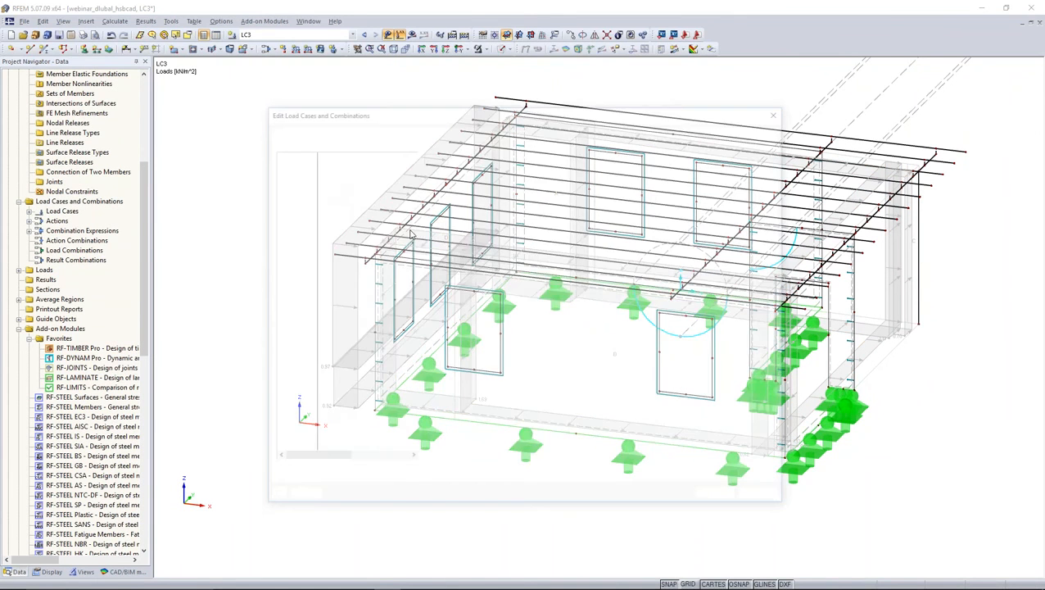
{"action": "left_click", "coordinate": [362, 128]}
{"action": "left_click", "coordinate": [332, 165]}
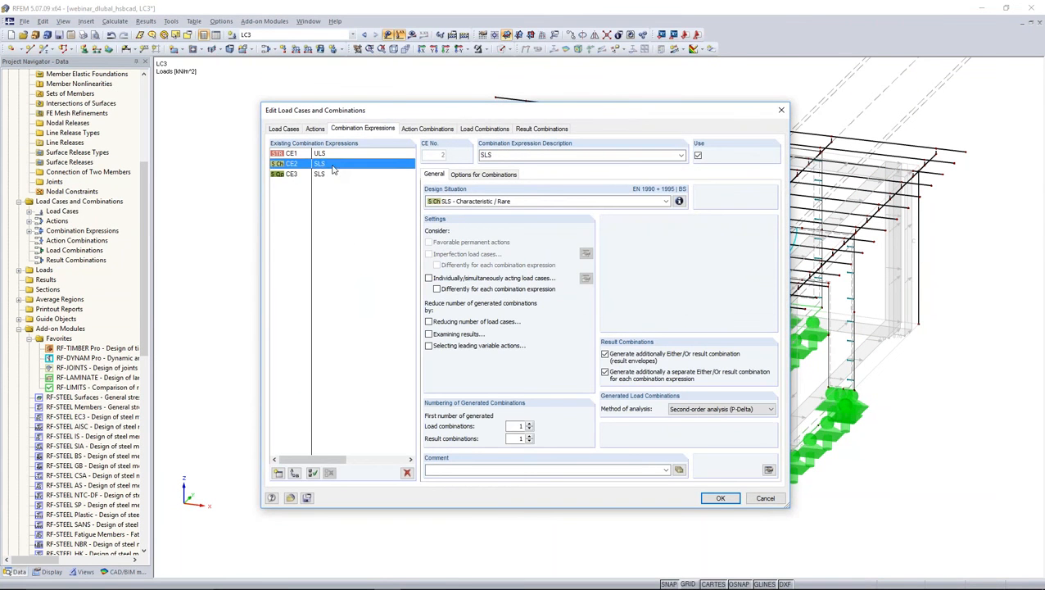
{"action": "left_click", "coordinate": [330, 174], "text": "shift"}
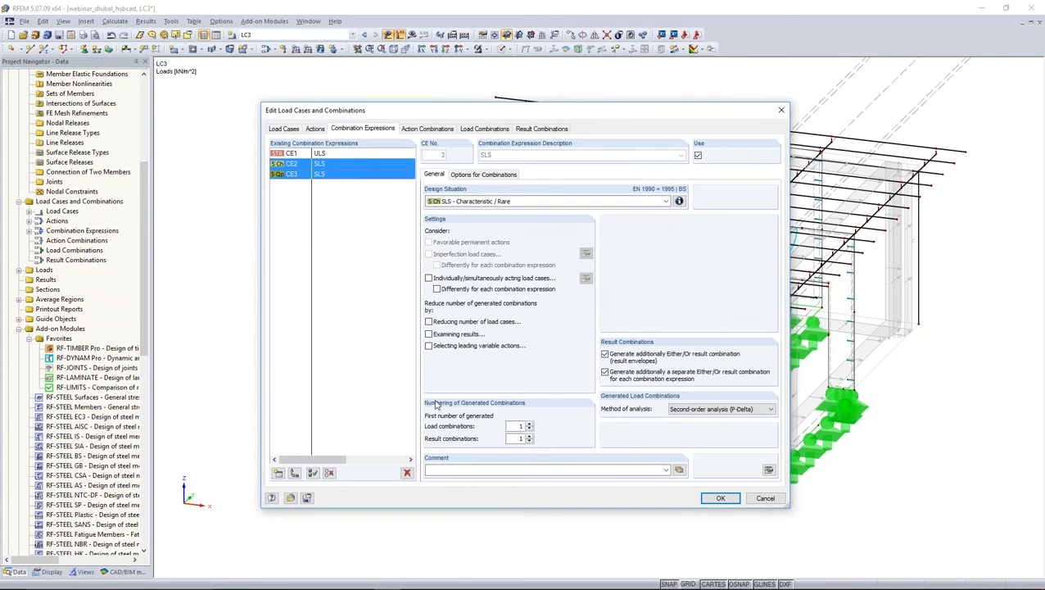
{"action": "left_click", "coordinate": [407, 472]}
{"action": "left_click", "coordinate": [502, 326]}
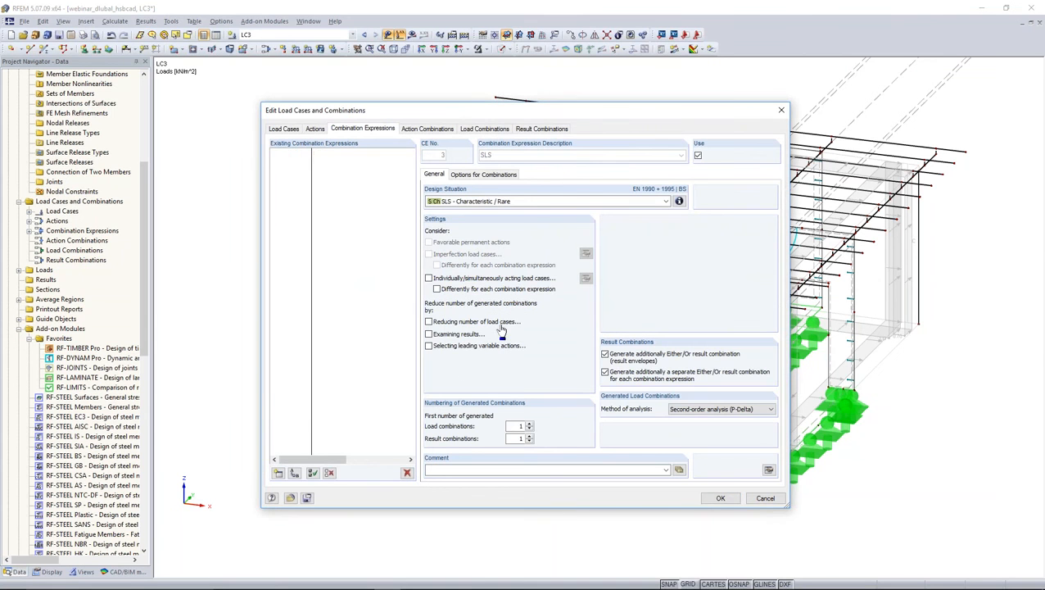
Step: Set CE1's method of analysis to geometrically linear and generate the ULS load combinations
{"action": "left_click", "coordinate": [703, 409]}
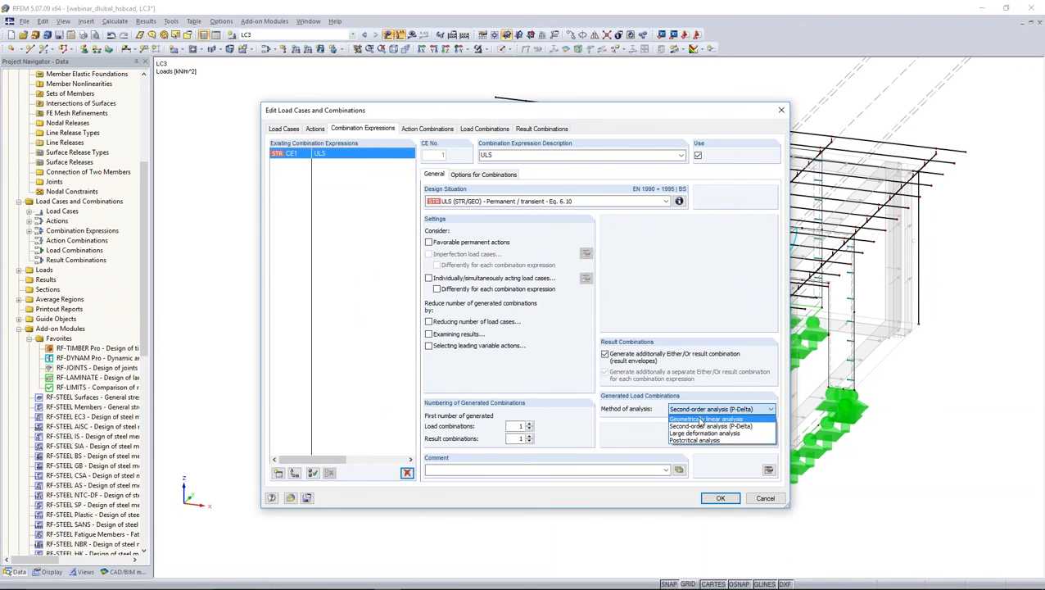
{"action": "left_click", "coordinate": [697, 419]}
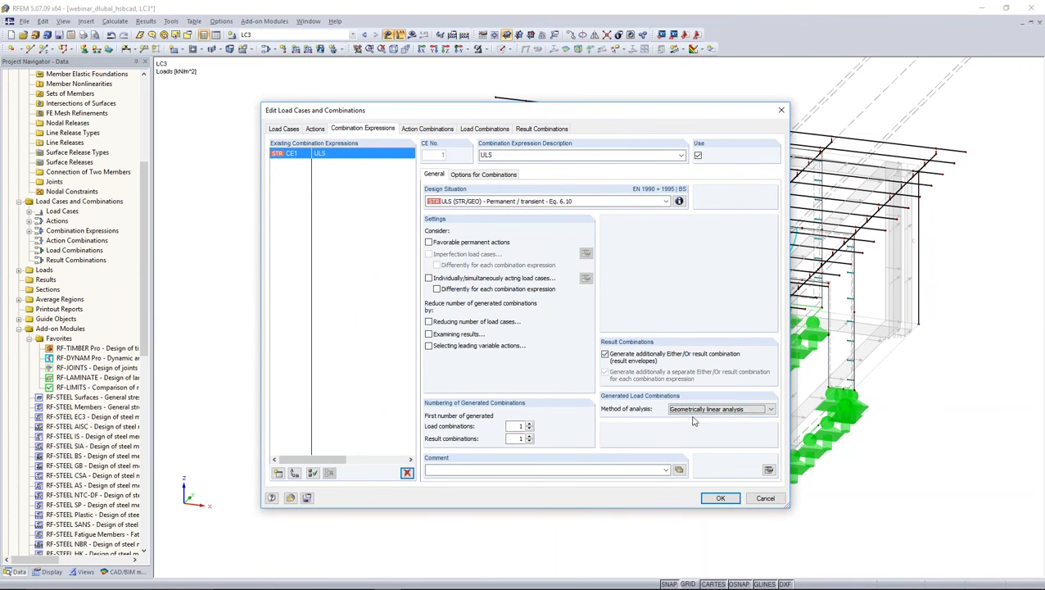
{"action": "left_click", "coordinate": [484, 128]}
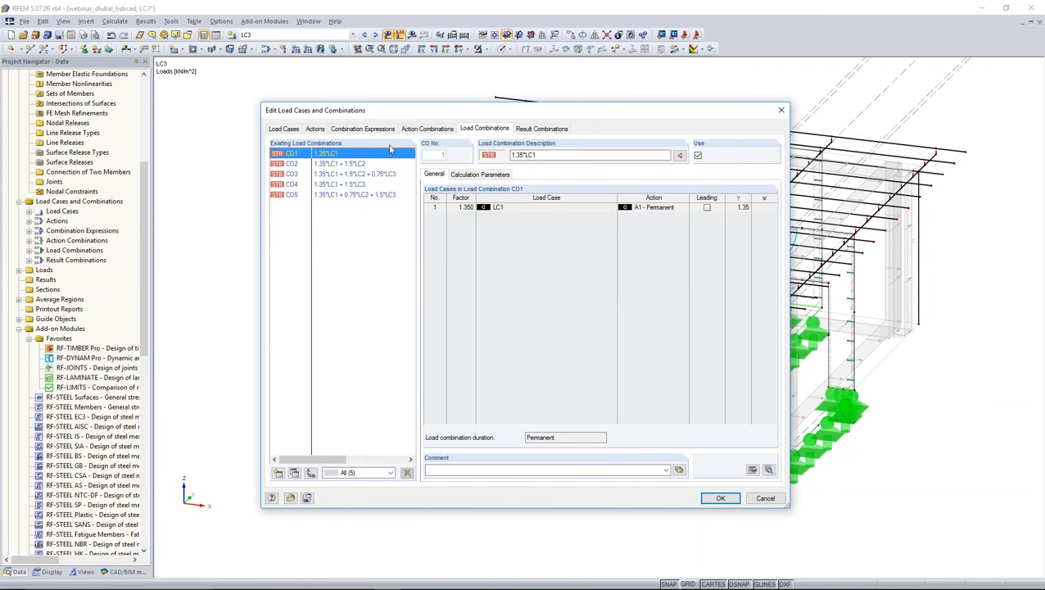
{"action": "left_click", "coordinate": [720, 500]}
{"action": "middle_click_drag", "start_coordinate": [521, 385], "coordinate": [508, 438], "text": "ctrl"}
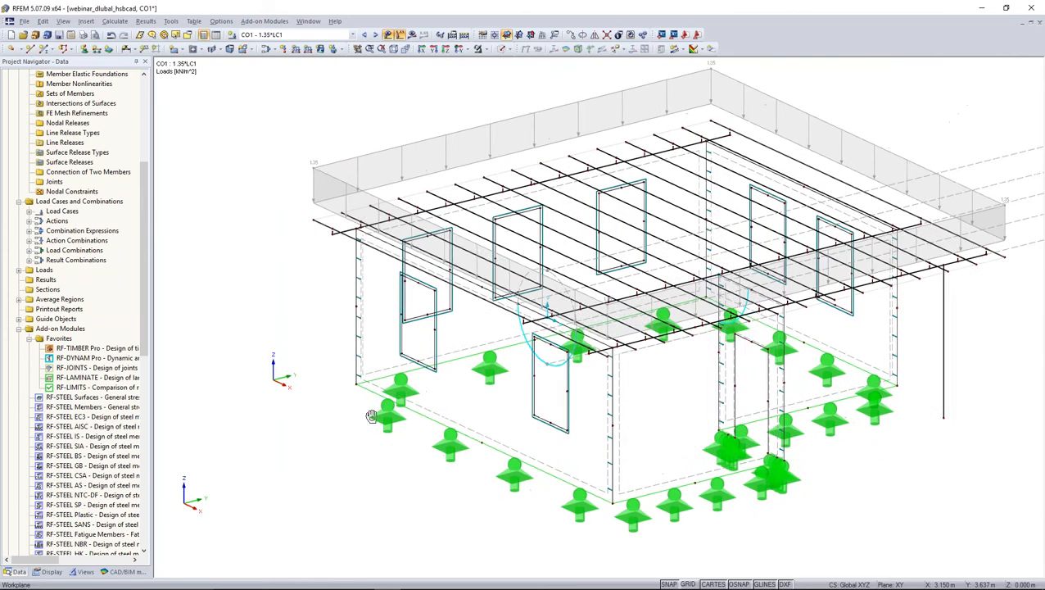
Step: Open the RF-LAMINATE add-on module and include all surfaces in the design
{"action": "left_click", "coordinate": [264, 21]}
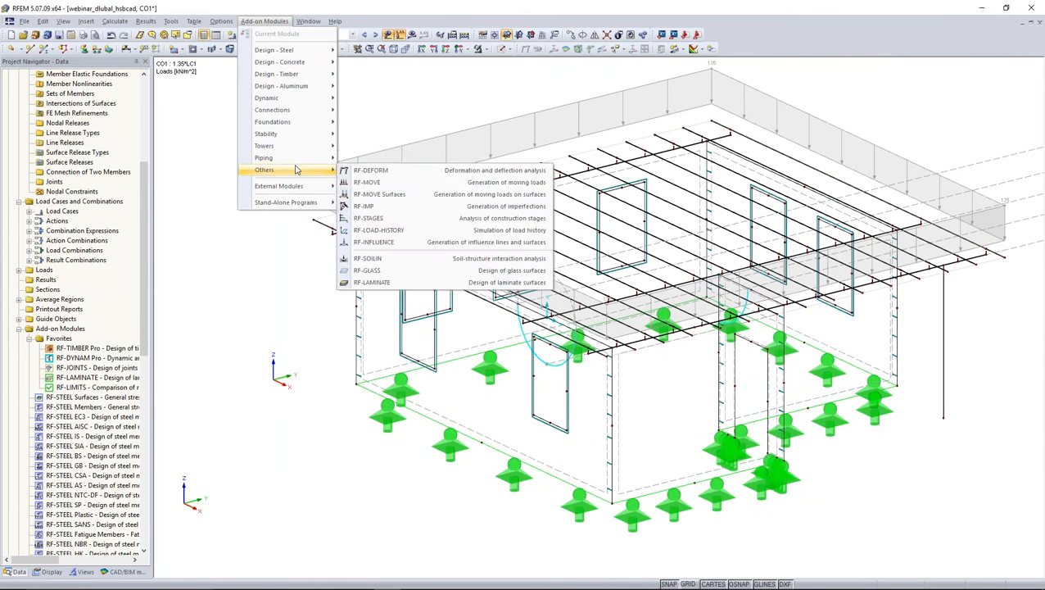
{"action": "left_click", "coordinate": [369, 286]}
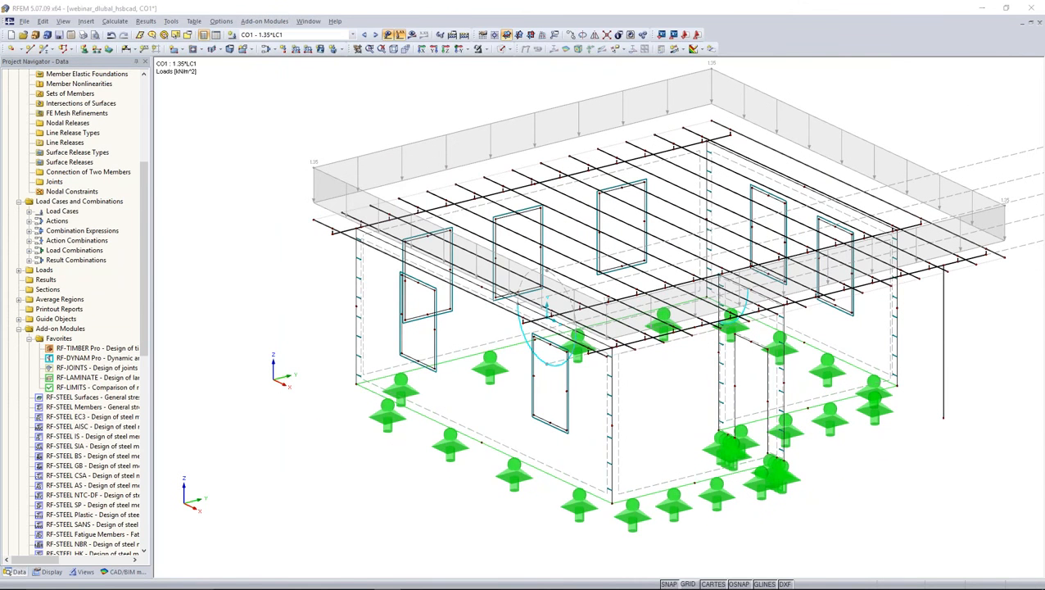
{"action": "left_click_drag", "start_coordinate": [568, 95], "coordinate": [645, 52]}
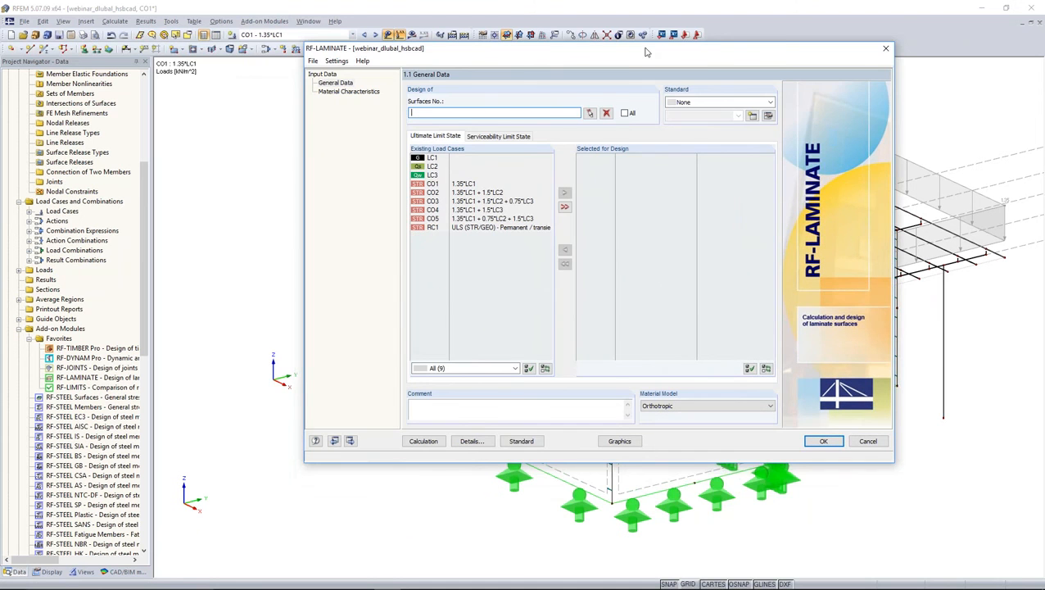
{"action": "left_click", "coordinate": [625, 114]}
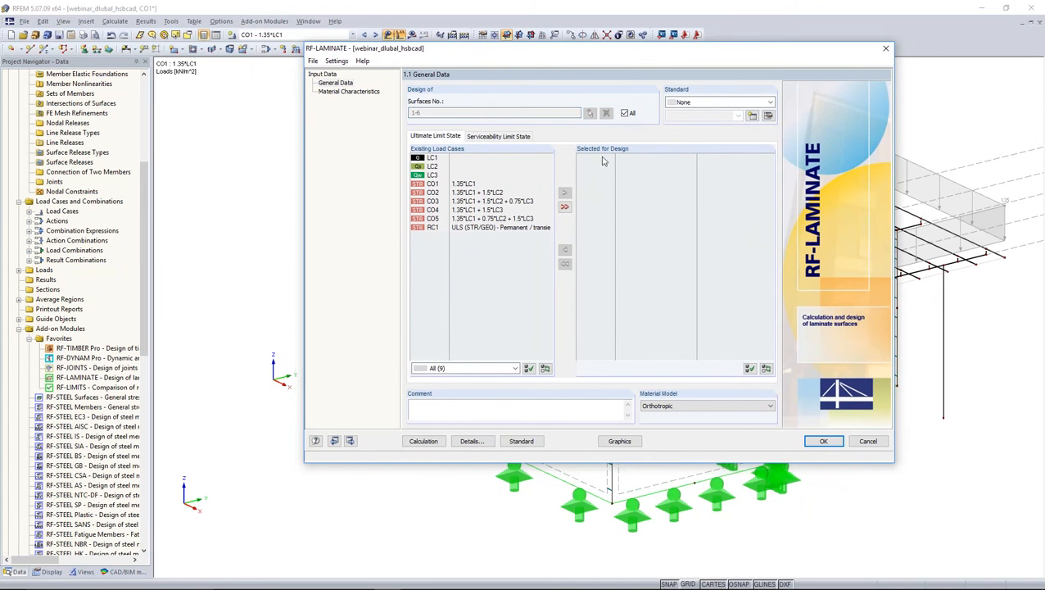
Step: Set the design standard to EN 1995-1-1:2004-11 with the BS national annex and select RC1 for ultimate limit state design
{"action": "left_click", "coordinate": [700, 103]}
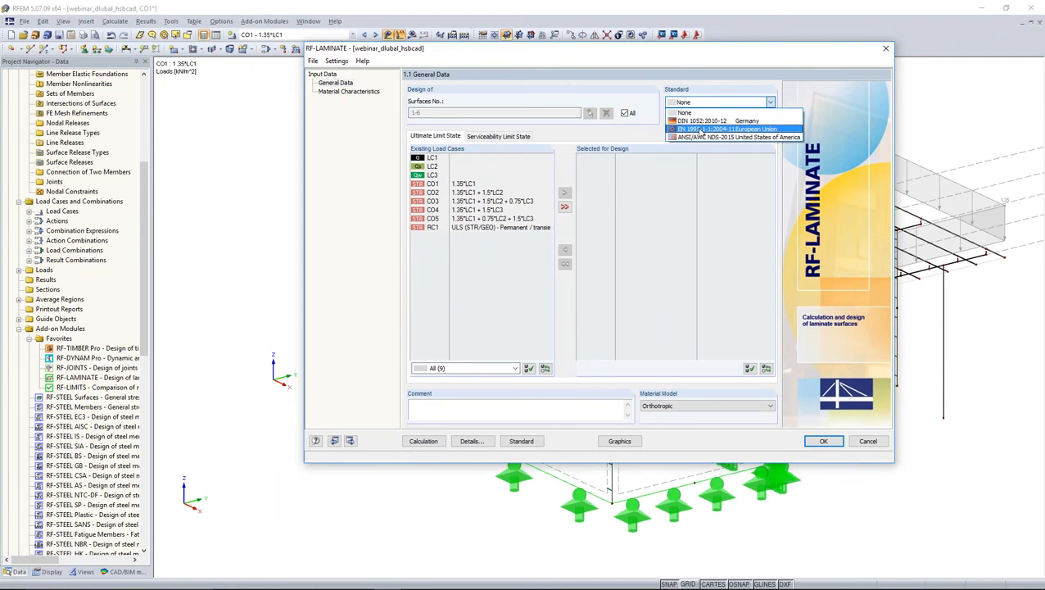
{"action": "left_click", "coordinate": [701, 131]}
{"action": "left_click", "coordinate": [703, 116]}
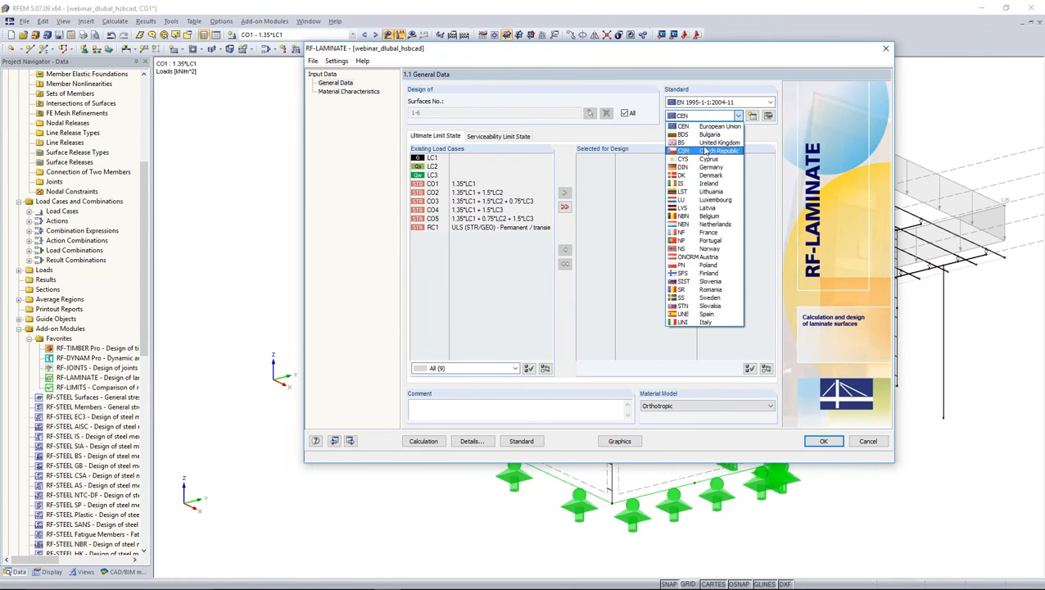
{"action": "left_click", "coordinate": [704, 143]}
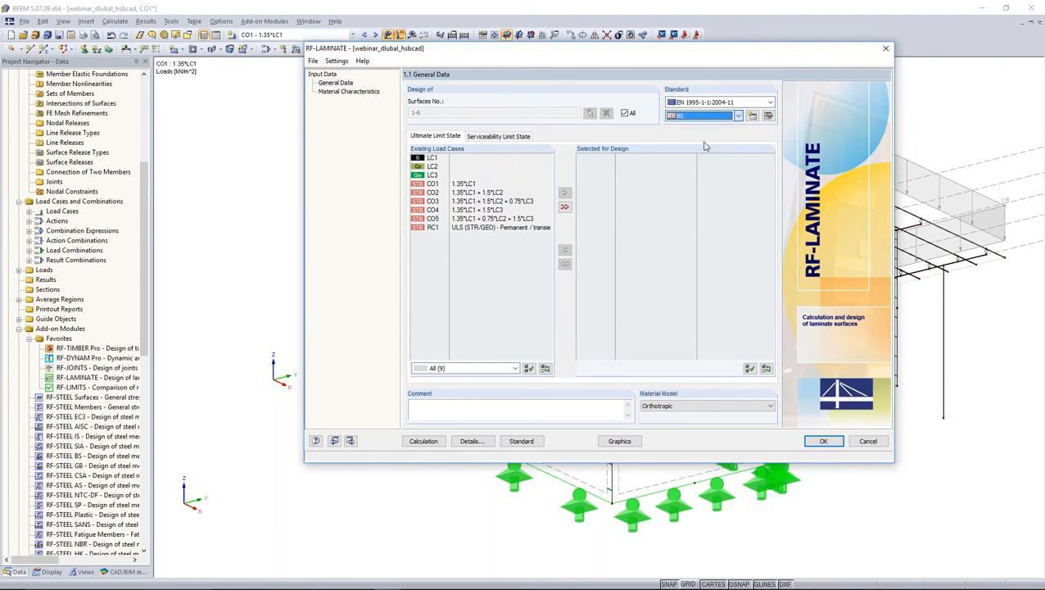
{"action": "double_click", "coordinate": [468, 230]}
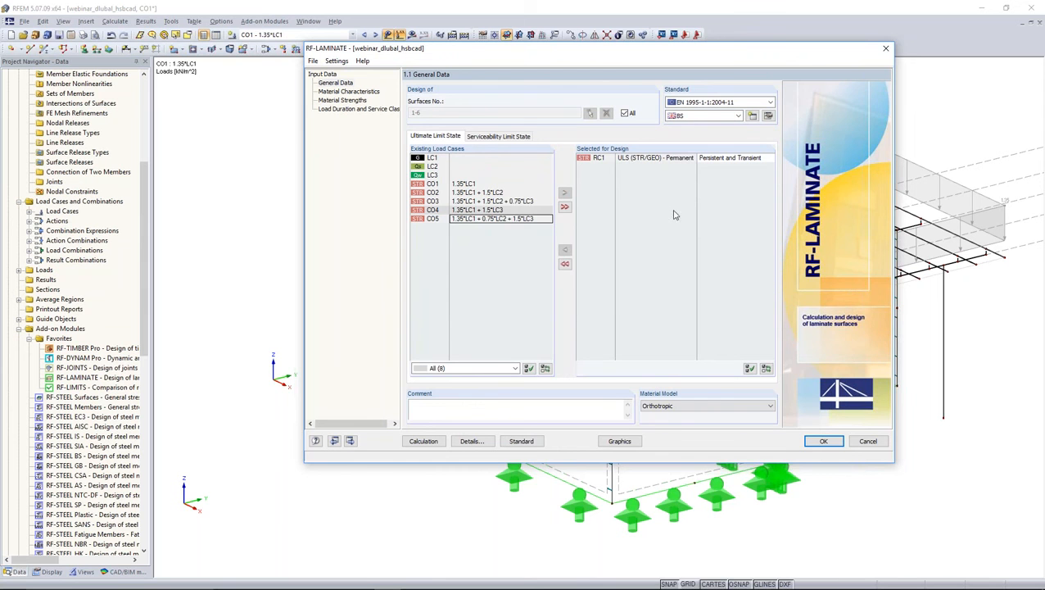
Step: Import the Binderholz BBS 125 Wall layup with thickness 100mm (5) from the library into Composition 1
{"action": "left_click", "coordinate": [343, 91]}
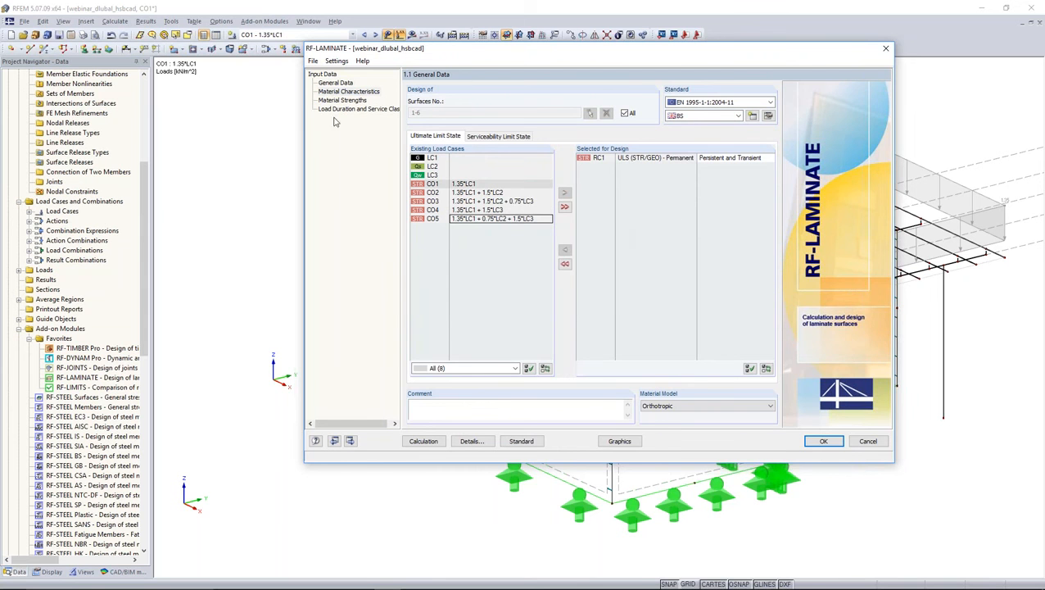
{"action": "left_click", "coordinate": [495, 244]}
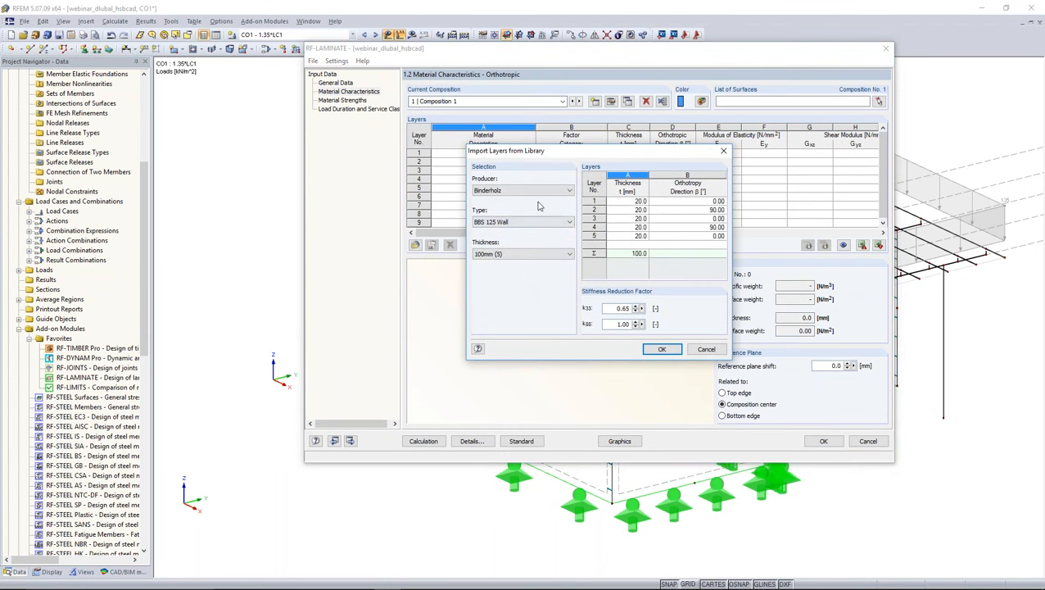
{"action": "left_click", "coordinate": [538, 190]}
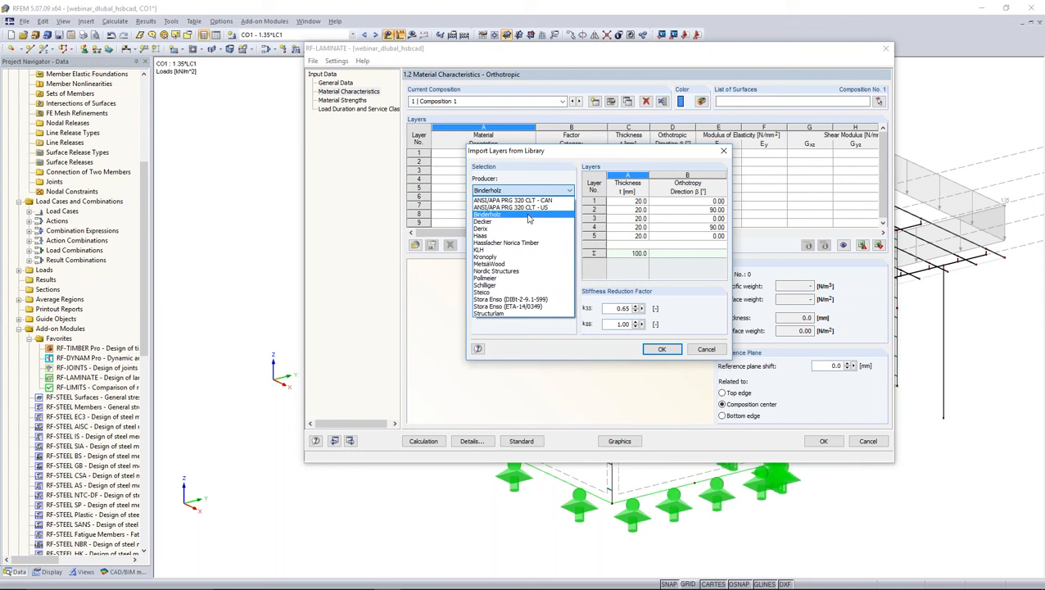
{"action": "left_click", "coordinate": [528, 216]}
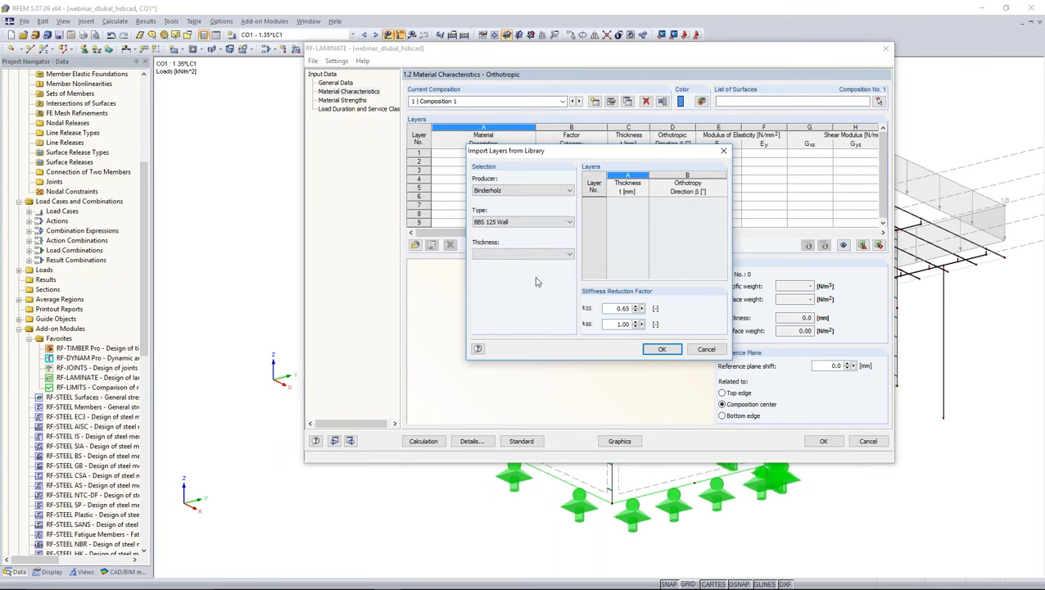
{"action": "left_click", "coordinate": [545, 255]}
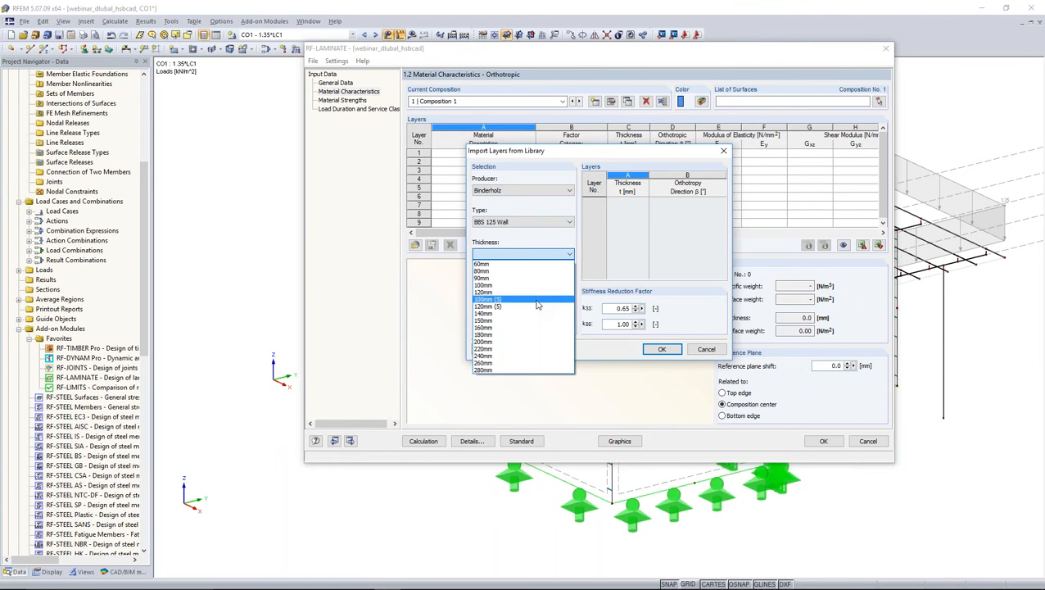
{"action": "left_click", "coordinate": [485, 300]}
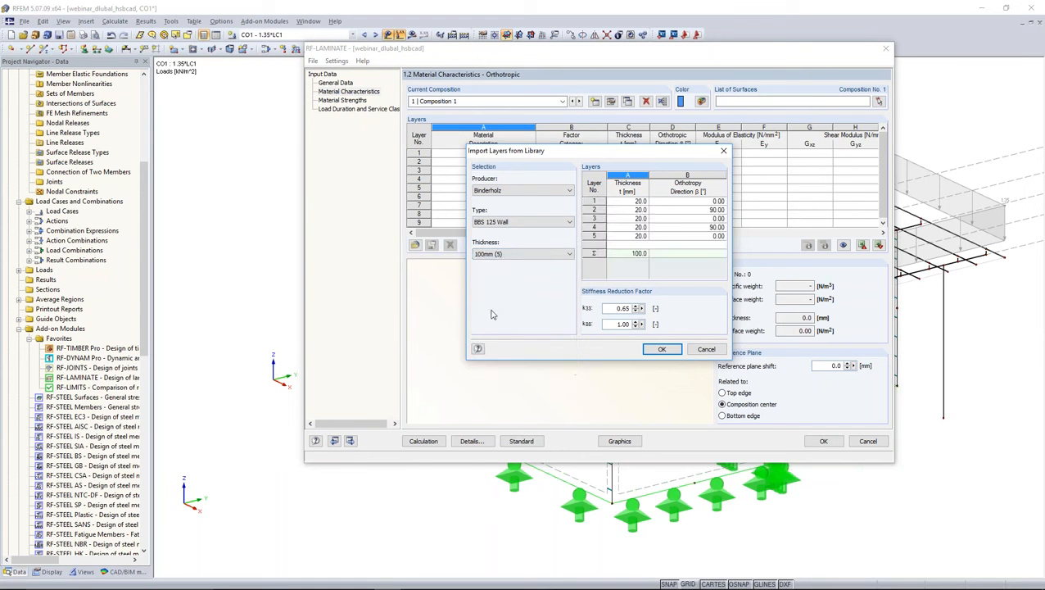
{"action": "left_click_drag", "start_coordinate": [641, 201], "coordinate": [643, 237]}
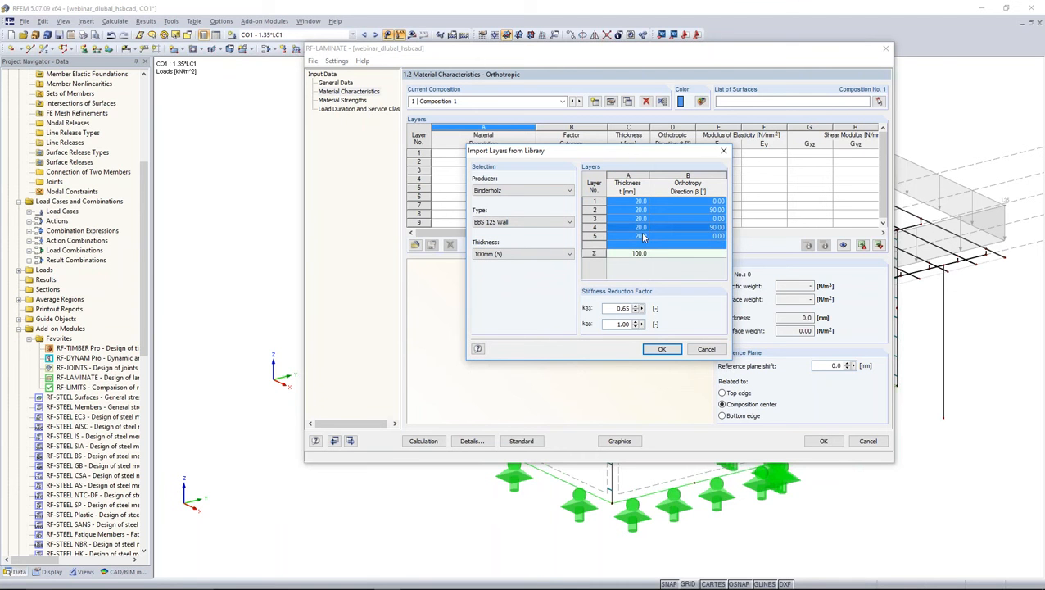
{"action": "left_click", "coordinate": [662, 348]}
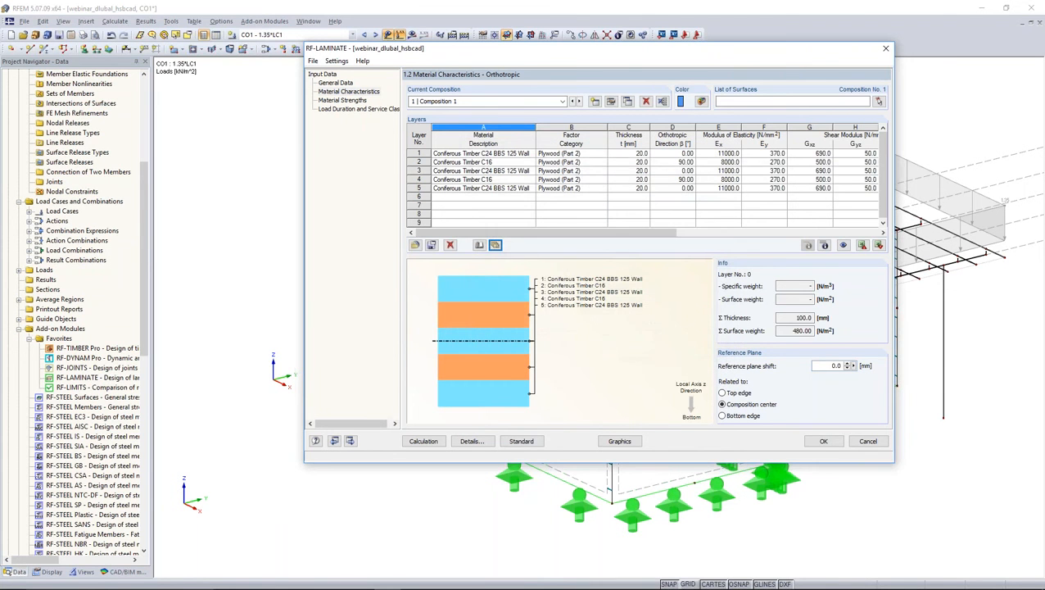
Step: Assign Composition 1 to surfaces 1-6 by selecting them together in the model
{"action": "left_click", "coordinate": [878, 102]}
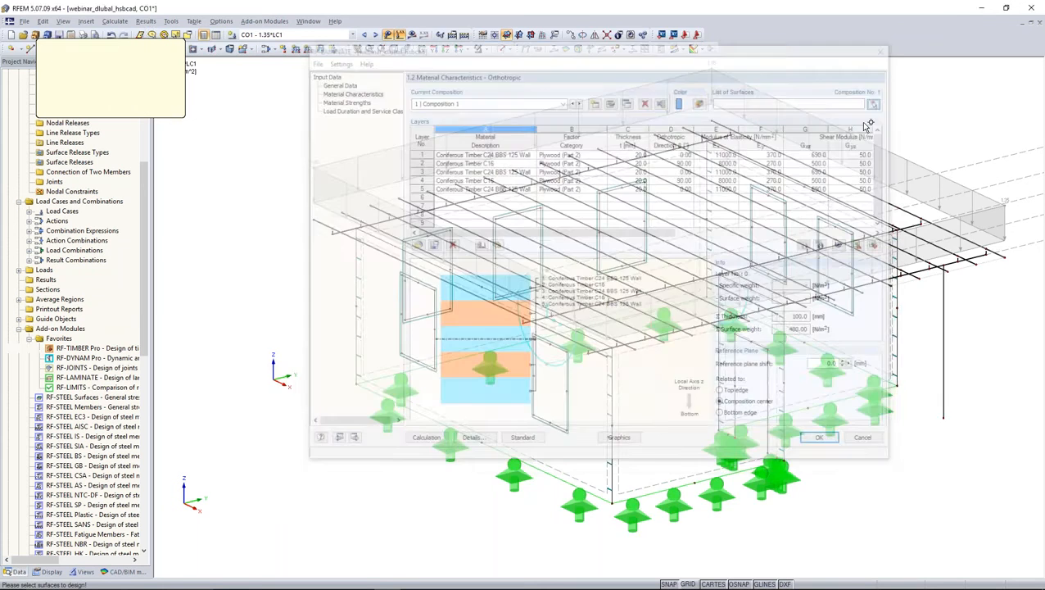
{"action": "left_click_drag", "start_coordinate": [390, 118], "coordinate": [894, 431]}
{"action": "left_click", "coordinate": [128, 107]}
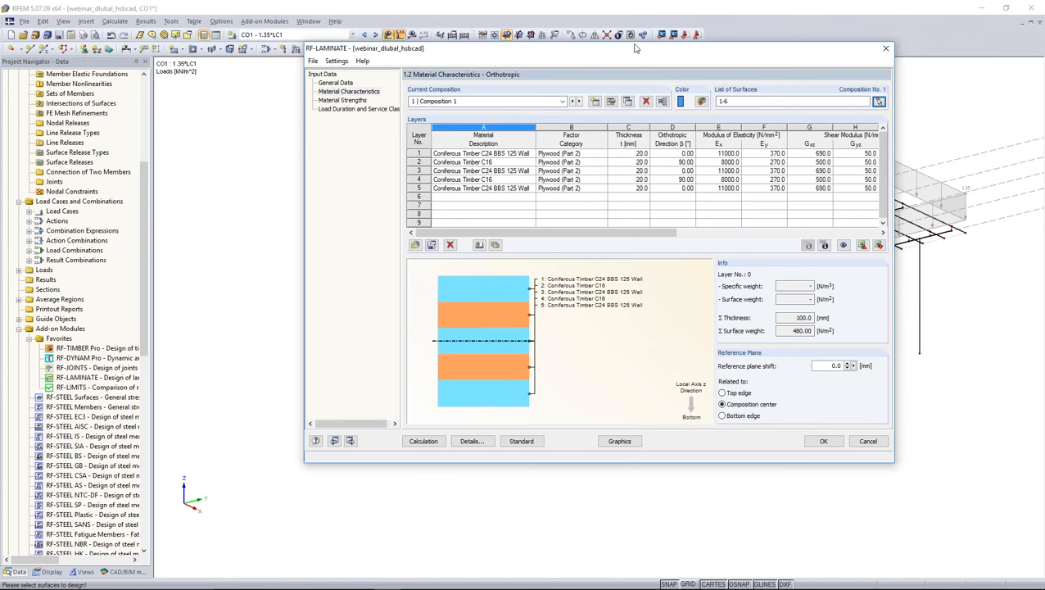
Step: Compare the layer directions with the surface axes in the model and set layer 1's orthotropic direction β to 90°
{"action": "left_click_drag", "start_coordinate": [463, 54], "coordinate": [72, 19]}
{"action": "left_click", "coordinate": [266, 118]}
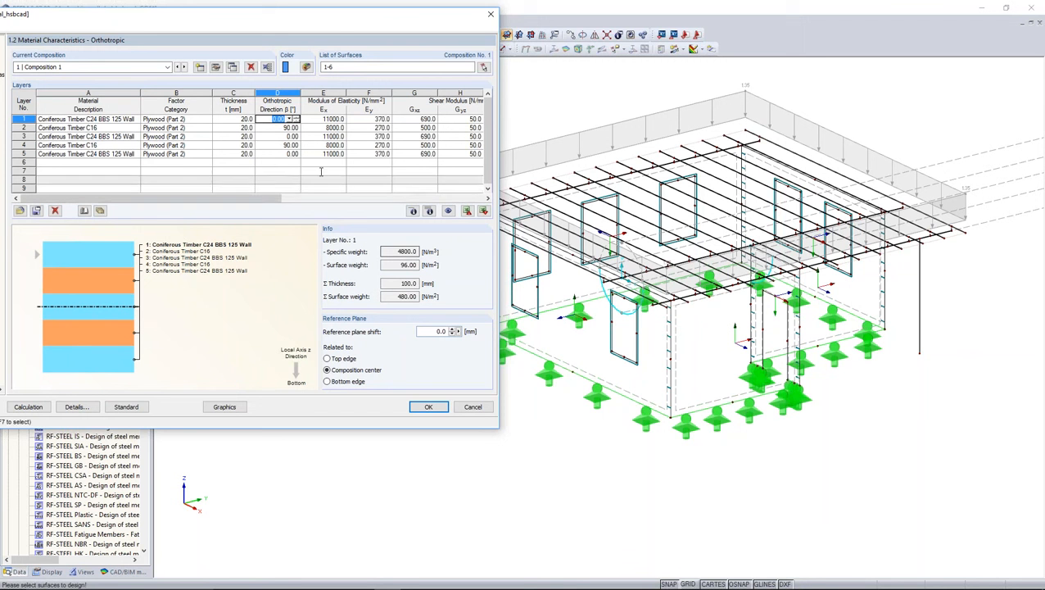
{"action": "left_click", "coordinate": [274, 128]}
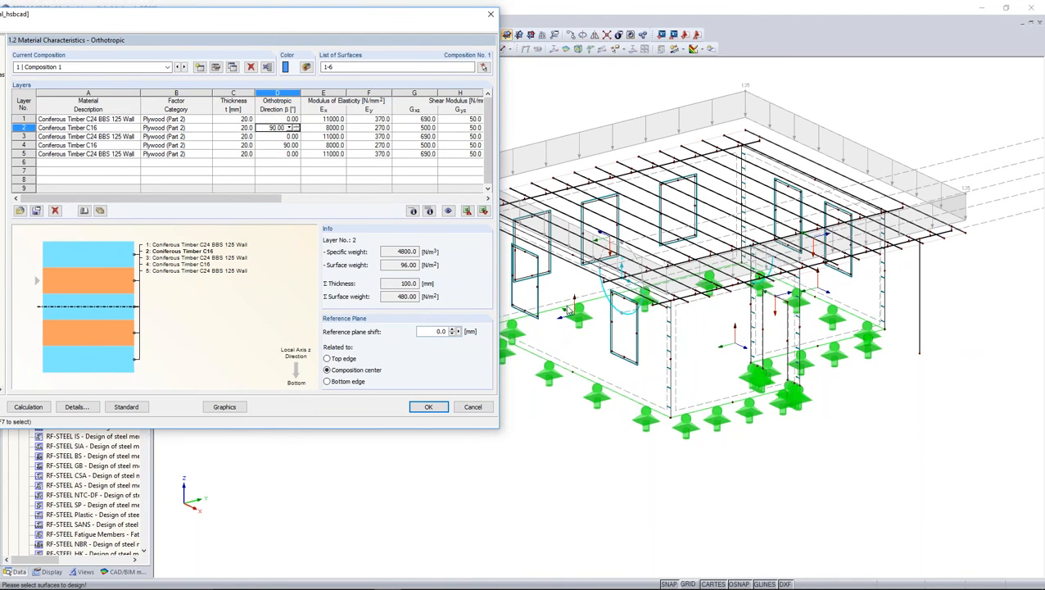
{"action": "left_click", "coordinate": [277, 118]}
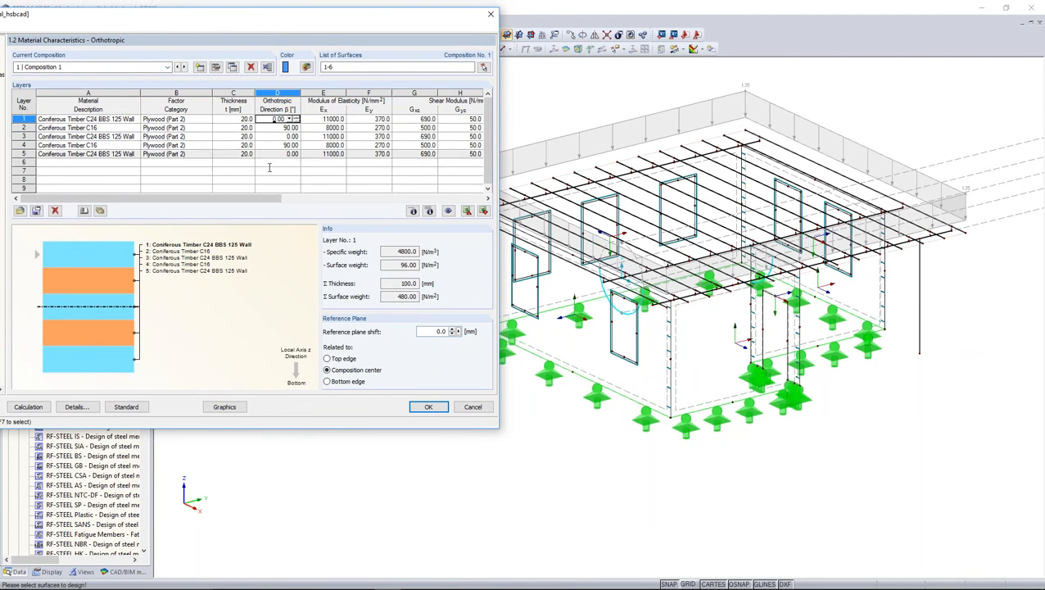
{"action": "left_click", "coordinate": [288, 119]}
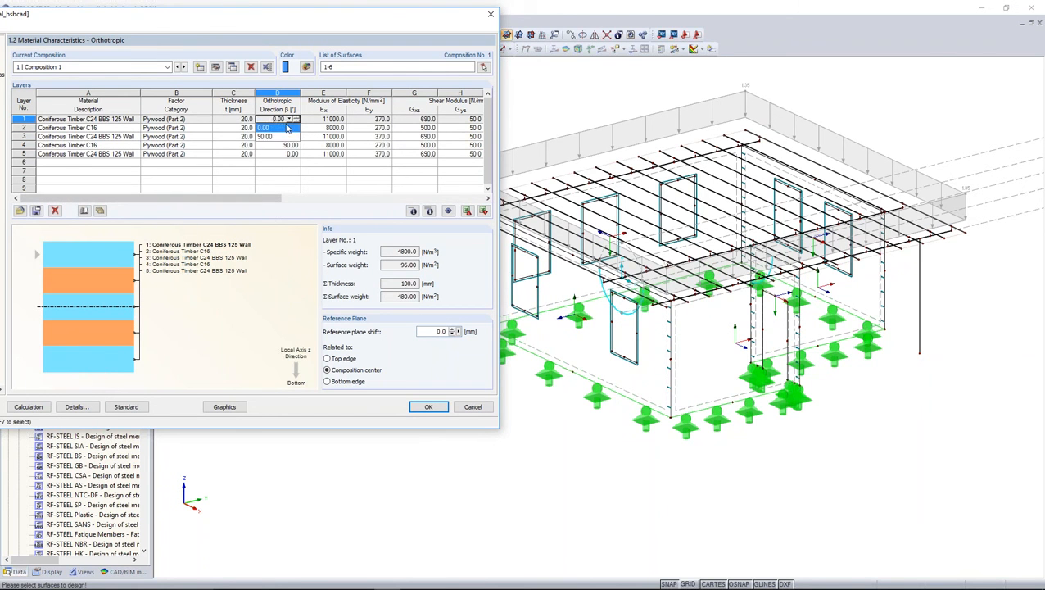
{"action": "left_click", "coordinate": [285, 136]}
Step: Set the orthotropic direction β to 0° for layers 2 and 4 and to 90° for layers 3 and 5
{"action": "left_click", "coordinate": [284, 128]}
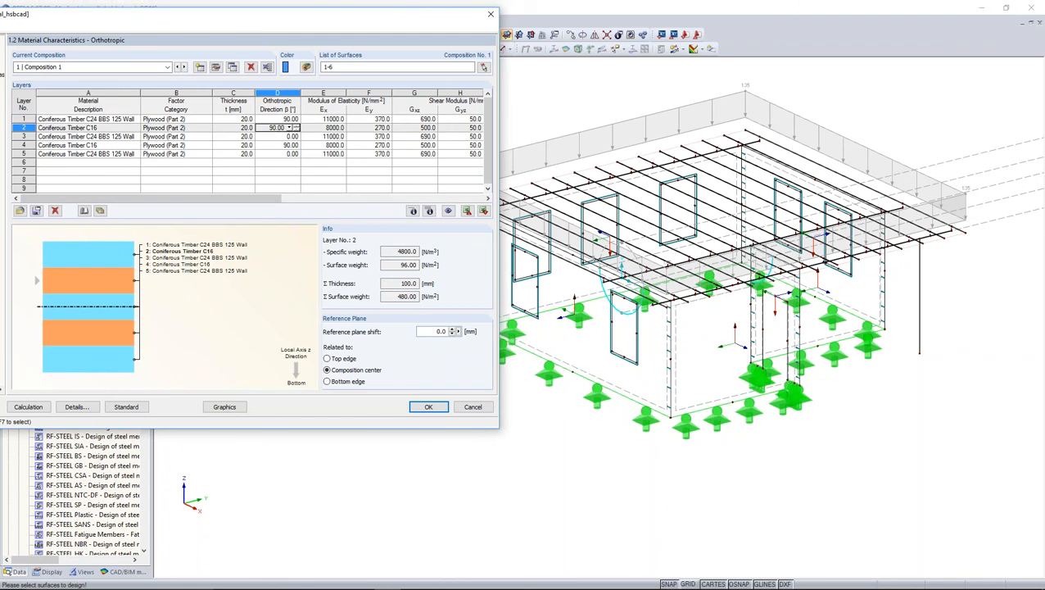
{"action": "left_click", "coordinate": [288, 129]}
{"action": "left_click", "coordinate": [275, 137]}
{"action": "left_click", "coordinate": [275, 136]}
{"action": "left_click", "coordinate": [289, 145]}
{"action": "left_click", "coordinate": [287, 146]}
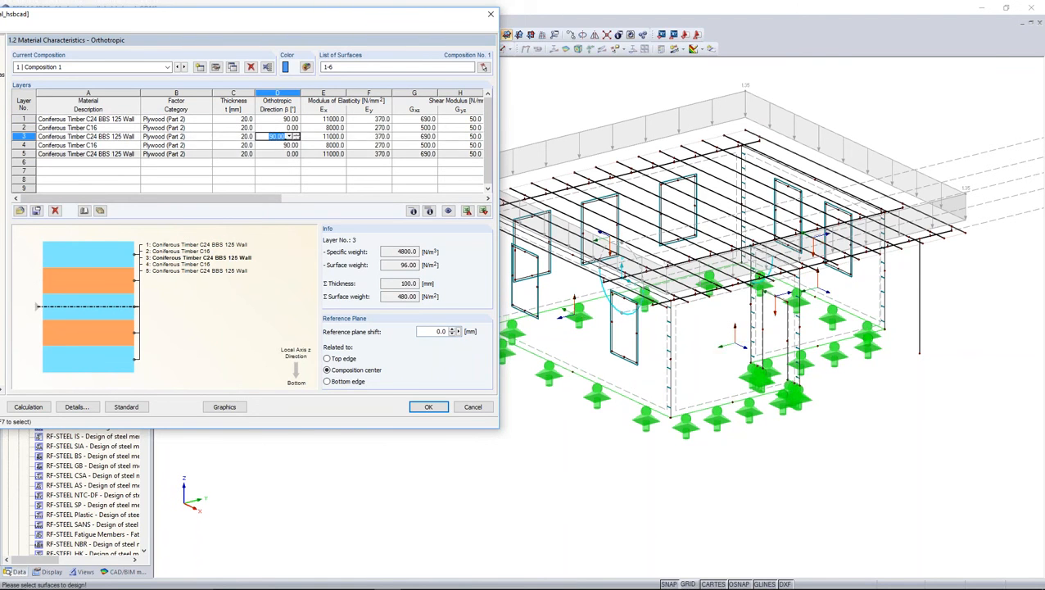
{"action": "left_click", "coordinate": [289, 145]}
{"action": "left_click", "coordinate": [284, 156]}
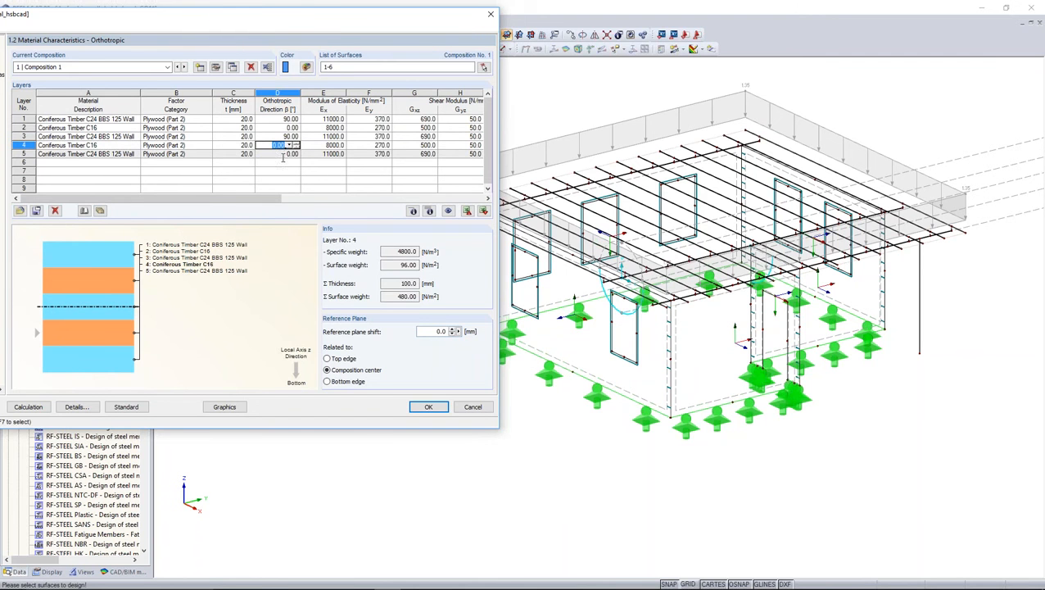
{"action": "left_click", "coordinate": [277, 153]}
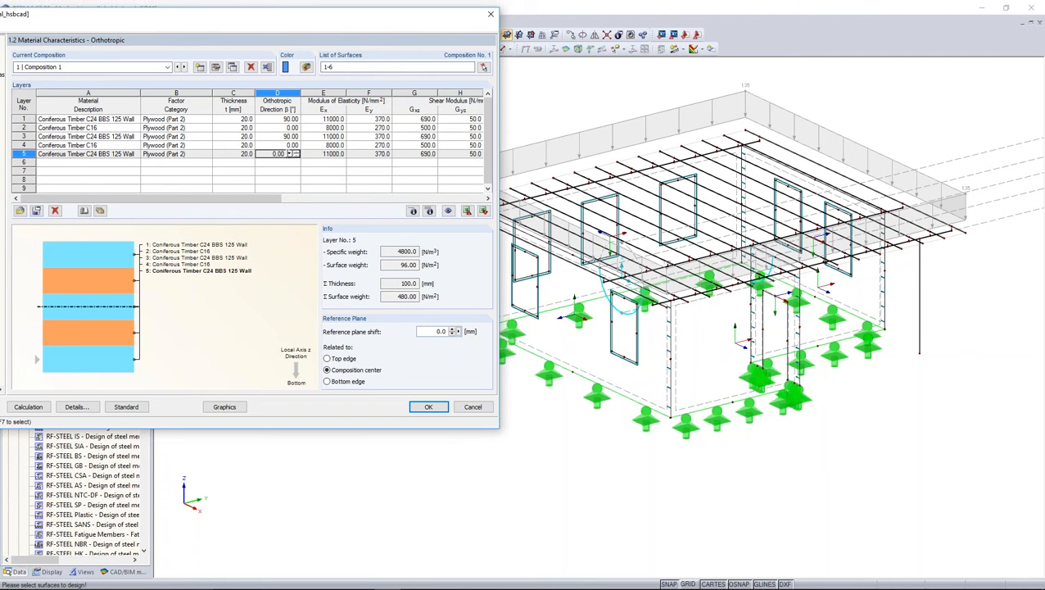
{"action": "left_click", "coordinate": [292, 154]}
{"action": "left_click", "coordinate": [283, 170]}
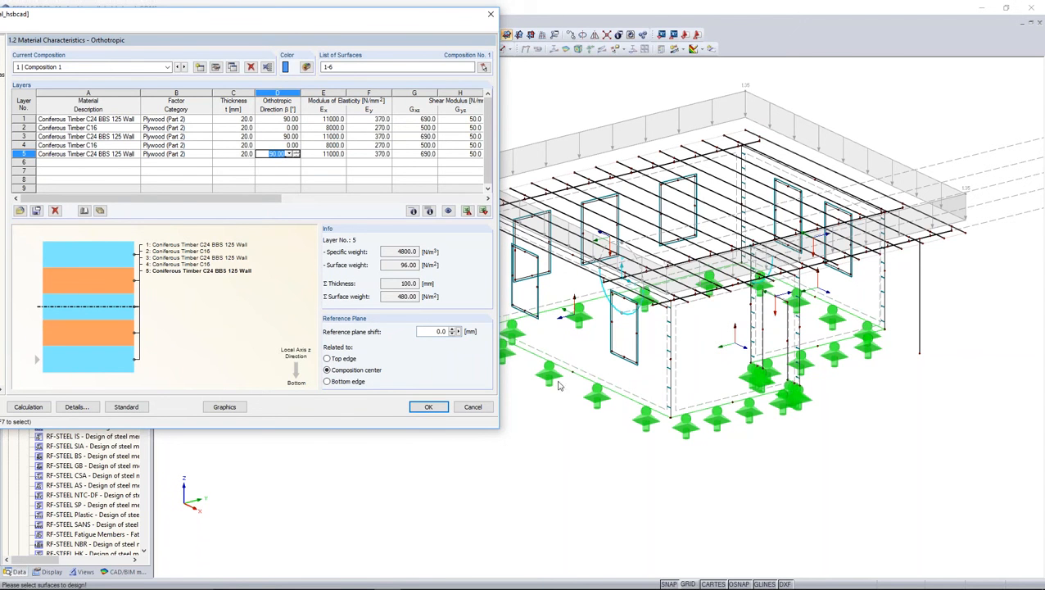
Step: Run the laminate design calculation and check the maximum stress ratios by loading before closing the module
{"action": "left_click_drag", "start_coordinate": [335, 22], "coordinate": [730, 55]}
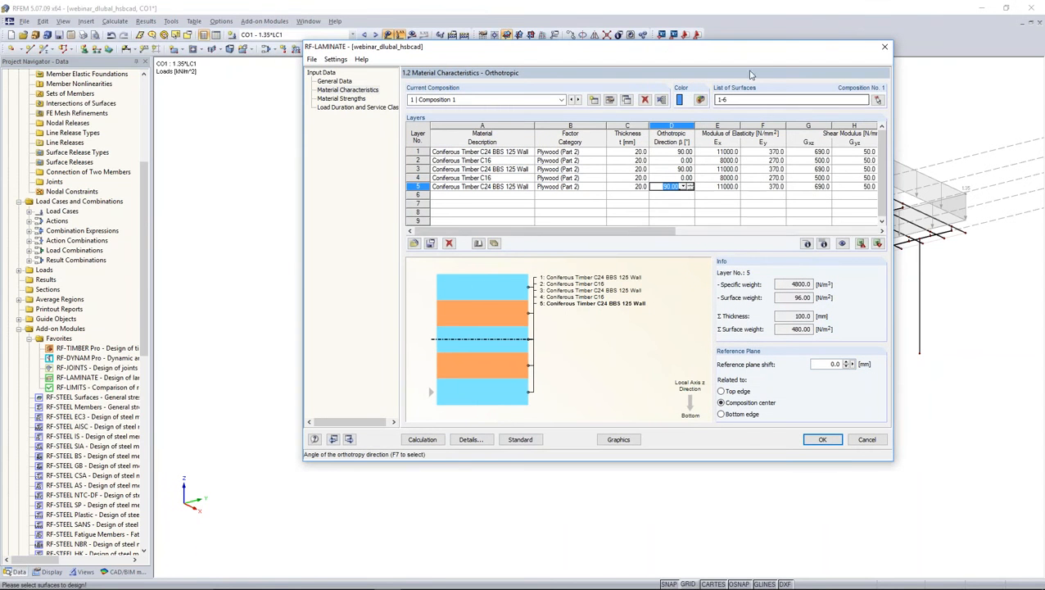
{"action": "left_click_drag", "start_coordinate": [627, 49], "coordinate": [190, 291]}
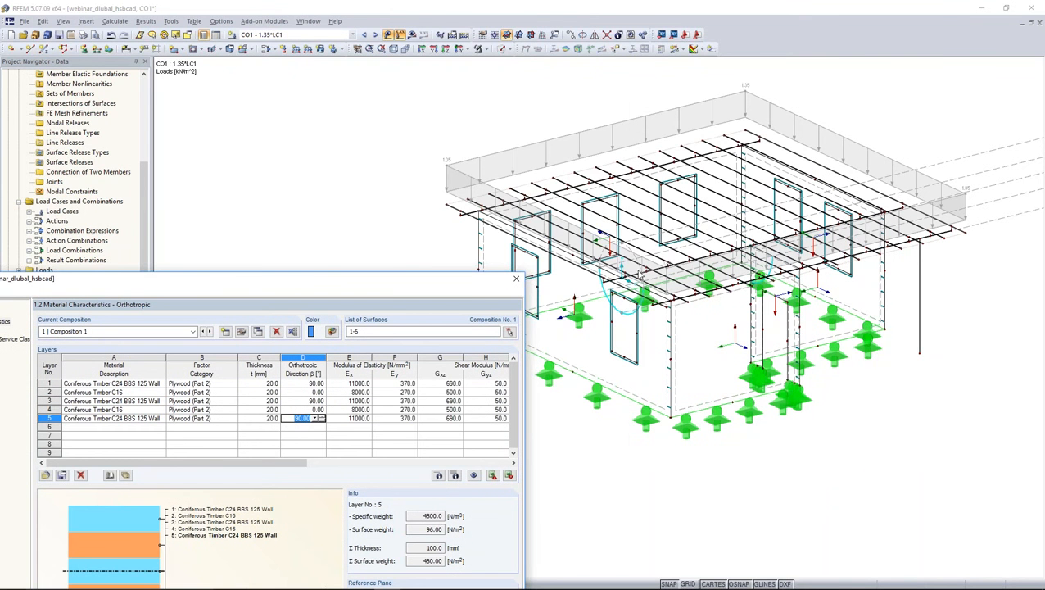
{"action": "left_click_drag", "start_coordinate": [416, 289], "coordinate": [664, 105]}
{"action": "left_click", "coordinate": [298, 488]}
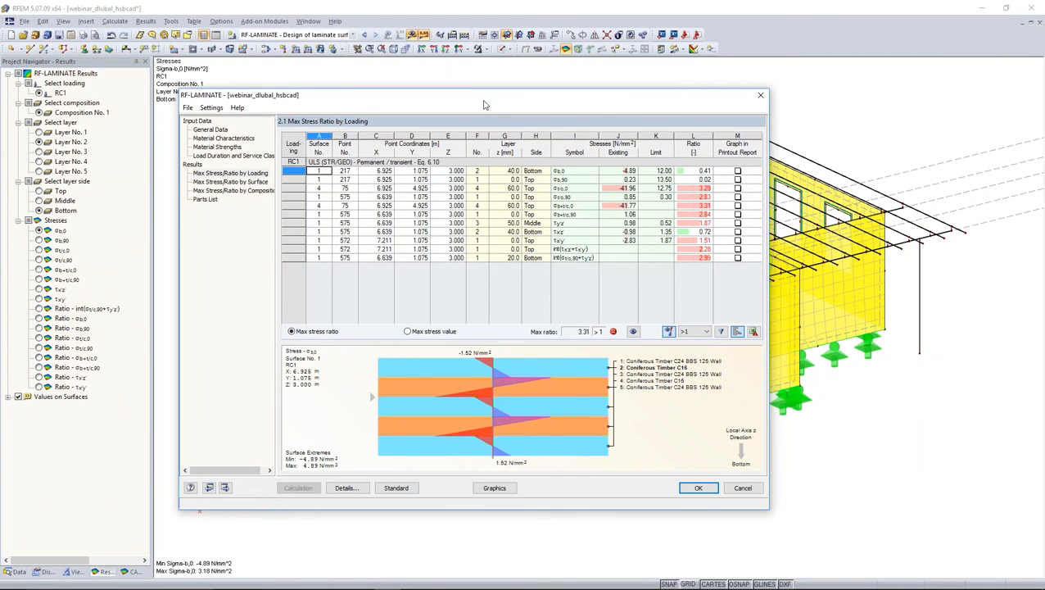
{"action": "left_click_drag", "start_coordinate": [483, 105], "coordinate": [657, 72]}
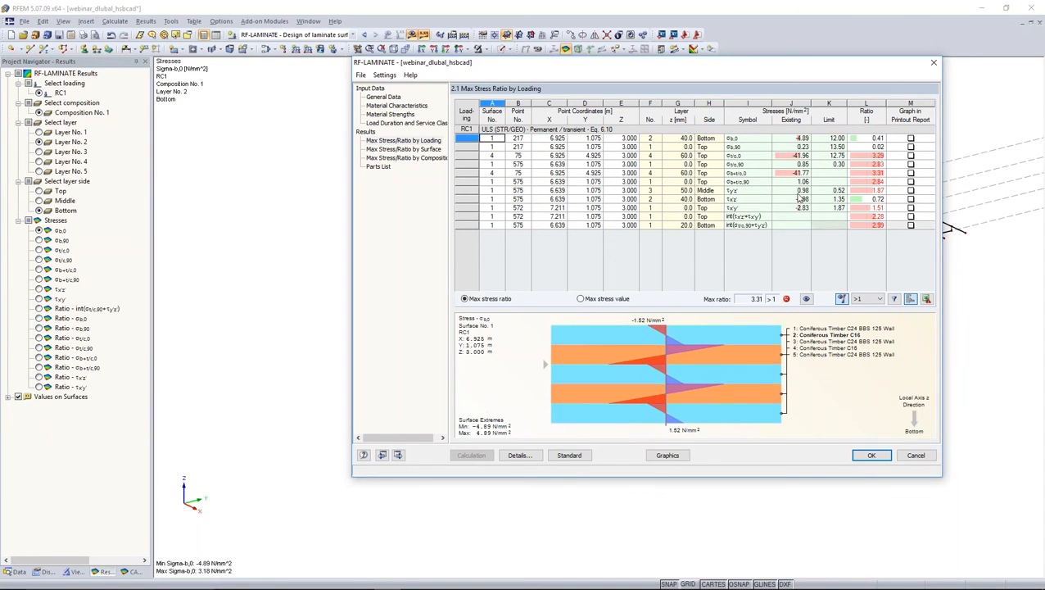
{"action": "left_click_drag", "start_coordinate": [718, 72], "coordinate": [488, 72]}
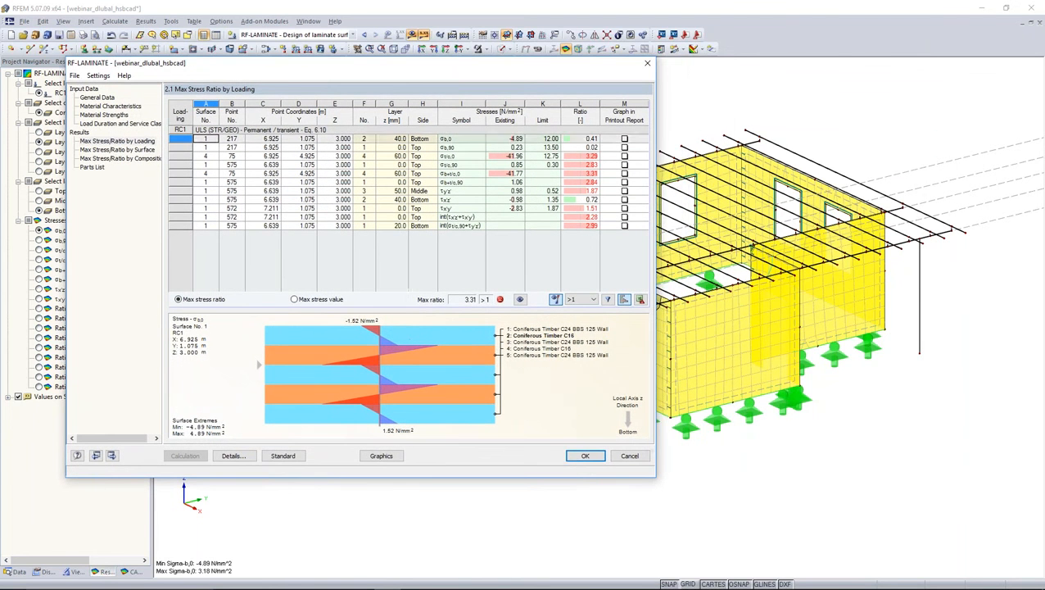
{"action": "left_click", "coordinate": [583, 457]}
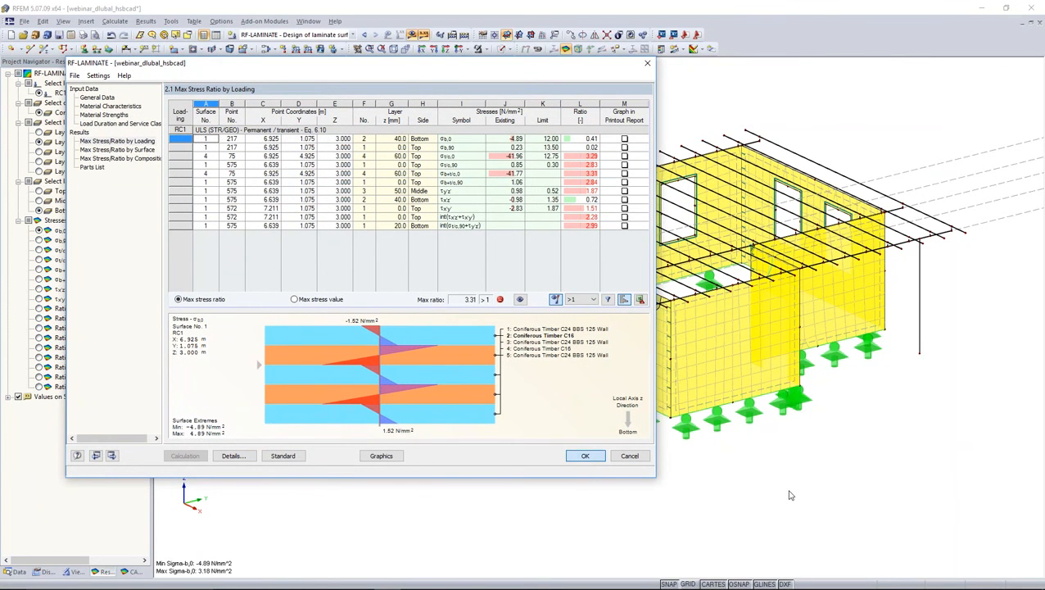
Step: Add a nodal support at the base of the free-standing roof column and accept the deletion of existing results
{"action": "middle_click_drag", "start_coordinate": [827, 453], "coordinate": [610, 469], "text": "ctrl"}
{"action": "left_click", "coordinate": [84, 49]}
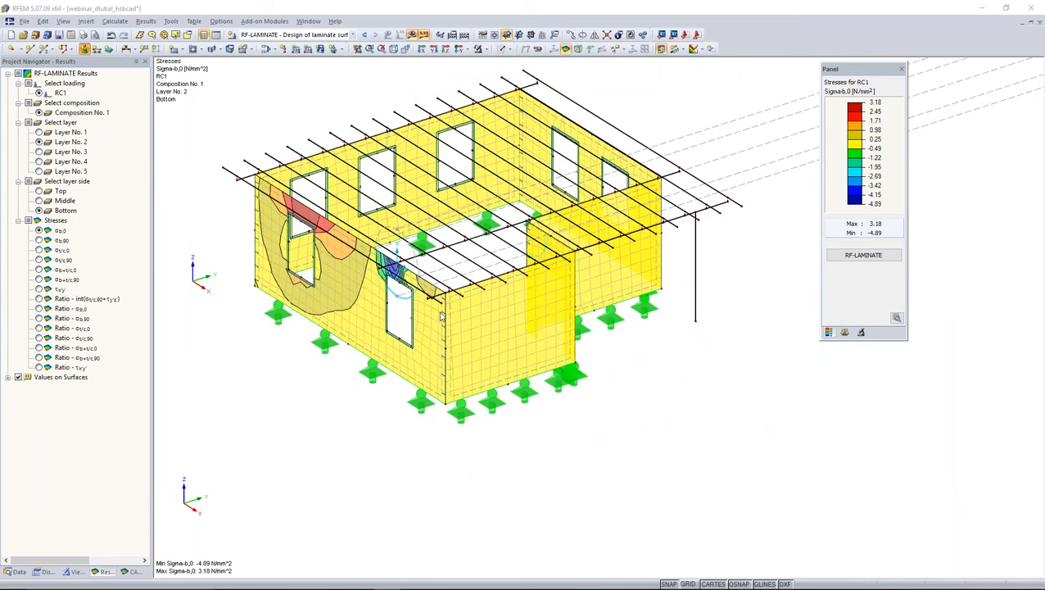
{"action": "left_click", "coordinate": [624, 396]}
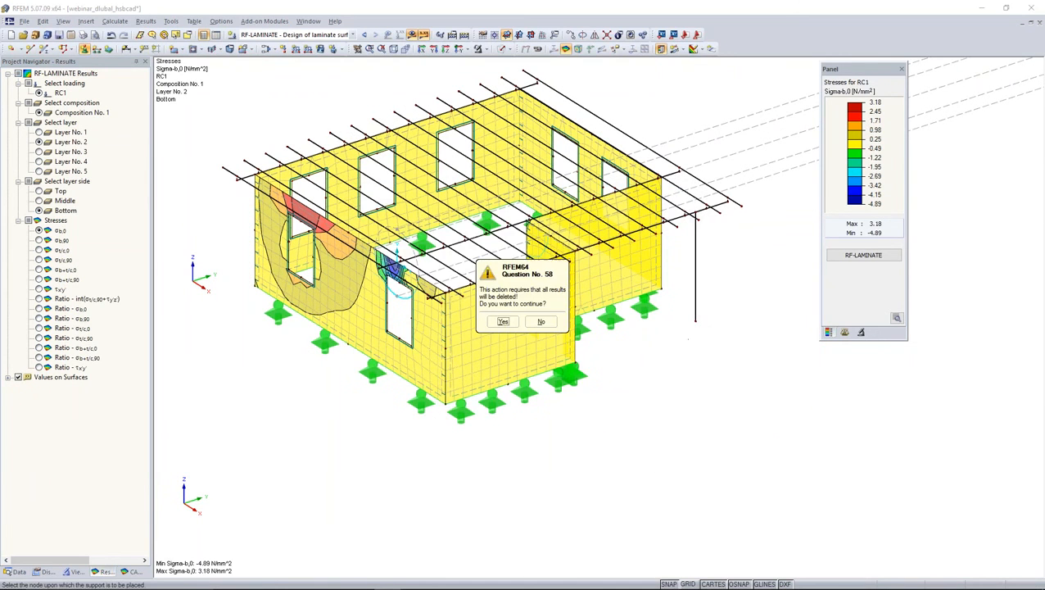
{"action": "left_click", "coordinate": [502, 321]}
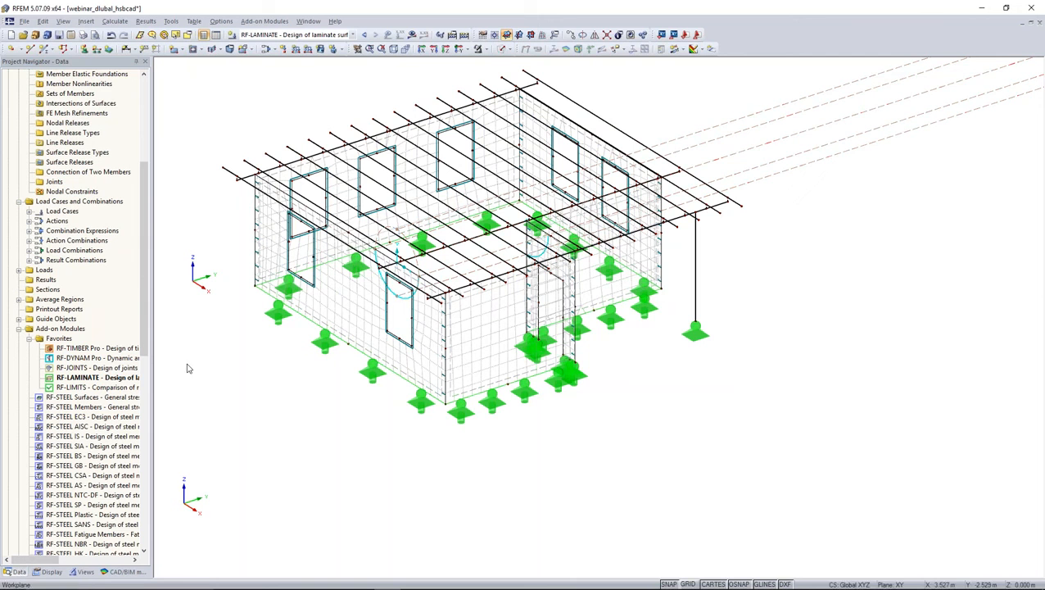
Step: Reopen RF-LAMINATE, review the result display details and rerun the laminate design calculation before closing the module
{"action": "double_click", "coordinate": [94, 377]}
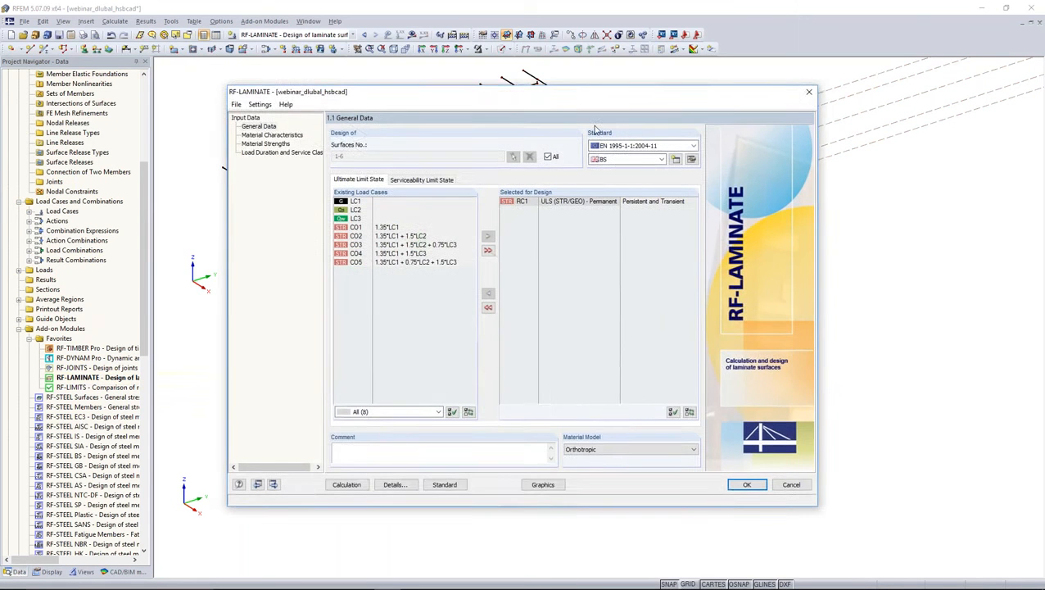
{"action": "left_click_drag", "start_coordinate": [596, 91], "coordinate": [836, 11]}
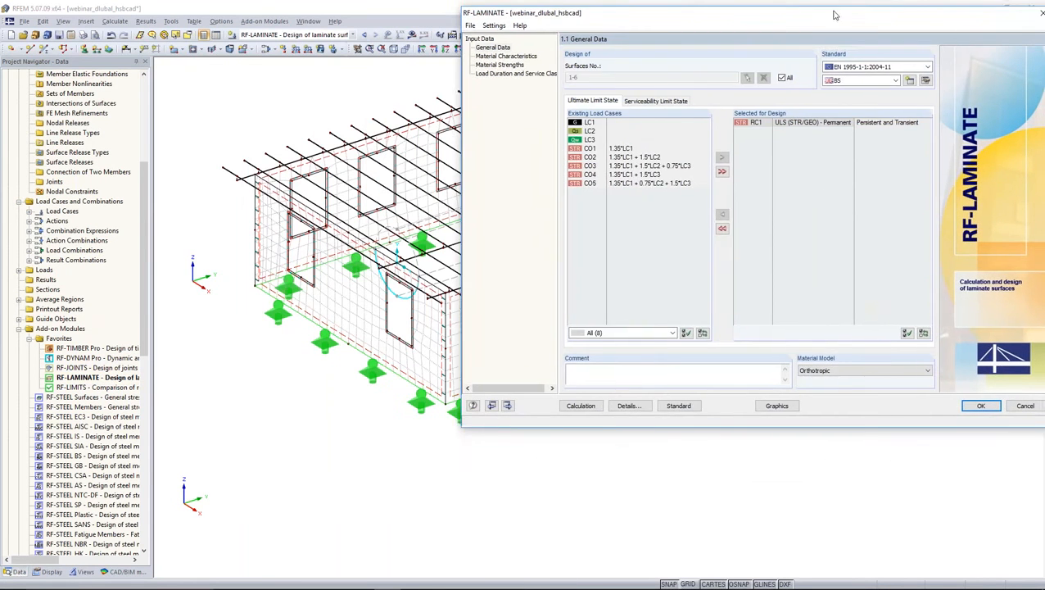
{"action": "left_click", "coordinate": [634, 405]}
{"action": "left_click", "coordinate": [593, 52]}
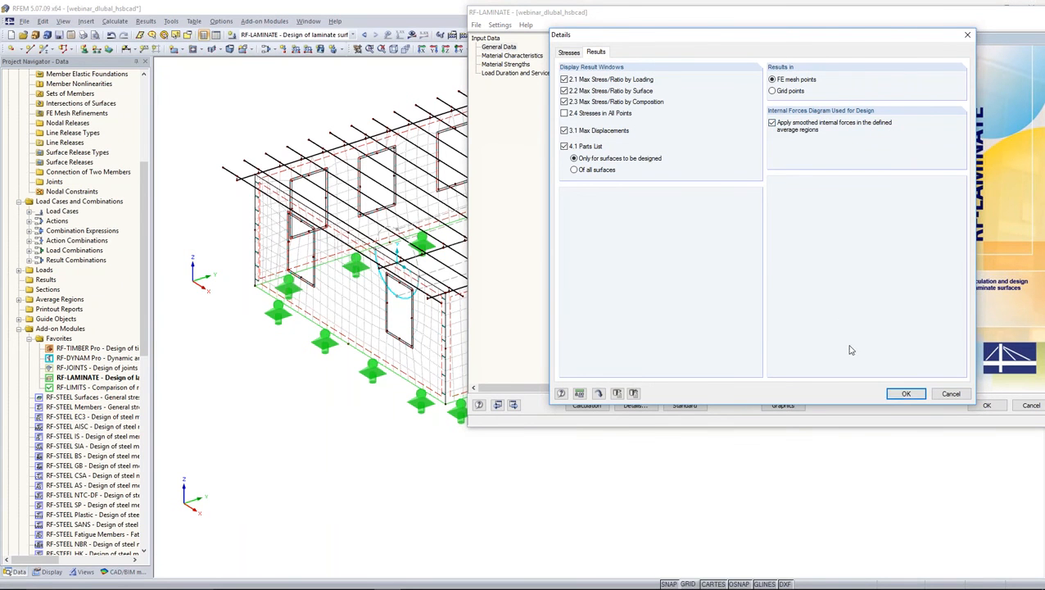
{"action": "left_click", "coordinate": [906, 393]}
{"action": "left_click", "coordinate": [586, 405]}
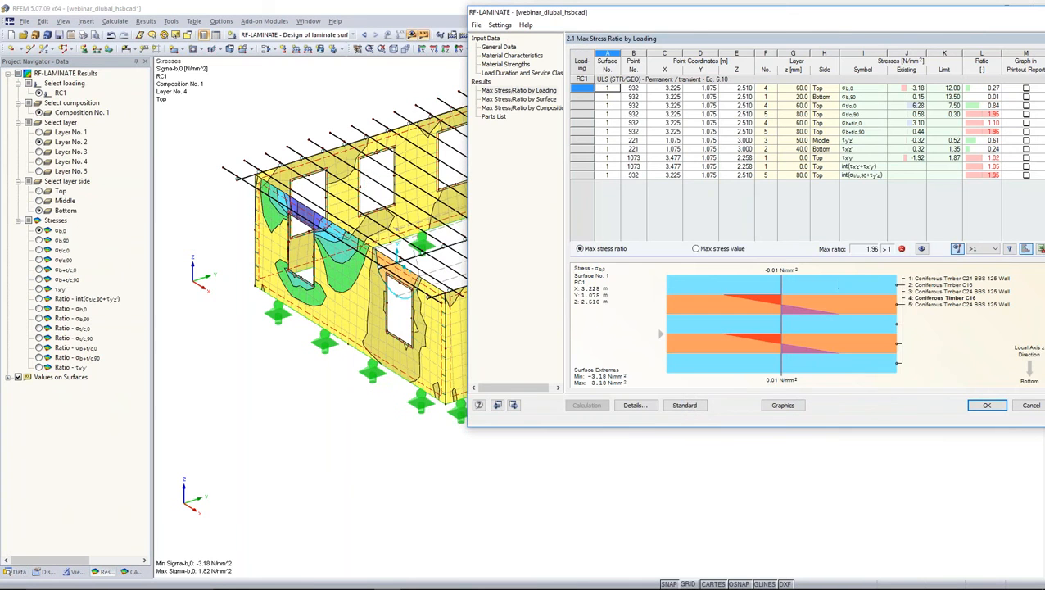
{"action": "left_click_drag", "start_coordinate": [934, 23], "coordinate": [1011, 32]}
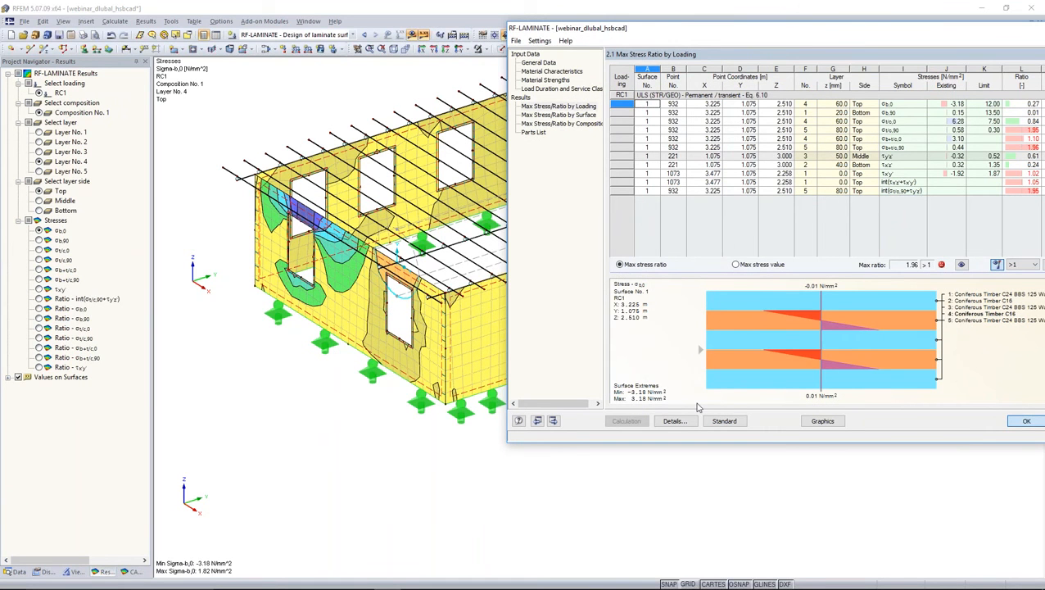
{"action": "left_click", "coordinate": [1026, 421]}
Step: Examine layer 4's σb,0 stresses and its combined, bending and tension/compression σt/c,0 ratios on the model
{"action": "middle_click_drag", "start_coordinate": [514, 390], "coordinate": [512, 404]}
{"action": "middle_click_drag", "start_coordinate": [512, 404], "coordinate": [772, 415], "text": "ctrl"}
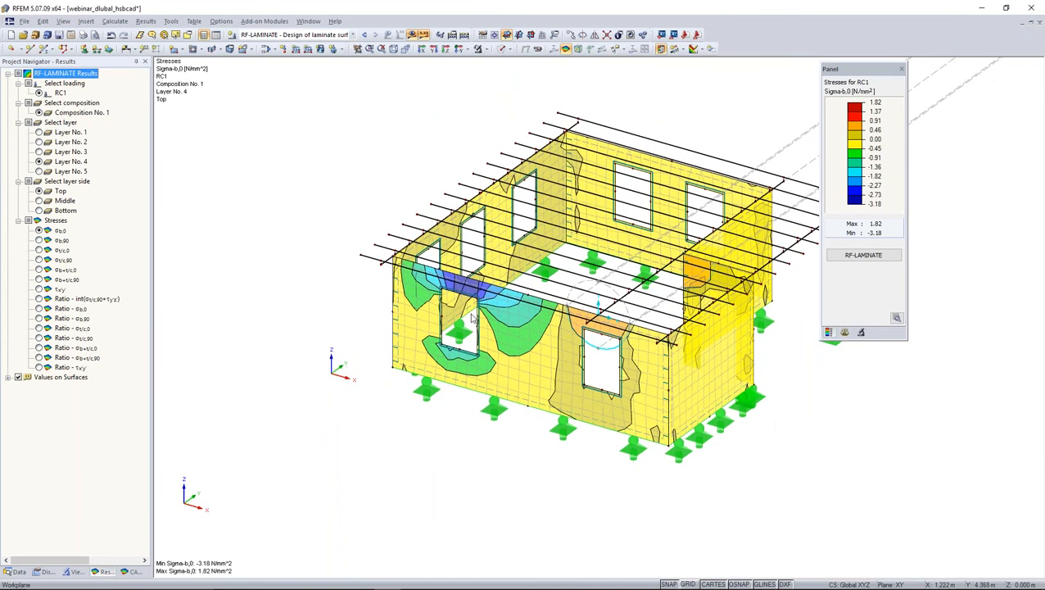
{"action": "middle_click_drag", "start_coordinate": [473, 302], "coordinate": [432, 293]}
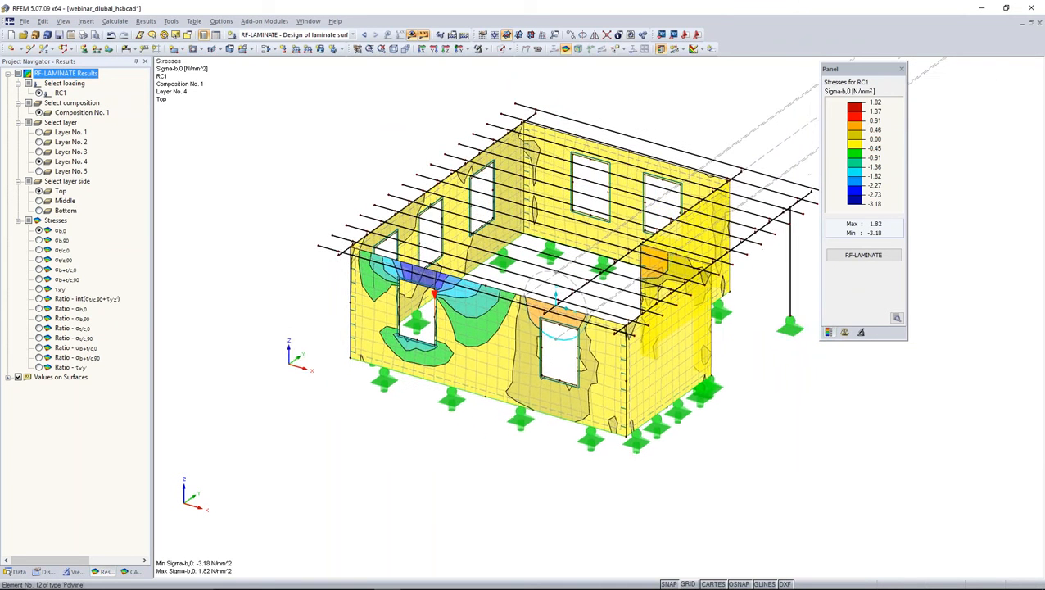
{"action": "left_click", "coordinate": [38, 299]}
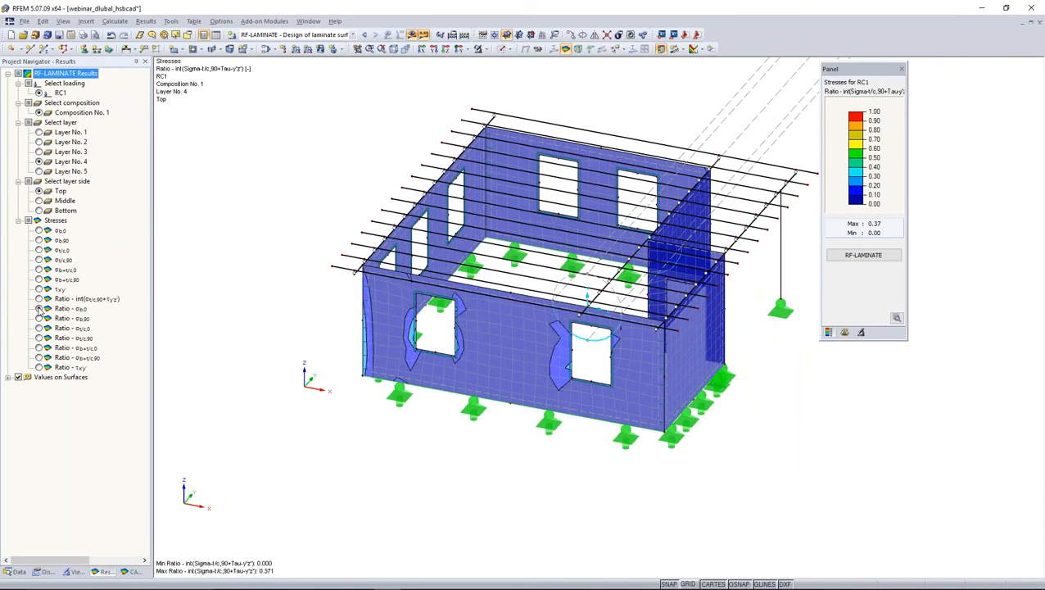
{"action": "left_click", "coordinate": [38, 309]}
{"action": "left_click", "coordinate": [38, 319]}
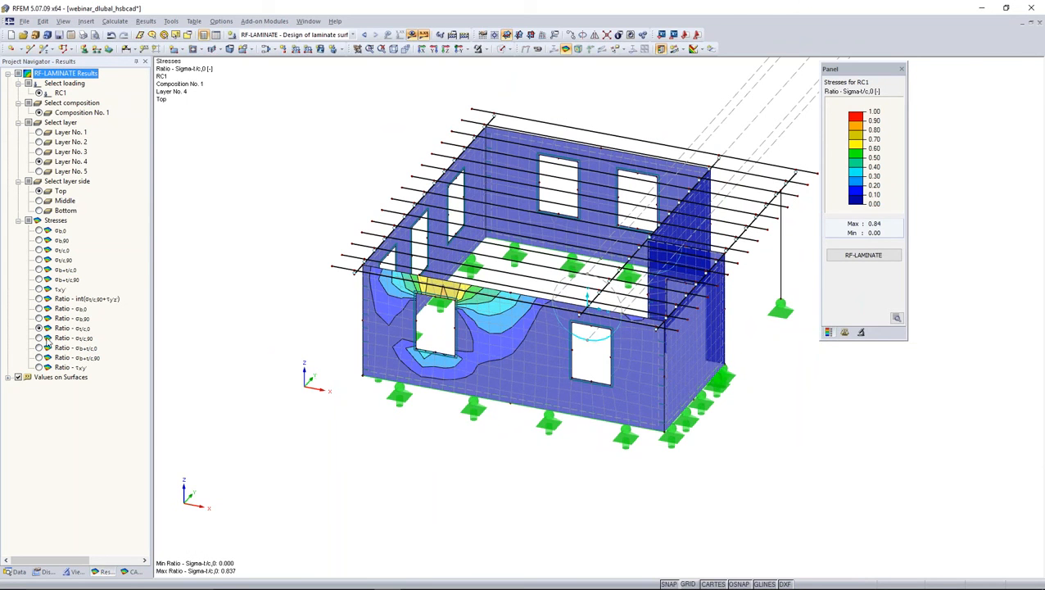
Step: Compare layer 4's σt/c,90, σb+t/c,0 and σb+t/c,90 stress ratios around the wall's window openings
{"action": "scroll", "coordinate": [445, 299], "scroll_direction": "up", "scroll_amount": 2}
{"action": "middle_click_drag", "start_coordinate": [445, 299], "coordinate": [412, 280], "text": "ctrl"}
{"action": "scroll", "coordinate": [412, 281], "scroll_direction": "up", "scroll_amount": 2}
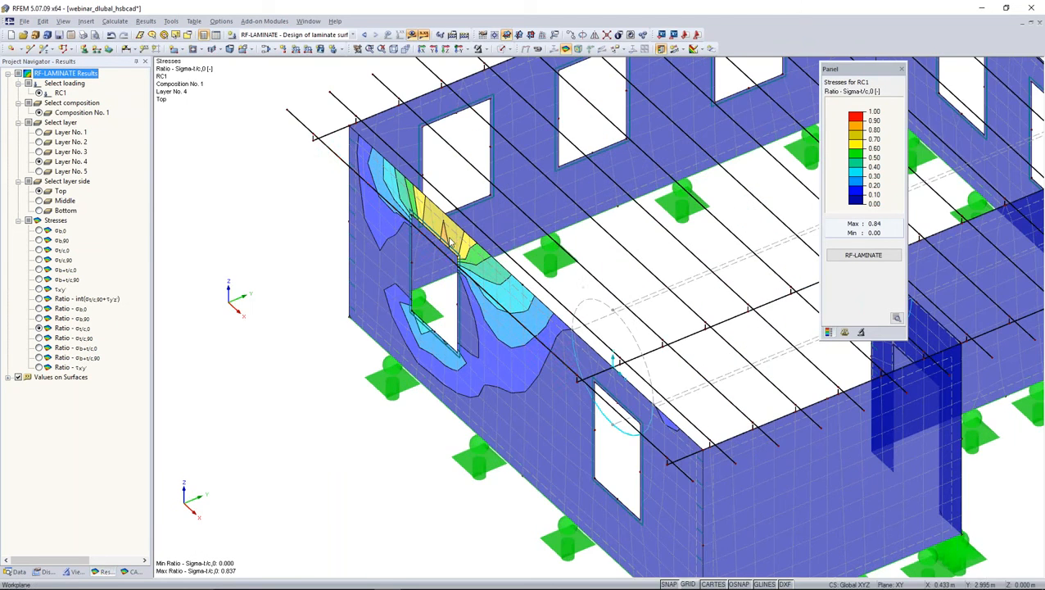
{"action": "left_click", "coordinate": [39, 337]}
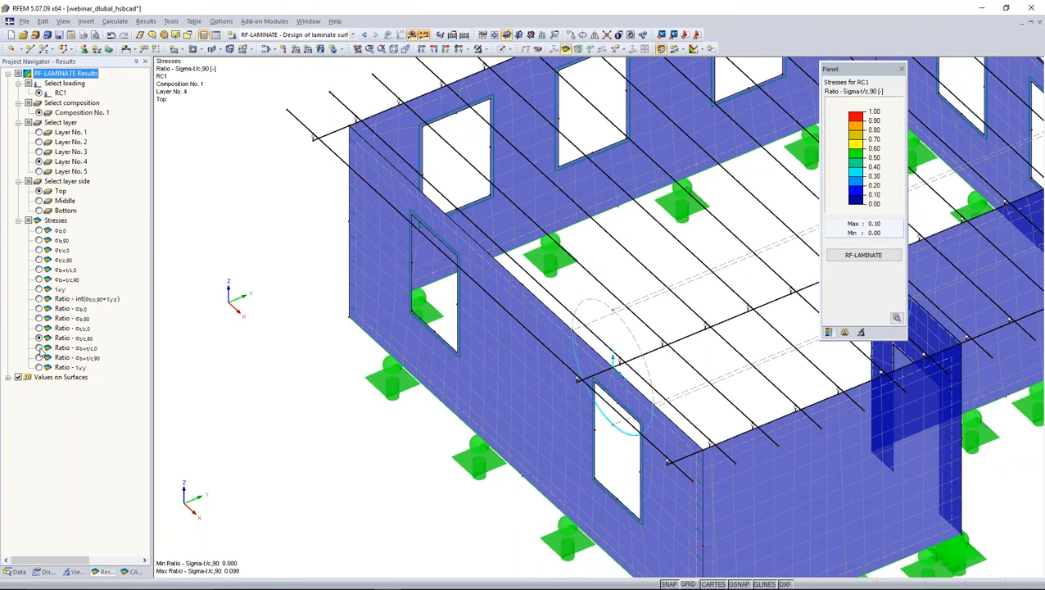
{"action": "left_click", "coordinate": [39, 348]}
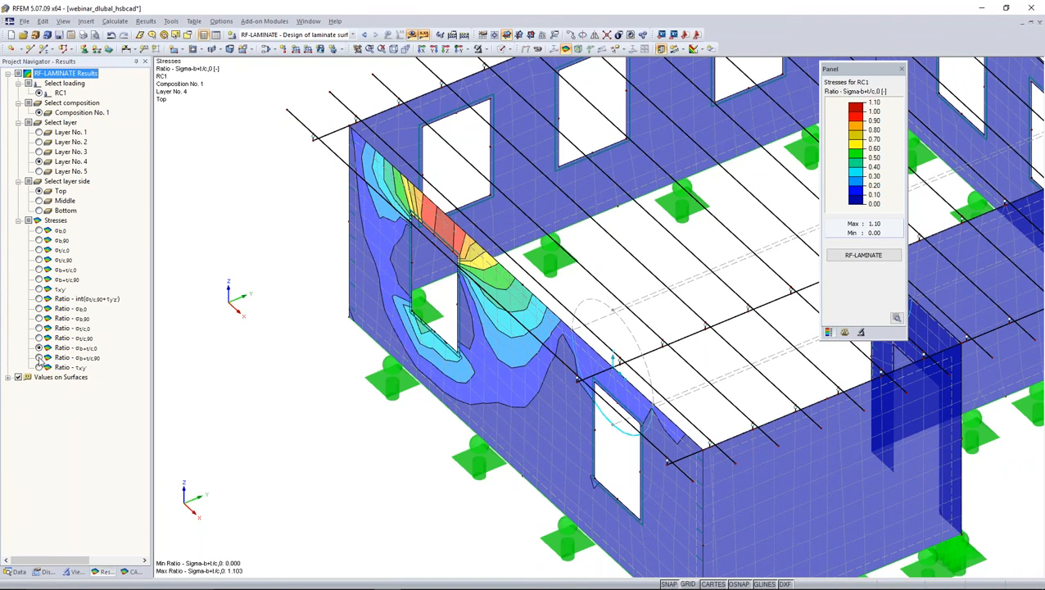
{"action": "left_click", "coordinate": [39, 357]}
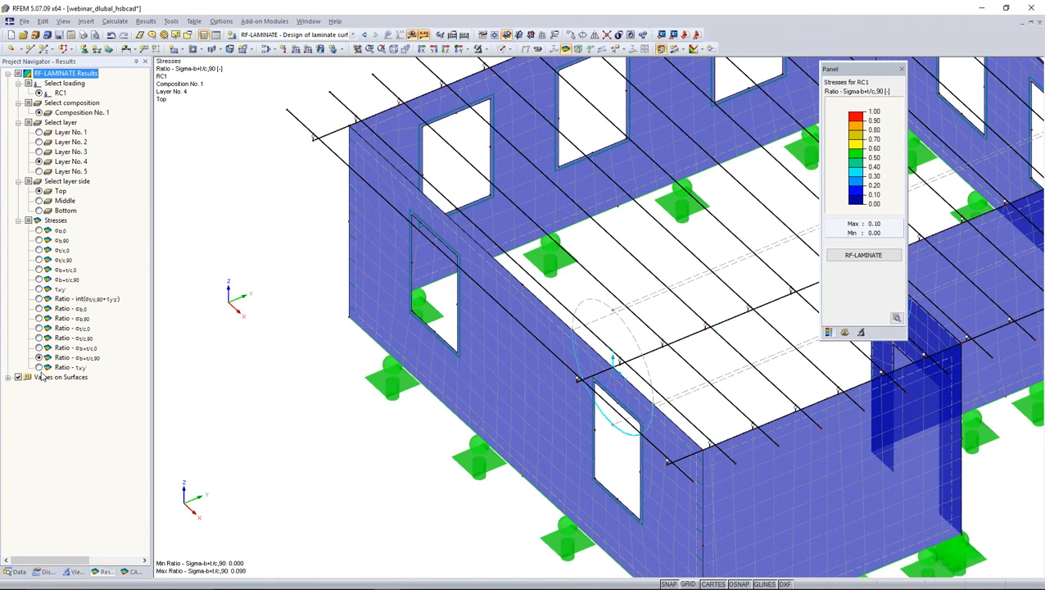
{"action": "left_click", "coordinate": [40, 348]}
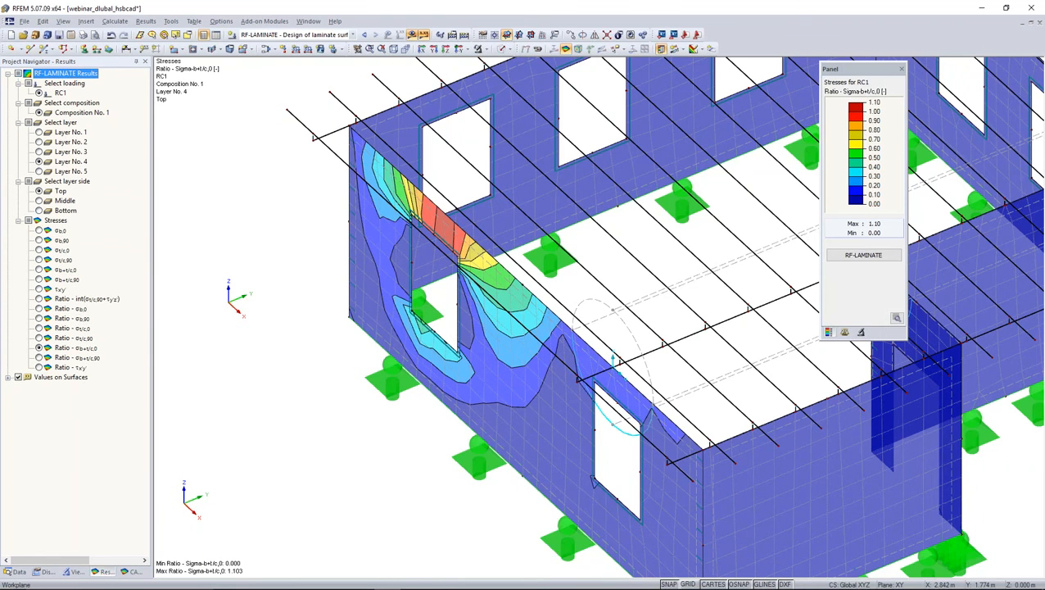
{"action": "middle_click_drag", "start_coordinate": [428, 362], "coordinate": [412, 357]}
{"action": "middle_click_drag", "start_coordinate": [451, 381], "coordinate": [811, 261], "text": "ctrl"}
Step: In RF-LAMINATE, replace Composition 1's layers with the 180 mm Binderholz BBS 125 Wall build-up from the library
{"action": "left_click", "coordinate": [854, 255]}
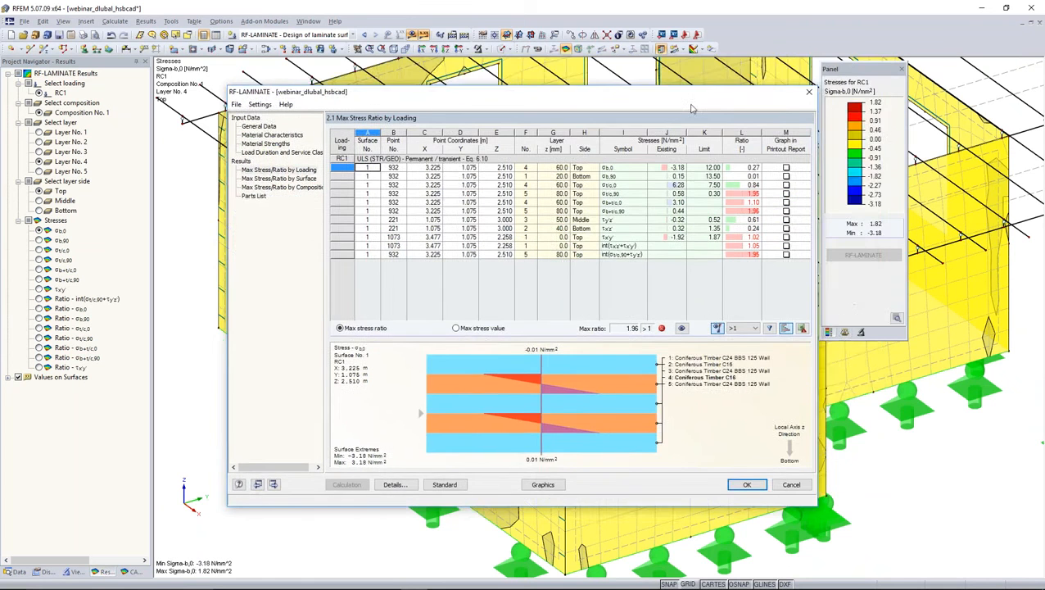
{"action": "left_click_drag", "start_coordinate": [698, 102], "coordinate": [777, 75]}
{"action": "left_click", "coordinate": [341, 99]}
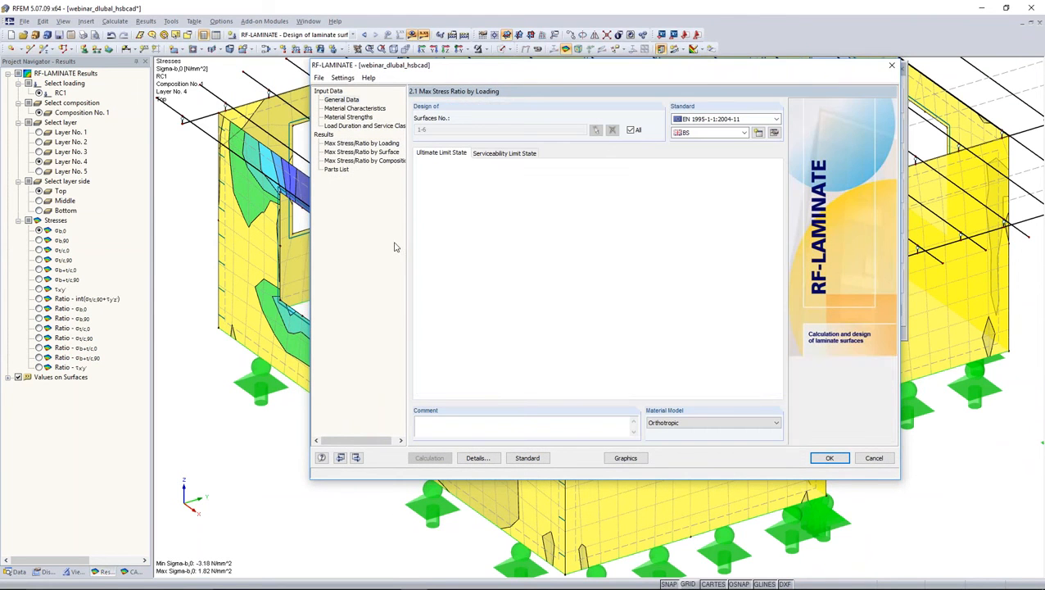
{"action": "left_click", "coordinate": [351, 108]}
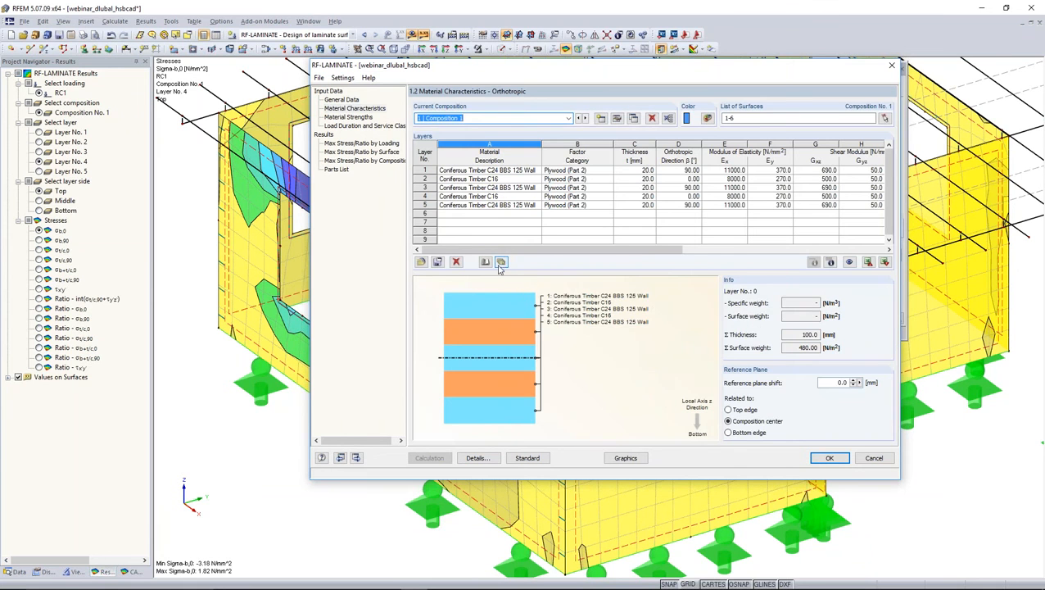
{"action": "left_click", "coordinate": [502, 262]}
{"action": "left_click", "coordinate": [549, 271]}
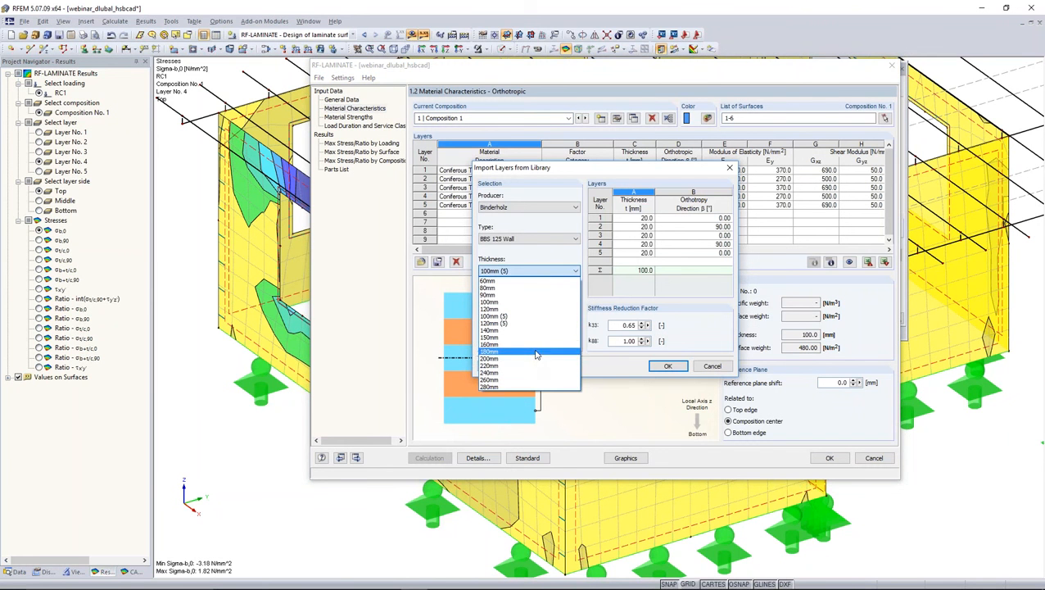
{"action": "left_click", "coordinate": [536, 352]}
{"action": "left_click", "coordinate": [668, 366]}
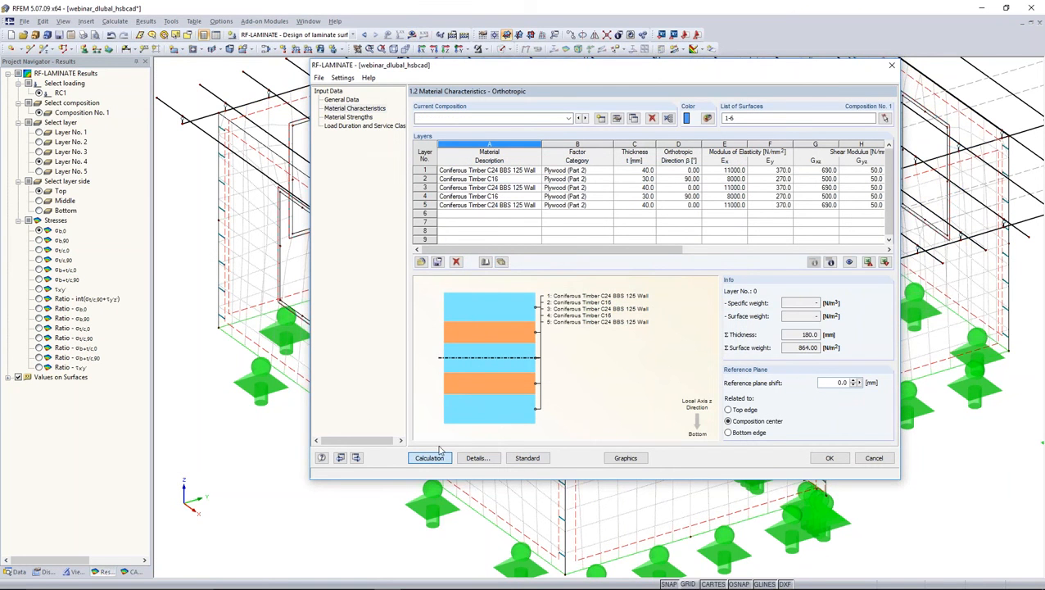
Step: Recalculate the laminate design, inspect the σb+t/c,90 maximum ratio by loading and close the module
{"action": "left_click", "coordinate": [434, 457]}
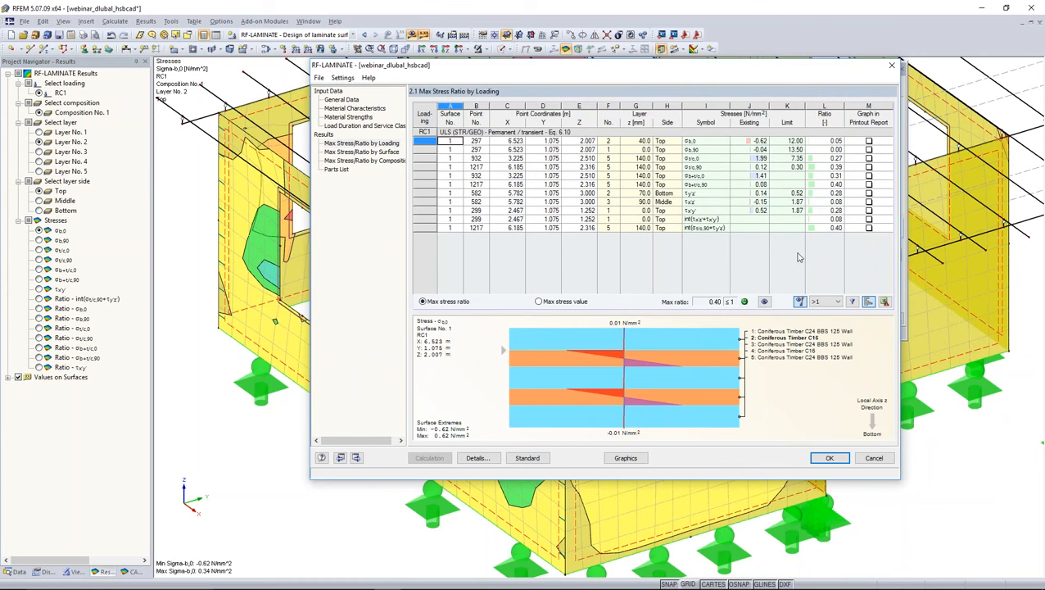
{"action": "left_click", "coordinate": [830, 185]}
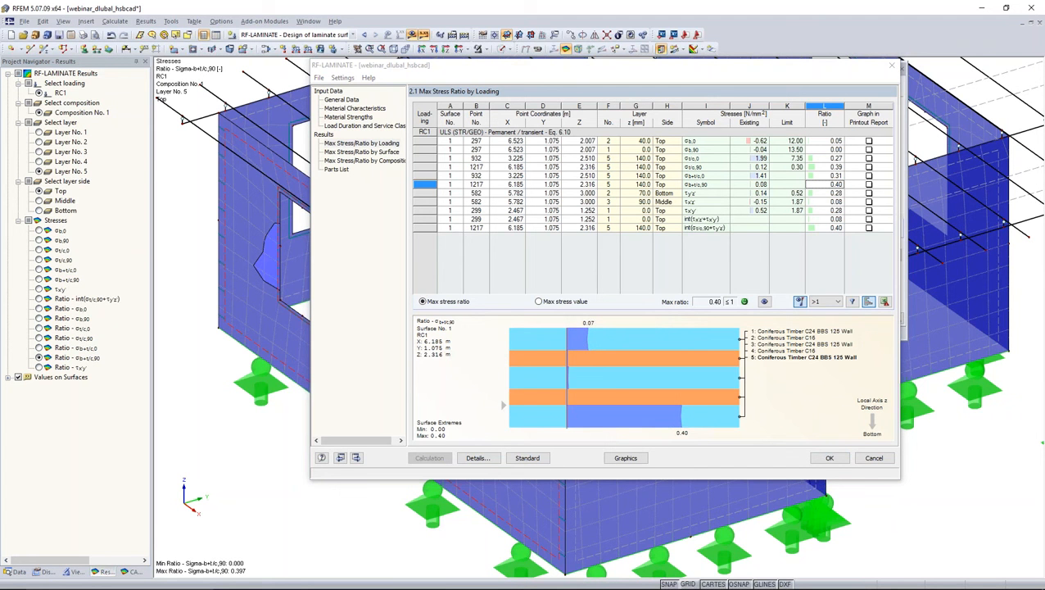
{"action": "left_click", "coordinate": [832, 455]}
{"action": "left_click", "coordinate": [828, 457]}
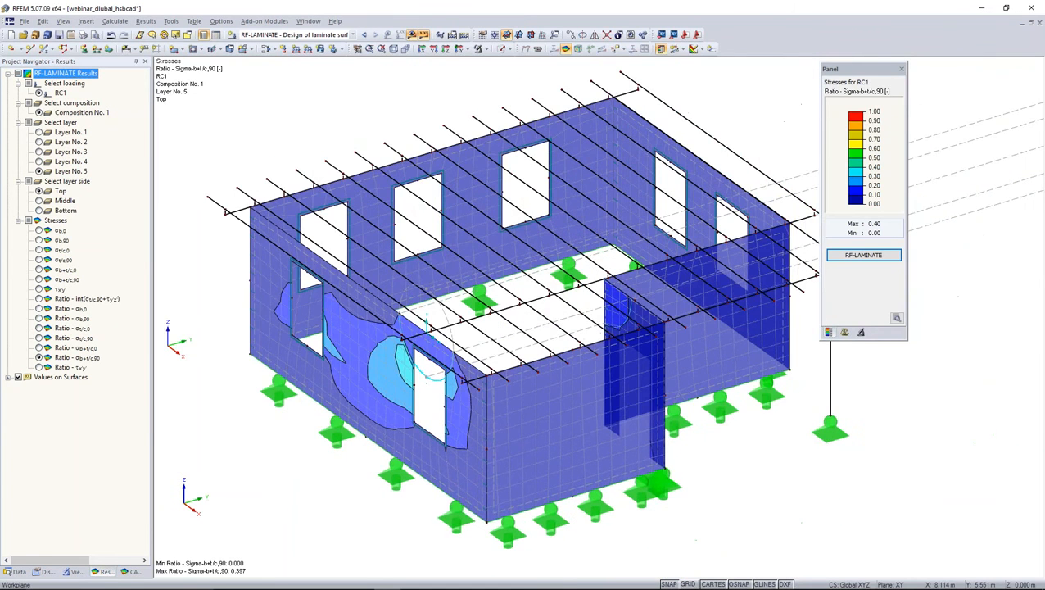
Step: Open RF-LIMITS, select result combination RC1 for the limit checks and set the standard to EN 1995-1-1:2004-11
{"action": "middle_click_drag", "start_coordinate": [636, 432], "coordinate": [508, 386], "text": "ctrl"}
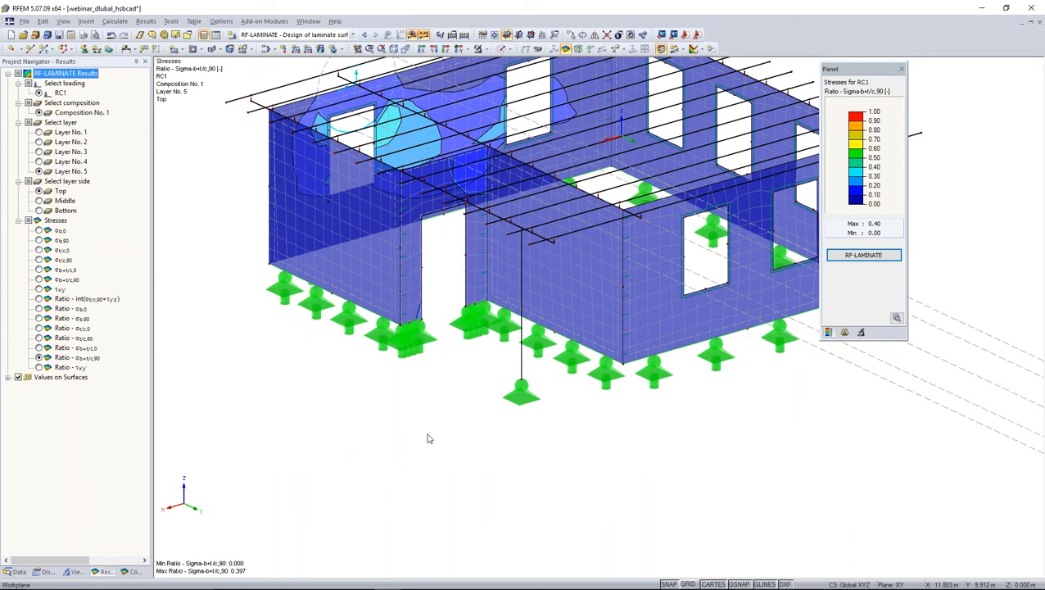
{"action": "left_click", "coordinate": [16, 571]}
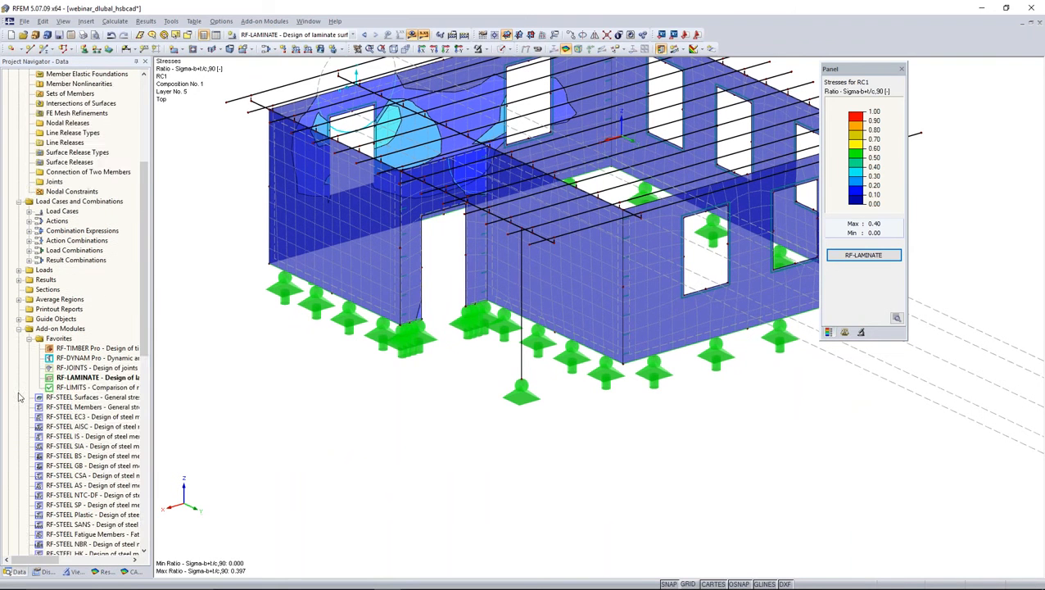
{"action": "scroll", "coordinate": [70, 276], "scroll_direction": "down", "scroll_amount": 4}
{"action": "double_click", "coordinate": [70, 272]}
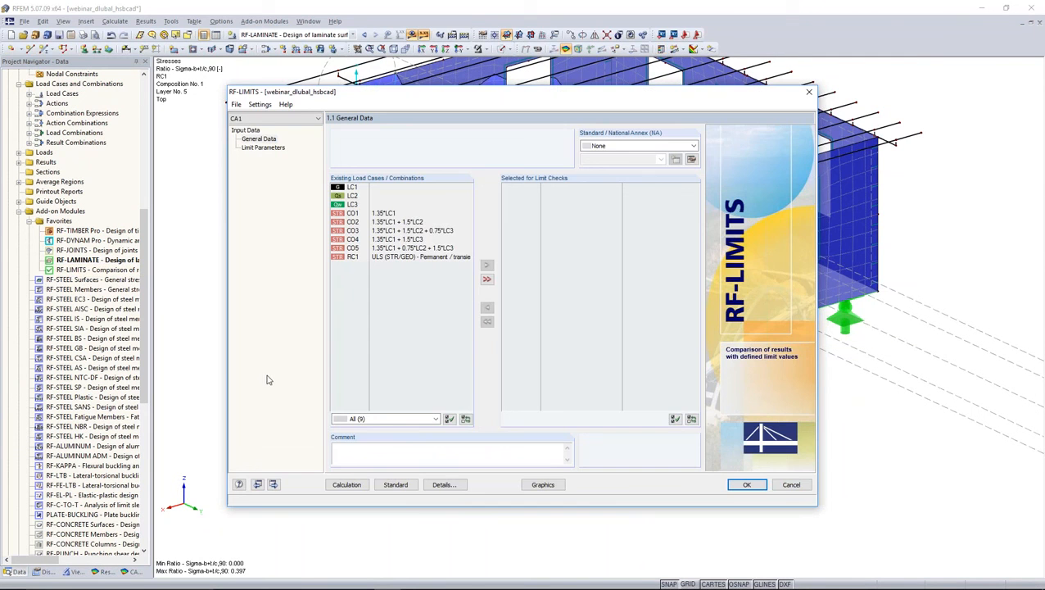
{"action": "double_click", "coordinate": [388, 257]}
{"action": "left_click", "coordinate": [692, 145]}
{"action": "left_click", "coordinate": [676, 173]}
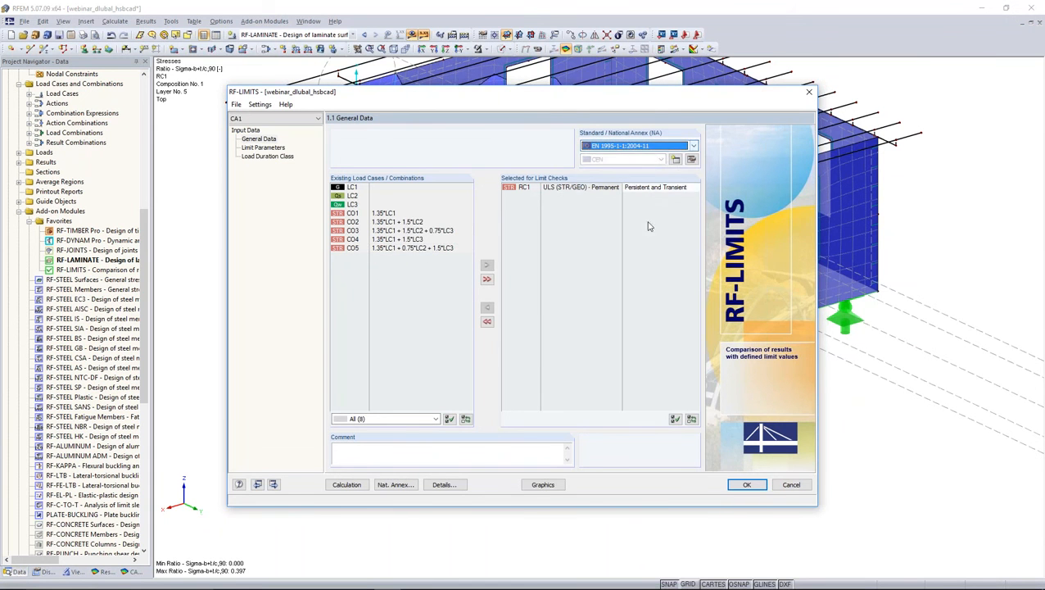
Step: Define limit 1 from the limit library as the nodal support connector STZ 330 from the SIHGA ZaFix table
{"action": "left_click", "coordinate": [271, 149]}
{"action": "left_click", "coordinate": [404, 160]}
{"action": "left_click", "coordinate": [406, 160]}
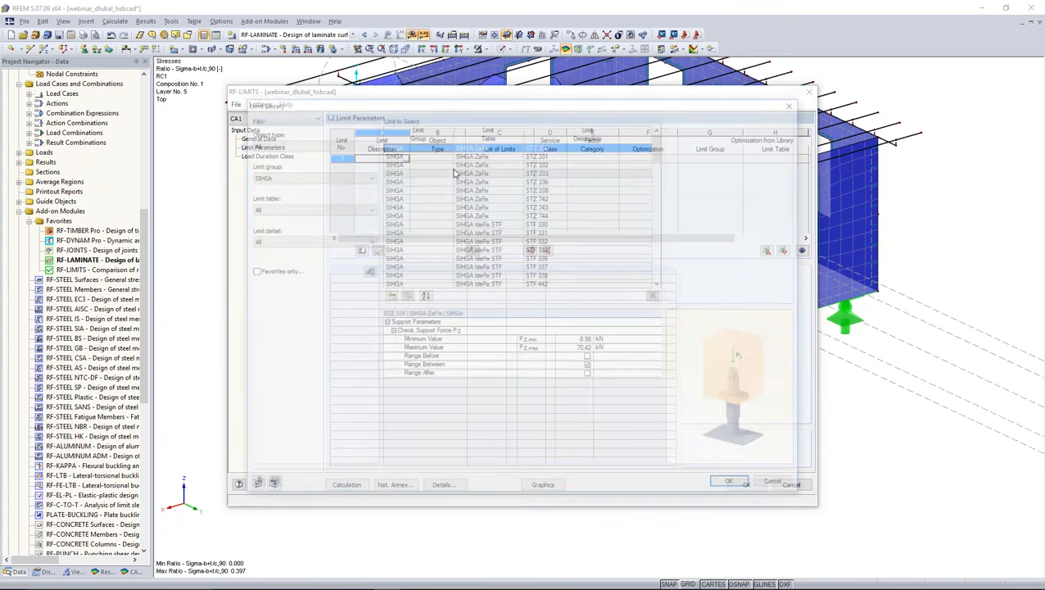
{"action": "left_click", "coordinate": [361, 176]}
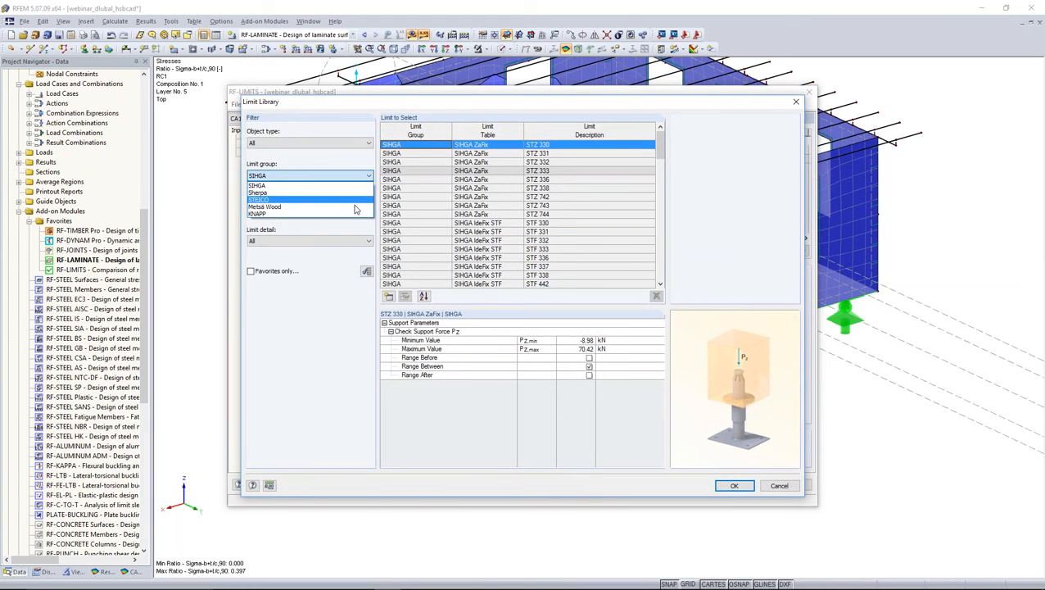
{"action": "left_click", "coordinate": [350, 186]}
{"action": "left_click", "coordinate": [358, 145]}
{"action": "left_click", "coordinate": [344, 175]}
{"action": "left_click", "coordinate": [348, 210]}
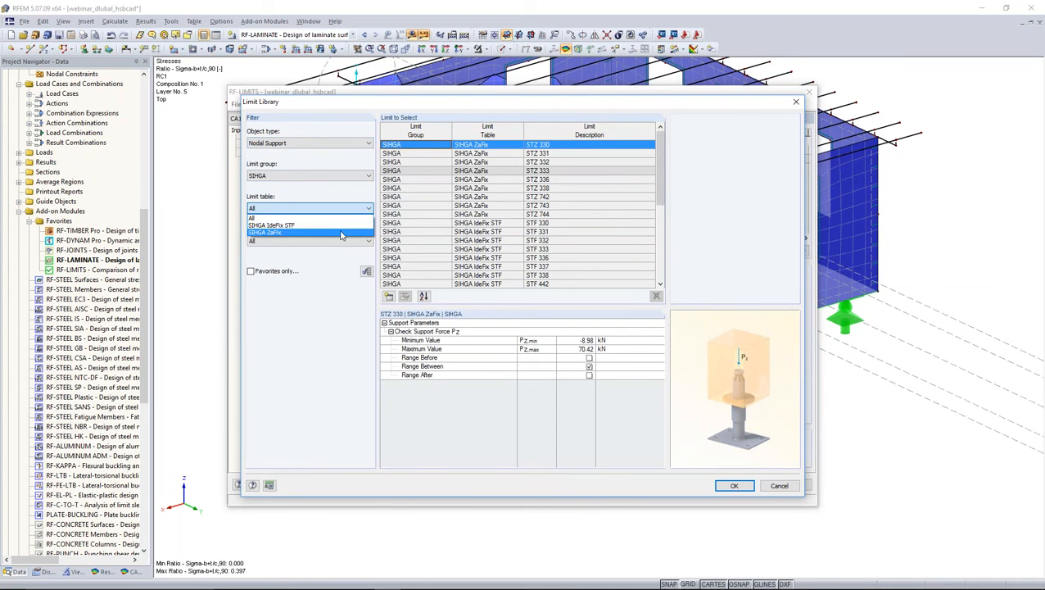
{"action": "left_click", "coordinate": [341, 234]}
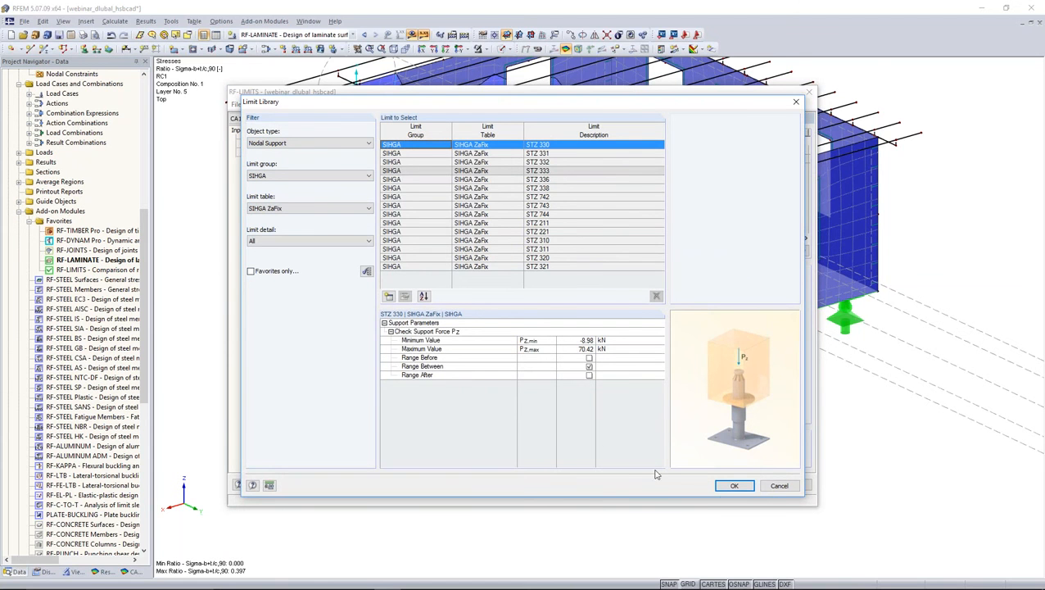
{"action": "left_click", "coordinate": [729, 486]}
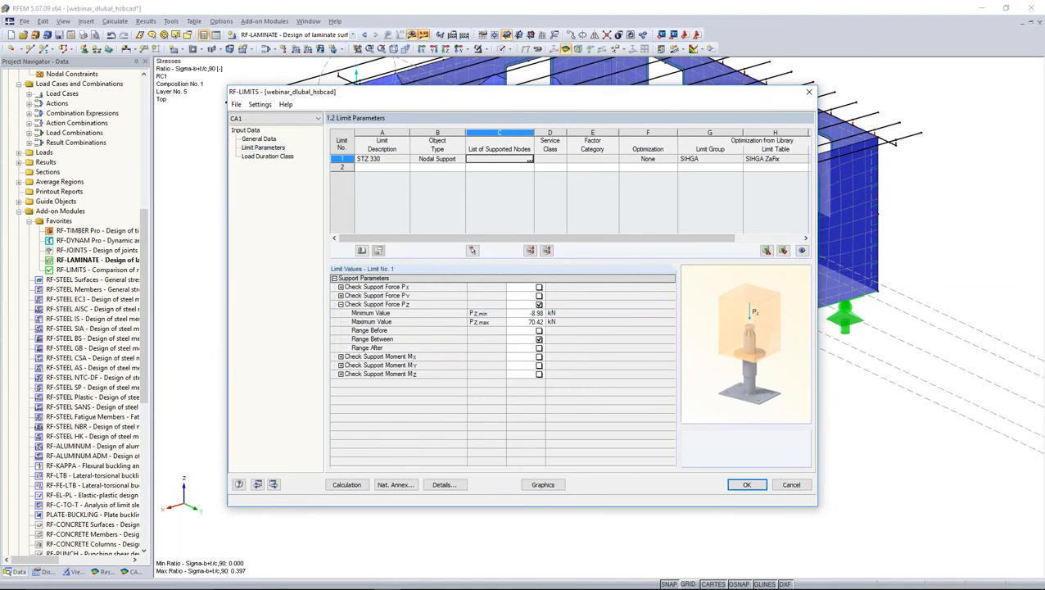
Step: Try to pick the supported nodes for limit STZ 330 in the model
{"action": "left_click", "coordinate": [529, 159]}
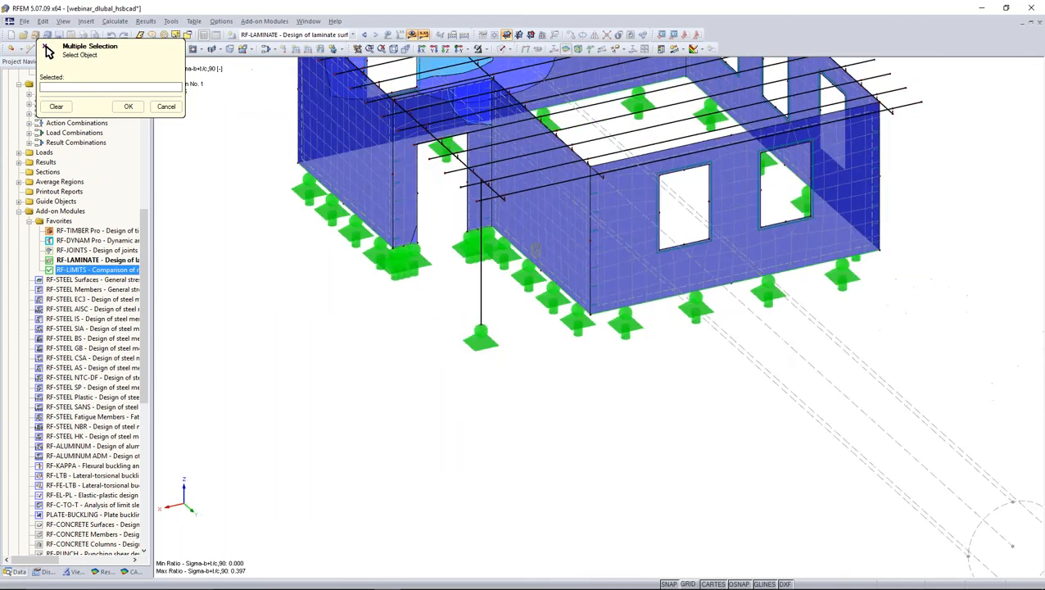
{"action": "left_click", "coordinate": [129, 106]}
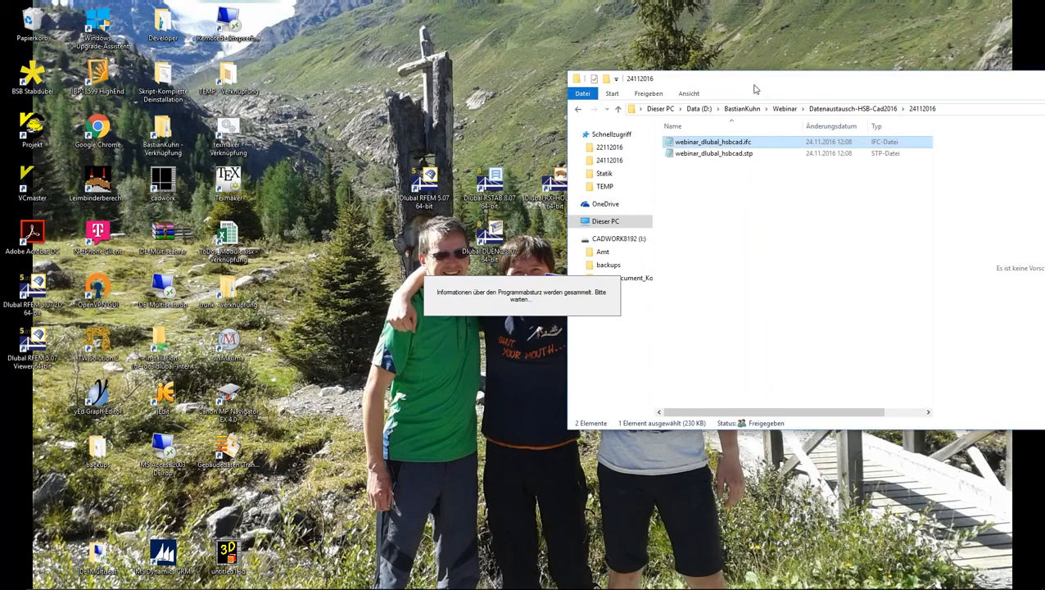
Step: Bring the File Explorer window with the hsbcad IFC and STP files into view and maximize it
{"action": "left_click_drag", "start_coordinate": [754, 88], "coordinate": [504, 73]}
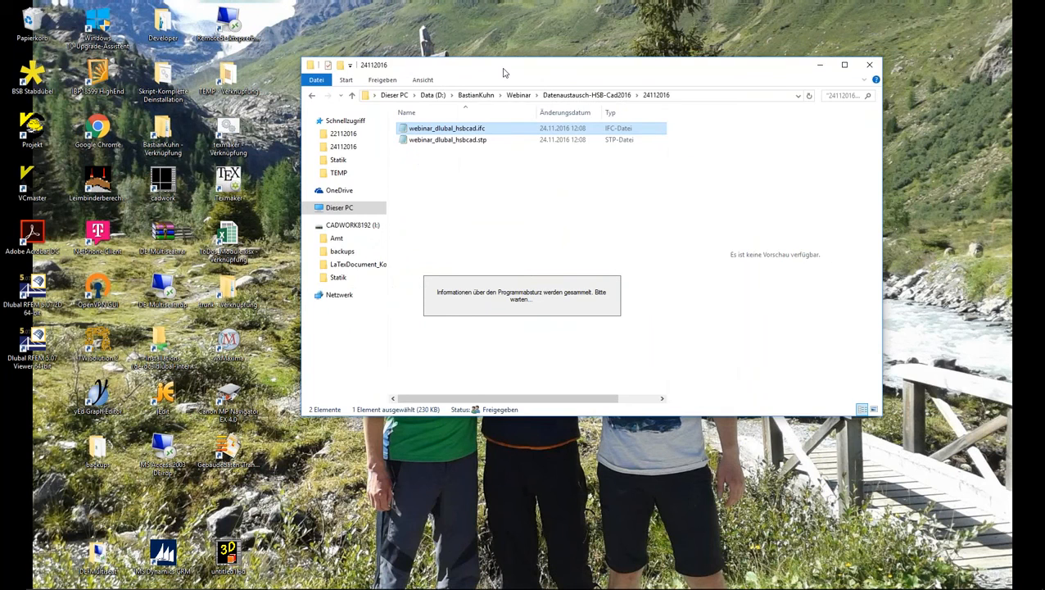
{"action": "double_click", "coordinate": [503, 73]}
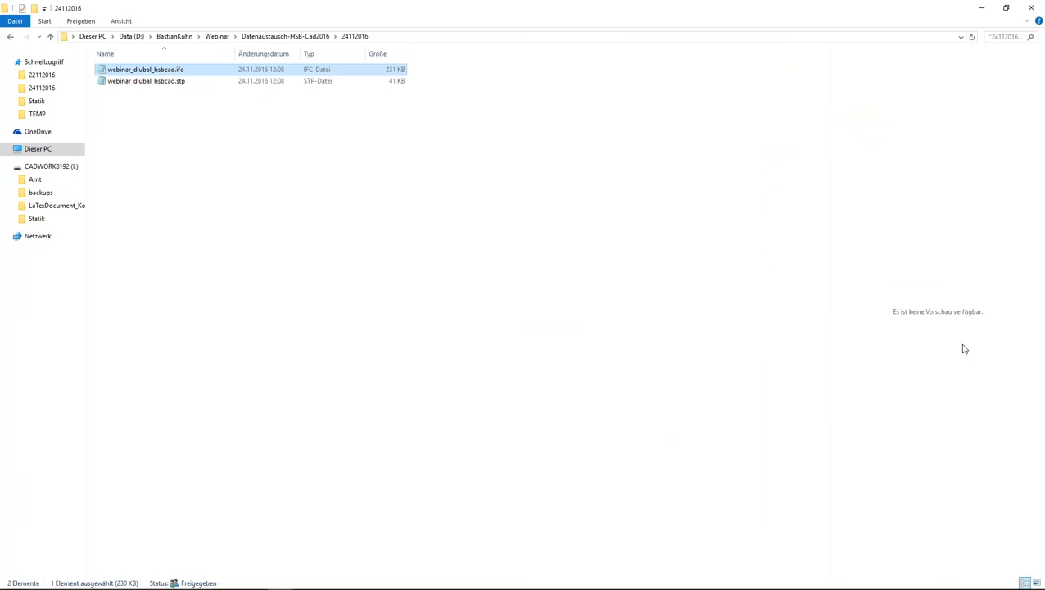